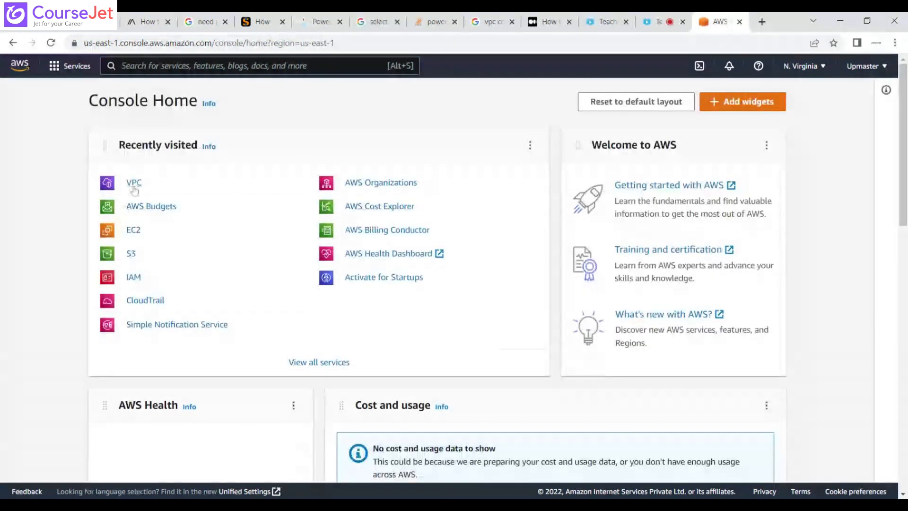
Open the list of VPCs and delete the VPC named Myvpc, confirming the deletion with "delete".
left_click(133, 189)
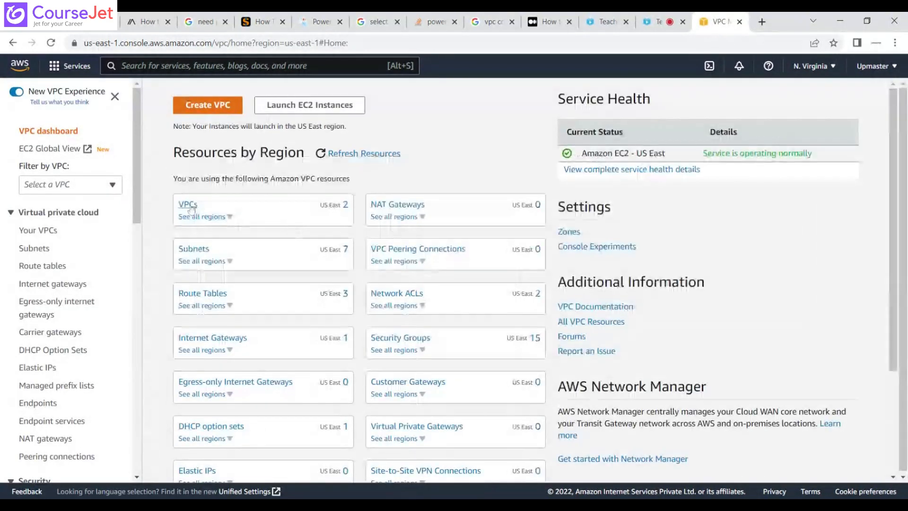
left_click(188, 205)
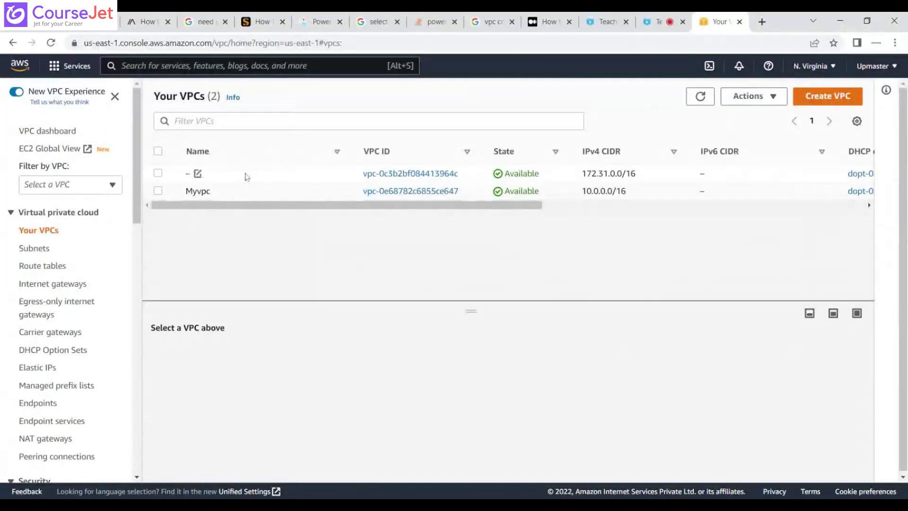
left_click(158, 192)
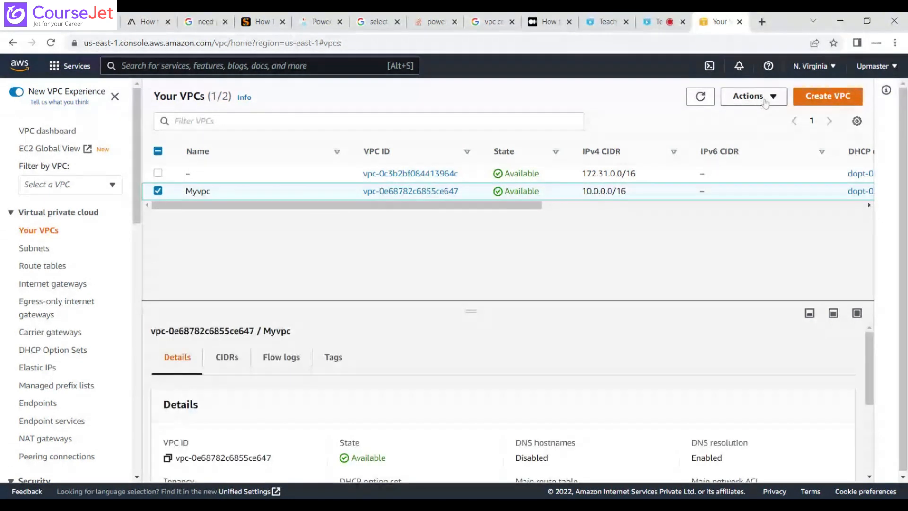
left_click(764, 100)
left_click(755, 262)
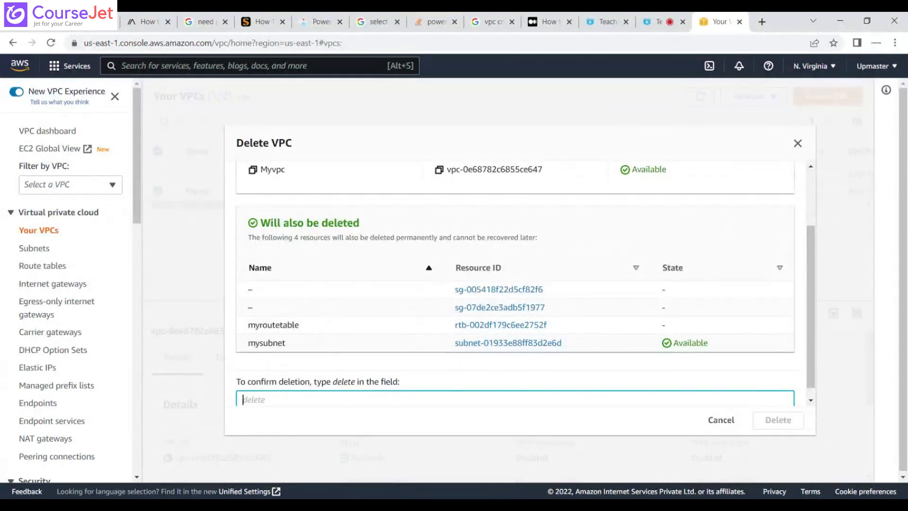
type("delete")
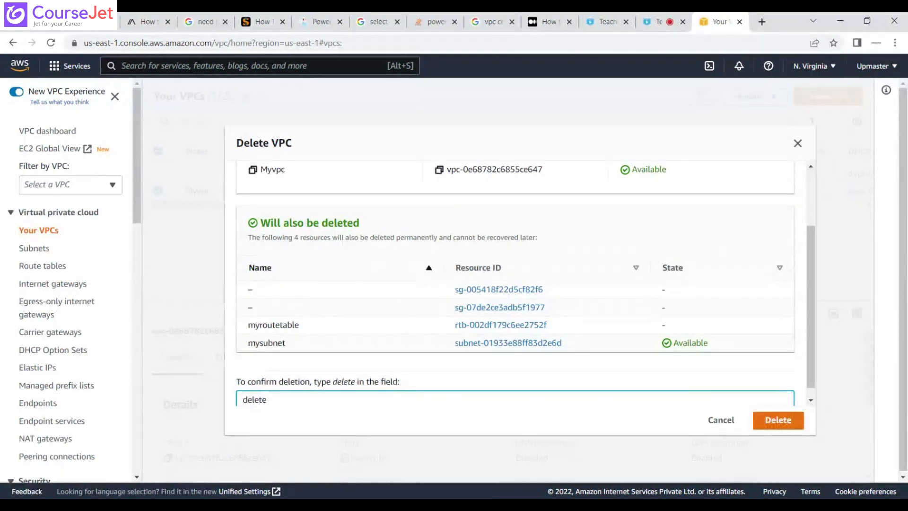
left_click(778, 421)
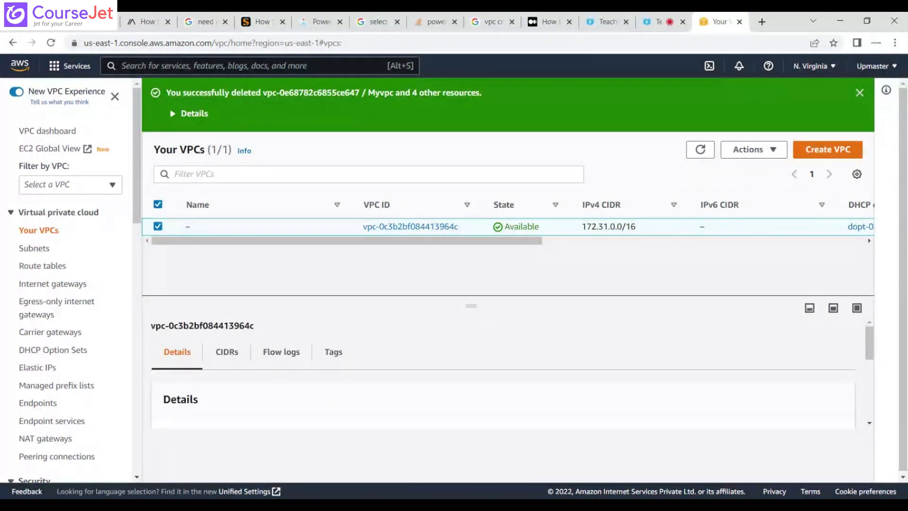
Start creating a new VPC and give it the name tag myvpc01.
left_click(773, 153)
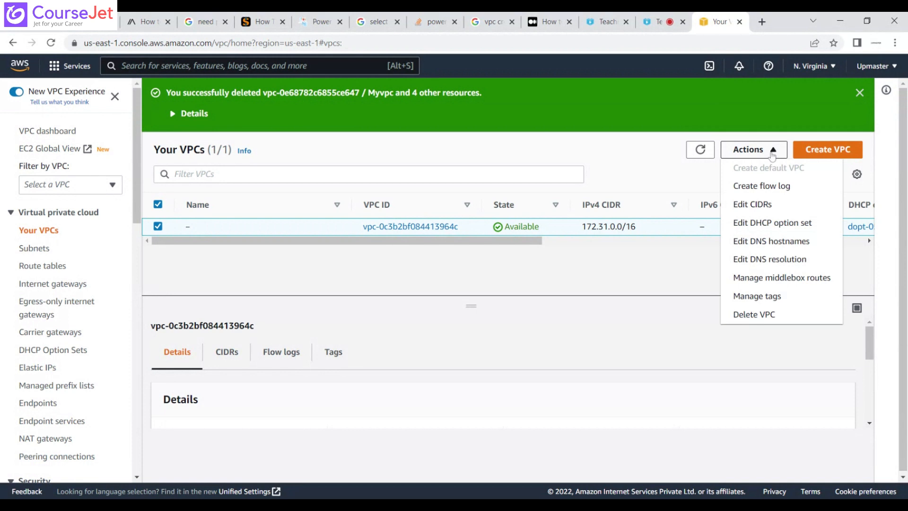
left_click(824, 151)
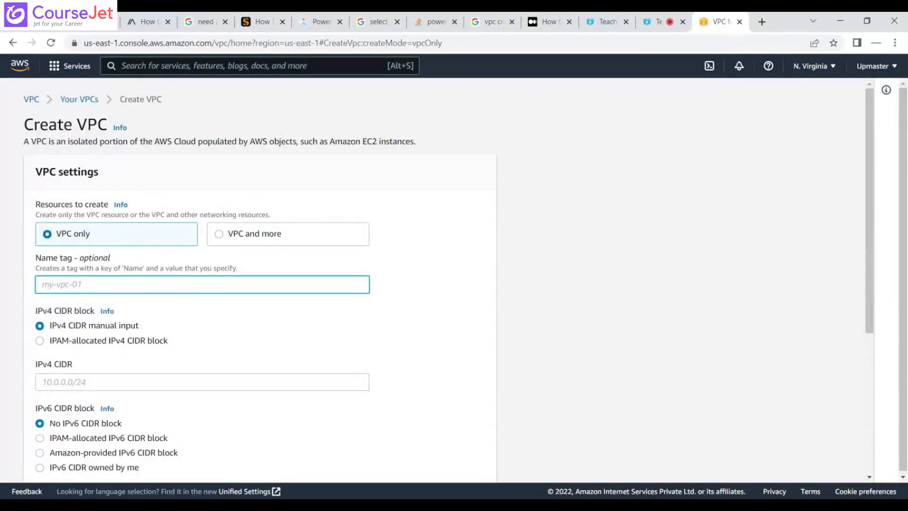
type("myvpc01")
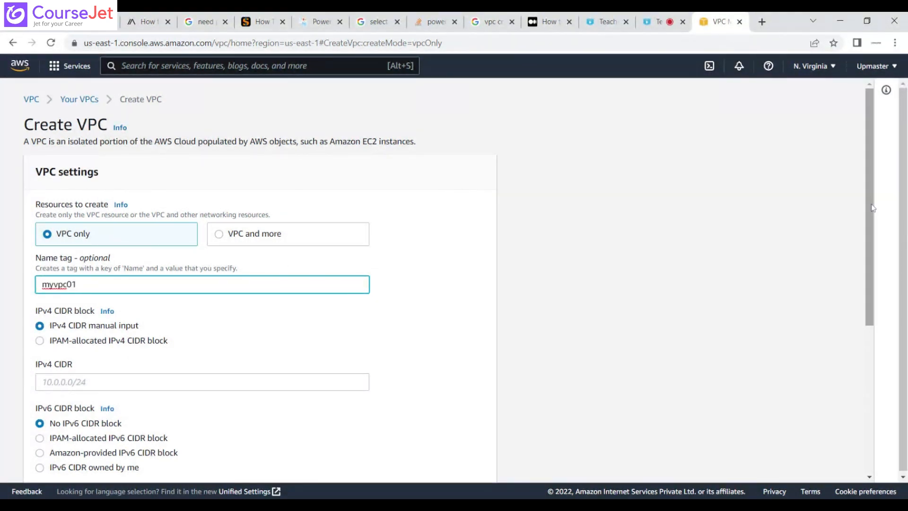
Set the new VPC's IPv4 CIDR block to 10.0.0.0/16.
left_click_drag(873, 208, 875, 295)
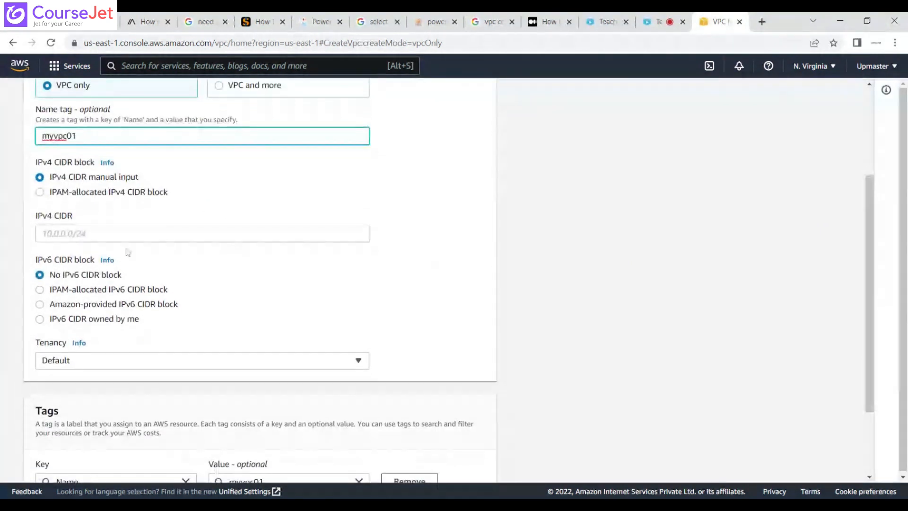
left_click(128, 233)
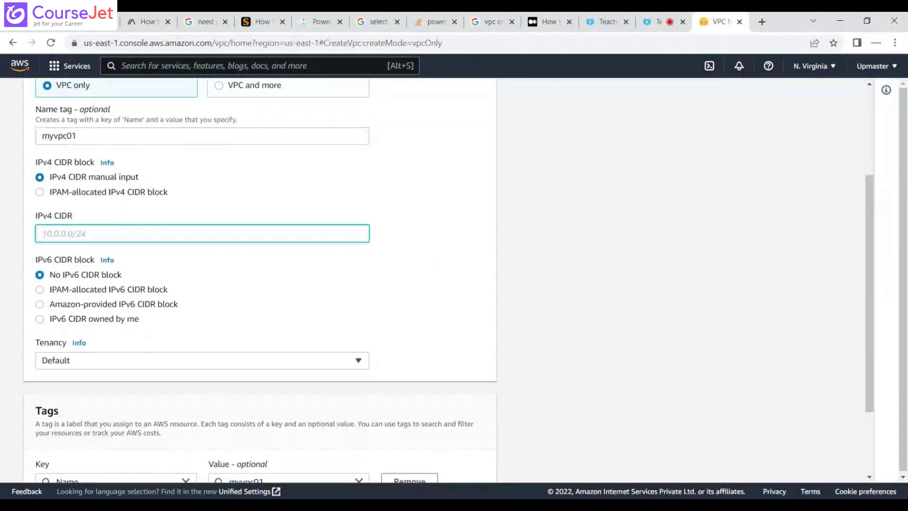
type("10.")
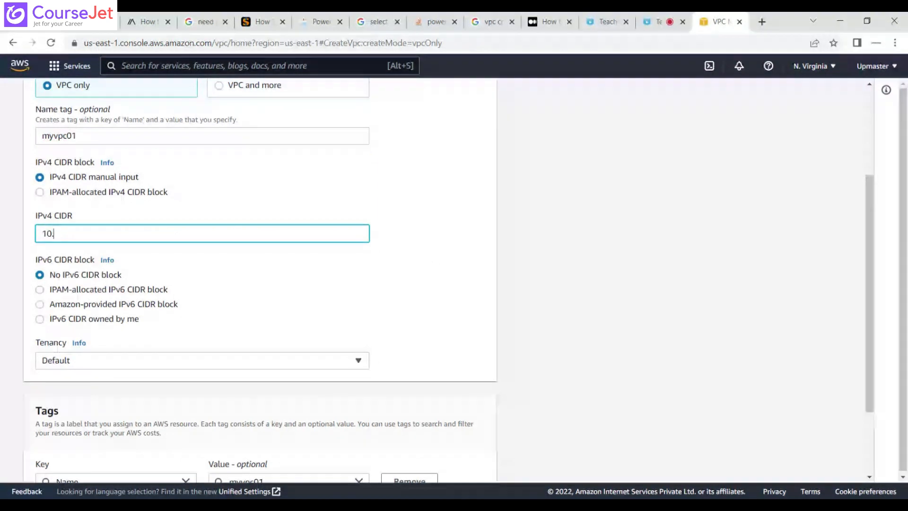
type("0.0.0/24")
left_click(436, 240)
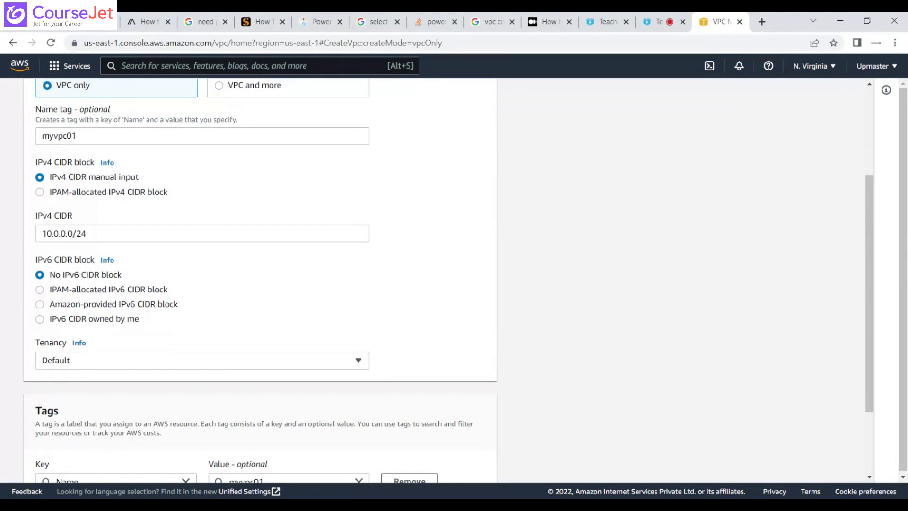
left_click(87, 234)
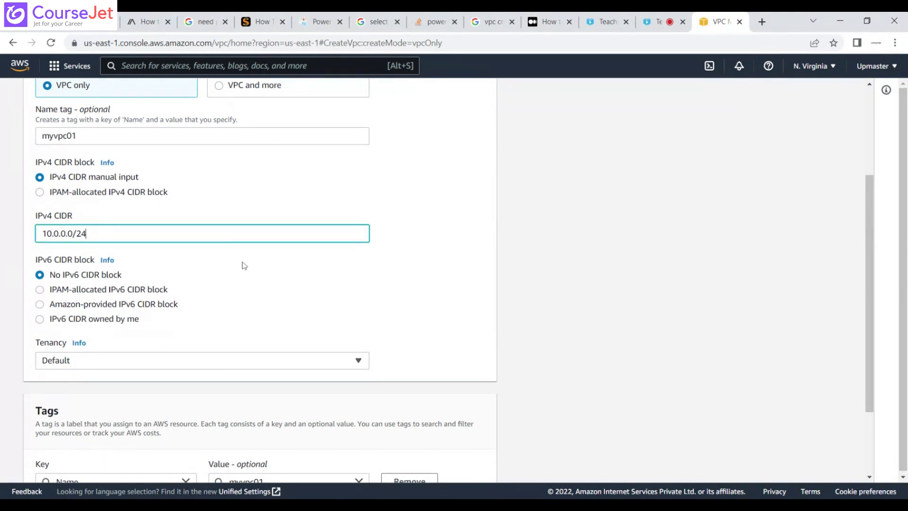
key("BackSpace")
type("16")
left_click(431, 268)
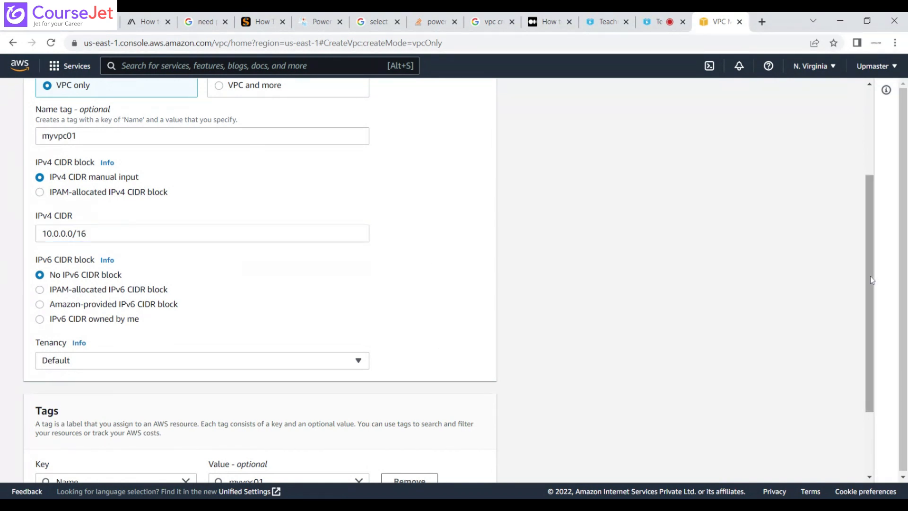
Check the tenancy options, keep Default, and create the VPC.
left_click_drag(869, 277, 871, 345)
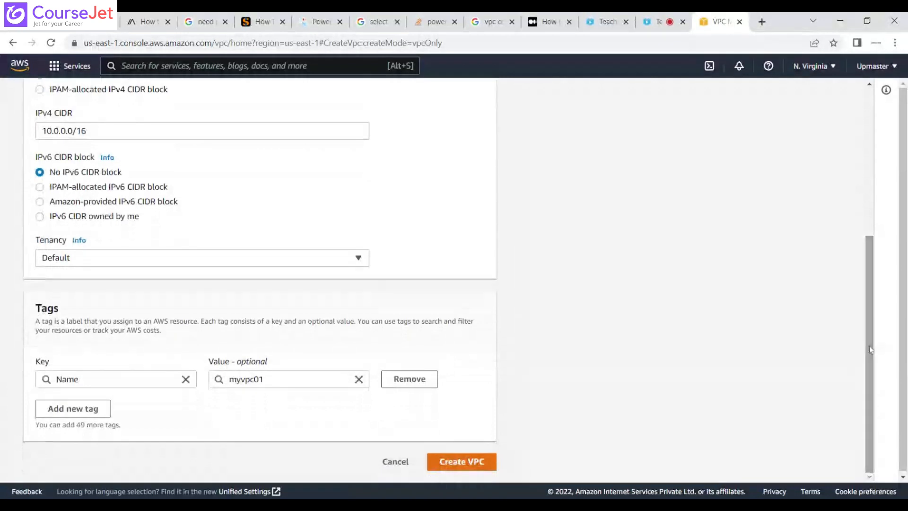
left_click(295, 265)
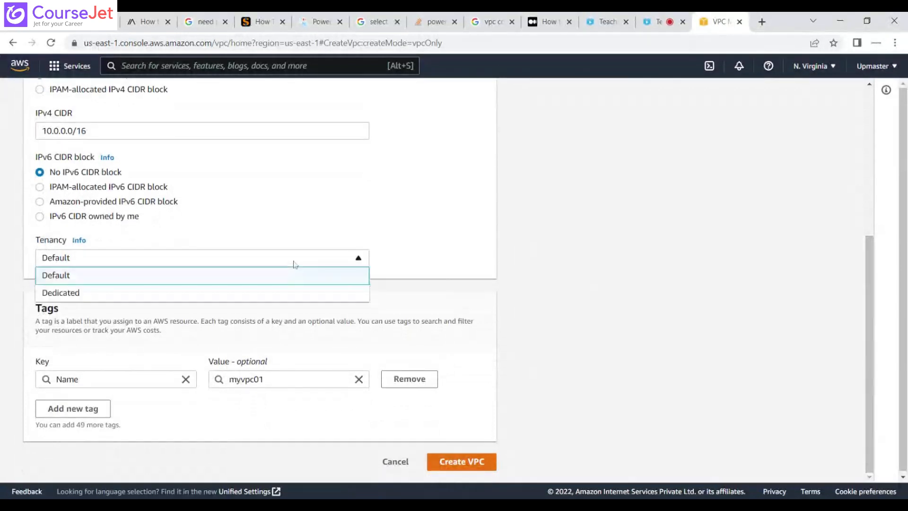
left_click(293, 264)
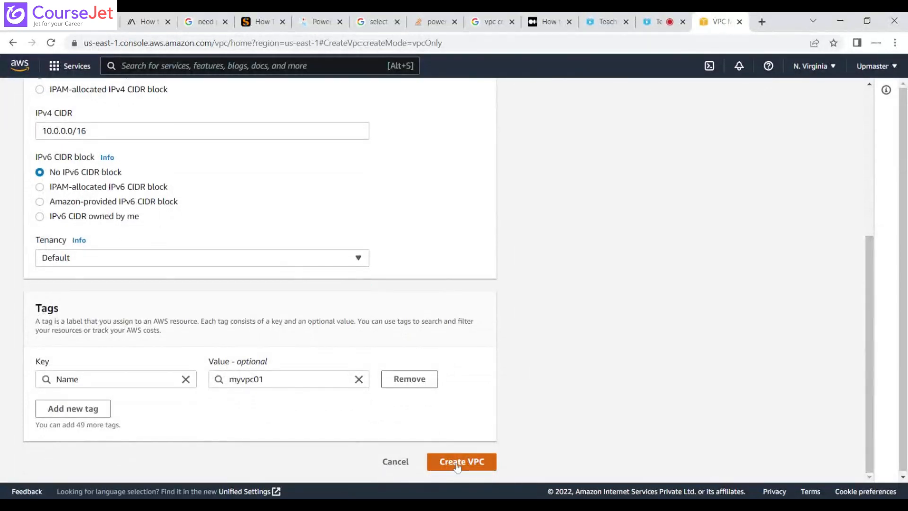
left_click(457, 463)
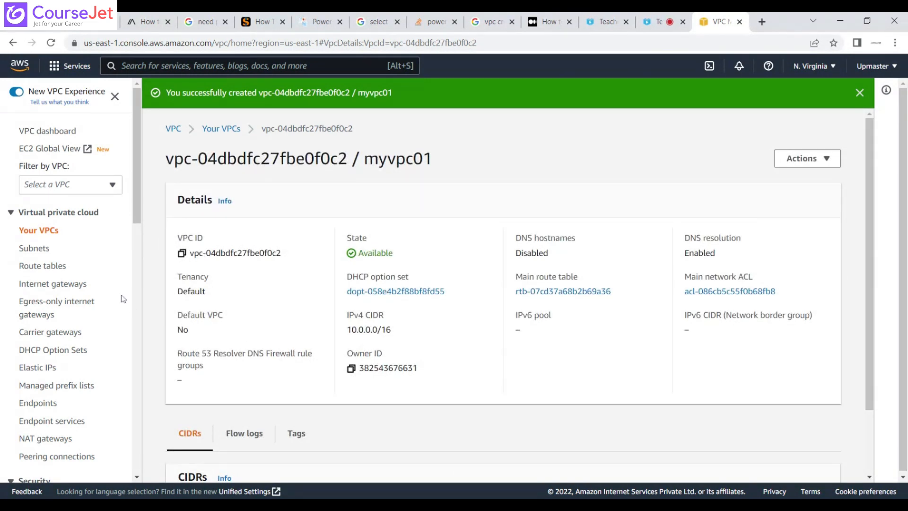
Compare the VPC ID of the existing subnets with the ID of the unnamed default VPC in the VPC list.
left_click(42, 256)
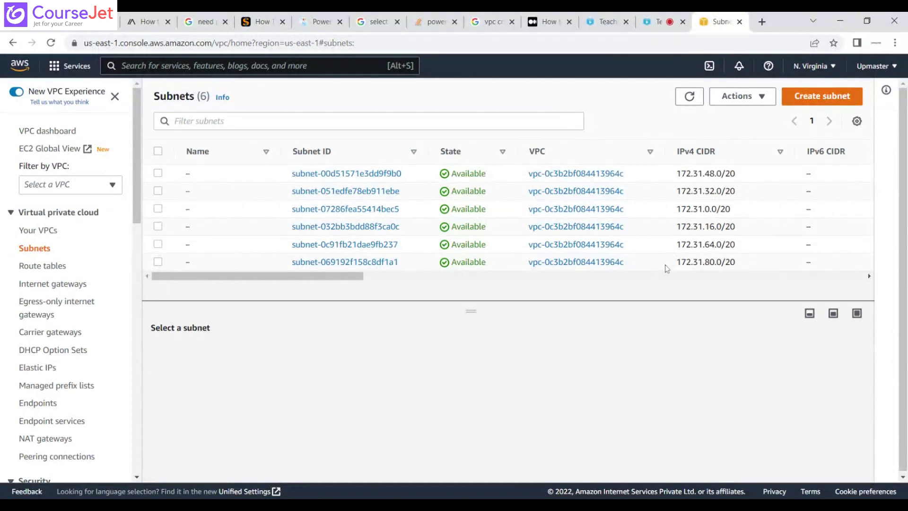
left_click_drag(742, 265, 149, 233)
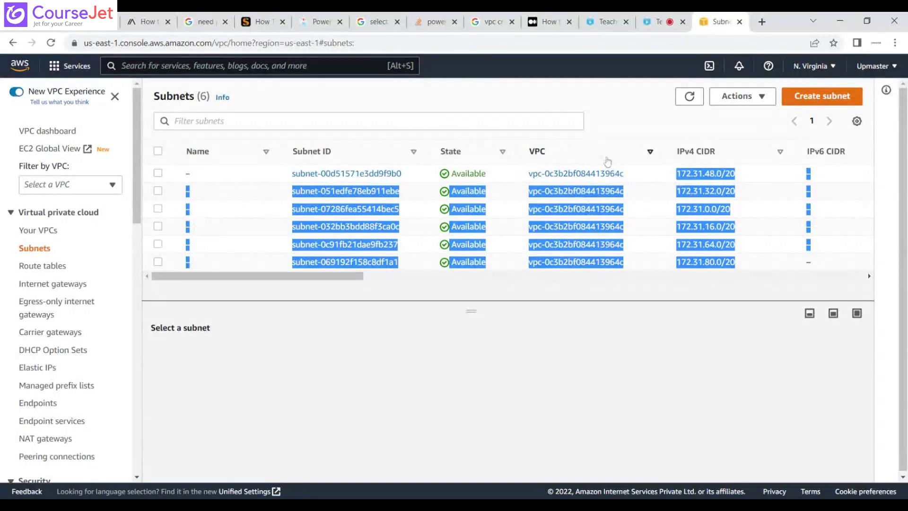
left_click(606, 155)
left_click_drag(627, 174, 529, 175)
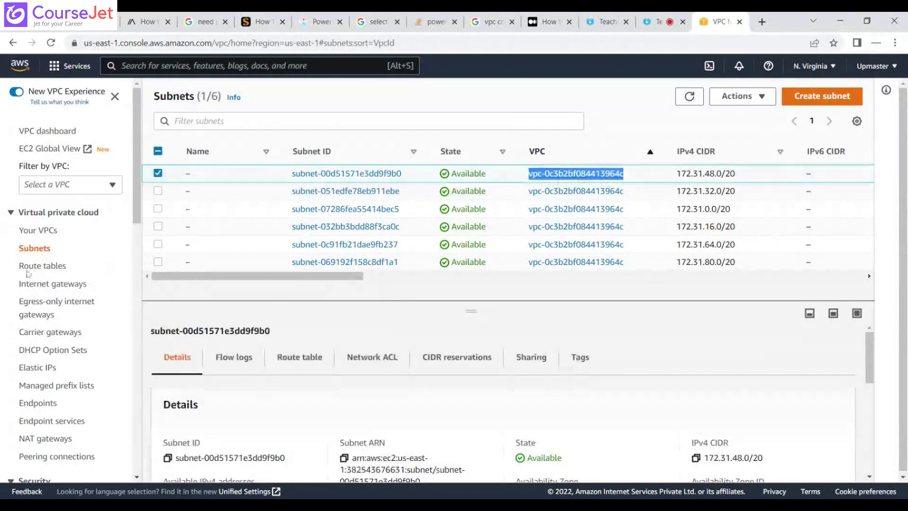
left_click(46, 232)
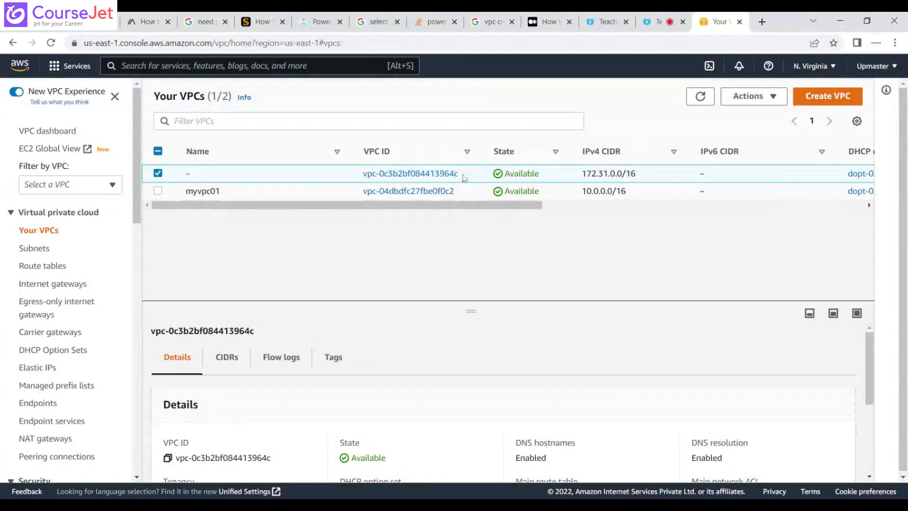
left_click_drag(459, 174, 367, 174)
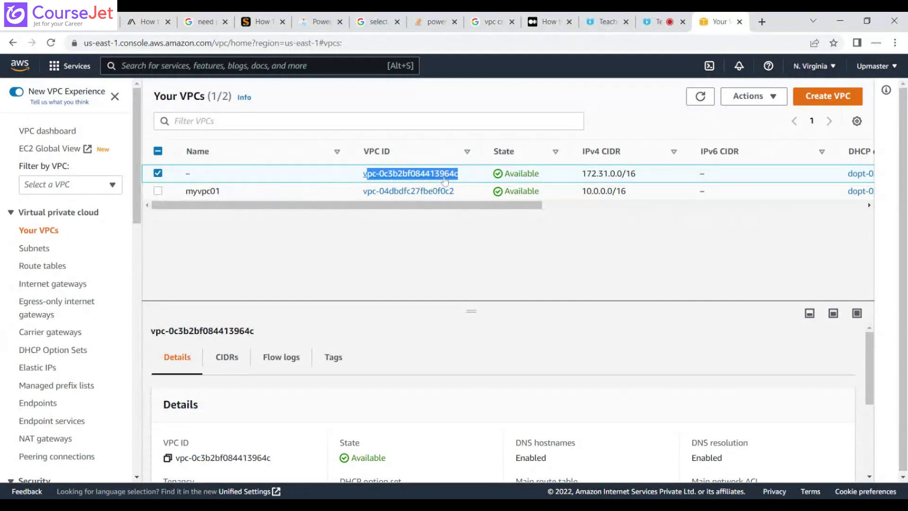
left_click(43, 249)
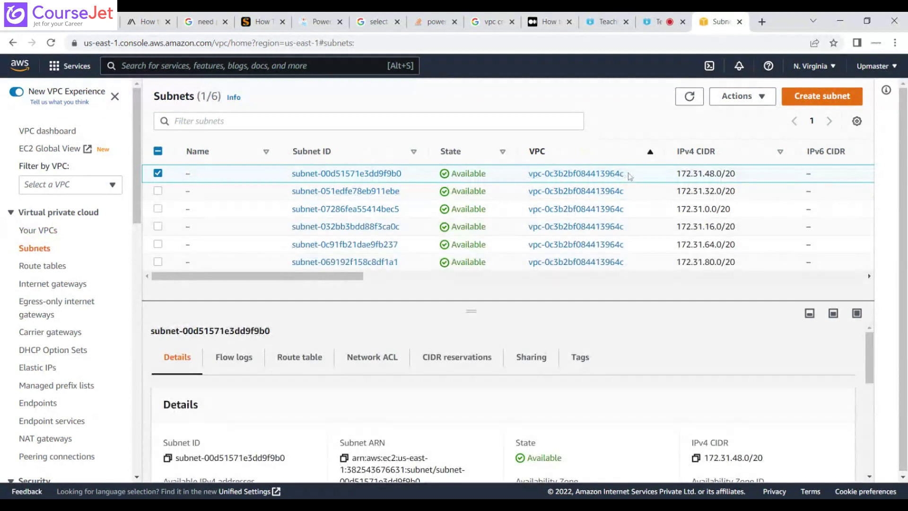
left_click_drag(629, 175, 591, 174)
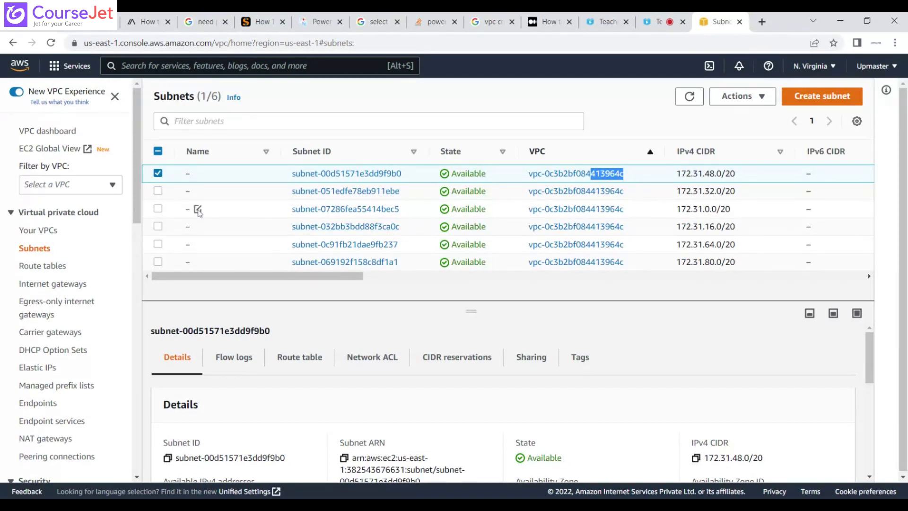
Select all six subnets belonging to the default VPC and delete them, confirming with "delete".
left_click(158, 191)
left_click(159, 209)
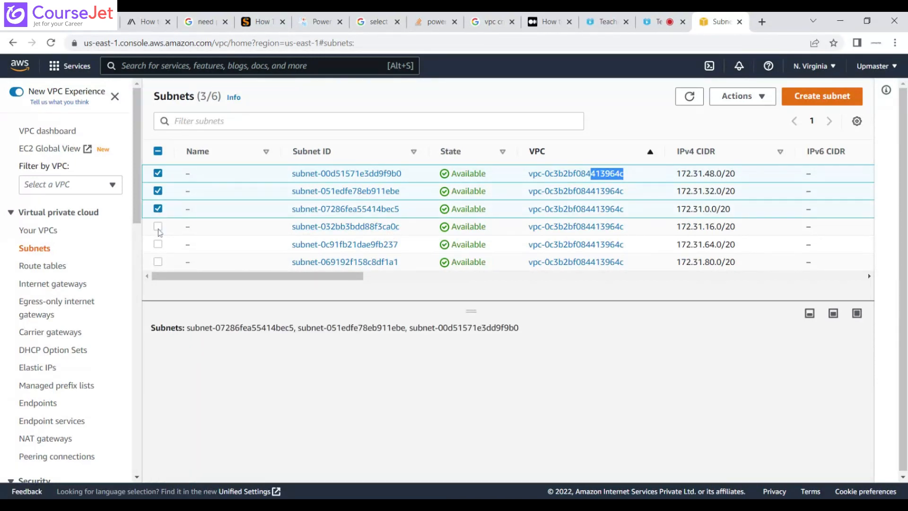
left_click(158, 227)
left_click(158, 244)
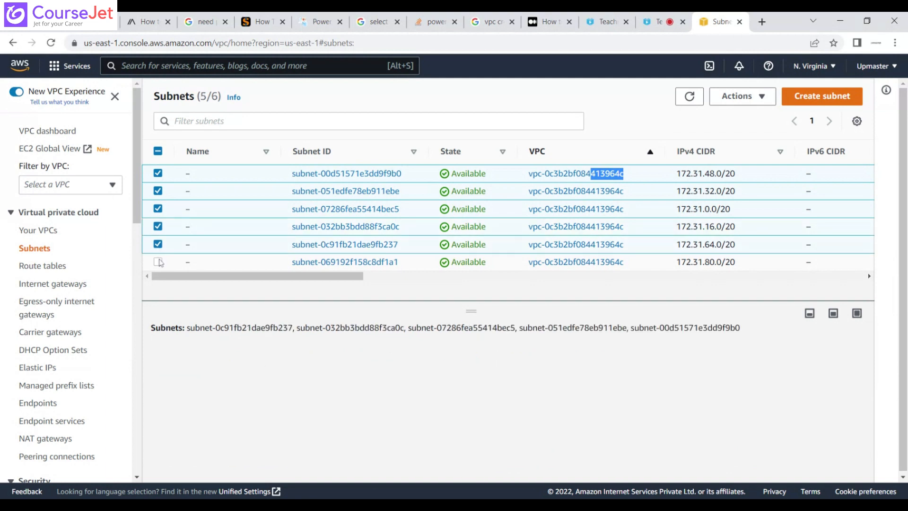
left_click(158, 262)
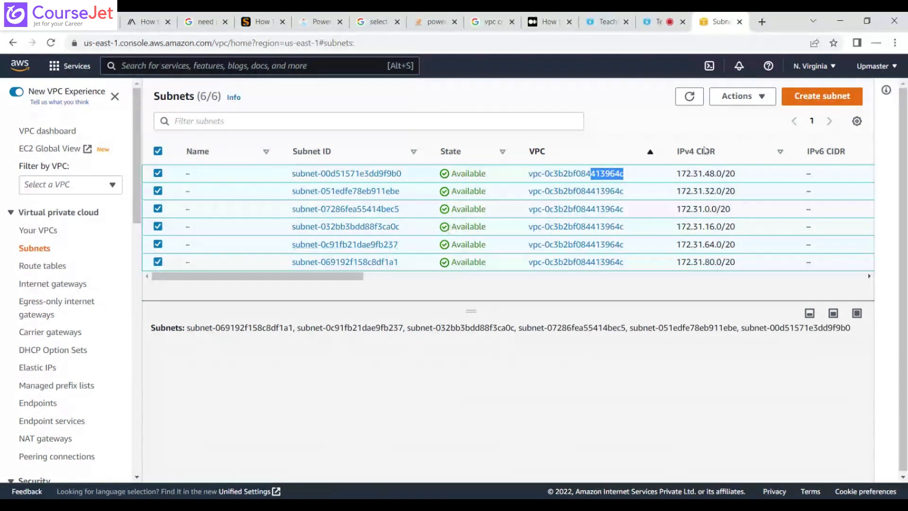
left_click(742, 96)
left_click(752, 282)
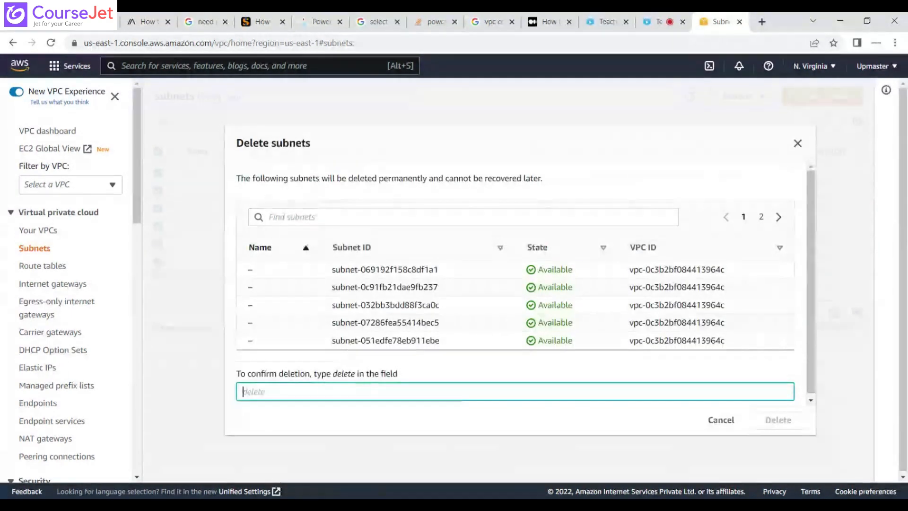
type("delete")
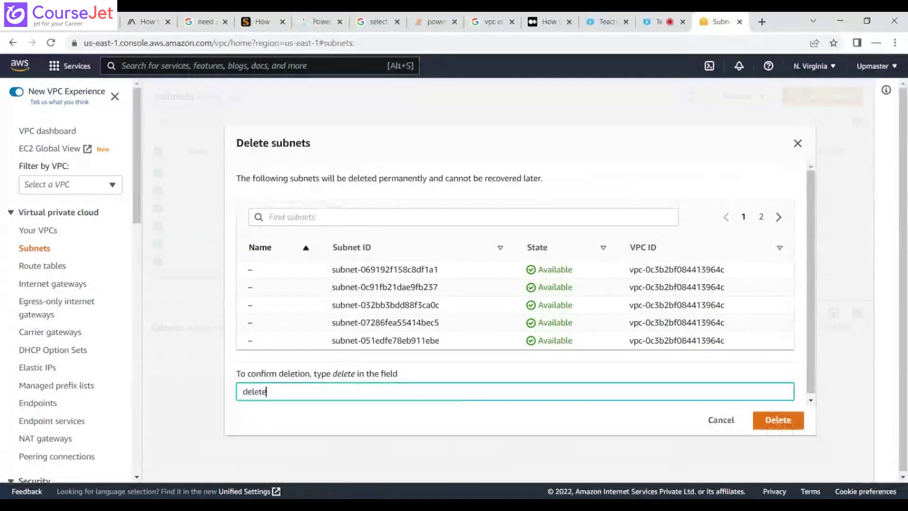
left_click(778, 420)
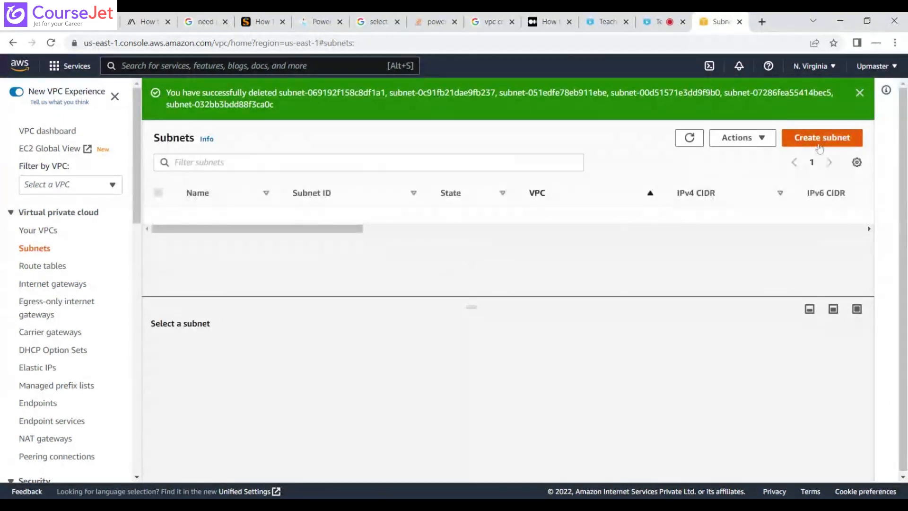
Start creating a new subnet and choose myvpc01 as its VPC.
left_click(820, 148)
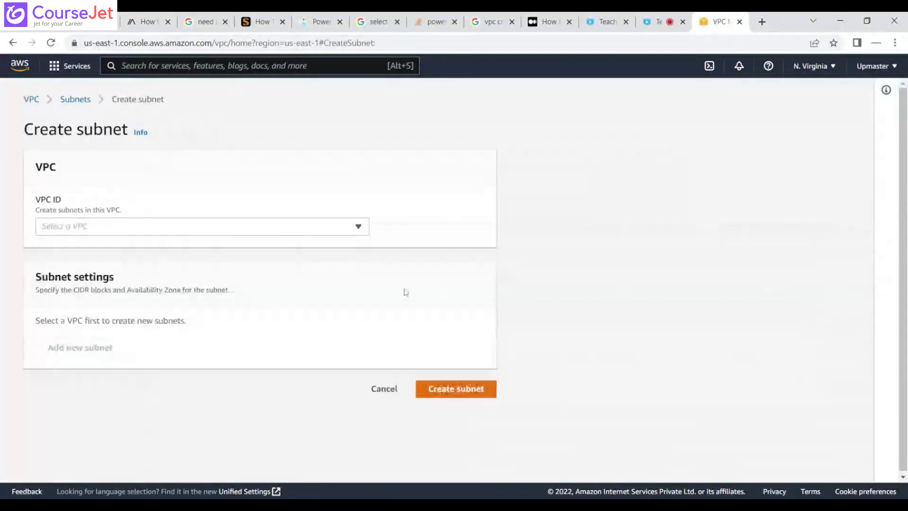
left_click(161, 229)
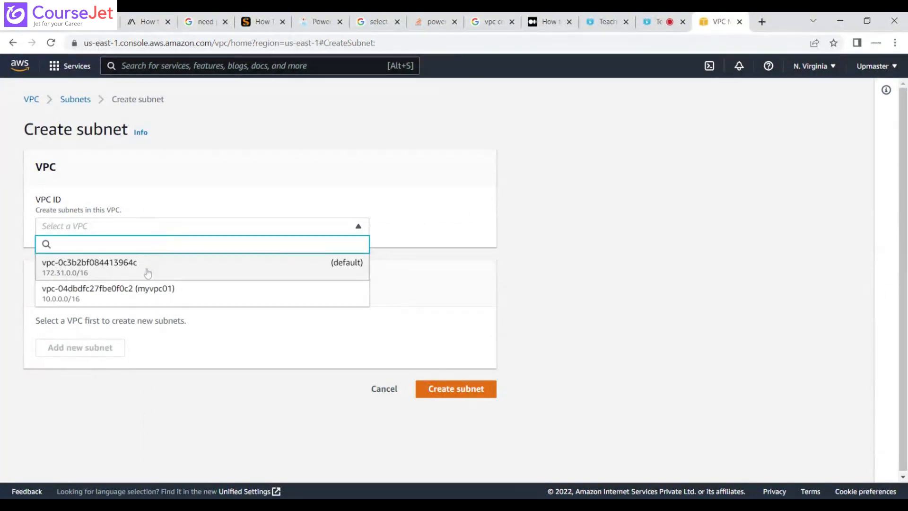
left_click(142, 296)
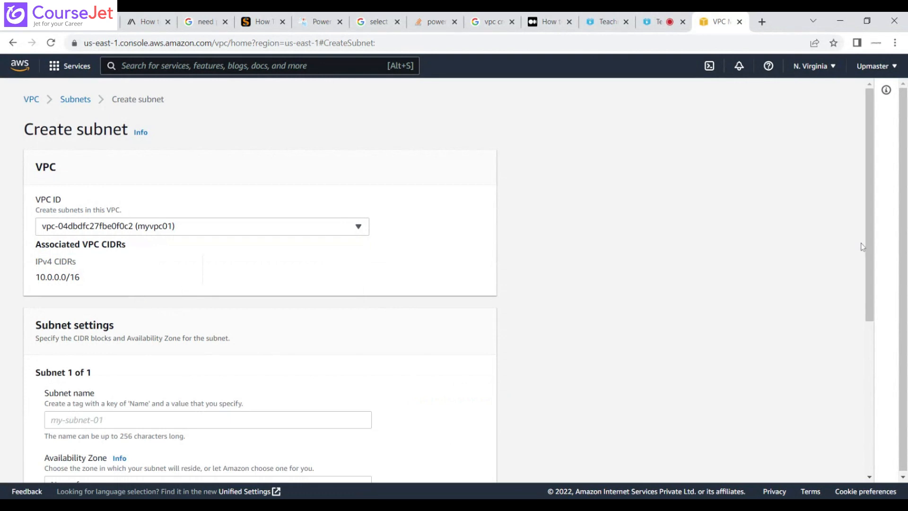
Name the new subnet mysubnet01 in the subnet settings.
left_click_drag(872, 256, 878, 361)
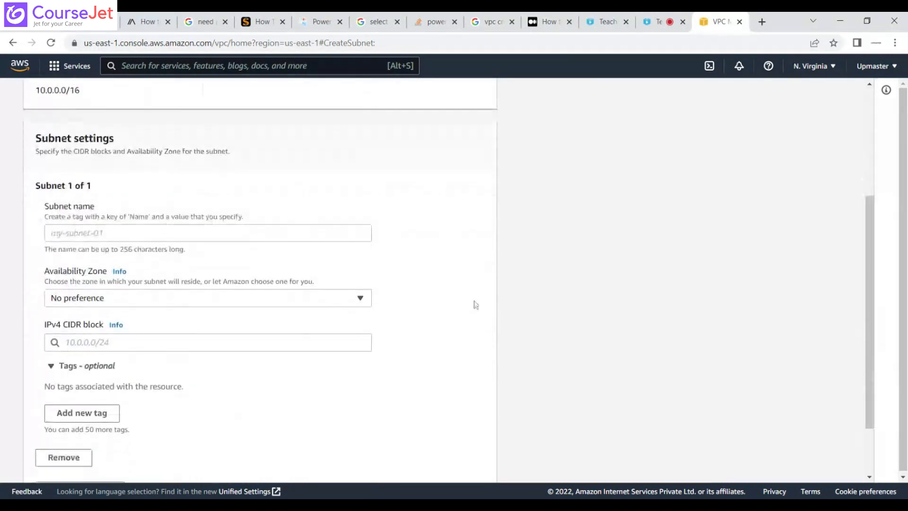
left_click(239, 235)
type("m")
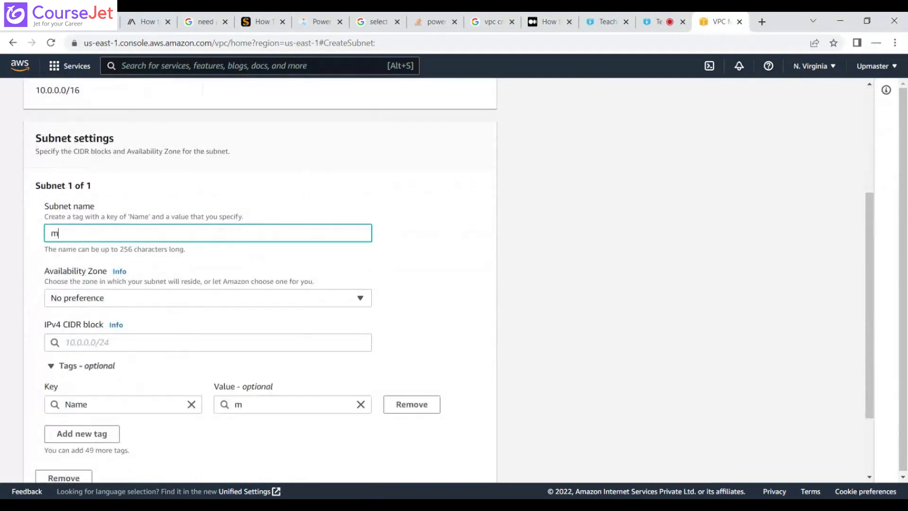
type("ysubnet01")
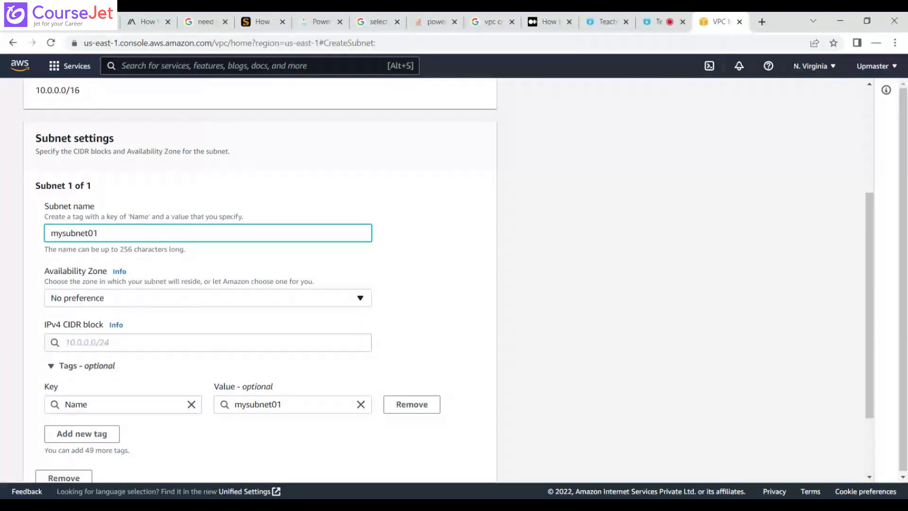
Set the subnet's Availability Zone to US East (N. Virginia) / us-east-1a and check it against the console's region list.
left_click(144, 298)
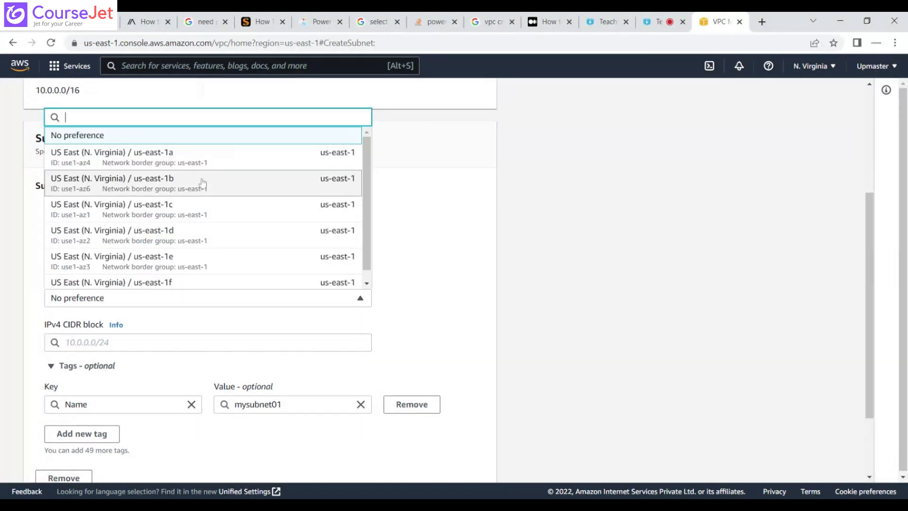
left_click(191, 163)
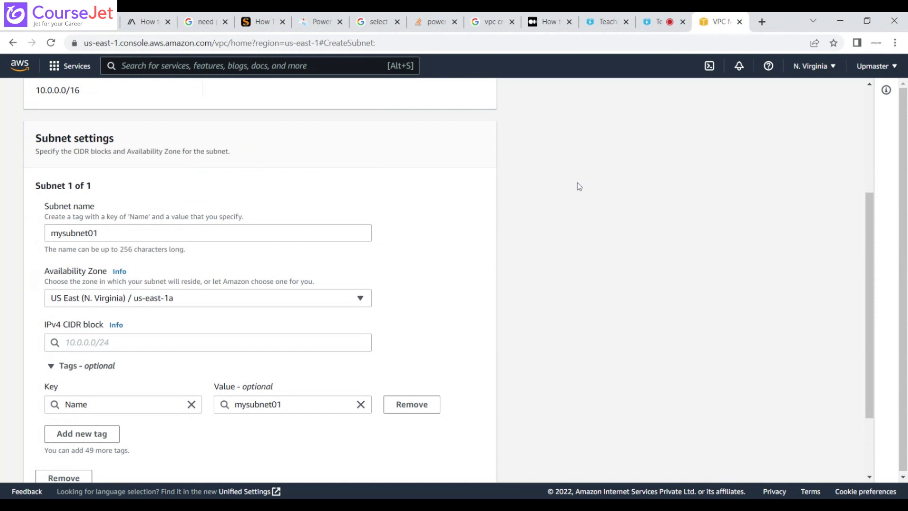
left_click(825, 75)
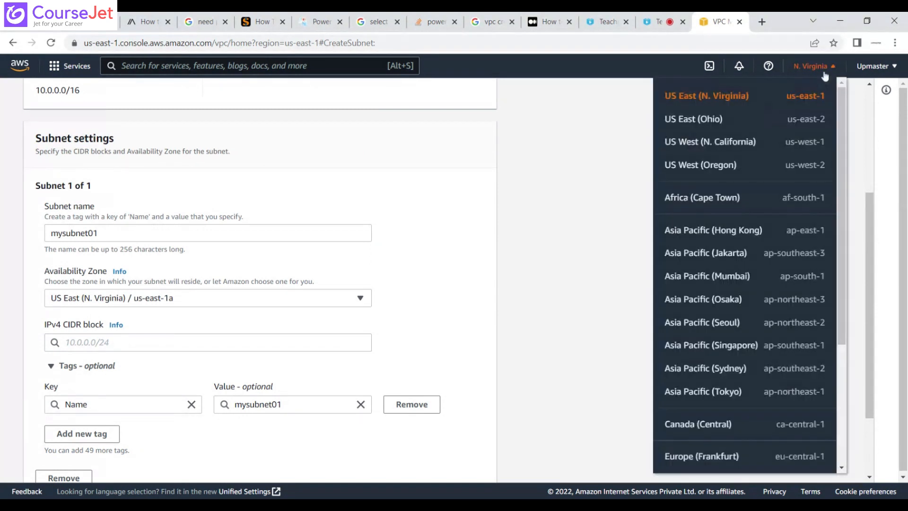
left_click(824, 72)
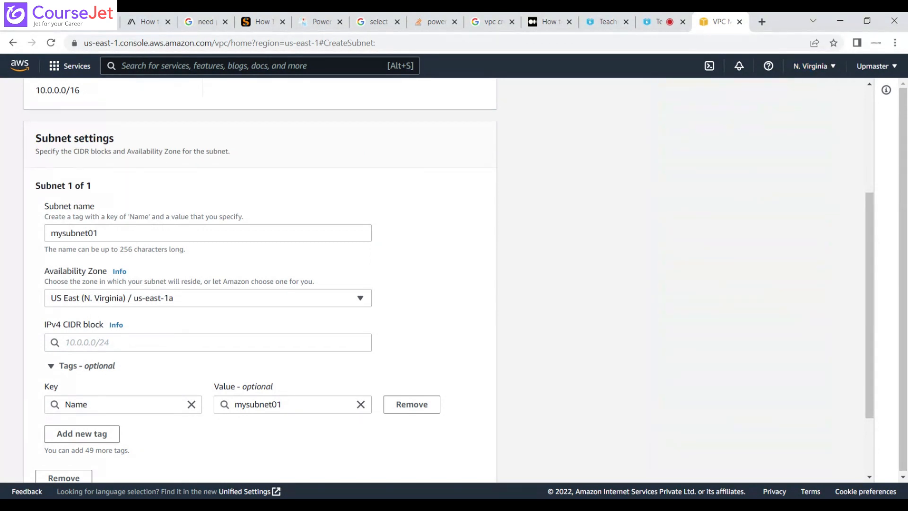
Set the subnet's IPv4 CIDR block to 10.0.0.0/24 and review the remaining subnet settings.
left_click(208, 343)
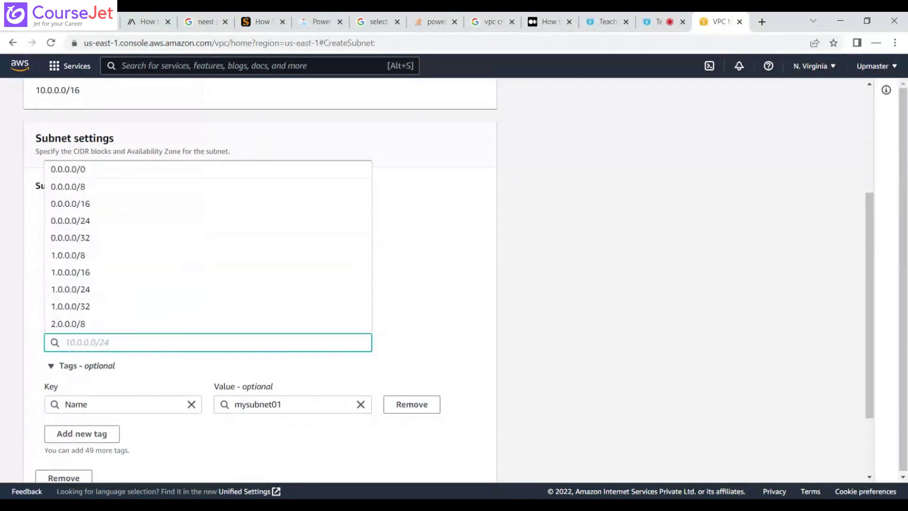
type("10.0.0.0/24")
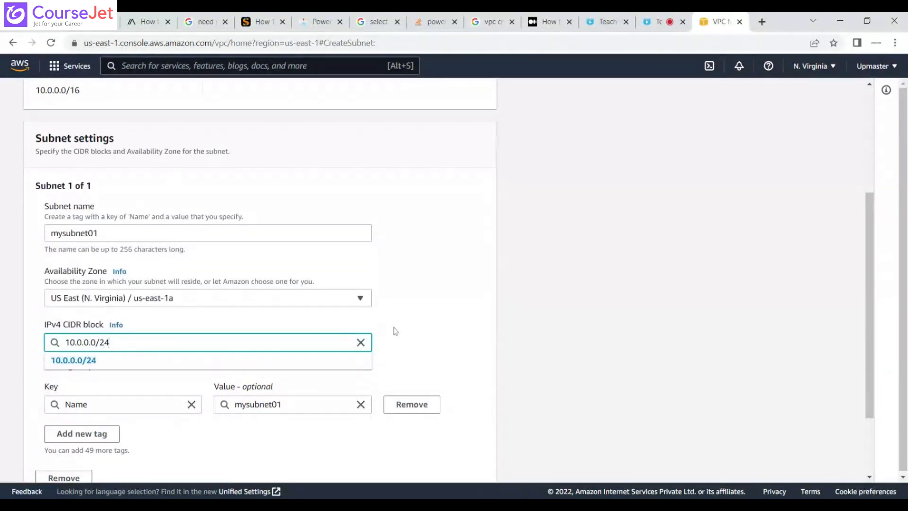
left_click(269, 360)
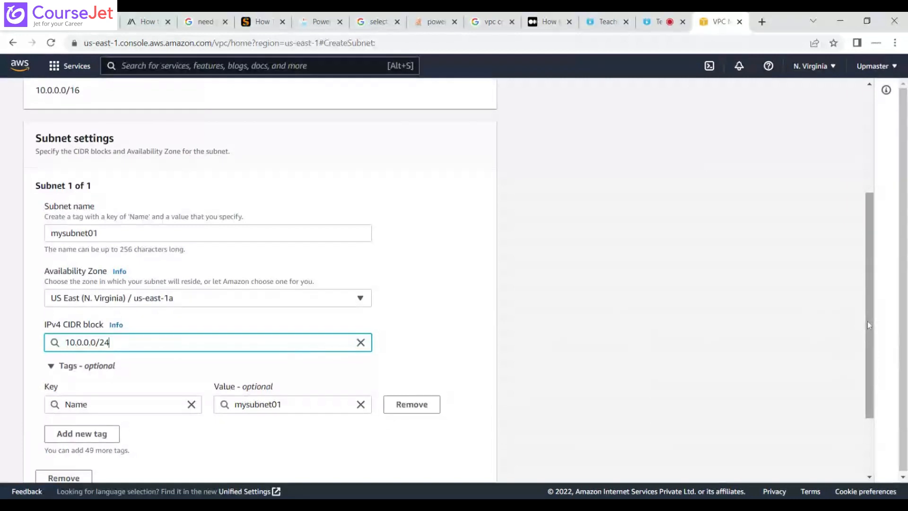
left_click_drag(867, 321, 870, 372)
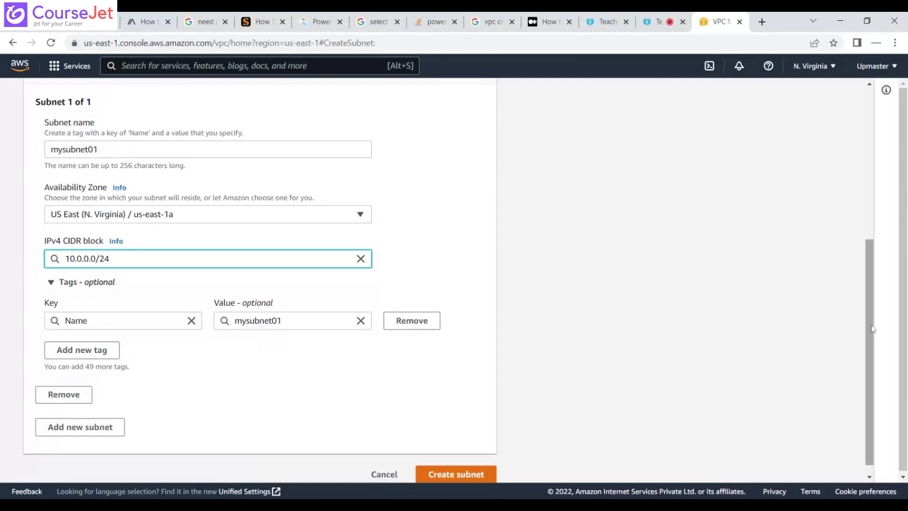
scroll(873, 355, "down", 1)
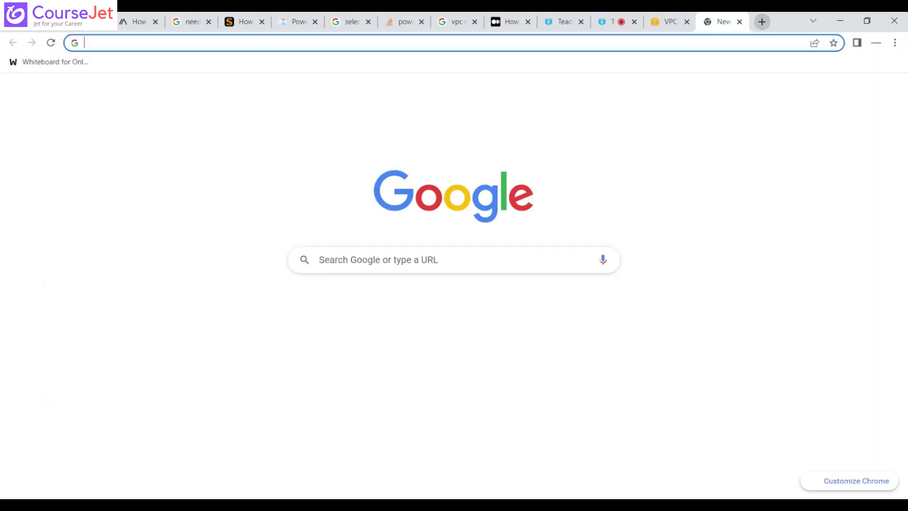
Search Google for "ip calculator" in a new browser tab and open the jodies.de IP Calculator page.
left_click(762, 22)
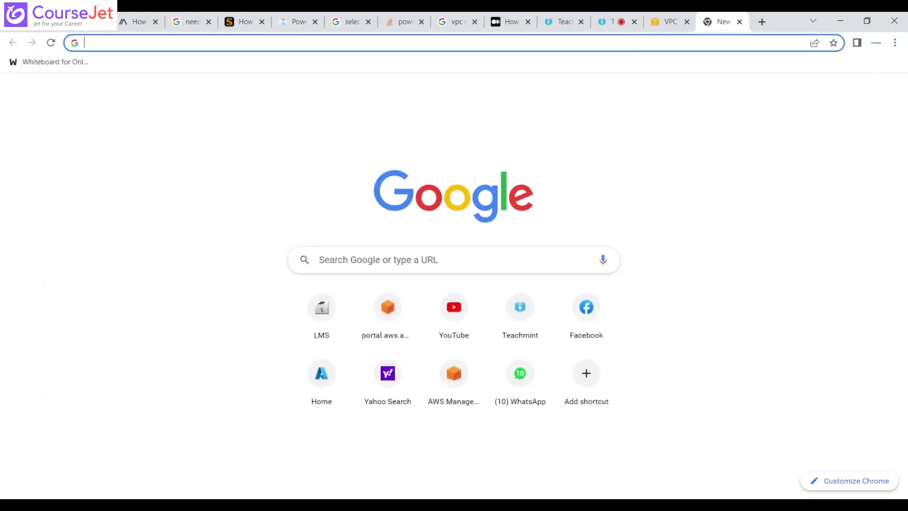
type("ipcal")
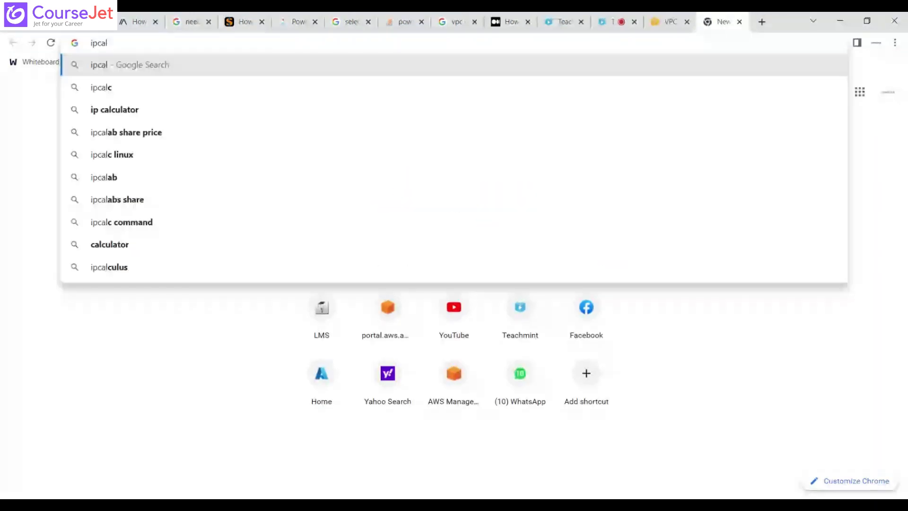
left_click(170, 110)
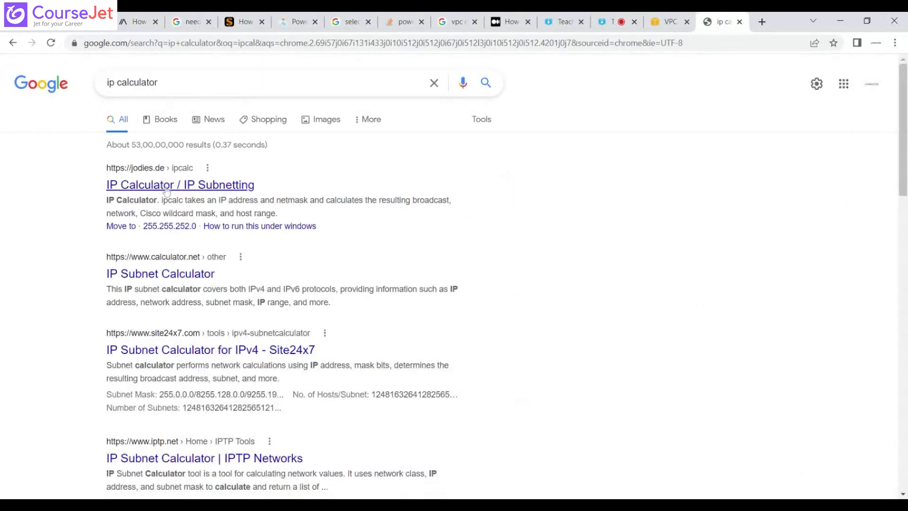
left_click(166, 186)
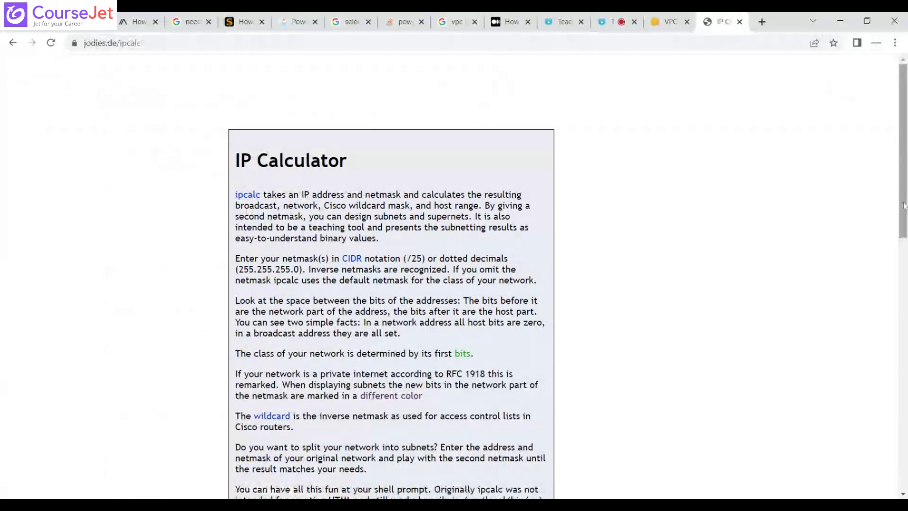
Calculate the network details for address 10.0.0.0 with netmask 16 and highlight the number of hosts per net.
left_click_drag(904, 206, 904, 419)
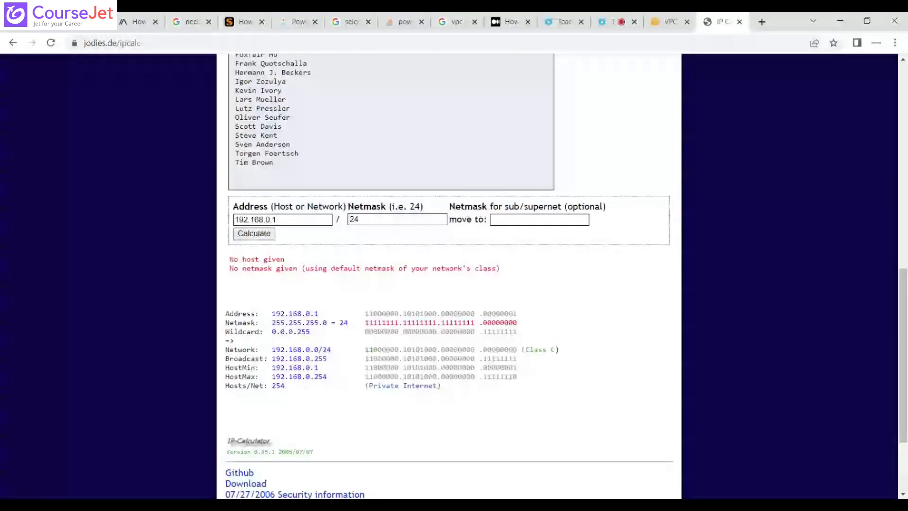
double_click(256, 220)
type("10.")
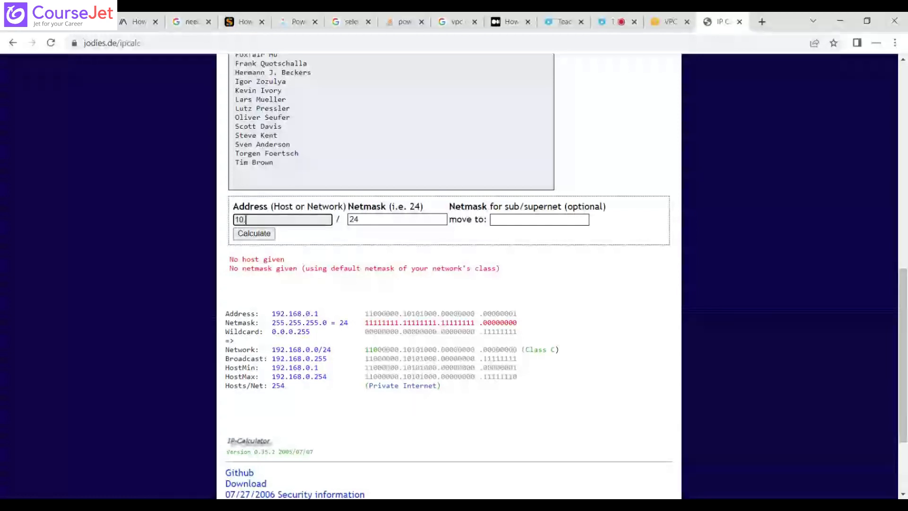
type("0.0.0")
key("ctrl+a")
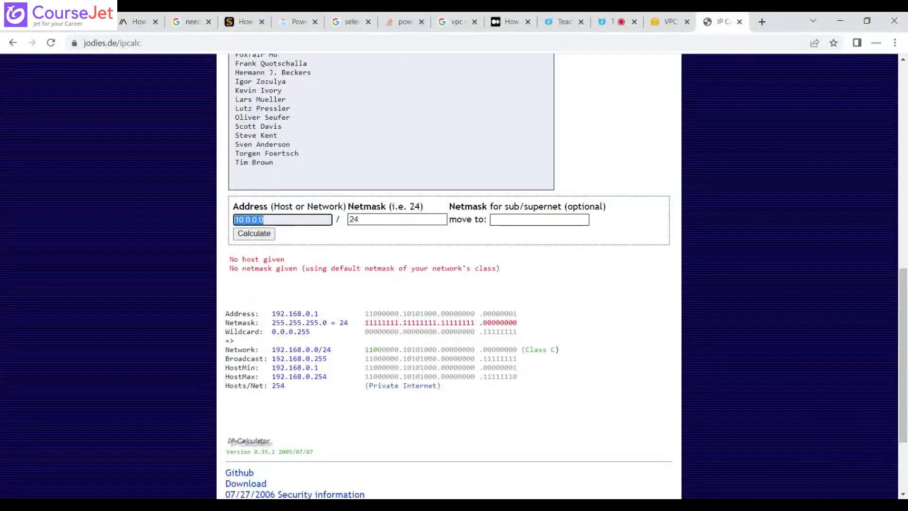
key("Tab")
key("BackSpace")
type("16")
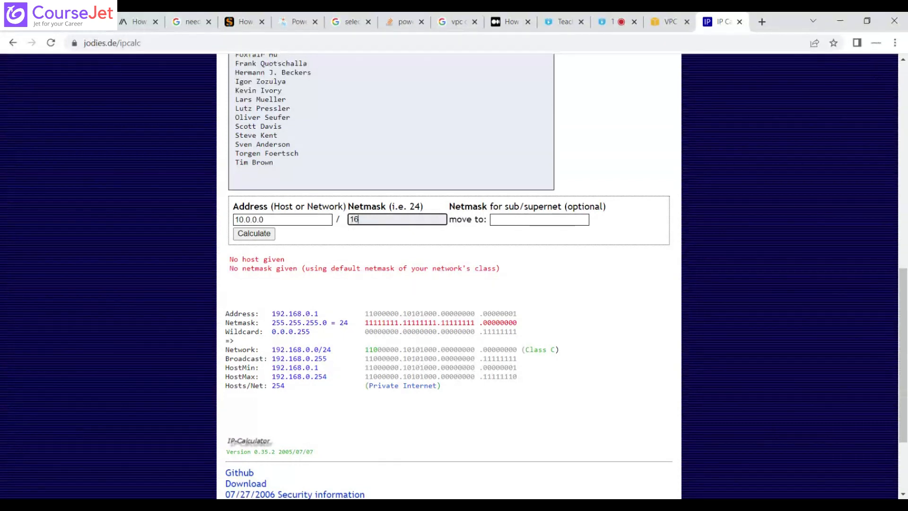
key("Tab")
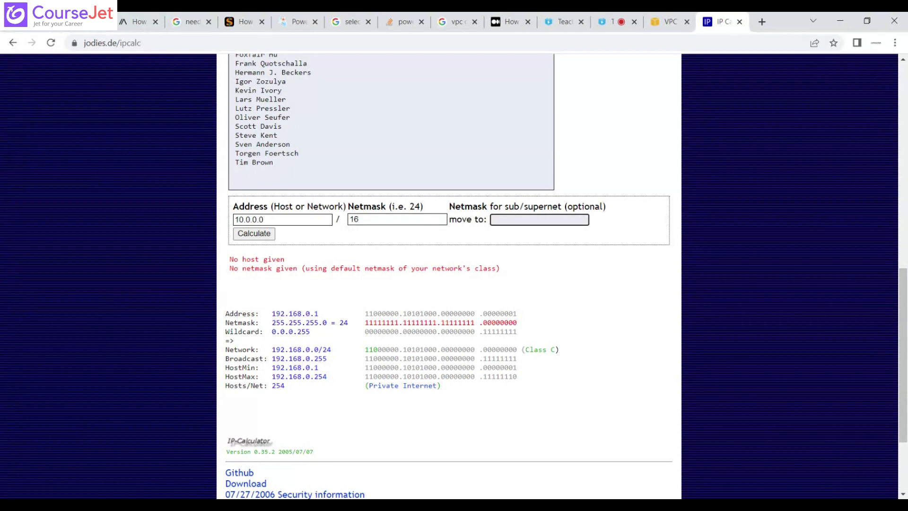
left_click(251, 235)
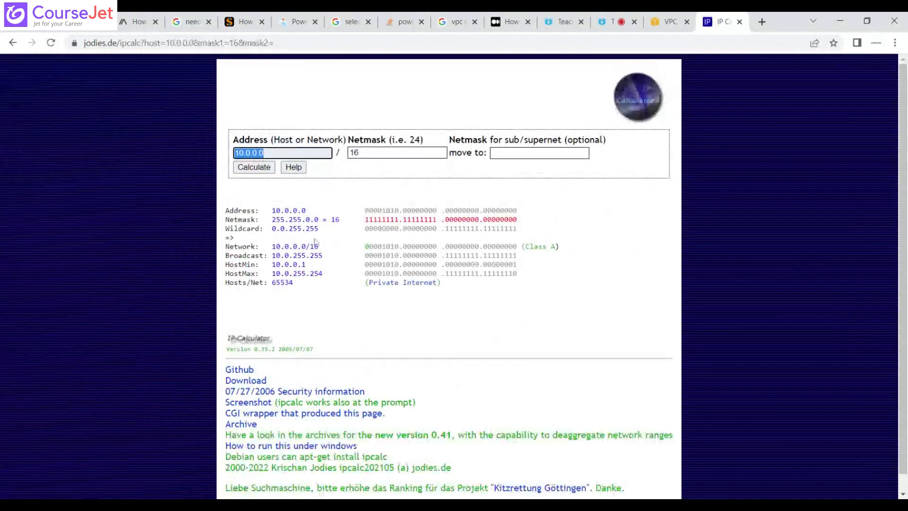
left_click_drag(276, 282, 297, 283)
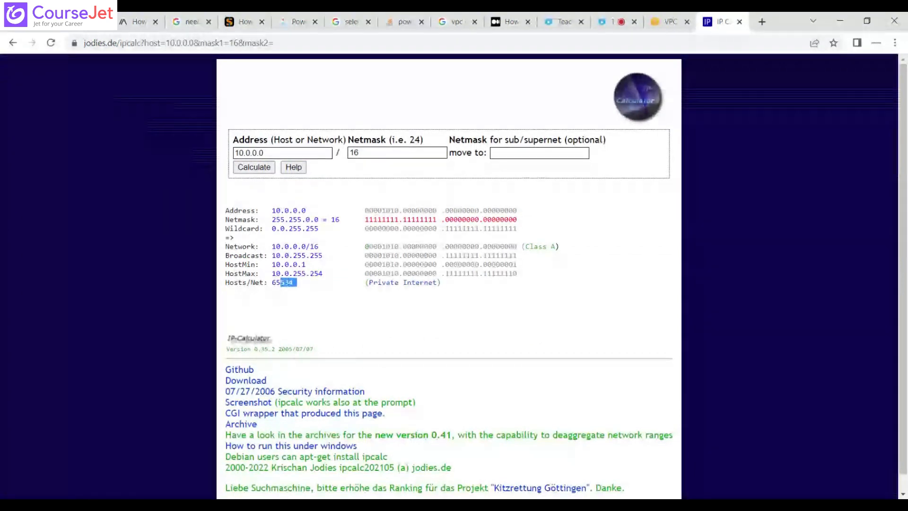
double_click(274, 282)
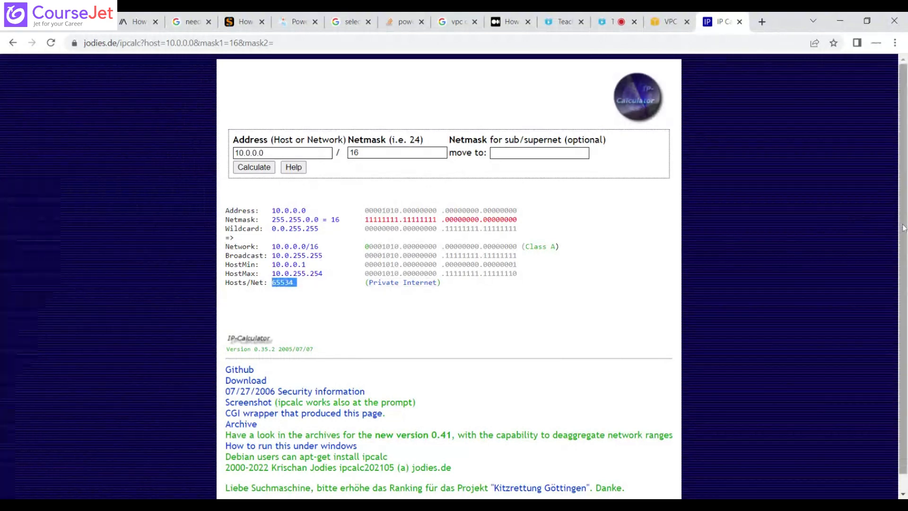
Recalculate the 10.0.0.0 network with netmask 24 and highlight its number of hosts per net.
left_click_drag(903, 224, 907, 274)
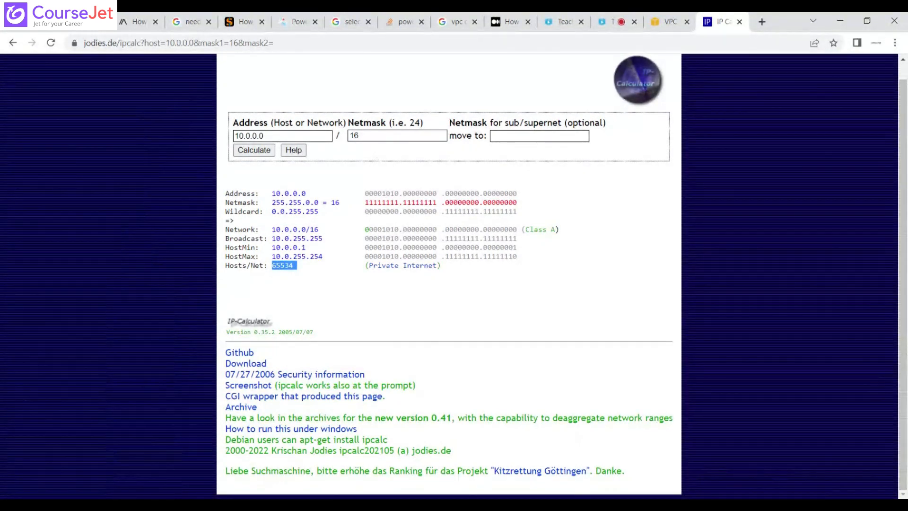
double_click(371, 136)
type("2")
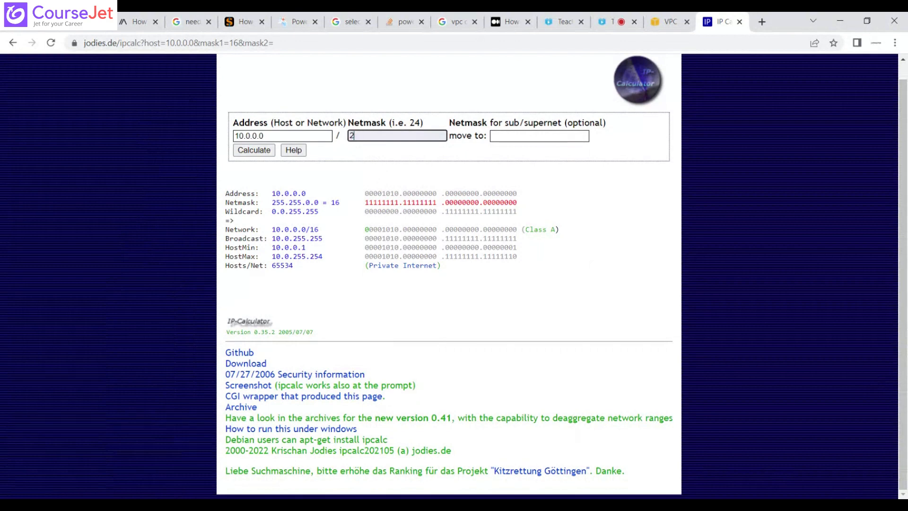
type("4")
left_click(264, 152)
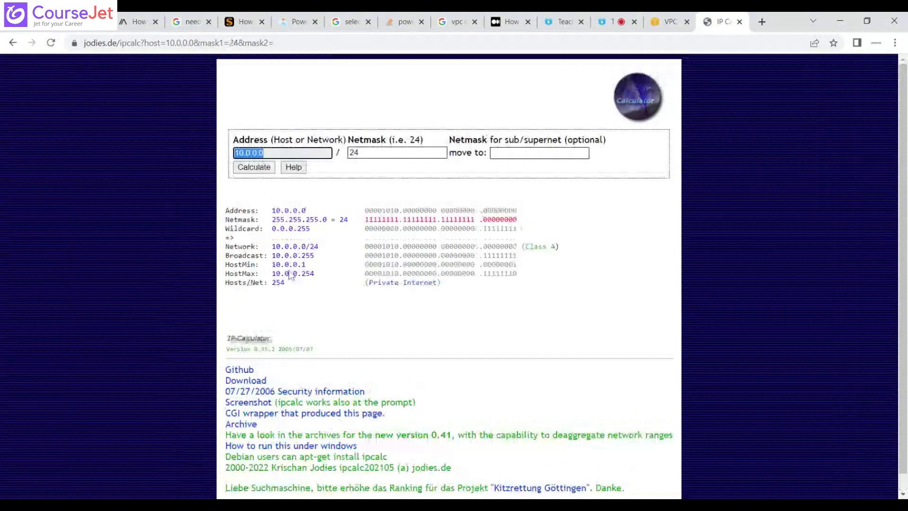
left_click(291, 276)
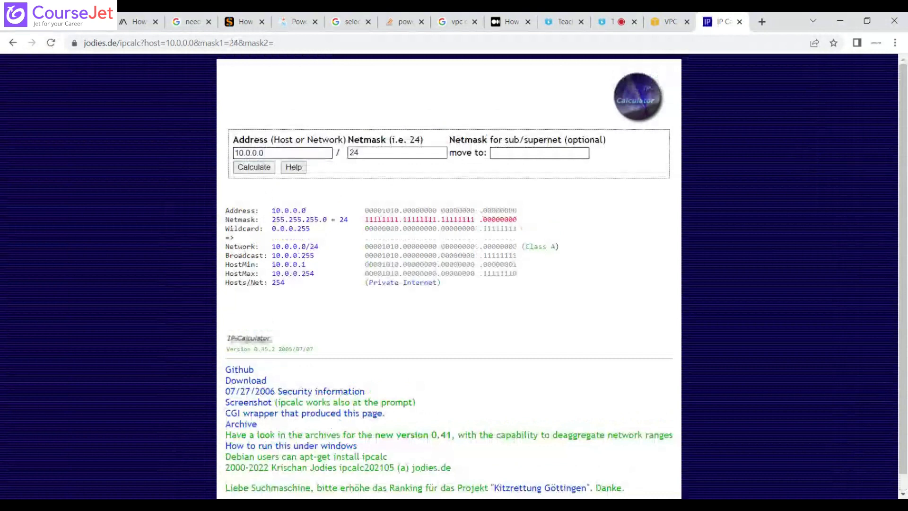
double_click(279, 283)
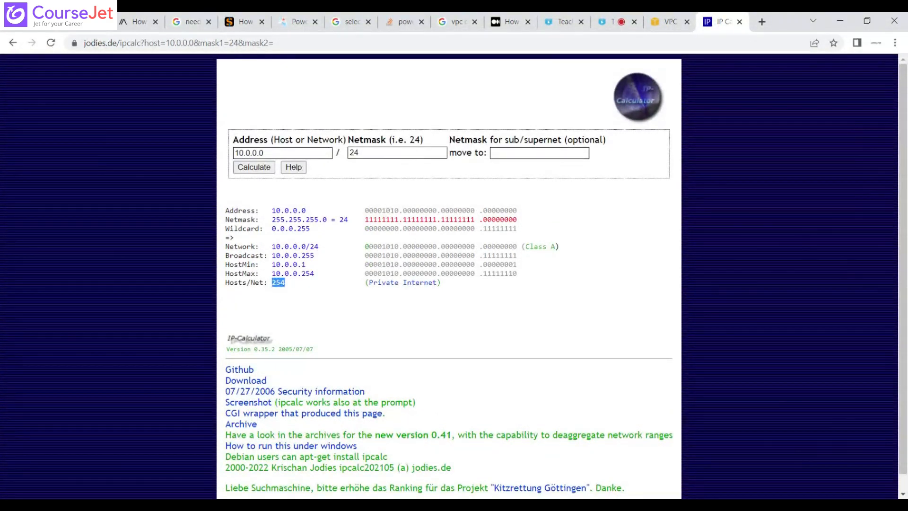
Recalculate the 10.0.0.0 network with netmask 26 and highlight its number of hosts per net.
left_click_drag(366, 153, 349, 153)
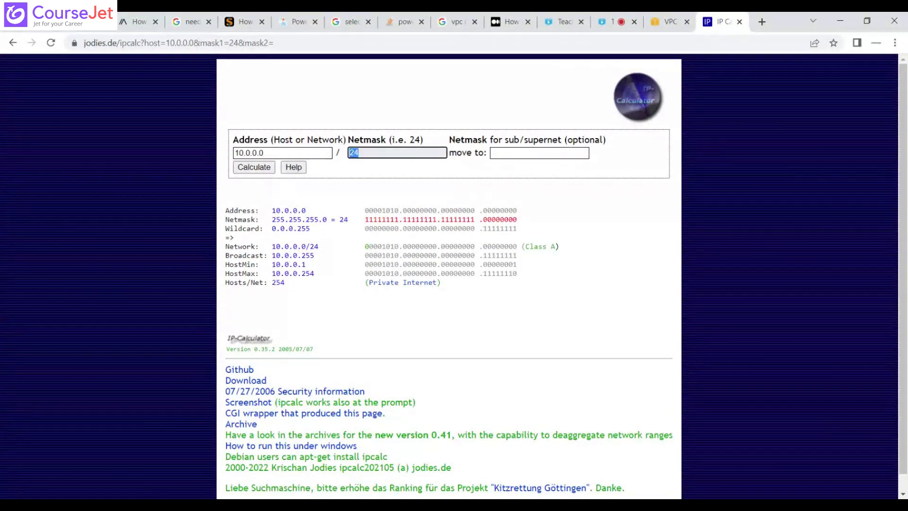
type("26")
left_click(264, 171)
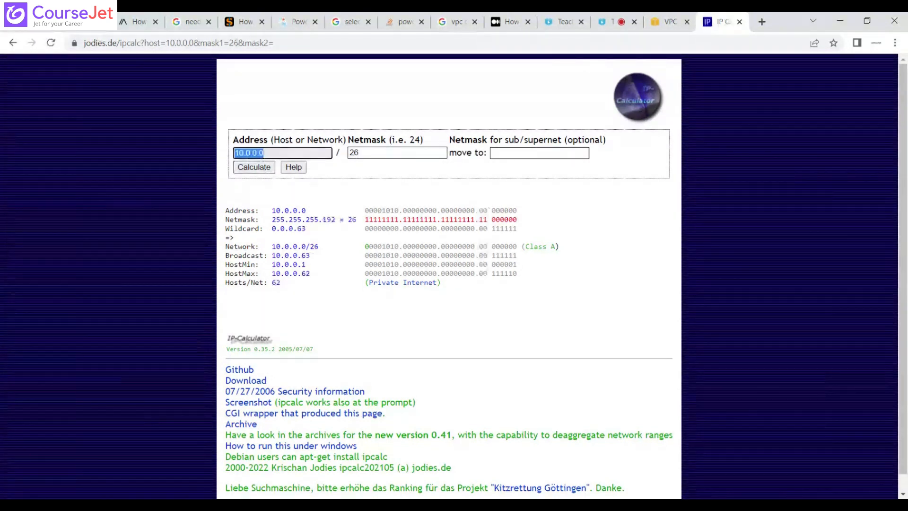
left_click_drag(276, 283, 289, 283)
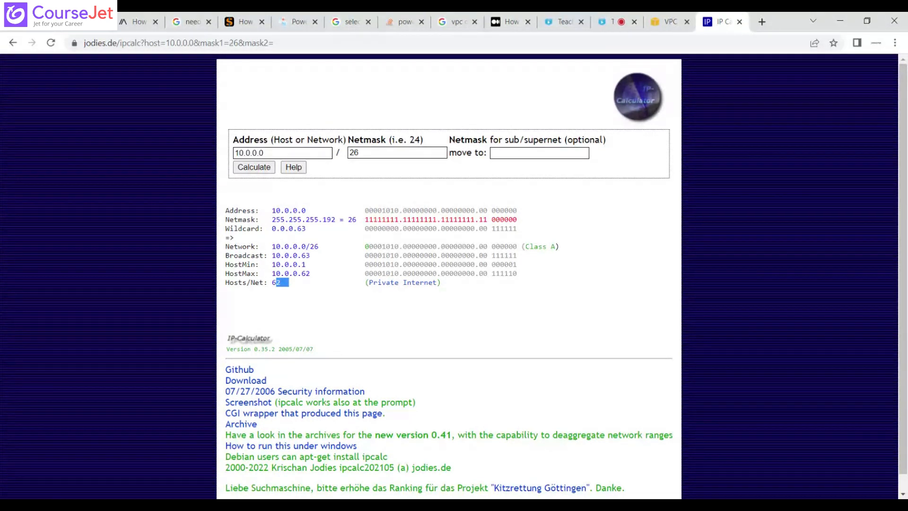
Switch back to the AWS VPC console and change the subnet's IPv4 CIDR block to 10.0.0.0/26.
left_click(668, 23)
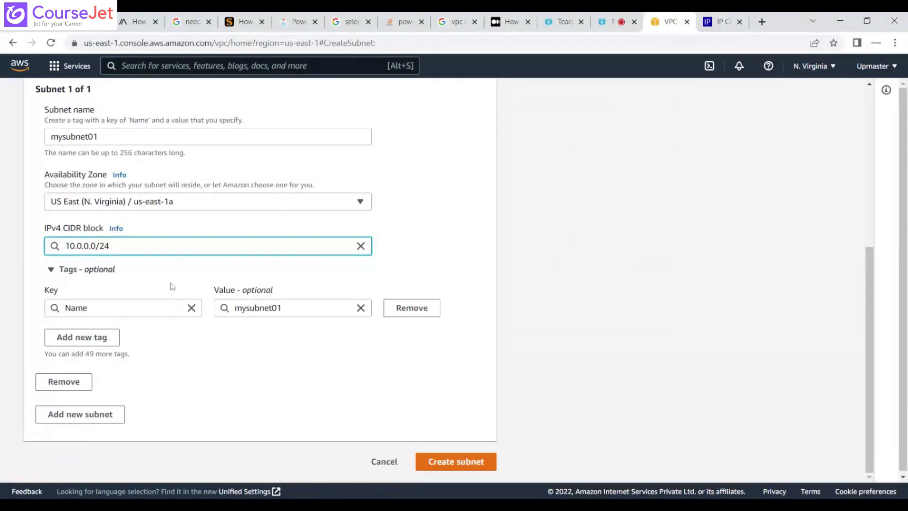
key("BackSpace")
type("6")
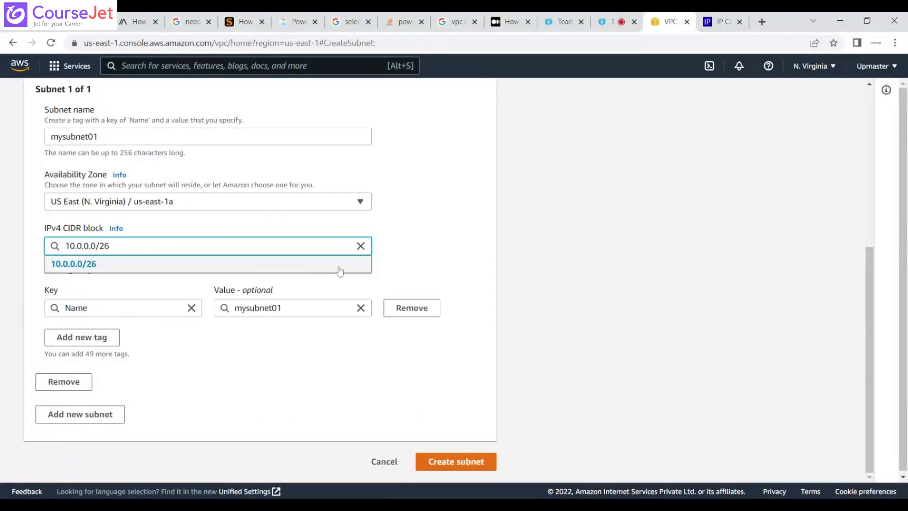
Confirm 10.0.0.0/26 as the IPv4 CIDR block for mysubnet01.
left_click(243, 270)
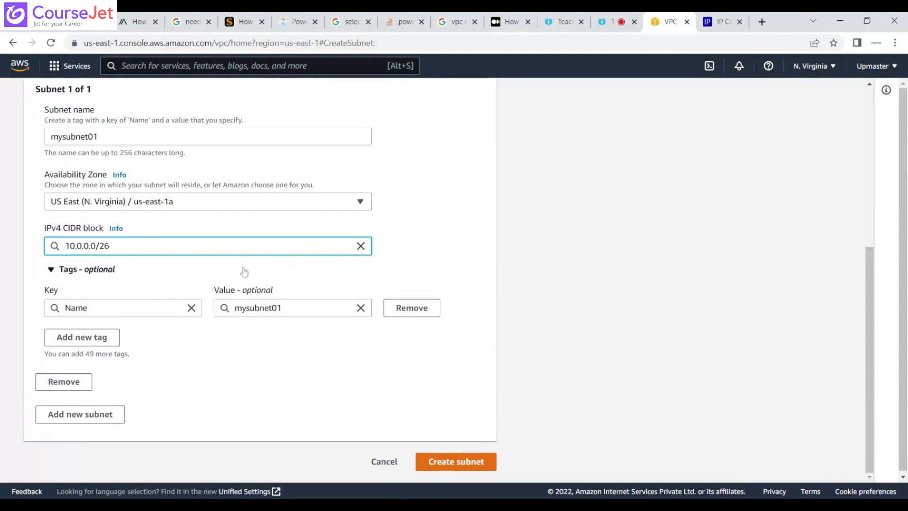
left_click(450, 254)
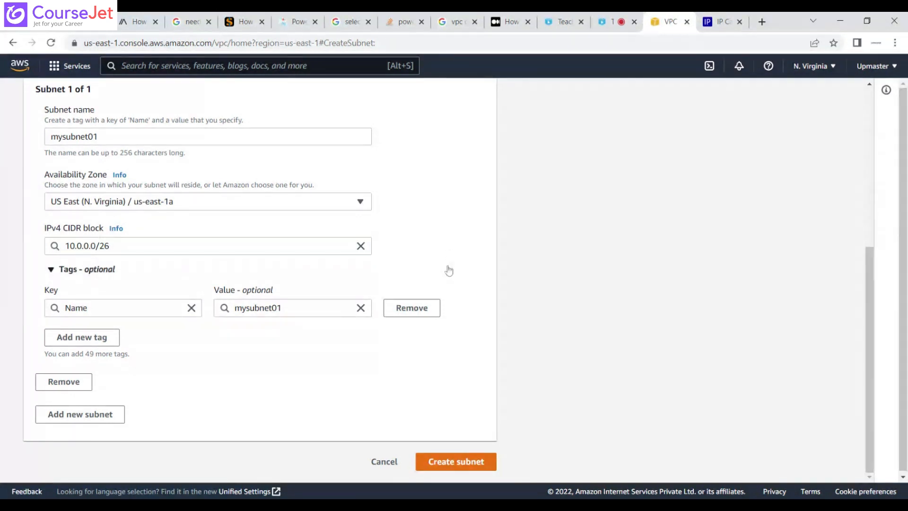
Switch to the IP calculator and highlight the host range and broadcast address of the 10.0.0.0/26 network.
left_click(717, 22)
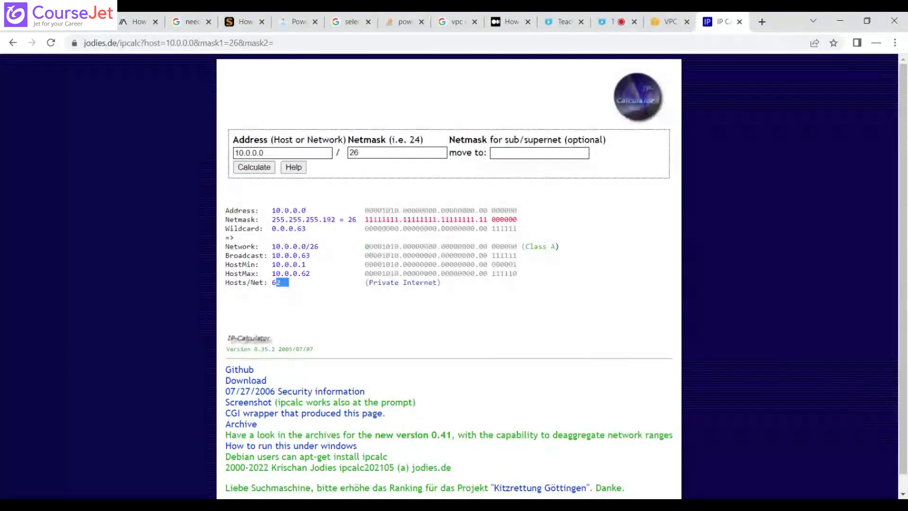
left_click_drag(317, 274, 274, 269)
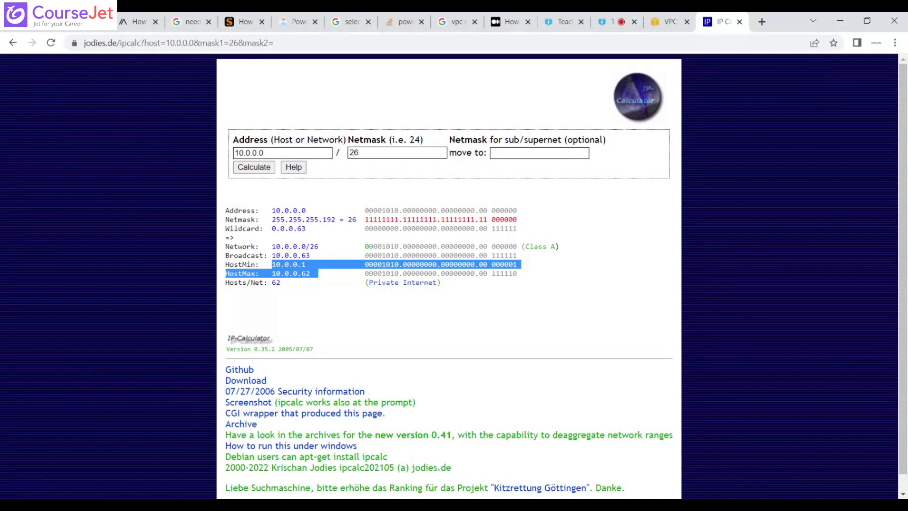
double_click(291, 255)
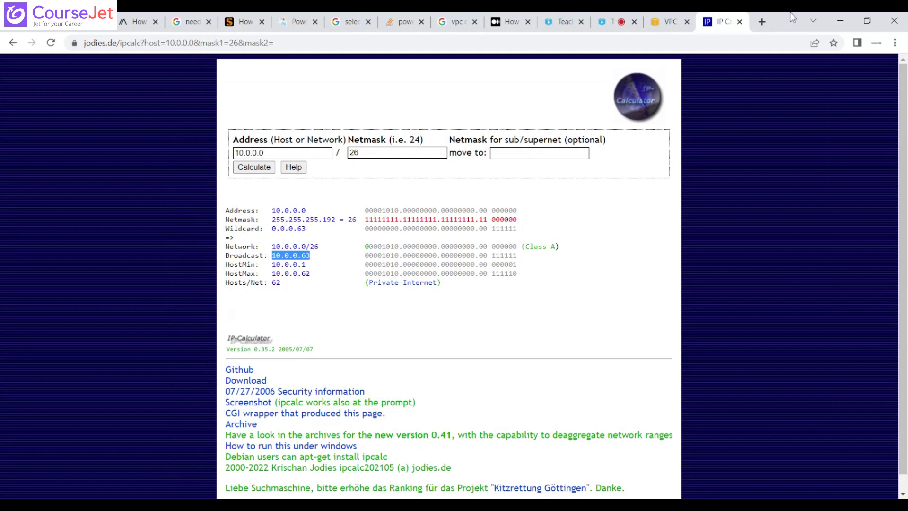
left_click(670, 22)
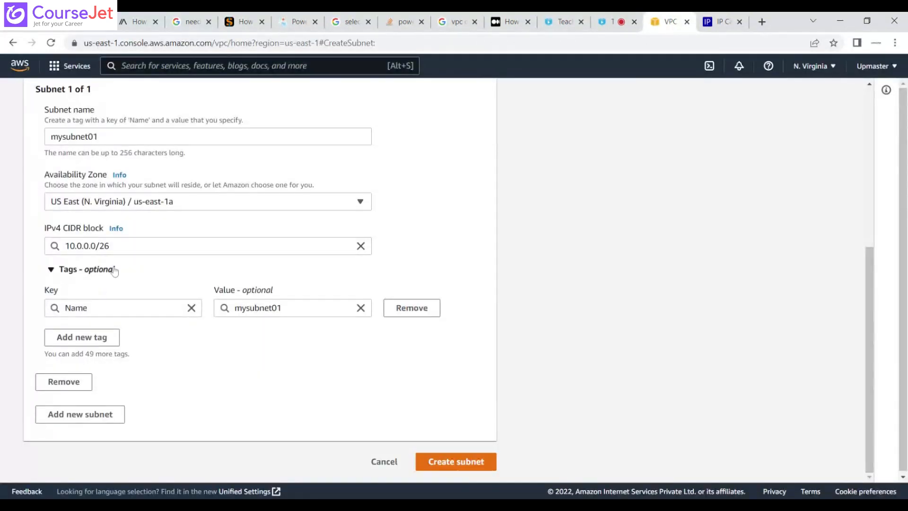
left_click(722, 19)
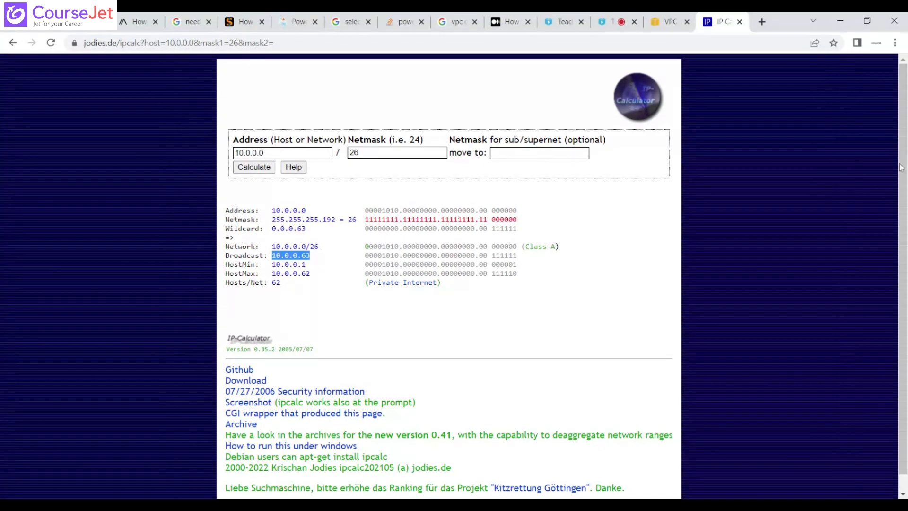
scroll(904, 234, "down", 1)
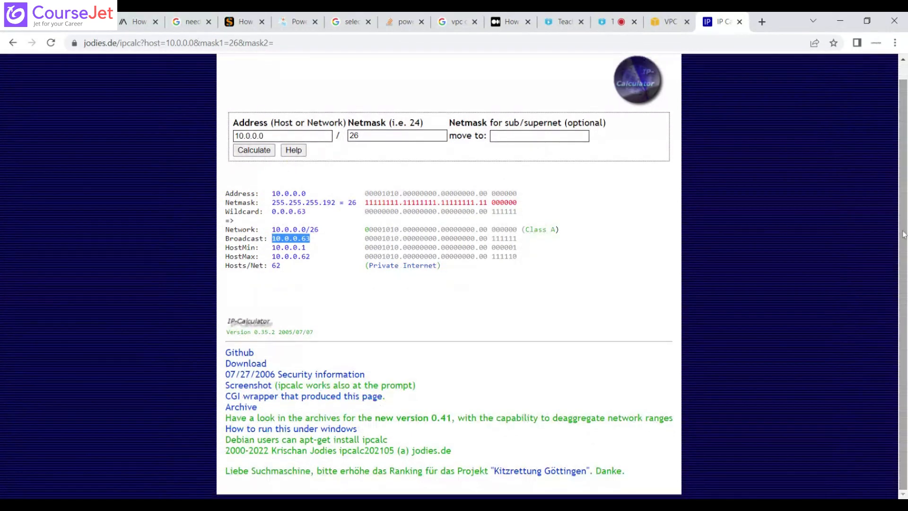
scroll(903, 234, "up", 1)
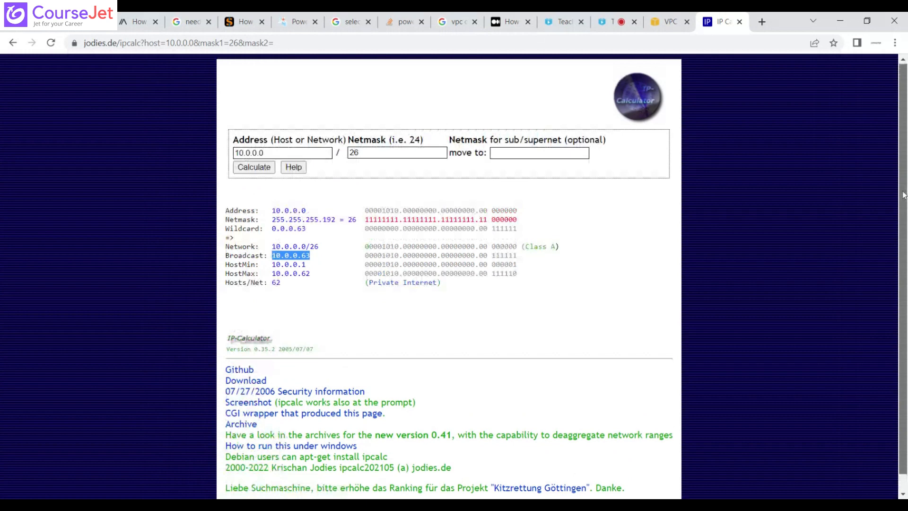
Return to the VPC console, try to create the subnet with CIDR block 10.0.0.0/14, and highlight the validation message.
left_click(668, 23)
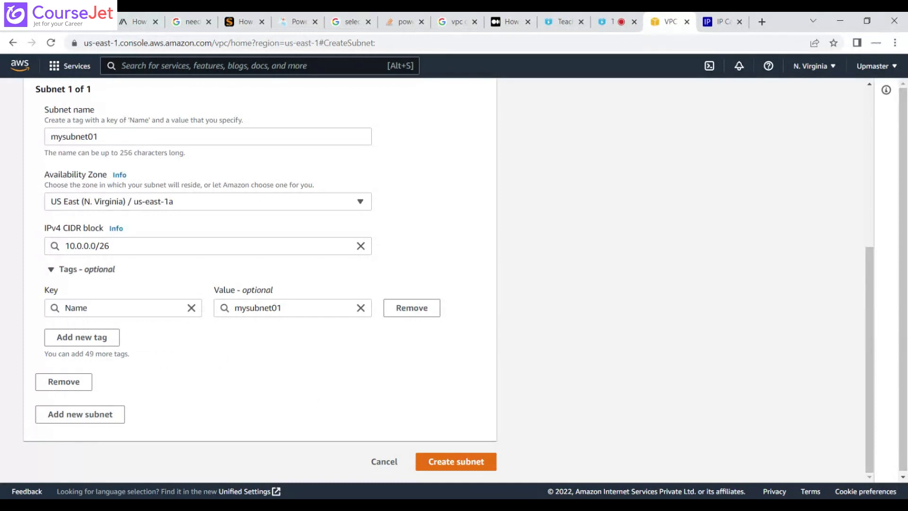
left_click(111, 246)
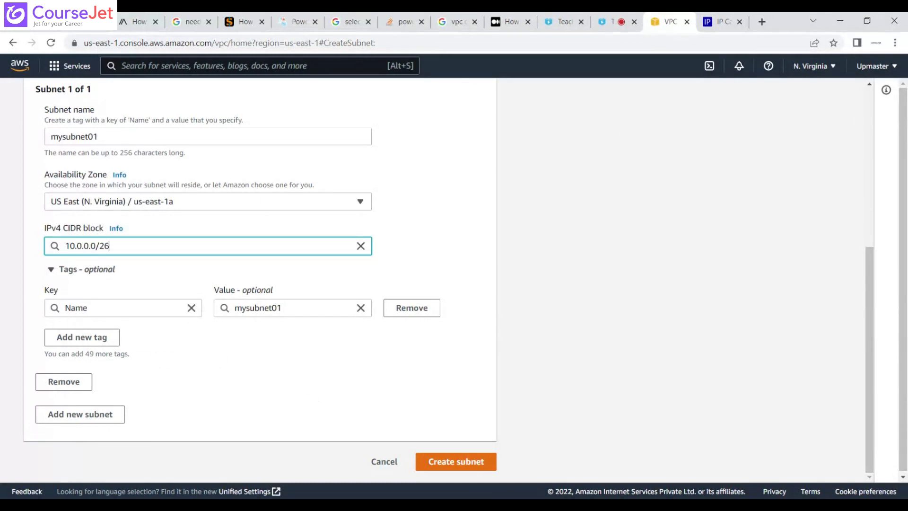
key("BackSpace")
key("BackSpace")
type("14")
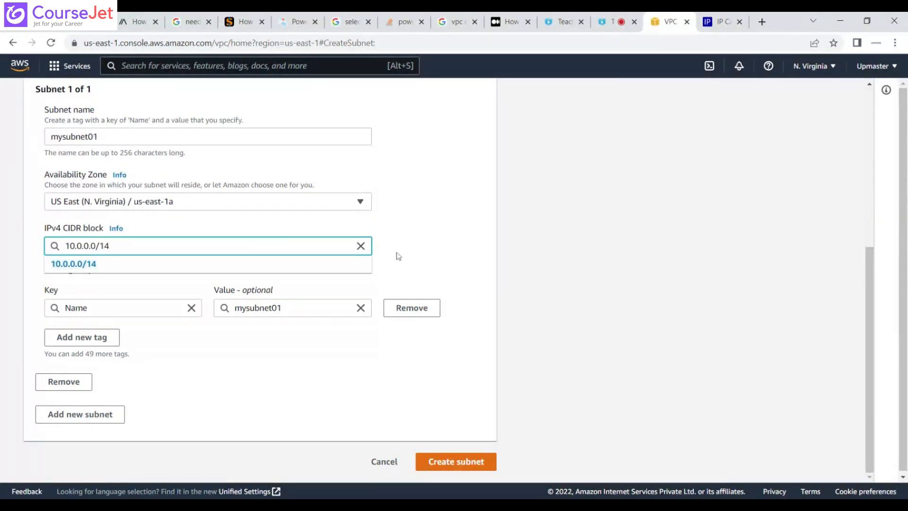
left_click(399, 256)
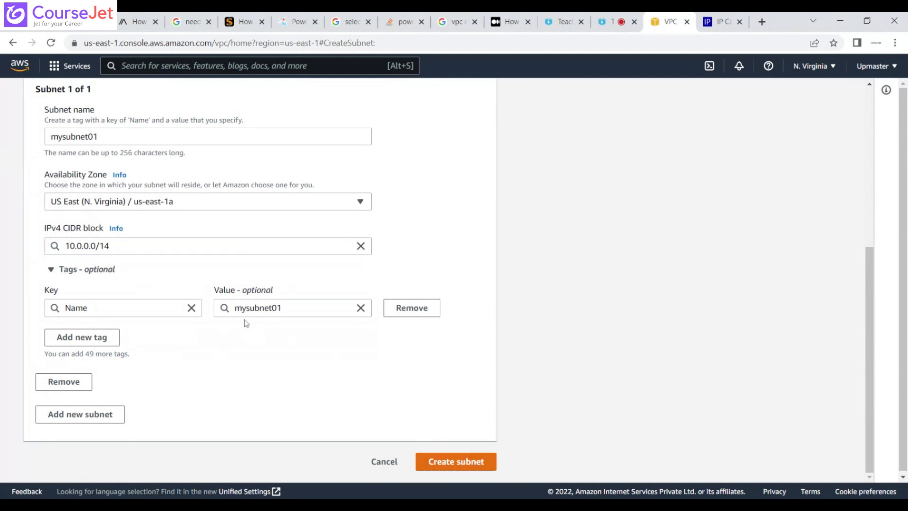
left_click(468, 462)
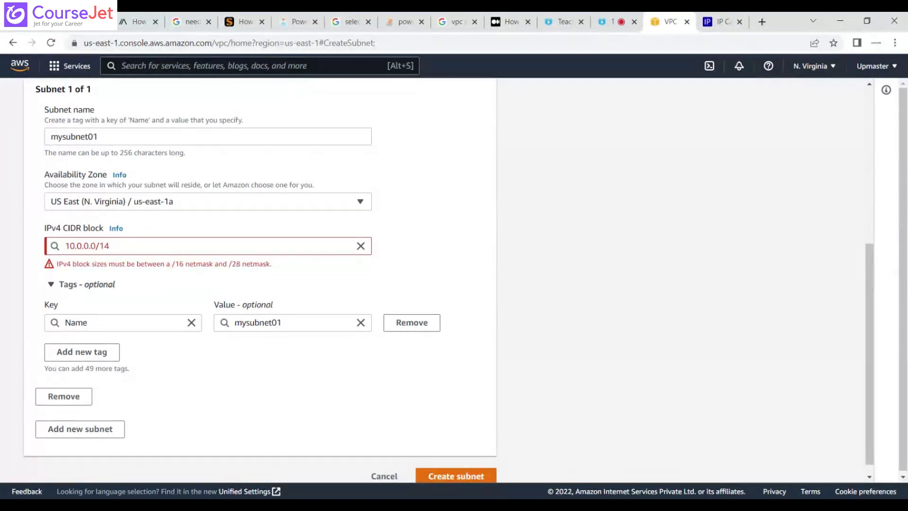
left_click_drag(62, 263, 266, 263)
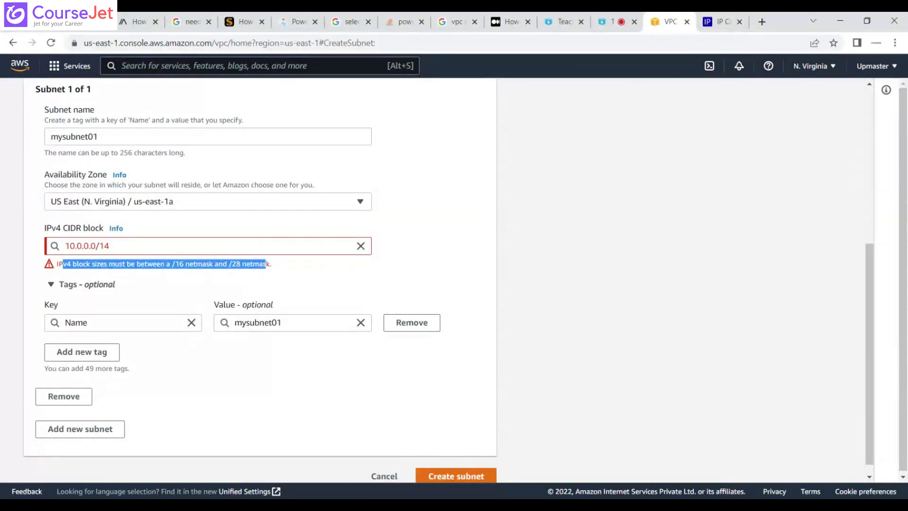
Set the IPv4 CIDR block of mysubnet01 to 10.0.0.0/26 and create the subnet.
left_click(110, 246)
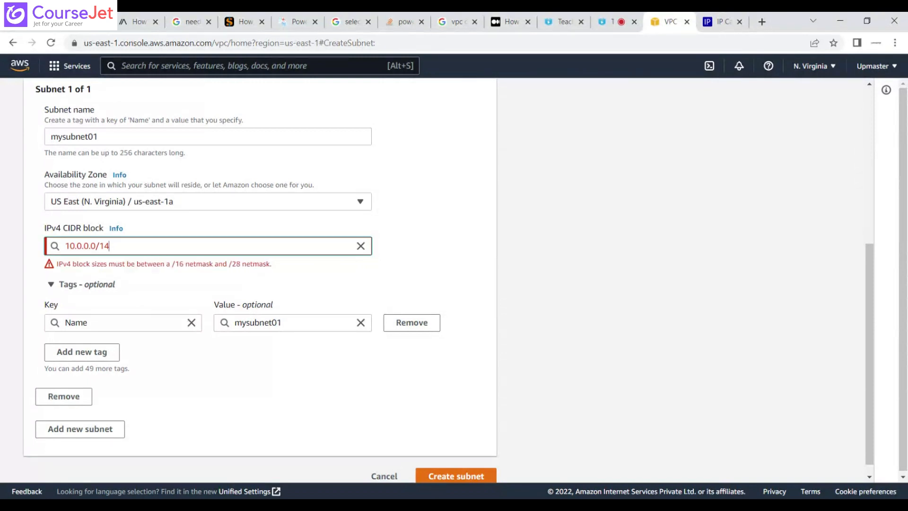
key("BackSpace")
key("BackSpace")
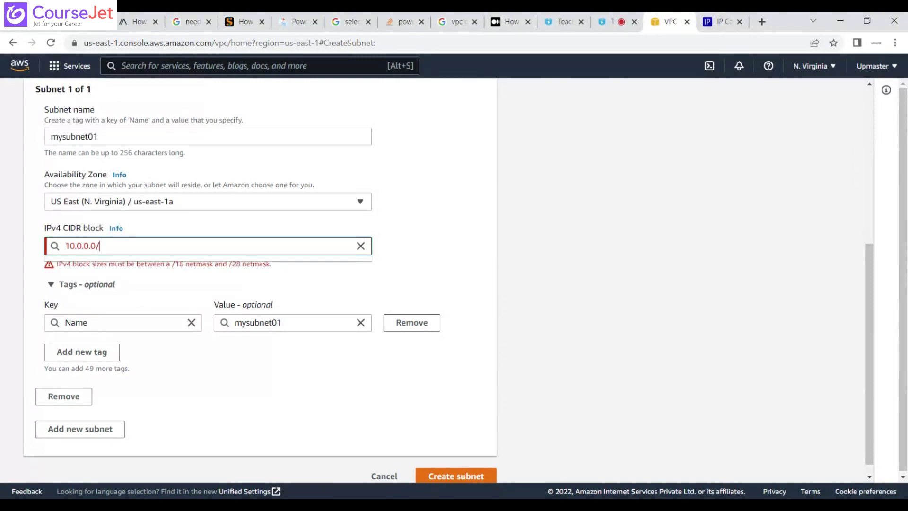
type("26")
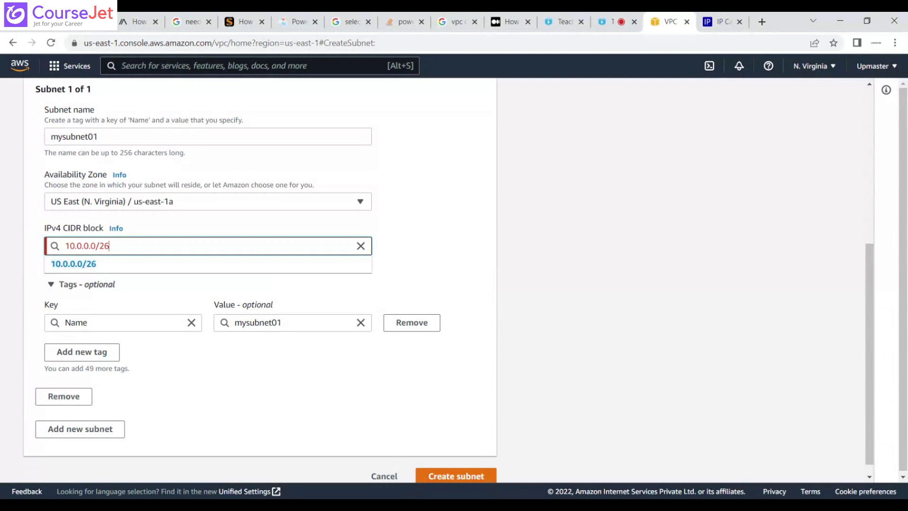
key("BackSpace")
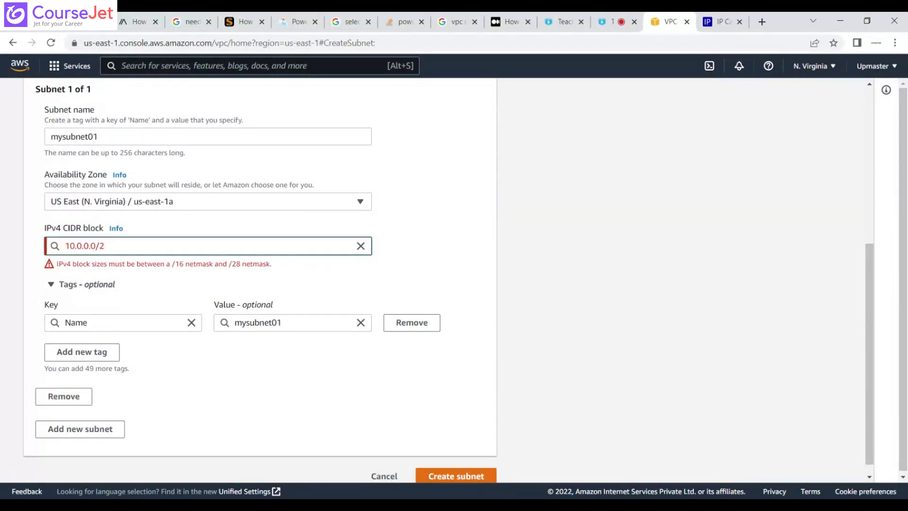
type("6")
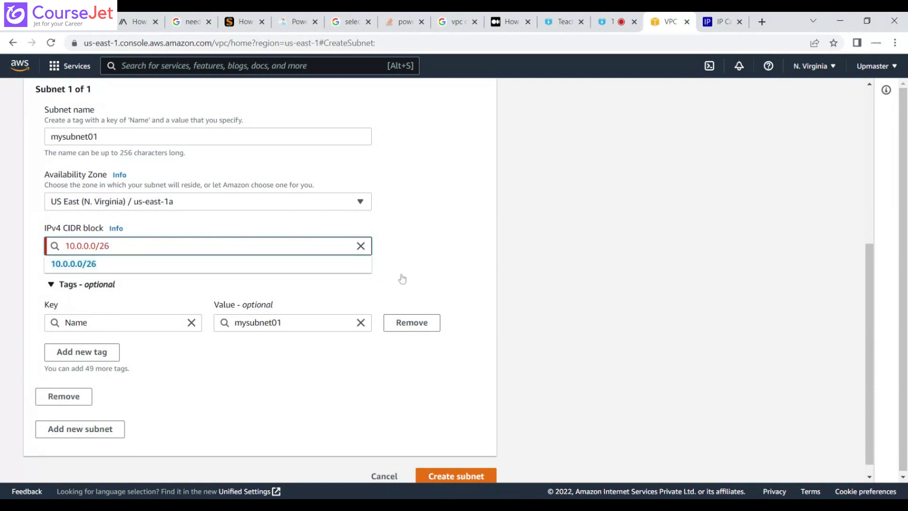
left_click(322, 268)
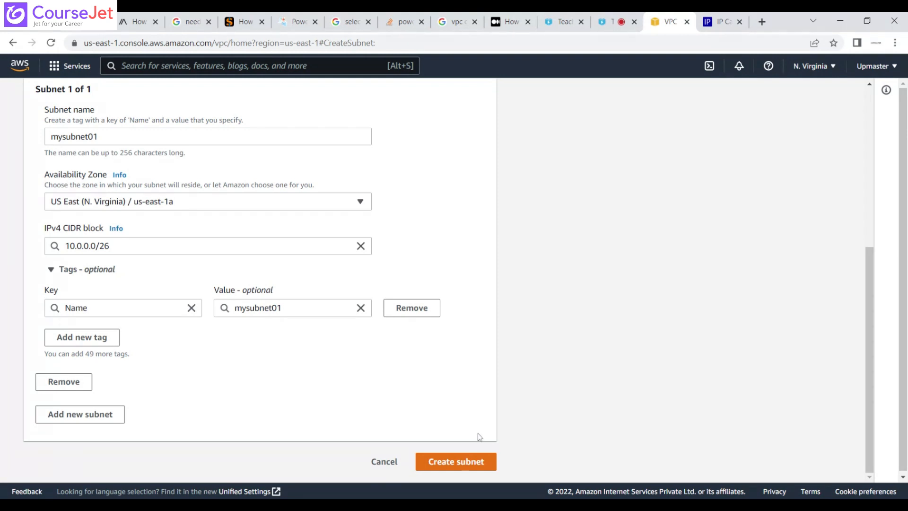
left_click(463, 462)
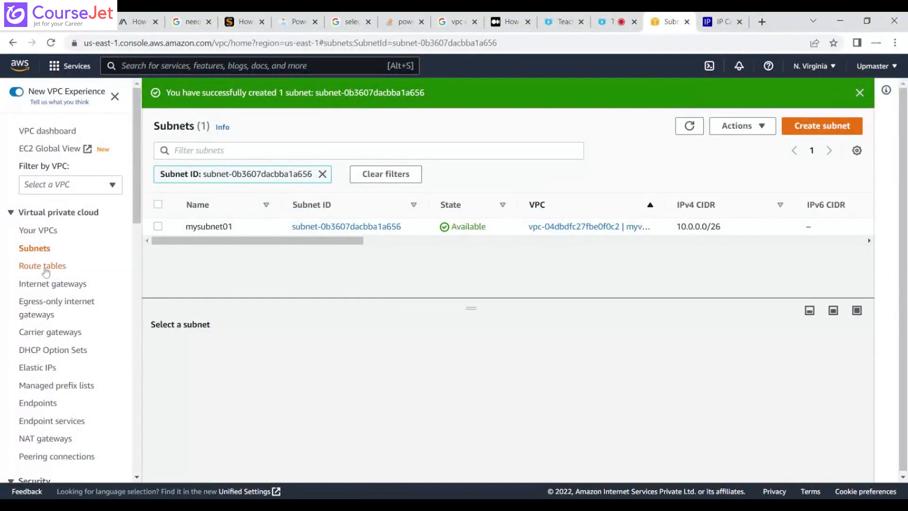
Try to delete the main route table of myvpc01 and dismiss the deletion dialog.
left_click(45, 270)
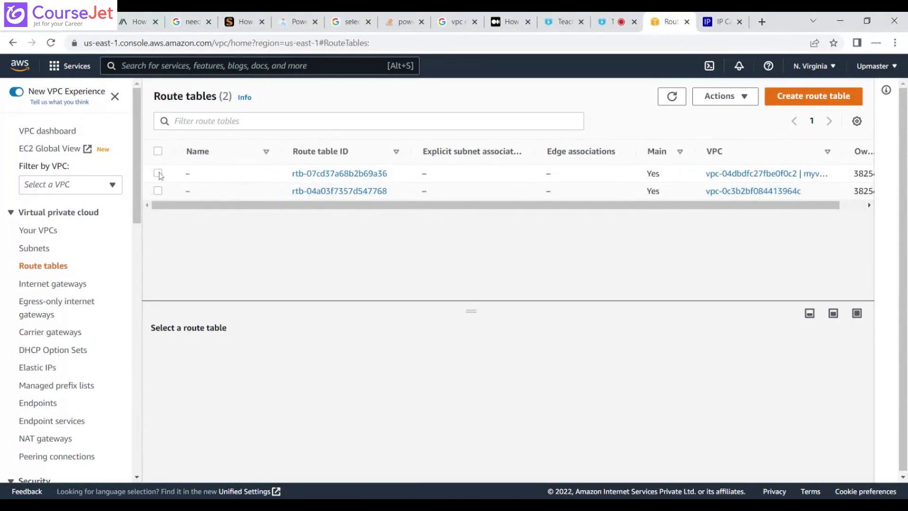
left_click(158, 173)
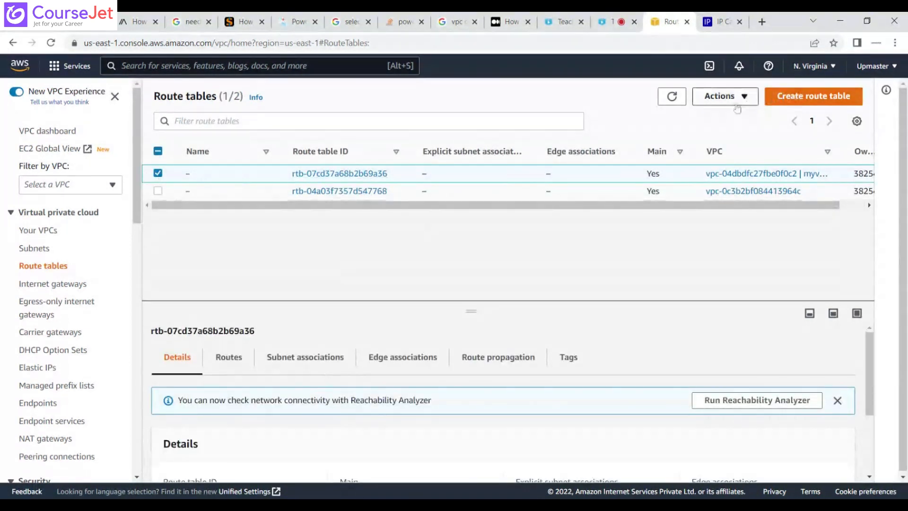
left_click(745, 96)
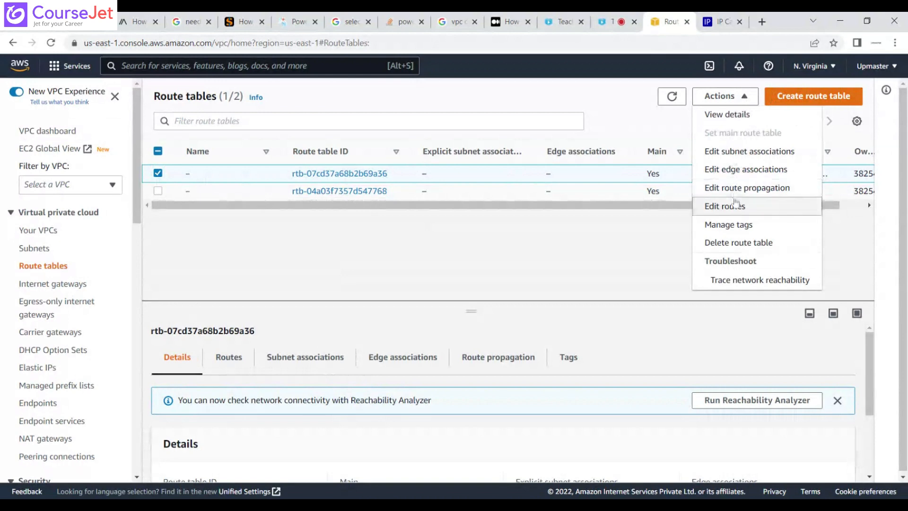
left_click(733, 243)
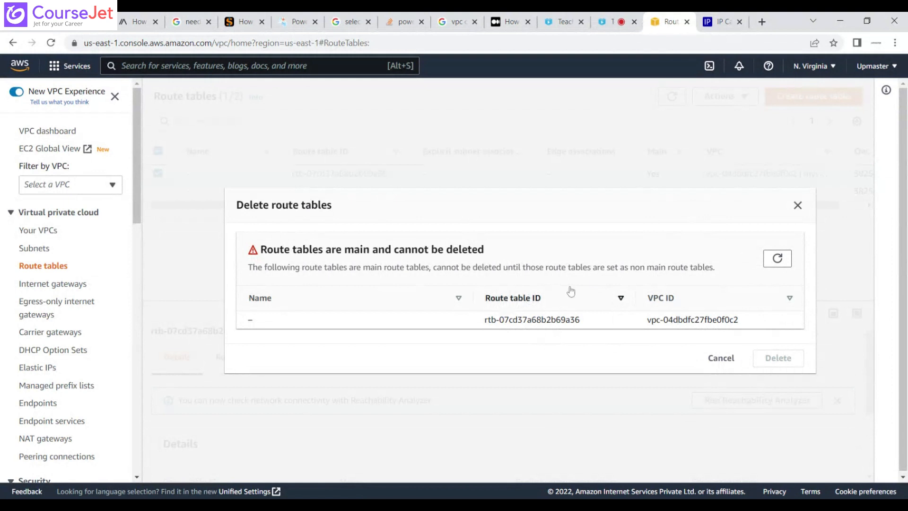
left_click(797, 205)
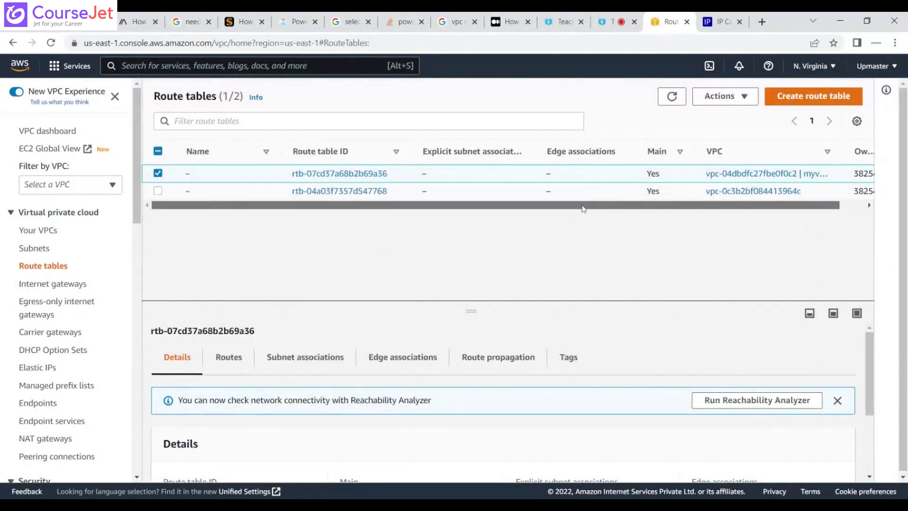
Review the VPC list, open the route table belonging to myvpc01, and examine the destination and target of its route.
mouse_move(582, 205)
left_mouse_down()
mouse_move(640, 199)
mouse_move(570, 205)
left_mouse_up()
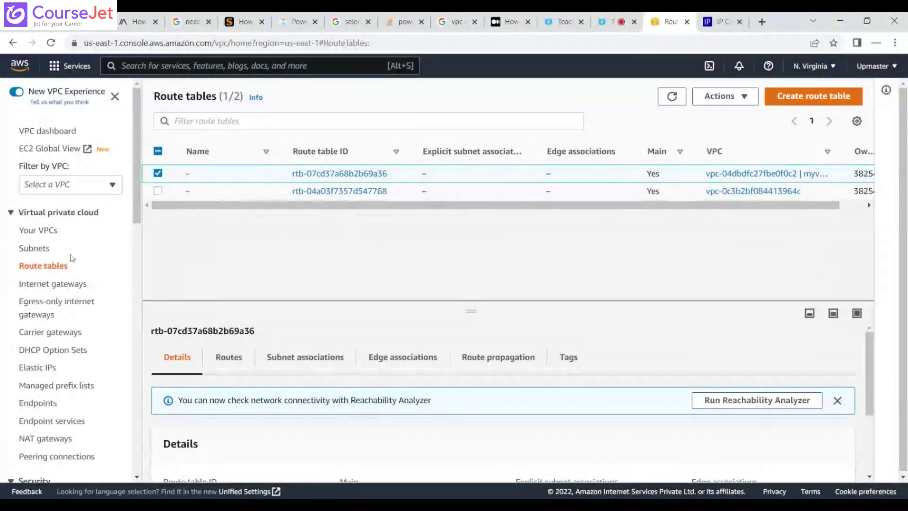
left_click(45, 231)
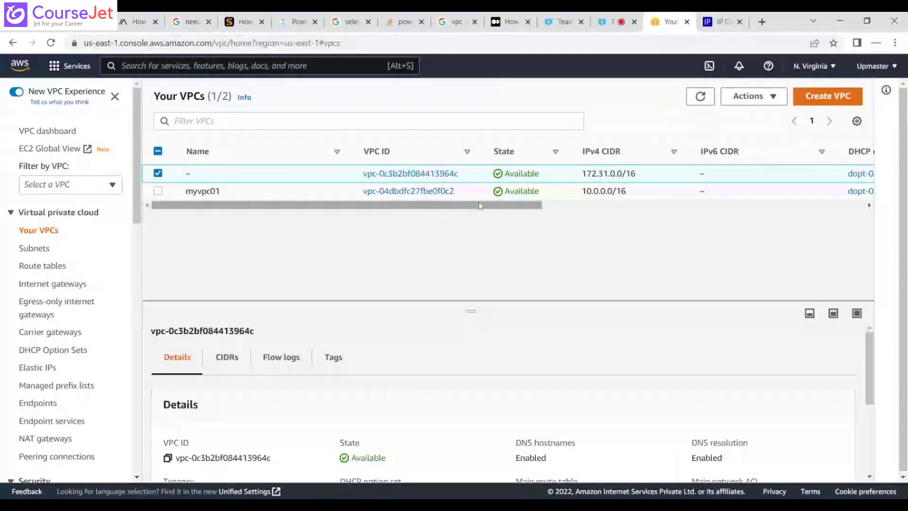
left_click(50, 268)
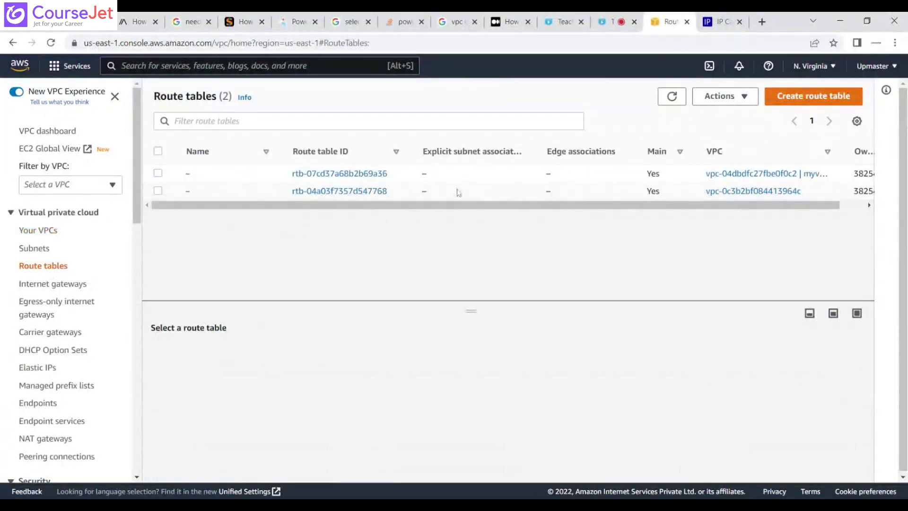
left_click(360, 174)
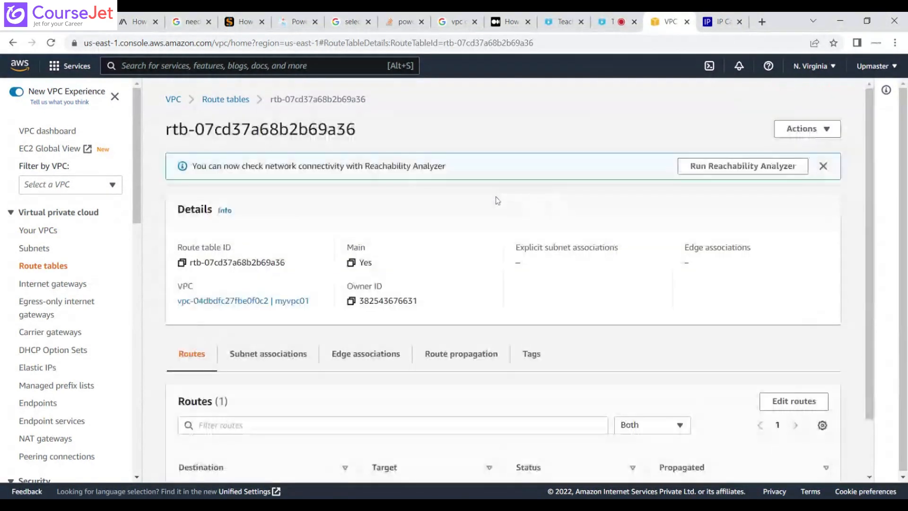
left_click_drag(872, 221, 870, 306)
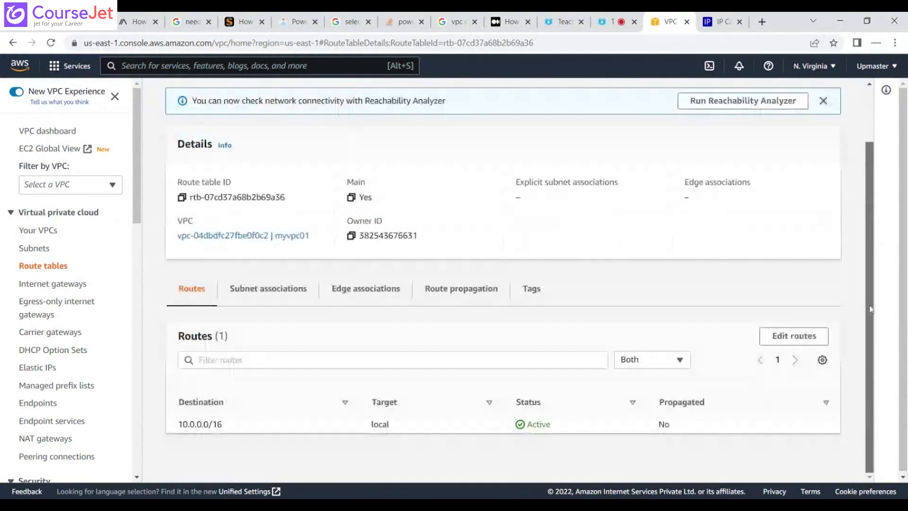
left_click_drag(402, 429, 227, 427)
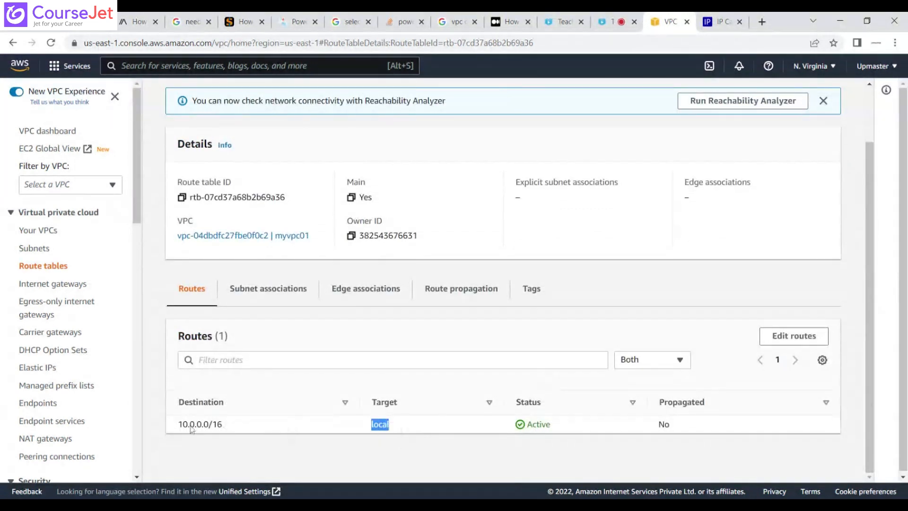
View the existing internet gateways and return to the list of route tables.
left_click(53, 284)
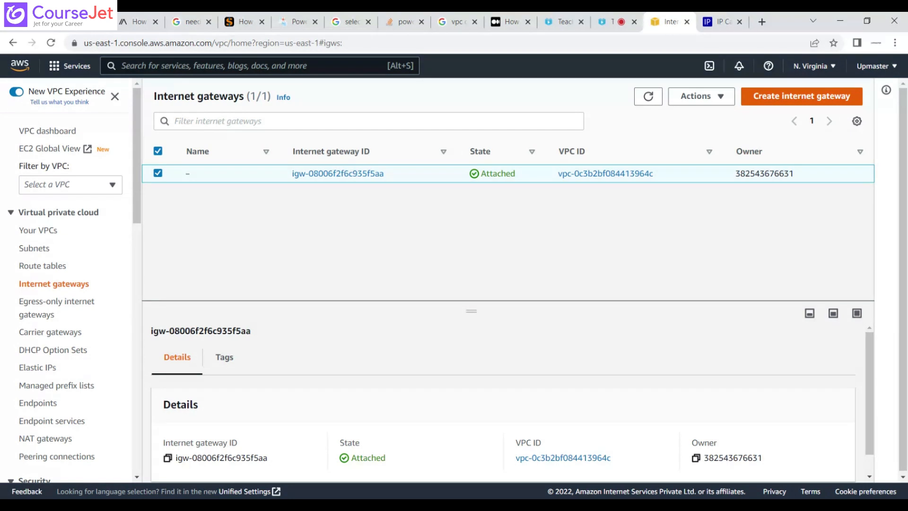
left_click(42, 268)
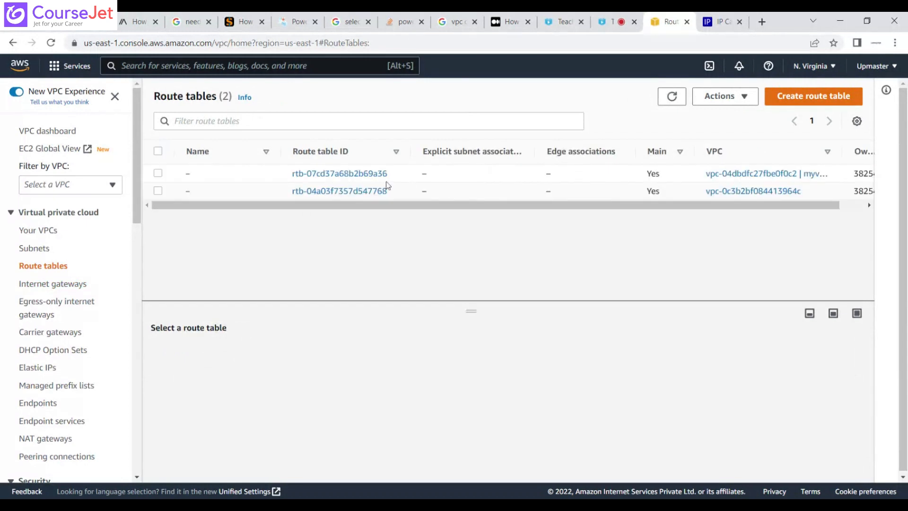
Check which route table mysubnet01 uses in its subnet details against myvpc01's route table, and return to the list of route tables.
left_click_drag(396, 174, 290, 173)
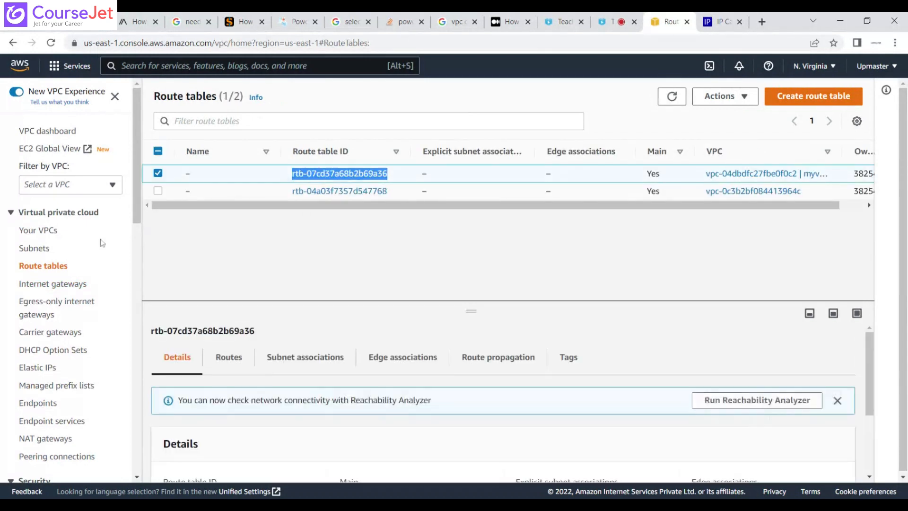
left_click(42, 249)
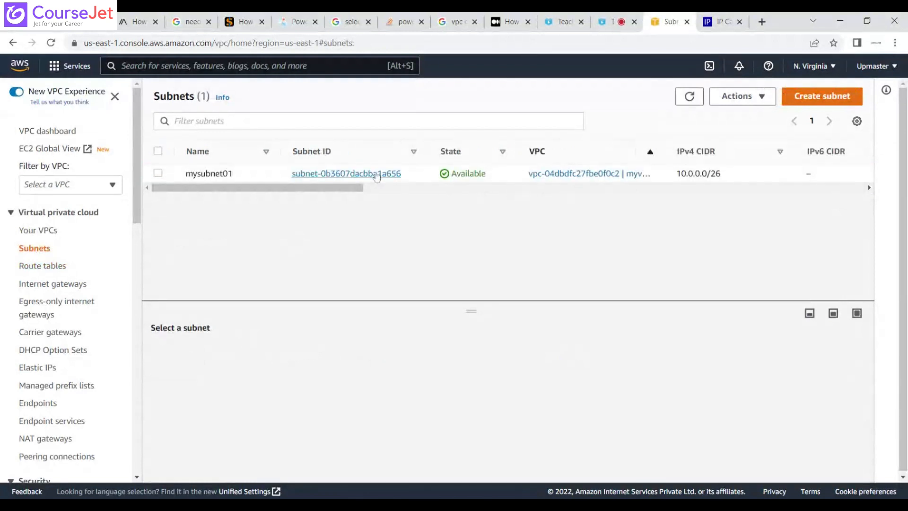
left_click(377, 174)
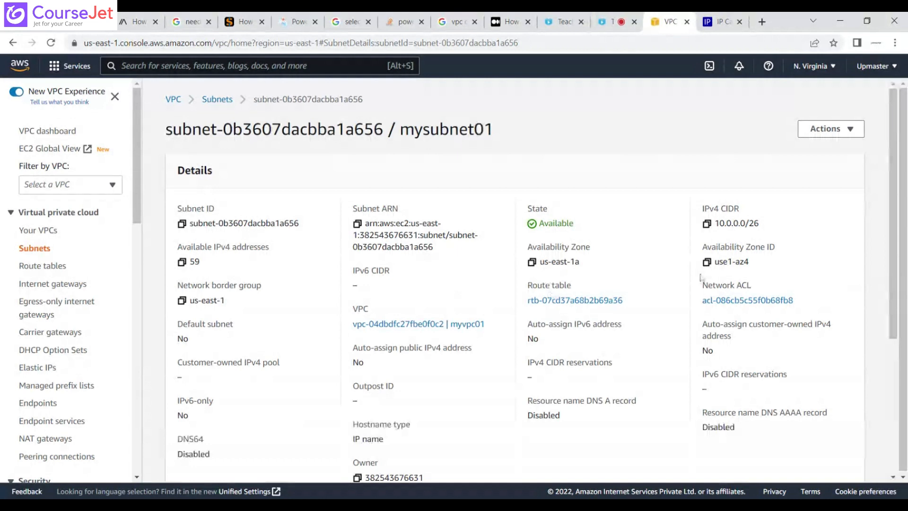
double_click(632, 302)
left_click_drag(543, 301, 527, 301)
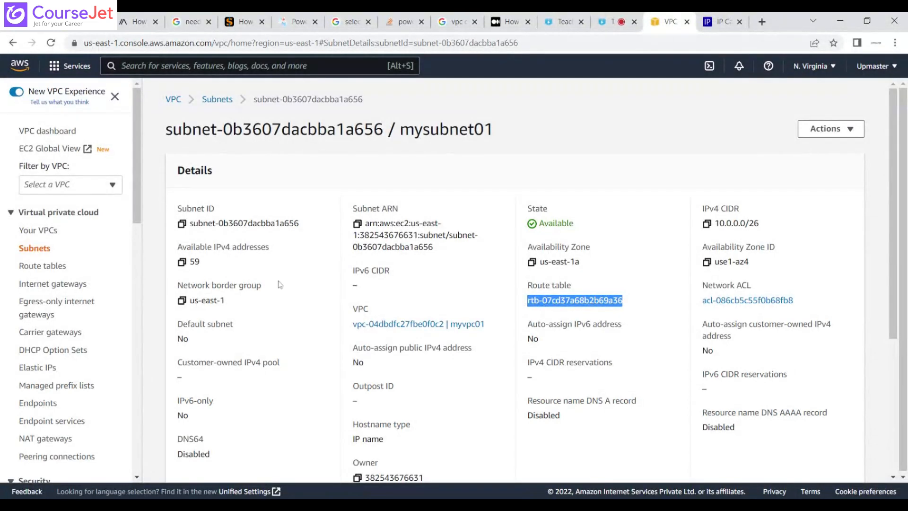
left_click(70, 266)
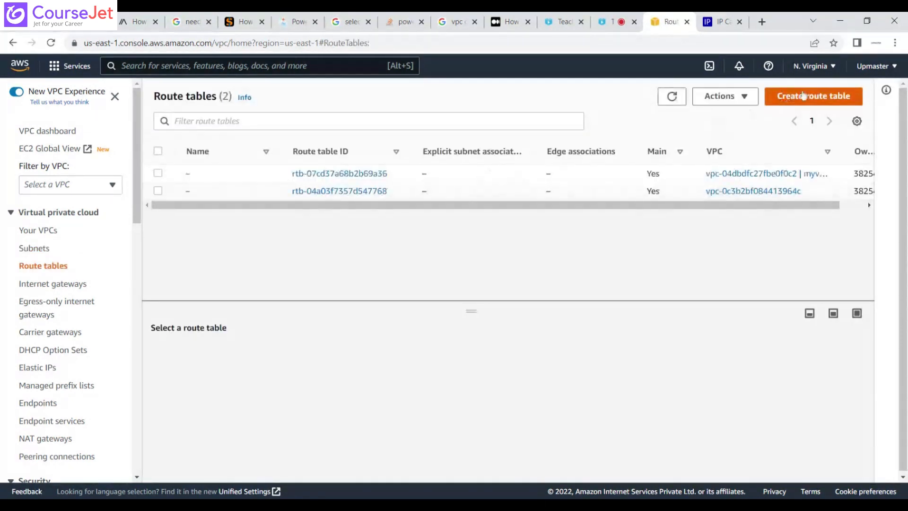
left_click(810, 94)
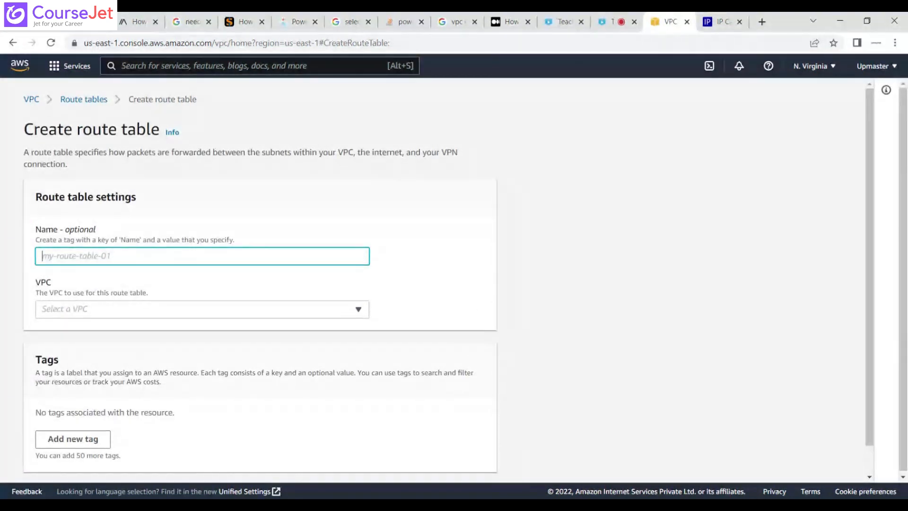
left_click(148, 318)
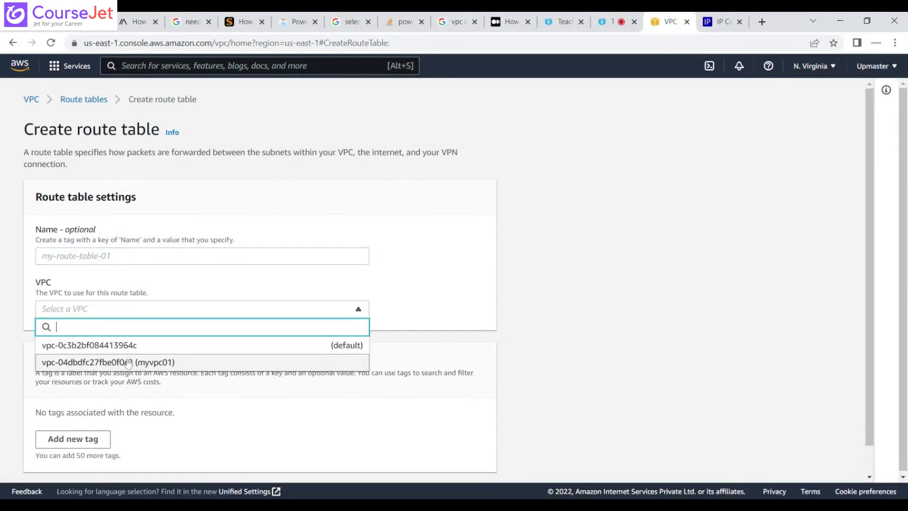
left_click(128, 362)
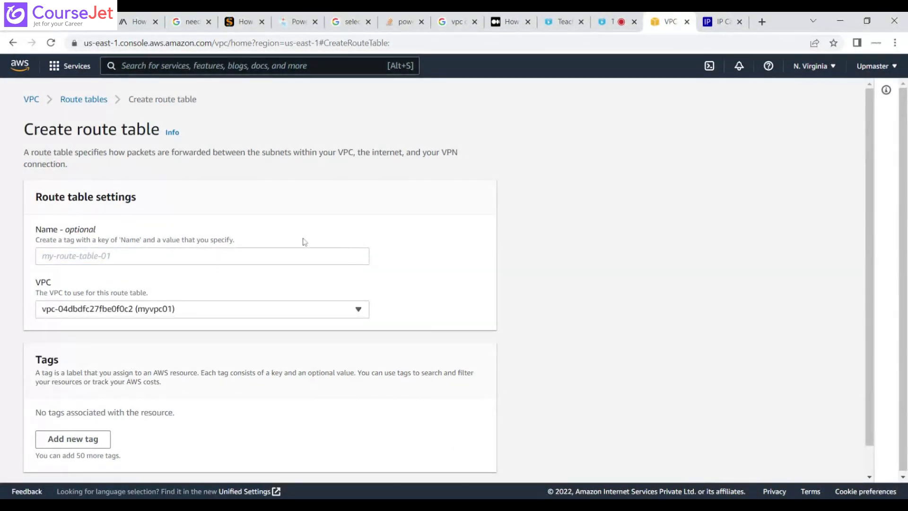
left_click(98, 105)
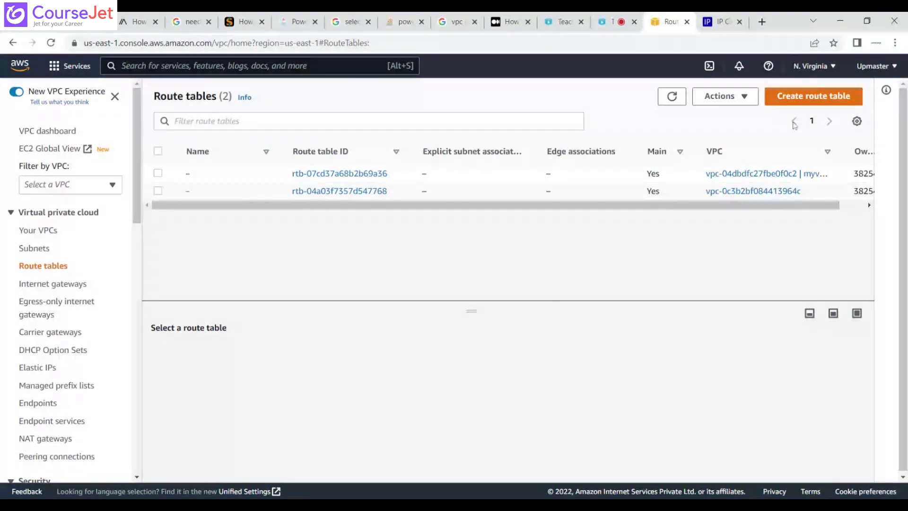
Create a route table named myroutetable01 in the VPC myvpc01.
left_click(815, 99)
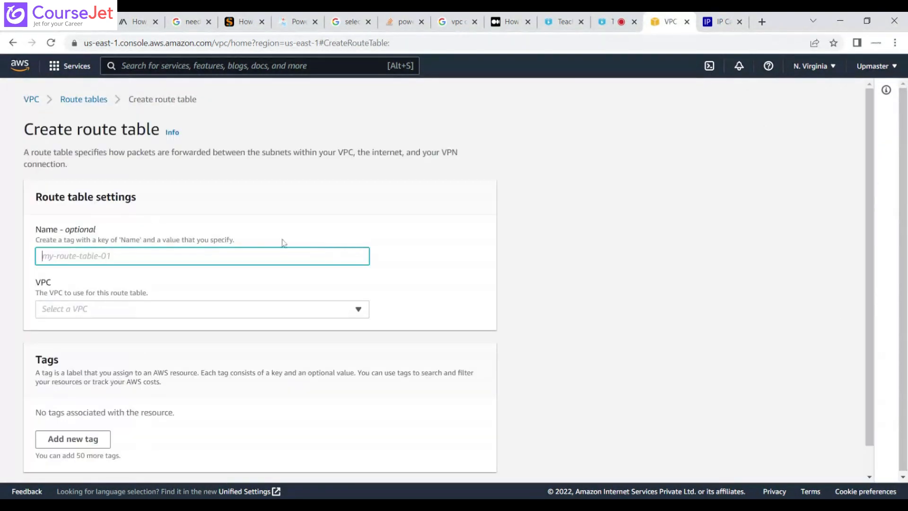
type("m")
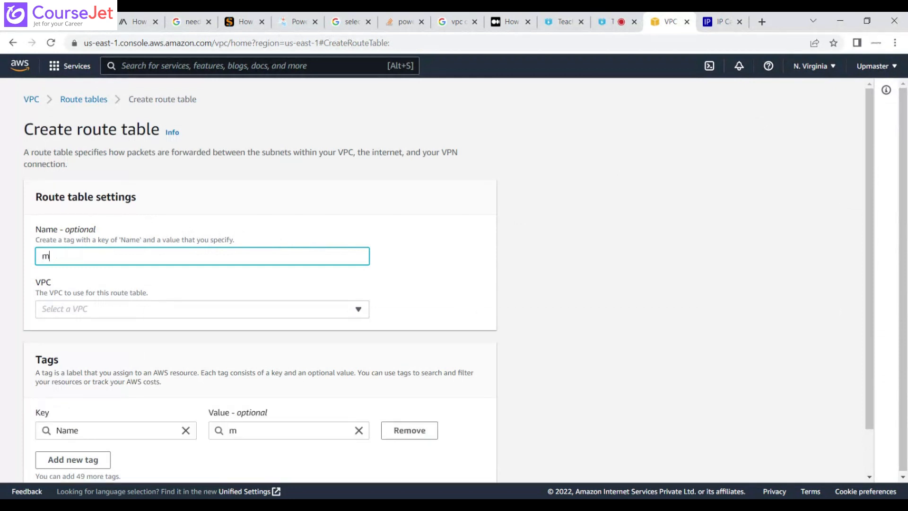
type("yroutetable02")
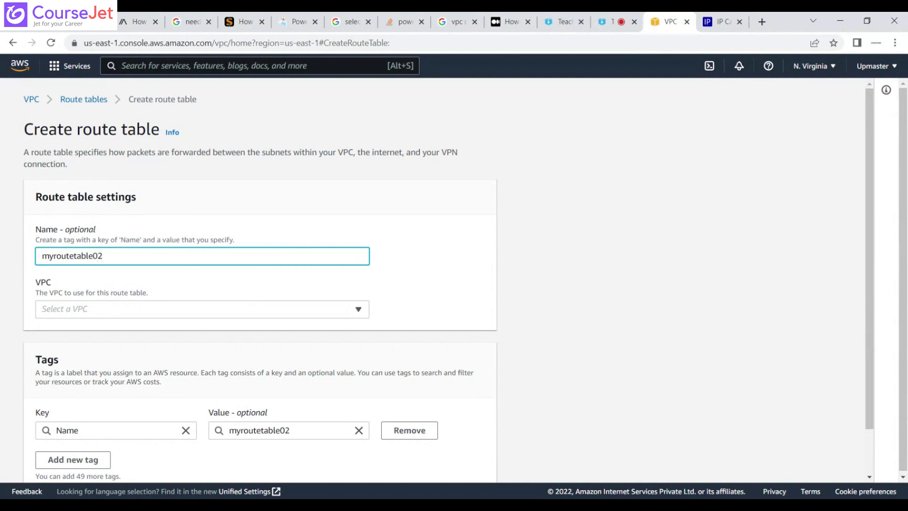
left_click(96, 308)
left_click(131, 362)
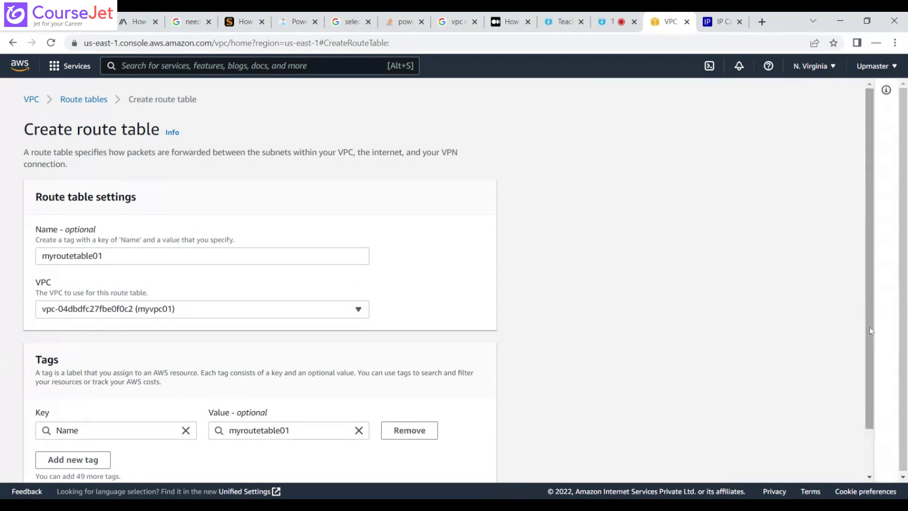
scroll(869, 327, "down", 2)
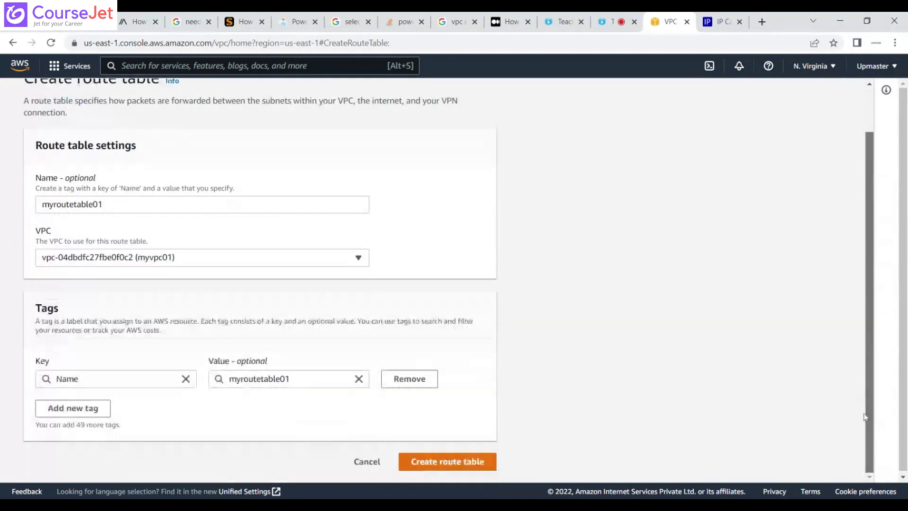
left_click(459, 463)
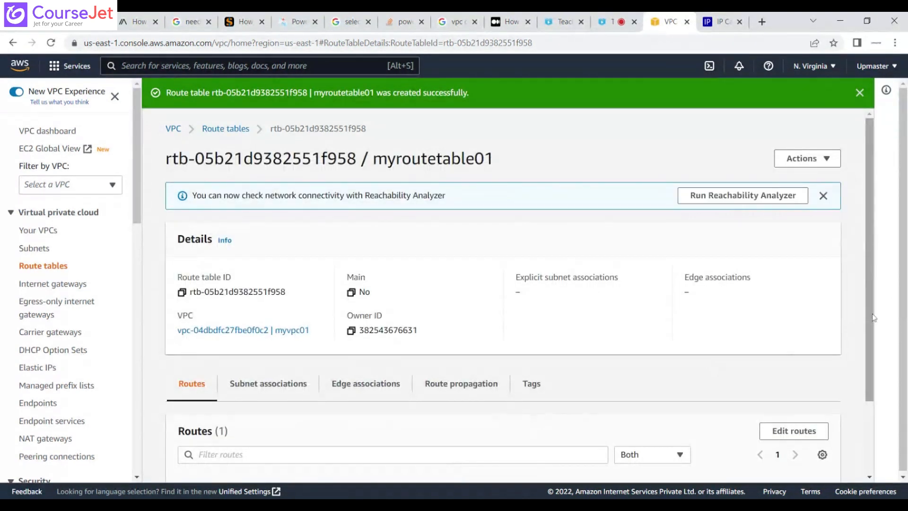
Review the routes of myroutetable01 and the subnet list, and return to the list of route tables.
left_click_drag(874, 316, 873, 389)
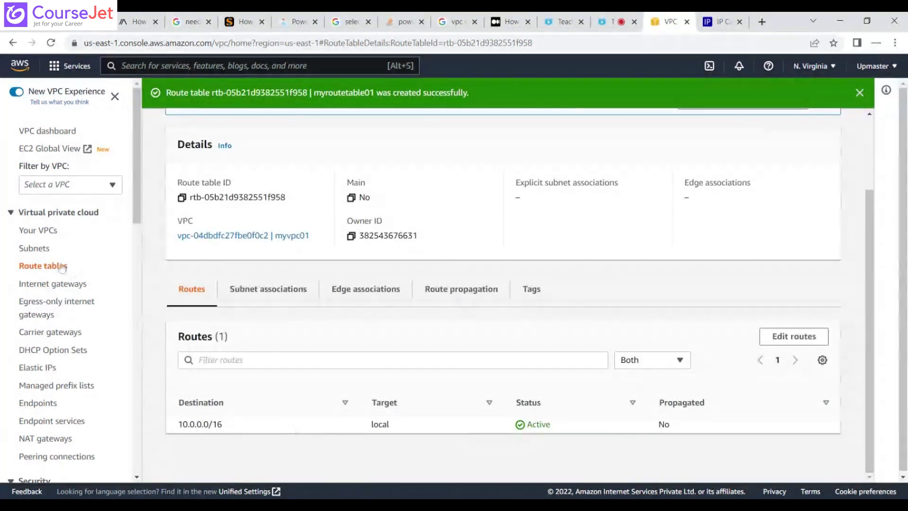
left_click(44, 249)
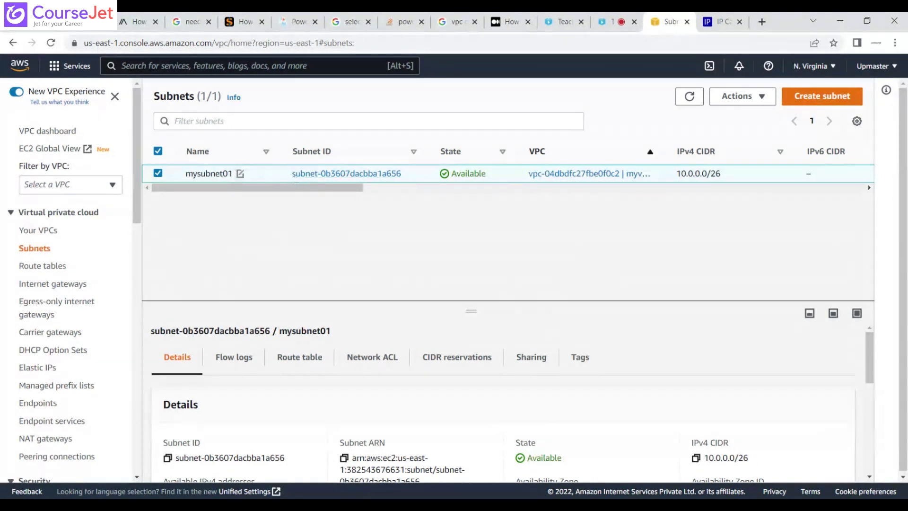
left_click(47, 267)
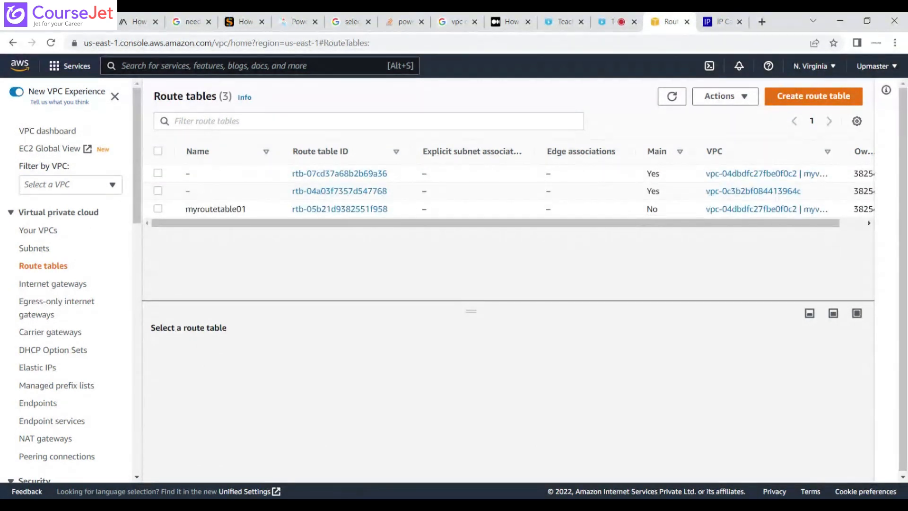
left_click(158, 210)
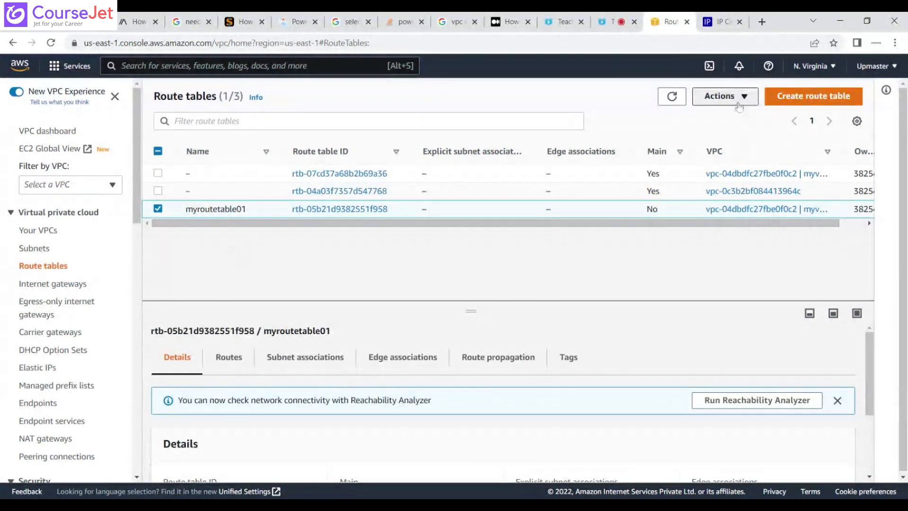
left_click(739, 106)
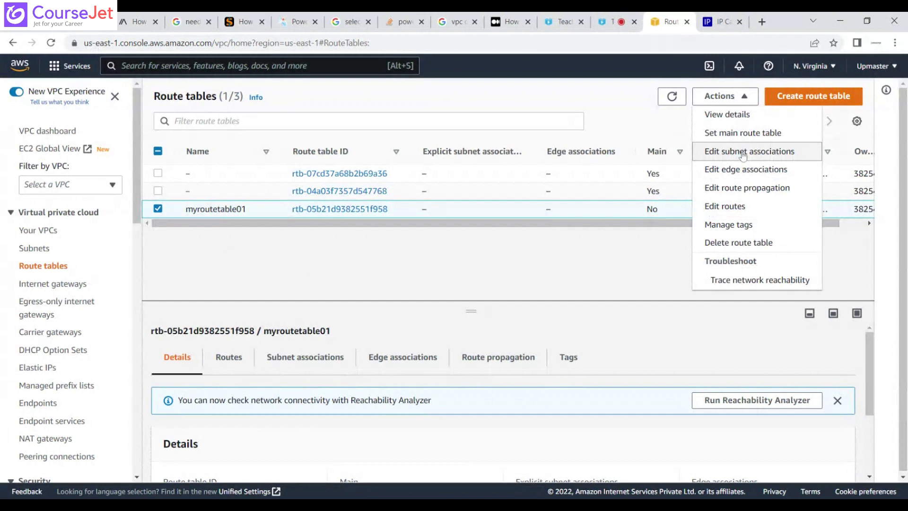
left_click(743, 152)
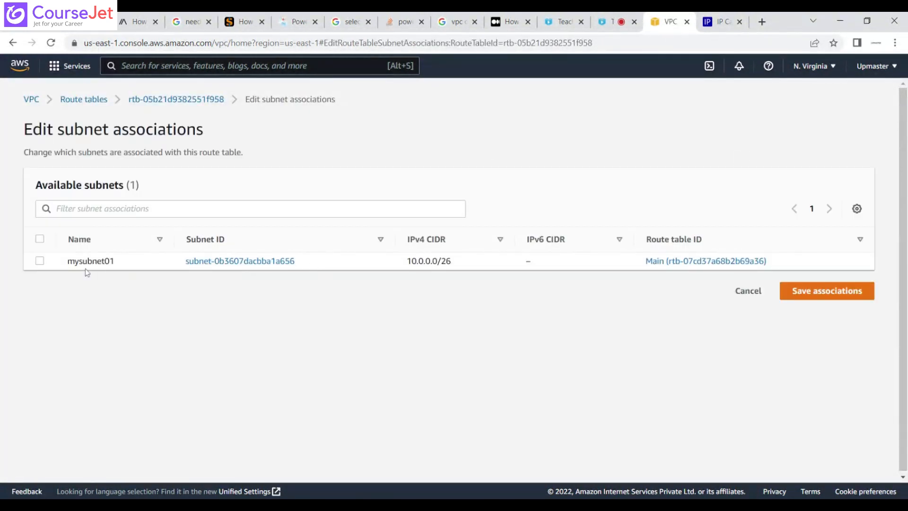
left_click(40, 260)
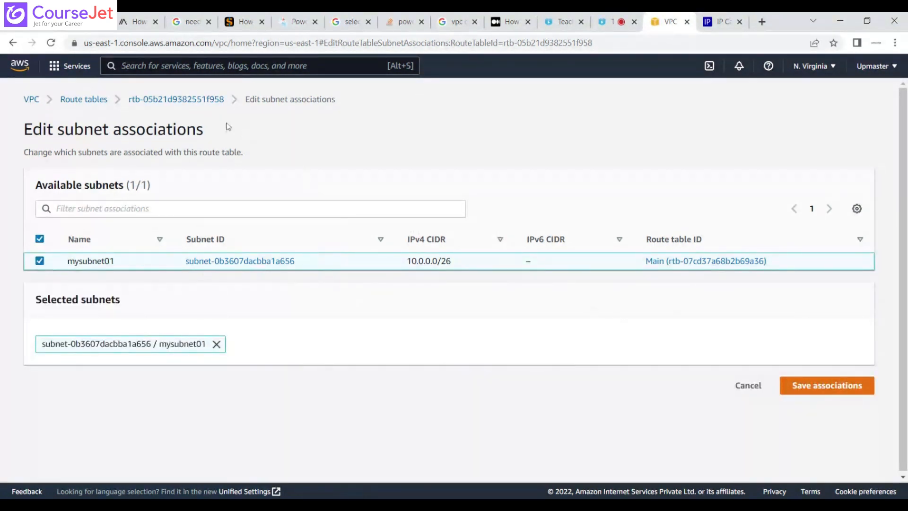
left_click(202, 98)
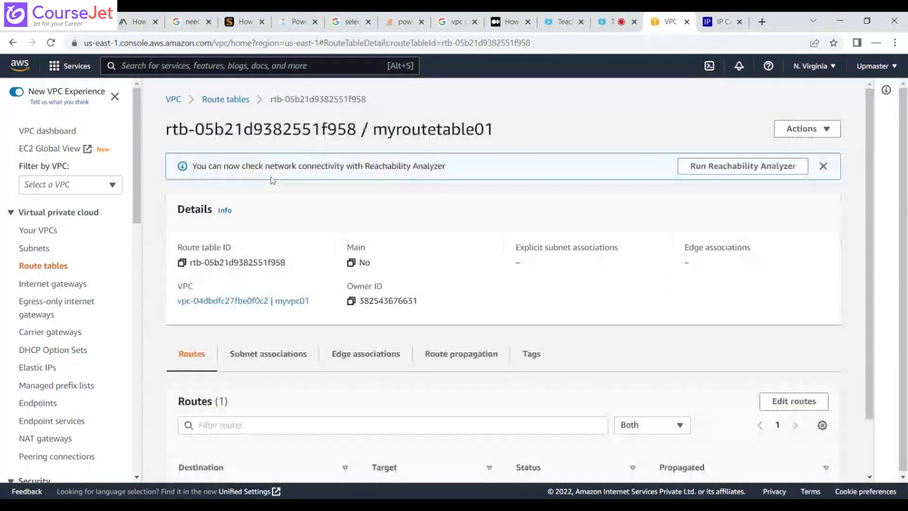
left_click(226, 101)
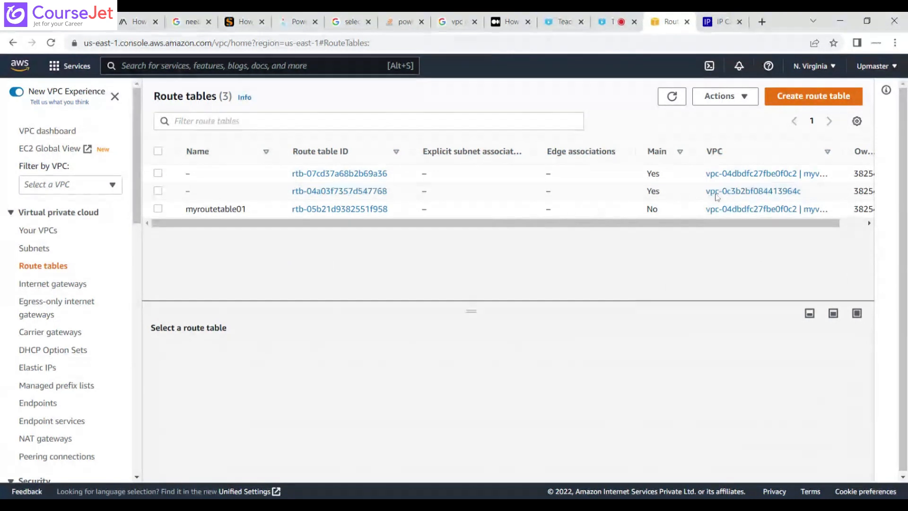
Widen the VPC column of the route table list to compare which VPC each route table belongs to.
left_click_drag(809, 196, 698, 196)
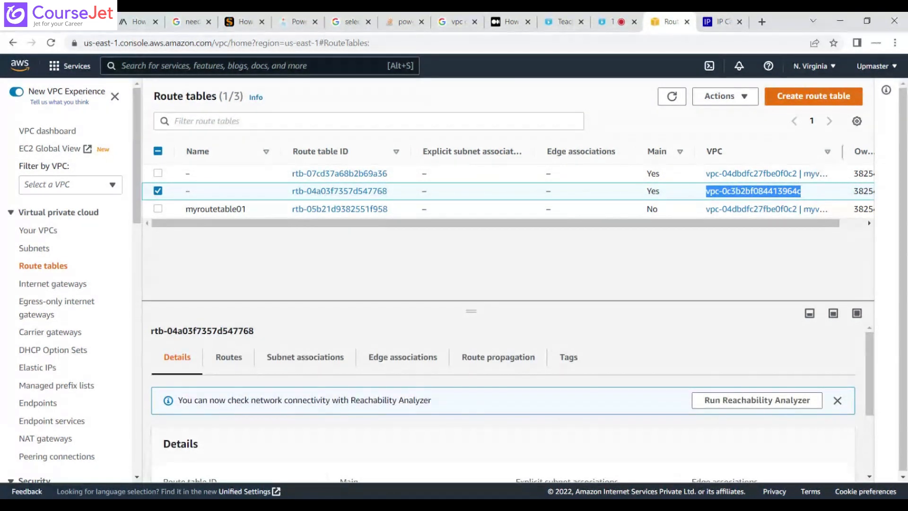
left_click_drag(843, 152, 878, 153)
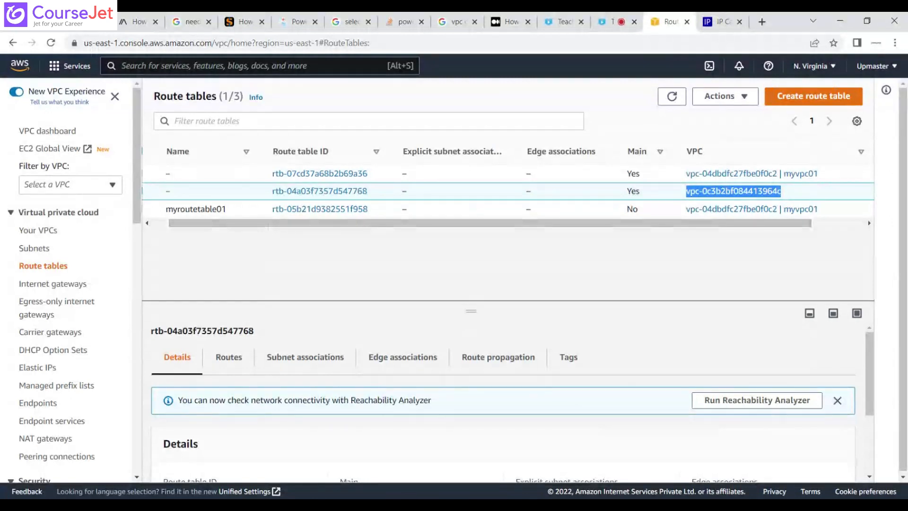
left_click_drag(269, 225, 243, 225)
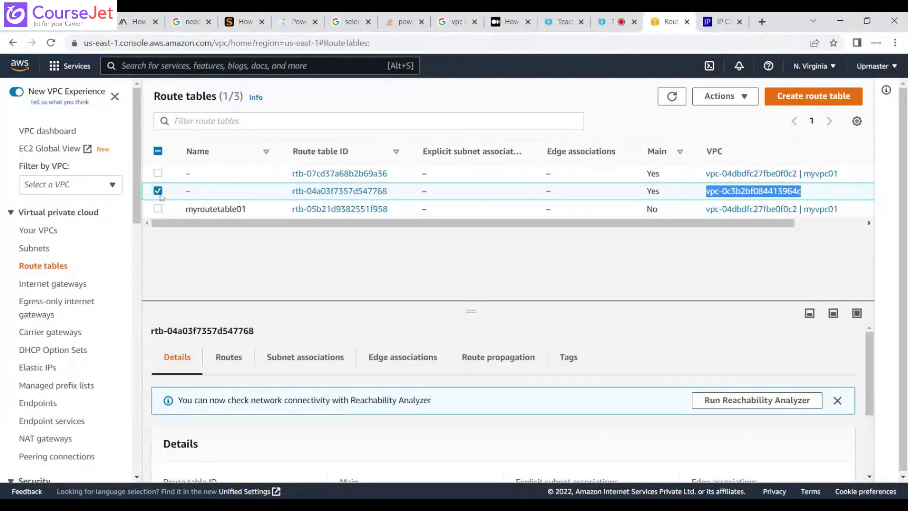
Set myroutetable01 as the main route table of myvpc01, confirming with "set".
left_click(159, 192)
left_click(159, 210)
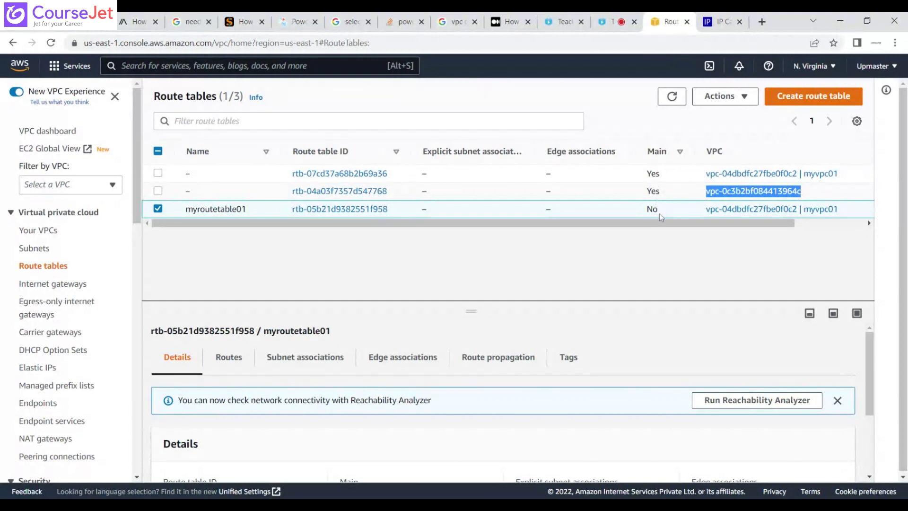
left_click_drag(659, 215, 649, 215)
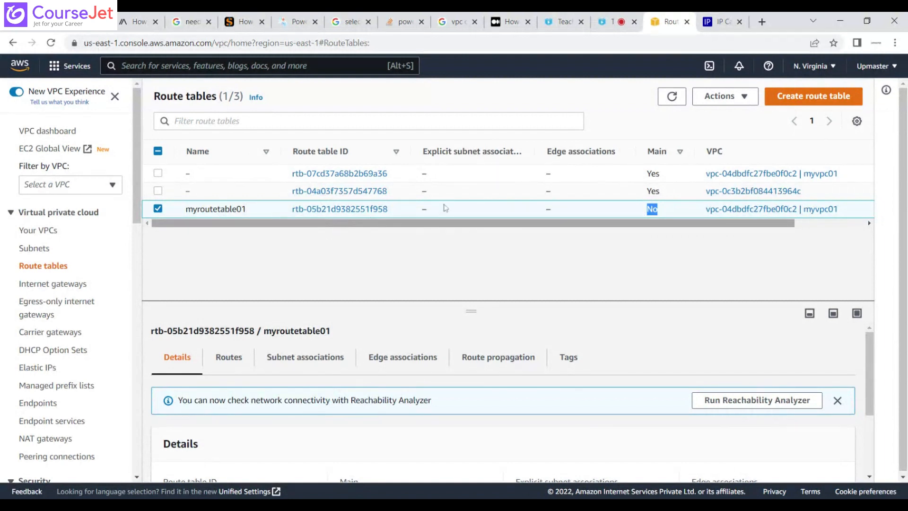
left_click(733, 97)
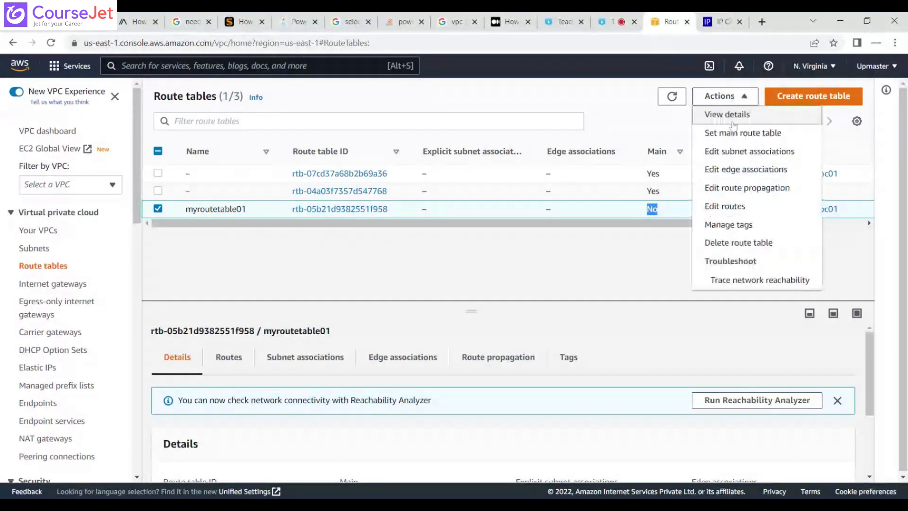
left_click(736, 135)
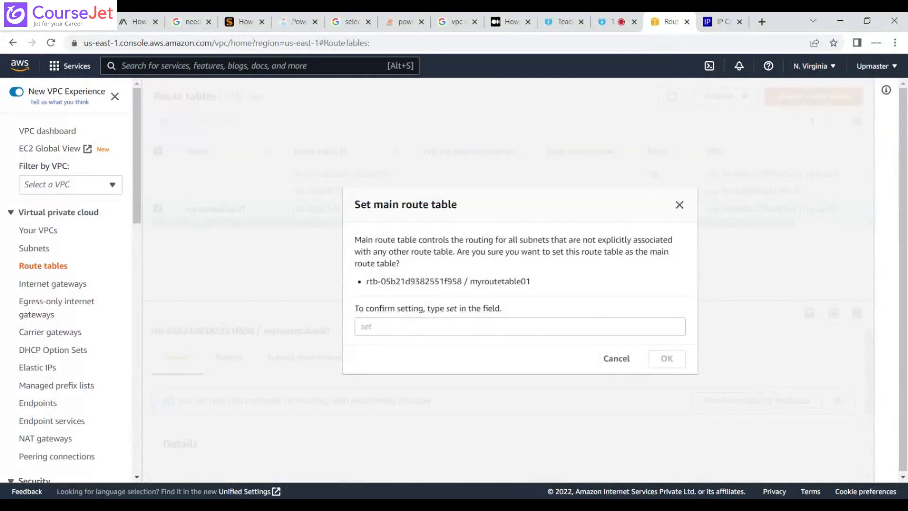
type("se")
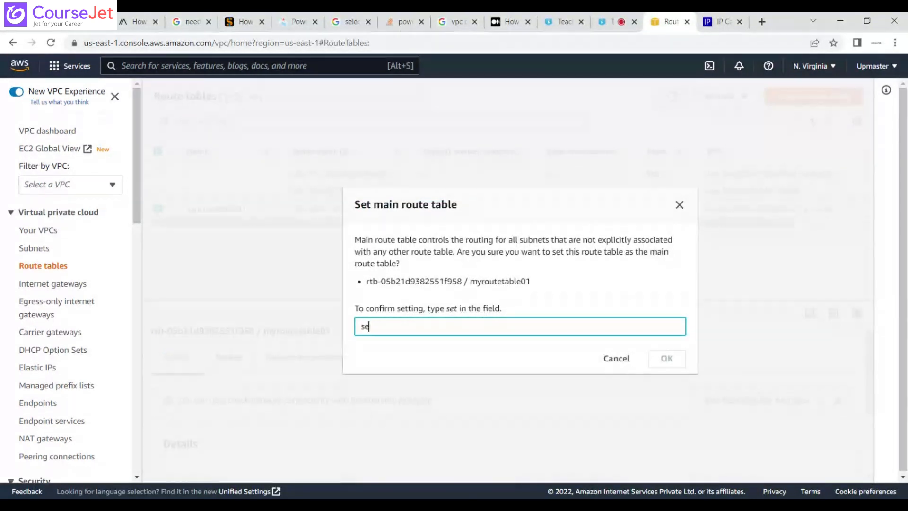
type("t")
left_click(658, 363)
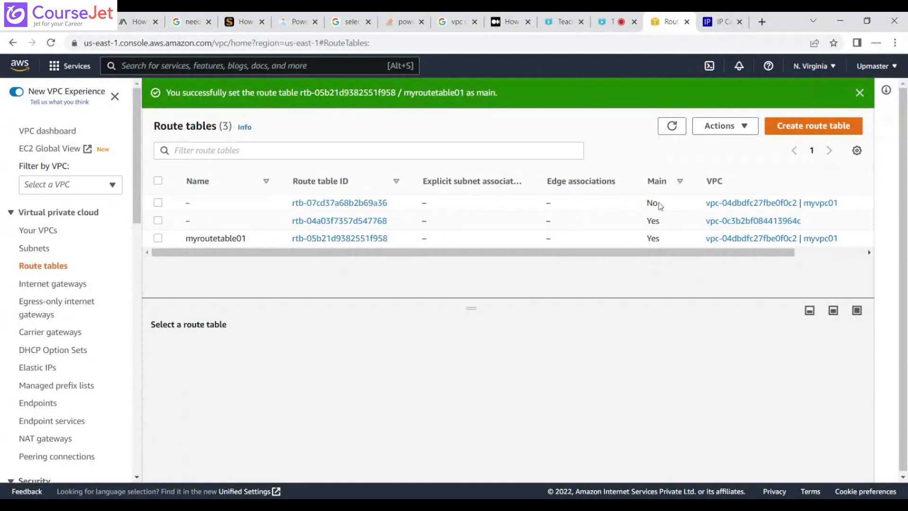
Delete the unnamed, non-main route table of myvpc01, confirming with "delete".
left_click_drag(660, 205, 648, 207)
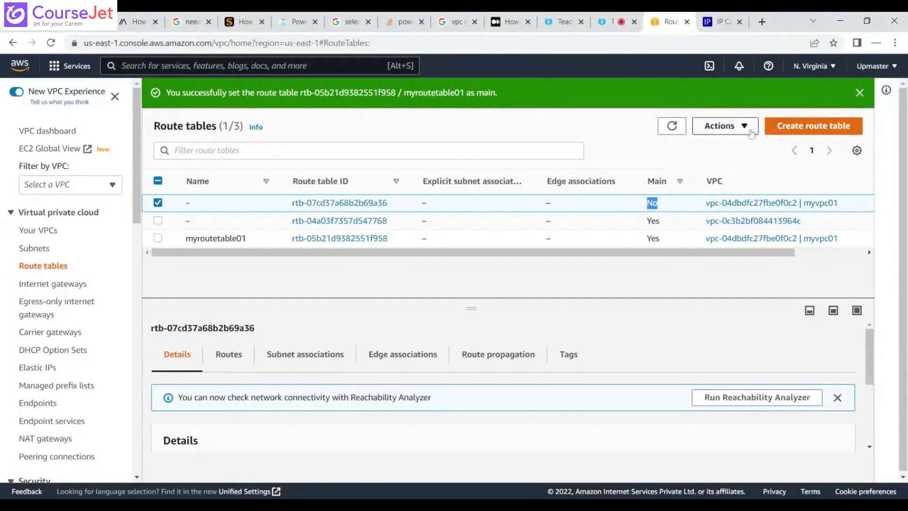
left_click(746, 132)
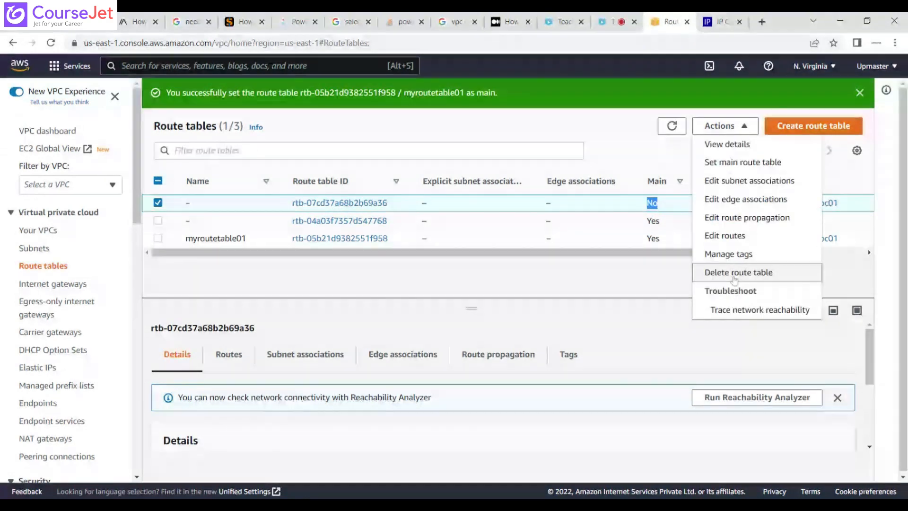
left_click(734, 273)
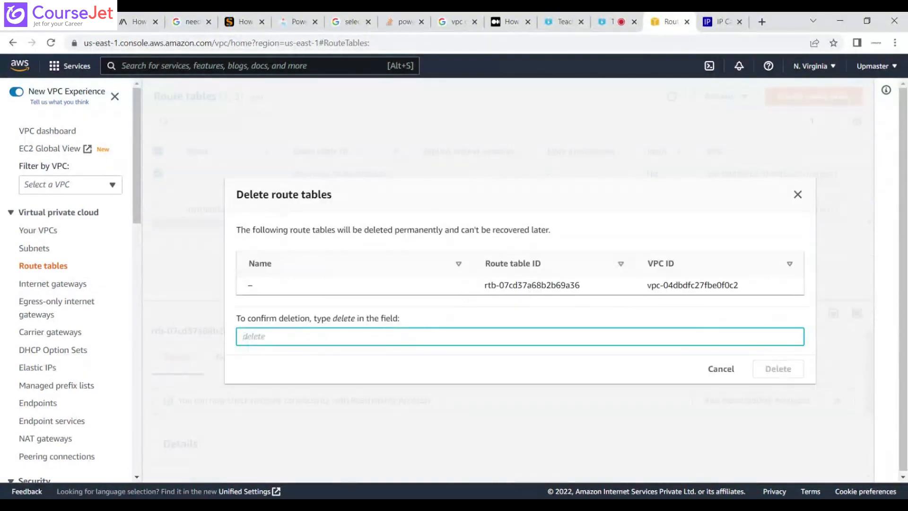
type("delete")
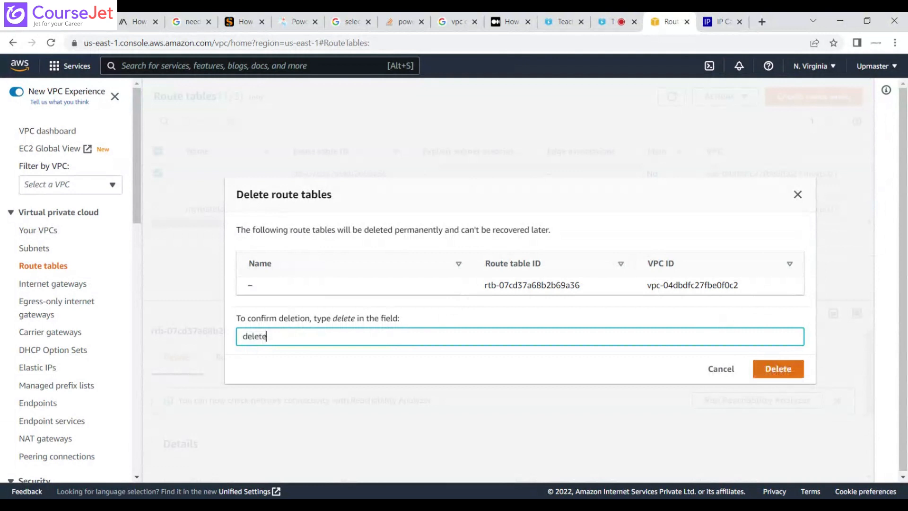
left_click(765, 371)
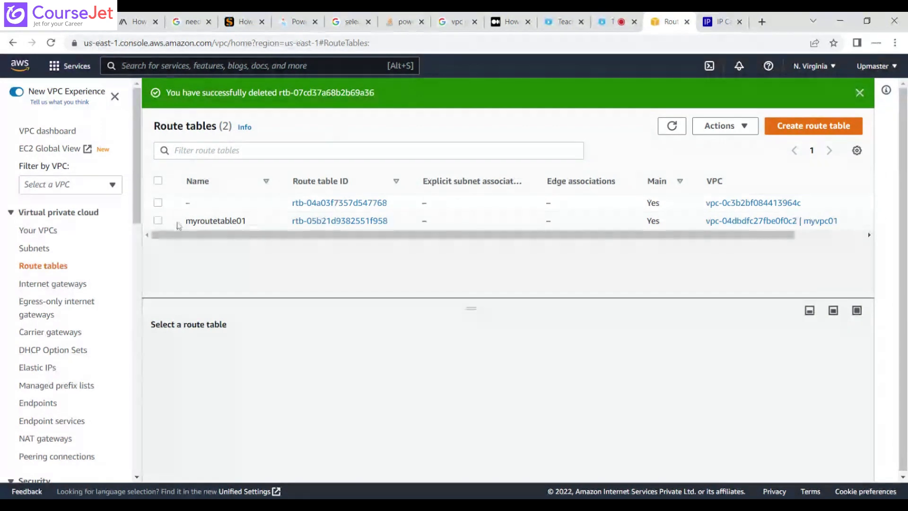
Review the routes of the route table myroutetable01.
left_click(158, 221)
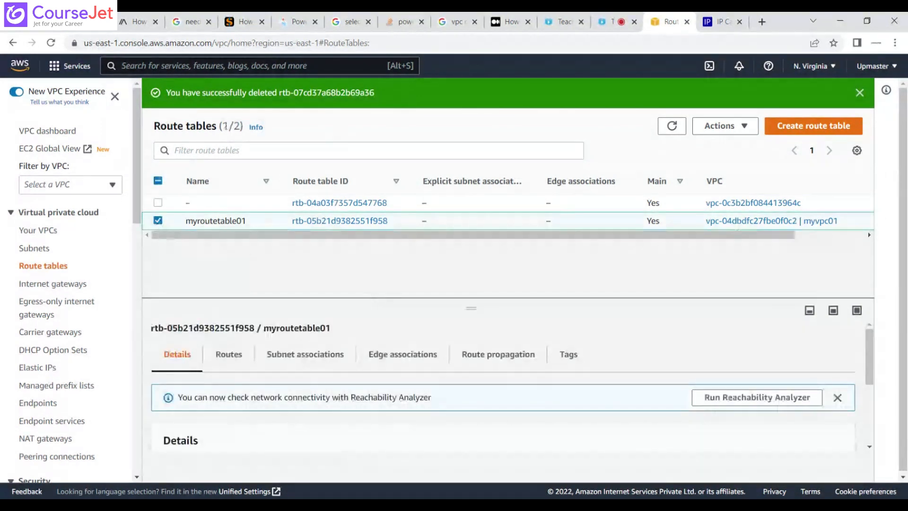
left_click_drag(905, 275, 906, 277)
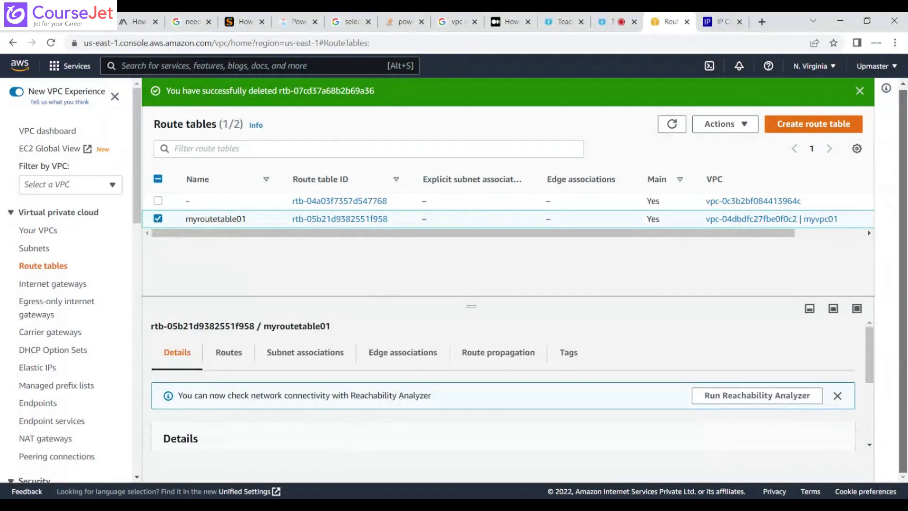
mouse_move(869, 355)
left_mouse_down()
mouse_move(881, 427)
mouse_move(883, 354)
mouse_move(883, 364)
left_mouse_up()
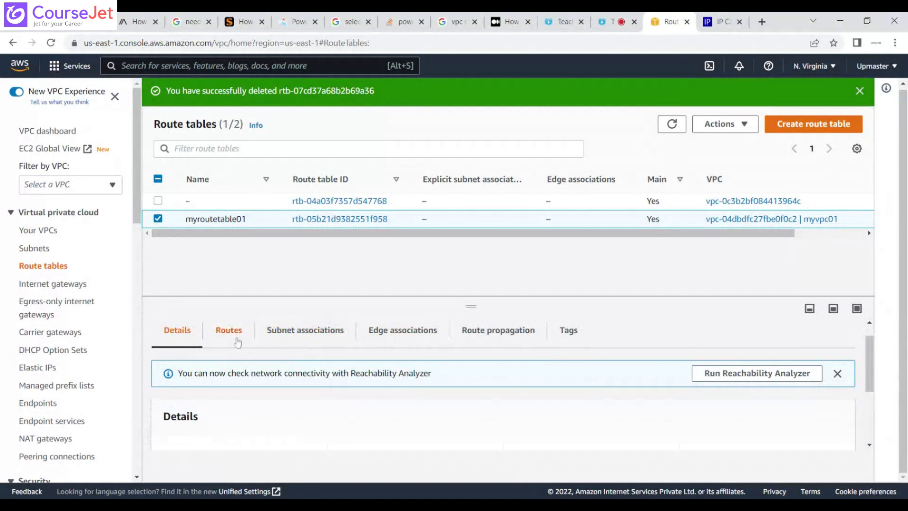
left_click(240, 342)
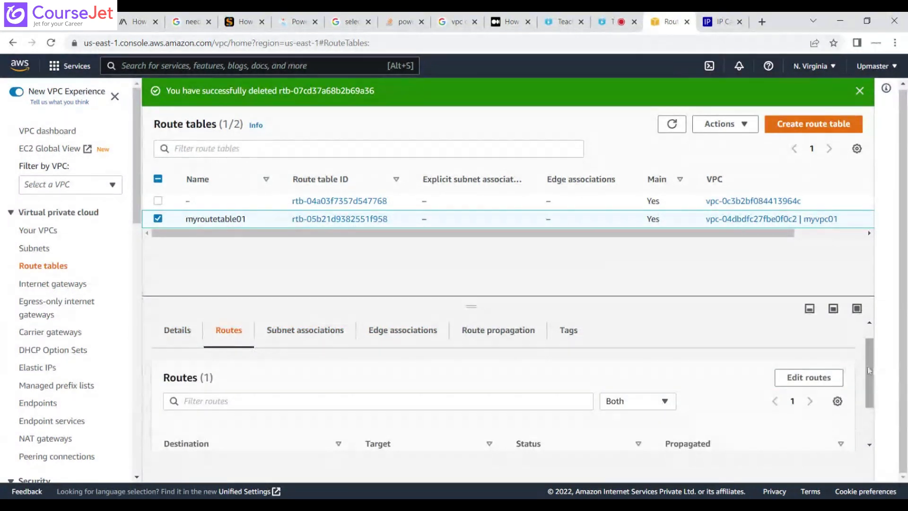
scroll(444, 405, "down", 1)
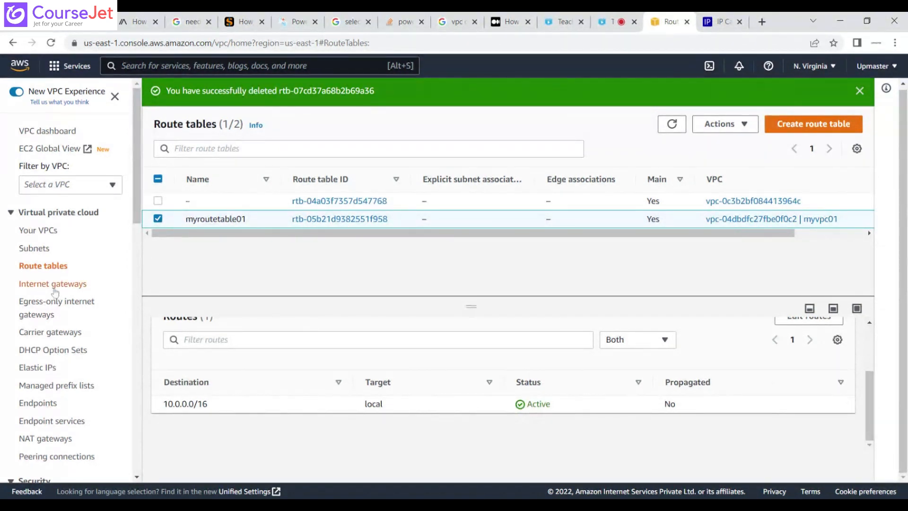
Create an internet gateway with the name tag myinternetgateway.
left_click(54, 285)
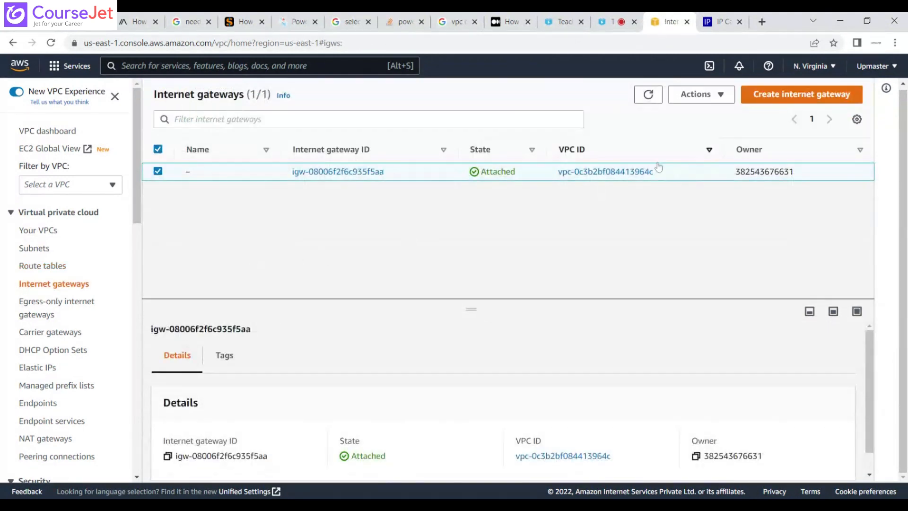
left_click_drag(665, 173, 558, 172)
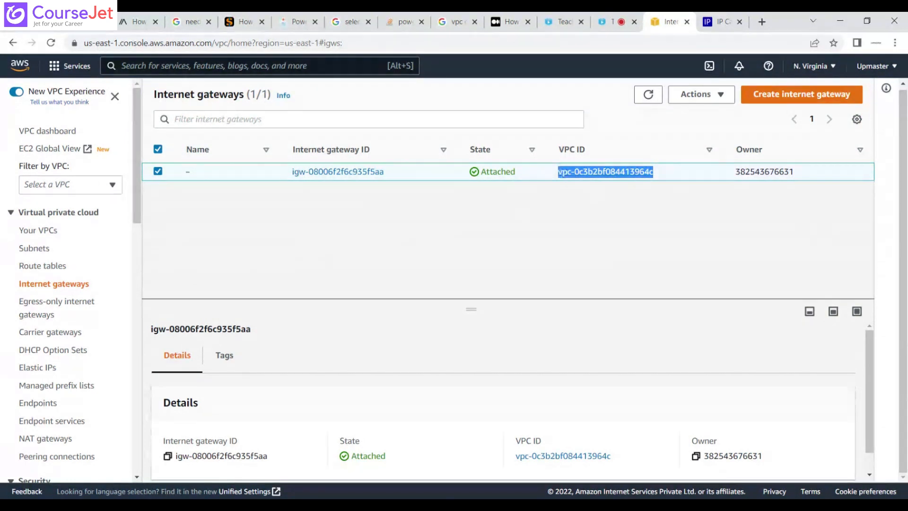
left_click(787, 95)
left_click(227, 255)
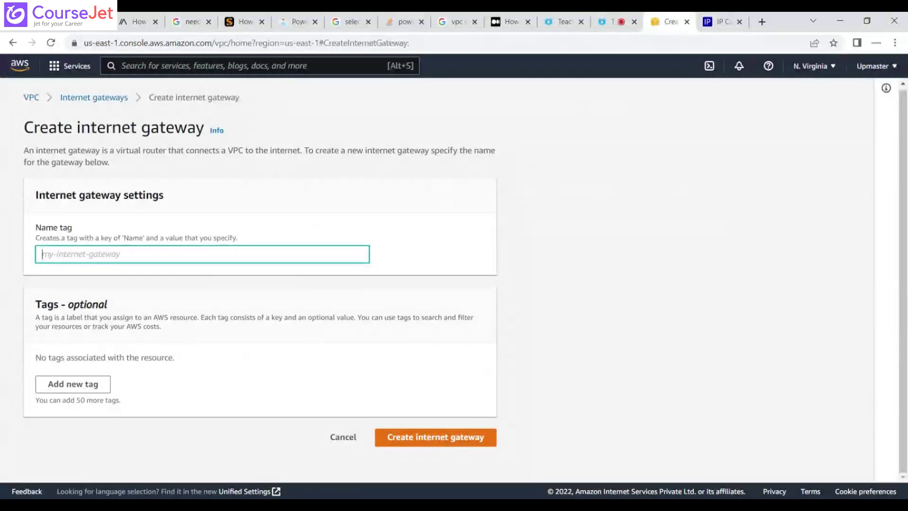
type("my")
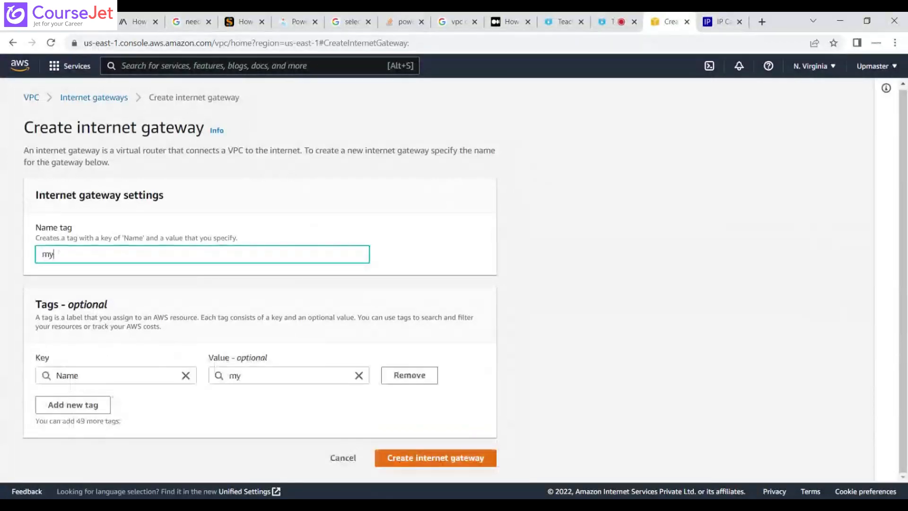
type("internetga")
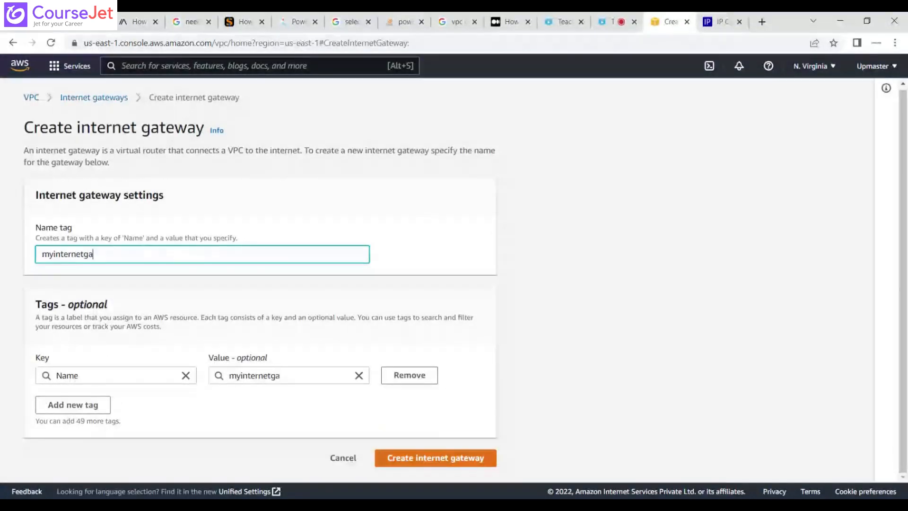
type("teway")
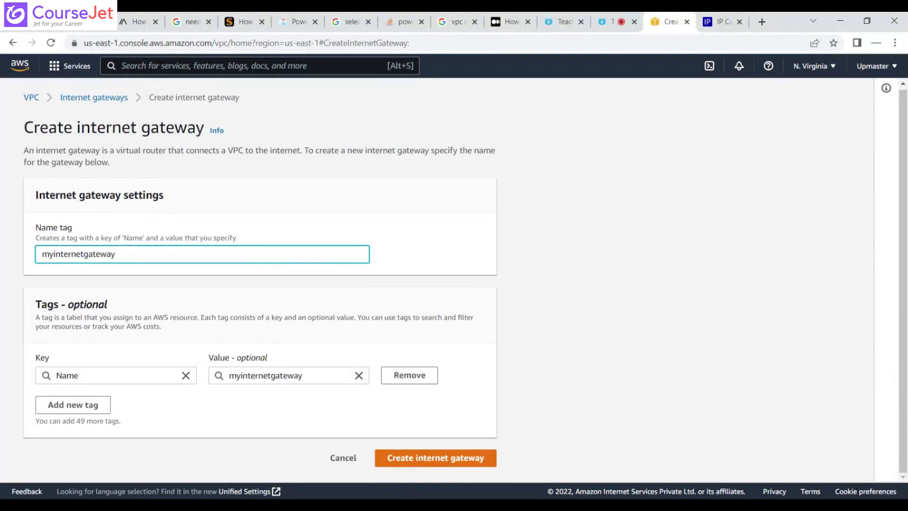
left_click(441, 459)
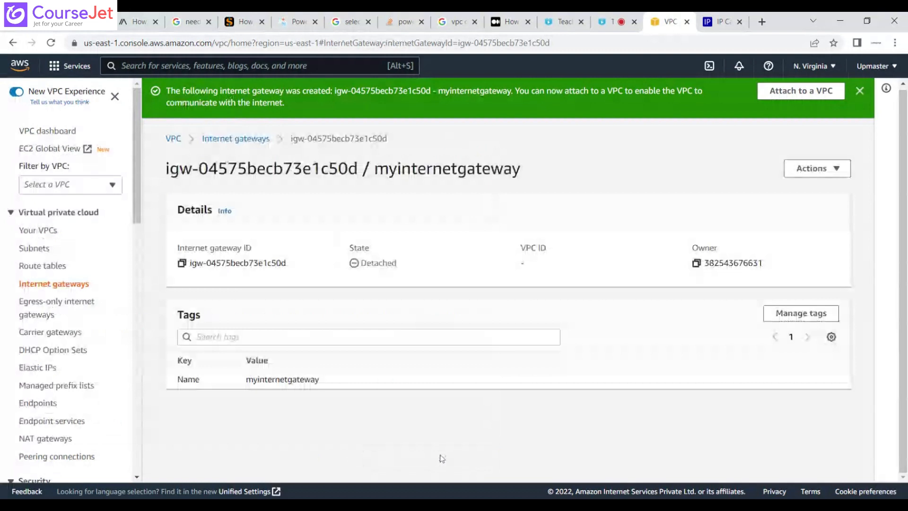
Attach the internet gateway myinternetgateway to the VPC myvpc01.
left_click(251, 139)
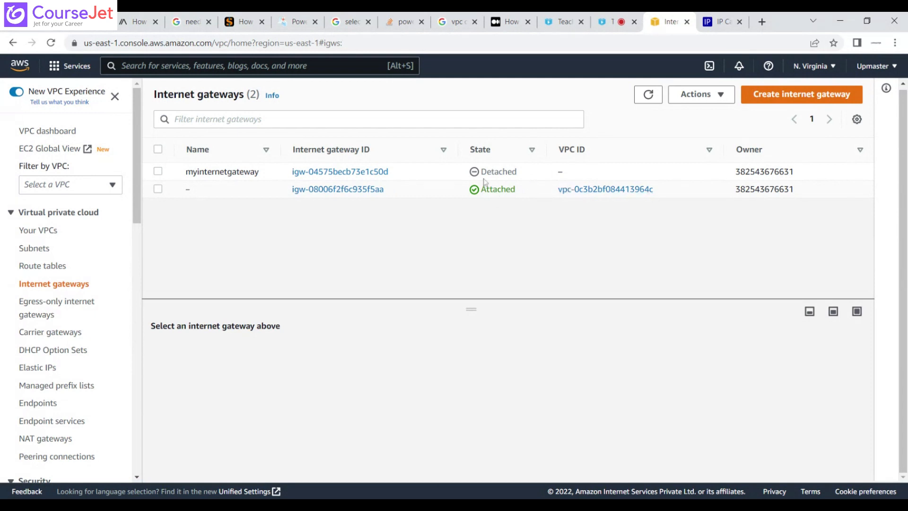
left_click(159, 172)
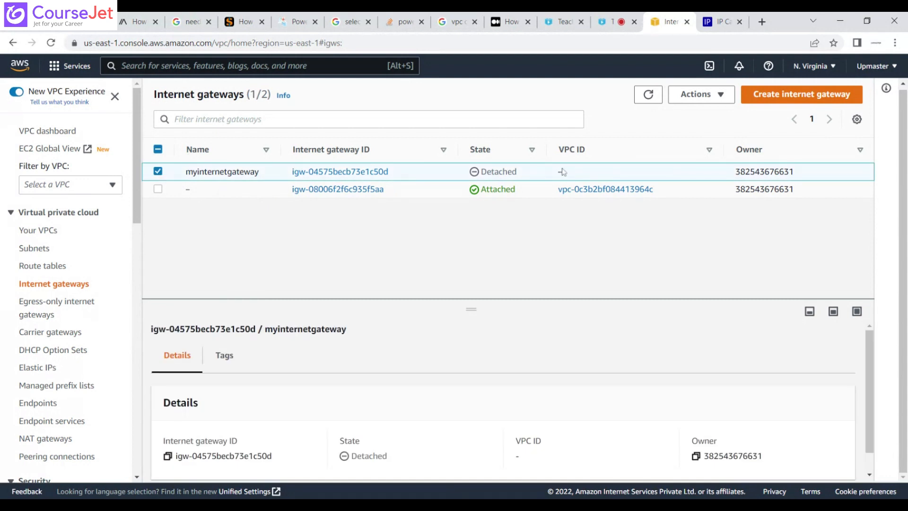
left_click(722, 100)
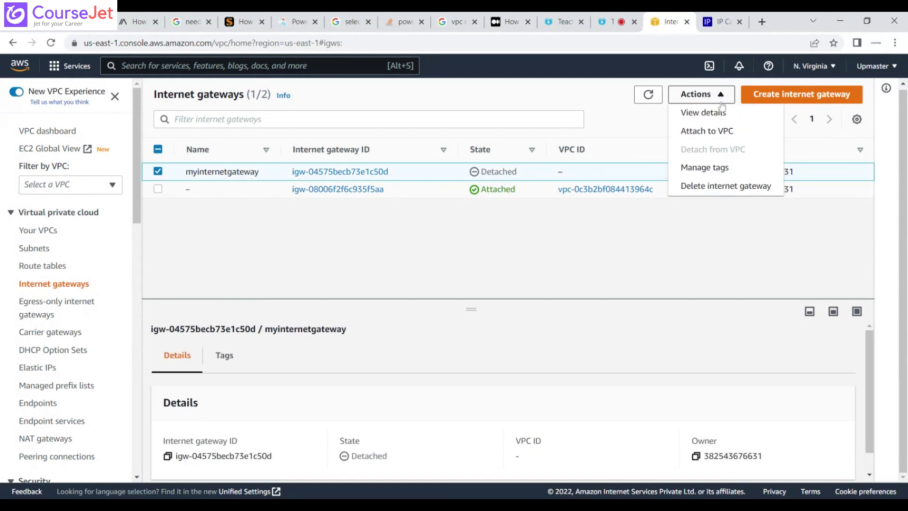
left_click(720, 133)
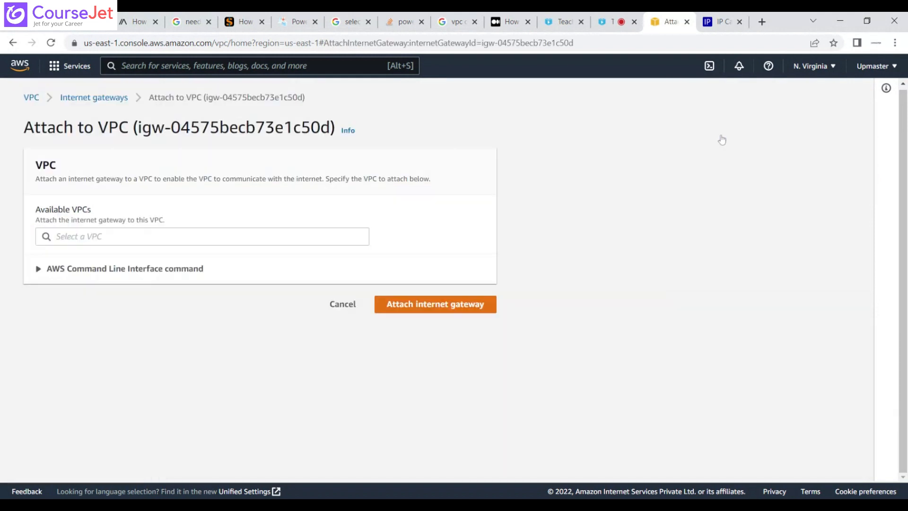
left_click(160, 238)
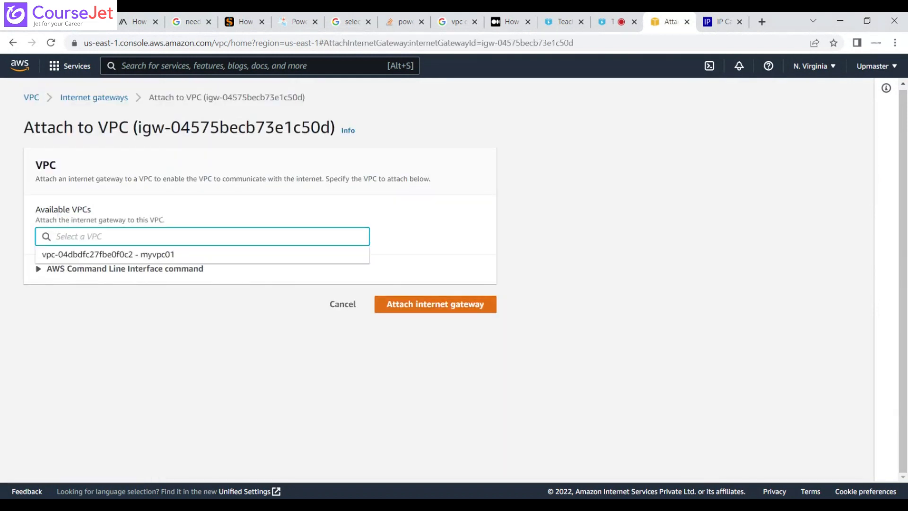
left_click(162, 255)
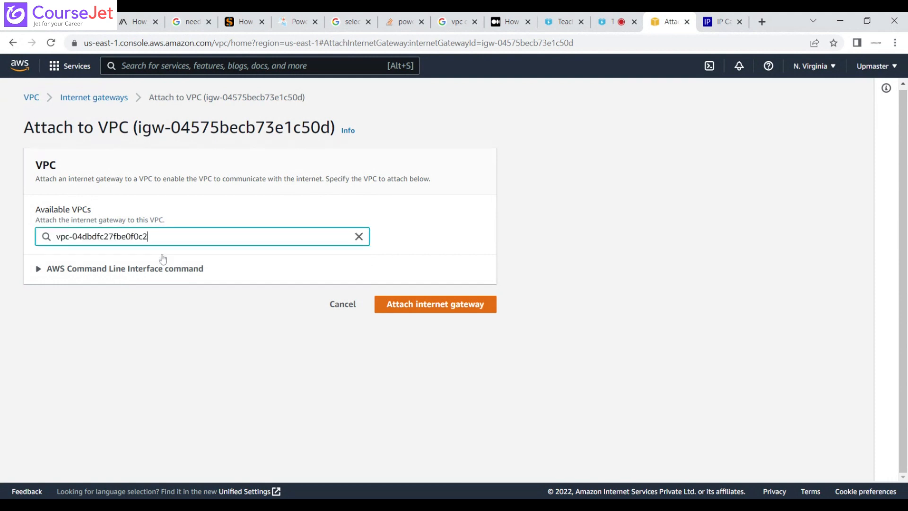
left_click(454, 306)
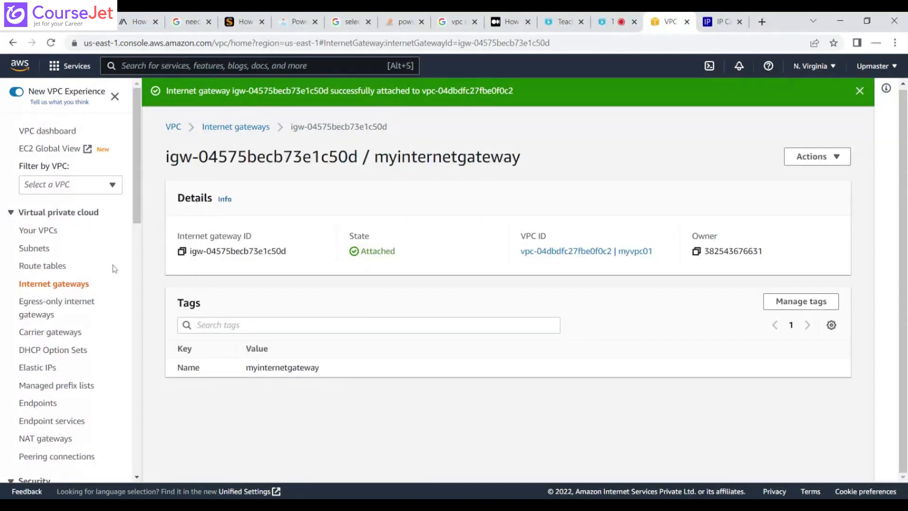
Return to the route tables and inspect the route entries of myroutetable01.
left_click(39, 257)
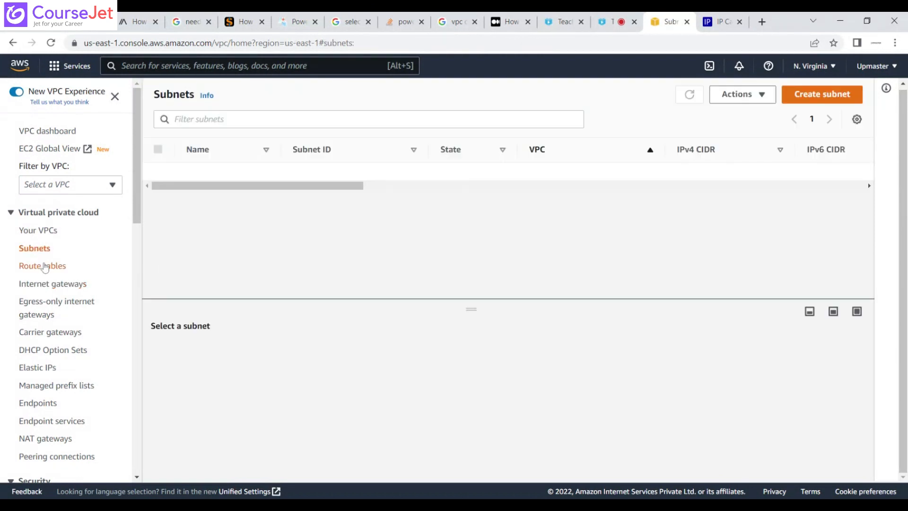
left_click(41, 265)
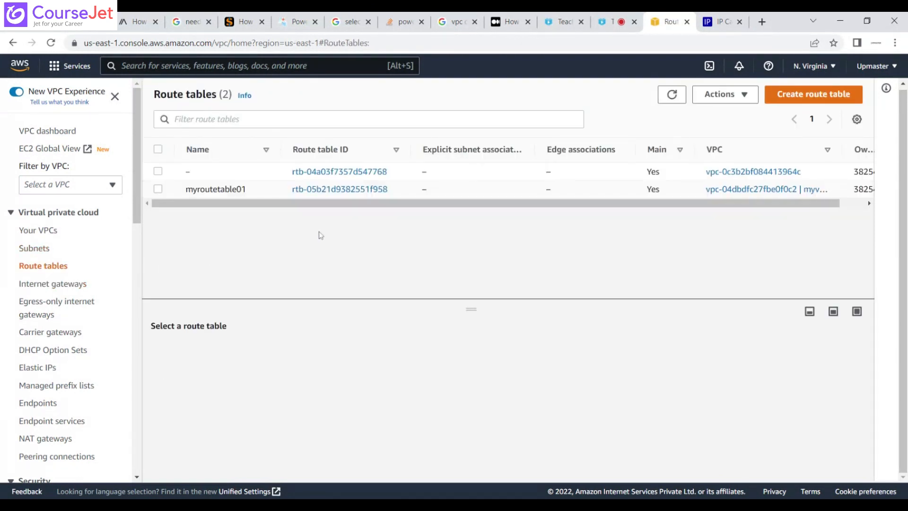
left_click(158, 189)
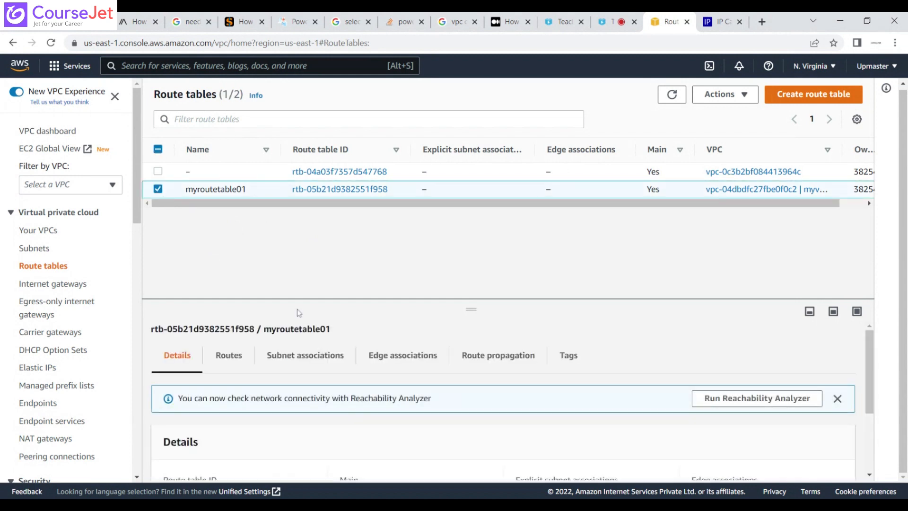
left_click(231, 360)
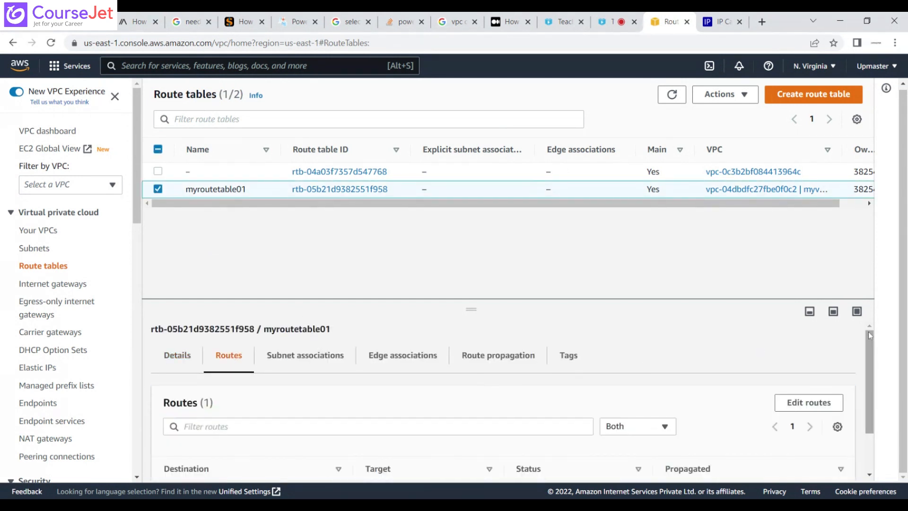
left_click_drag(870, 336, 880, 396)
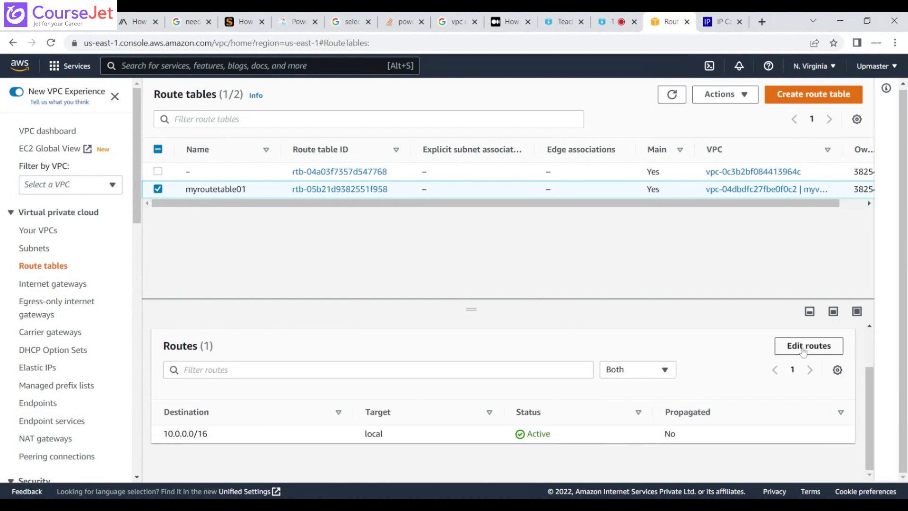
left_click(804, 347)
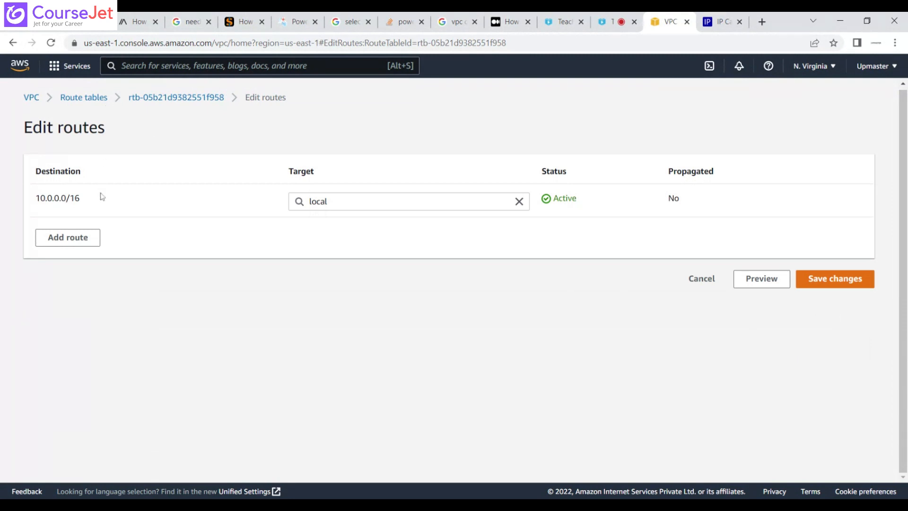
left_click(80, 239)
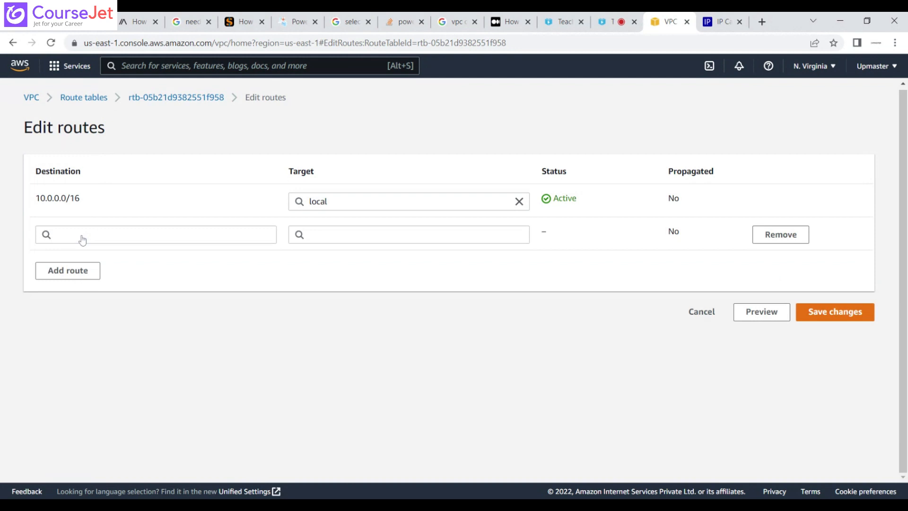
left_click(82, 239)
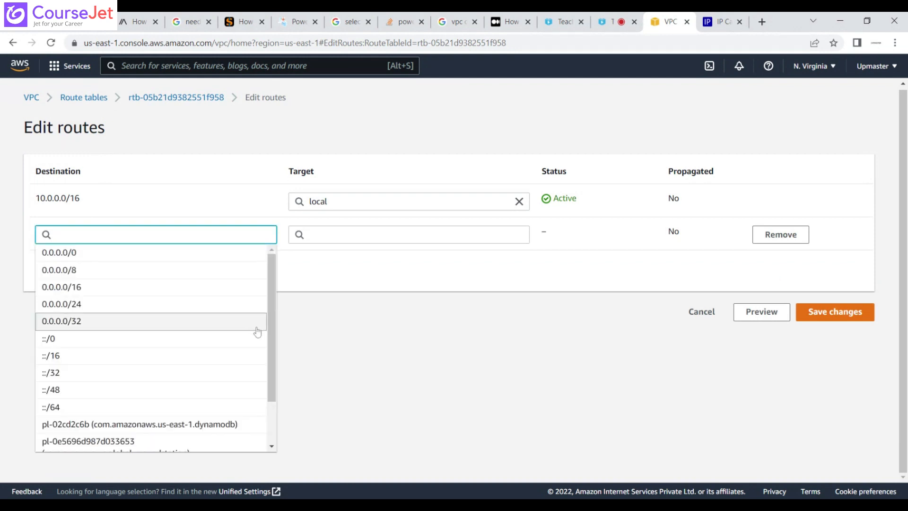
mouse_move(273, 338)
left_mouse_down()
mouse_move(272, 402)
mouse_move(280, 323)
left_mouse_up()
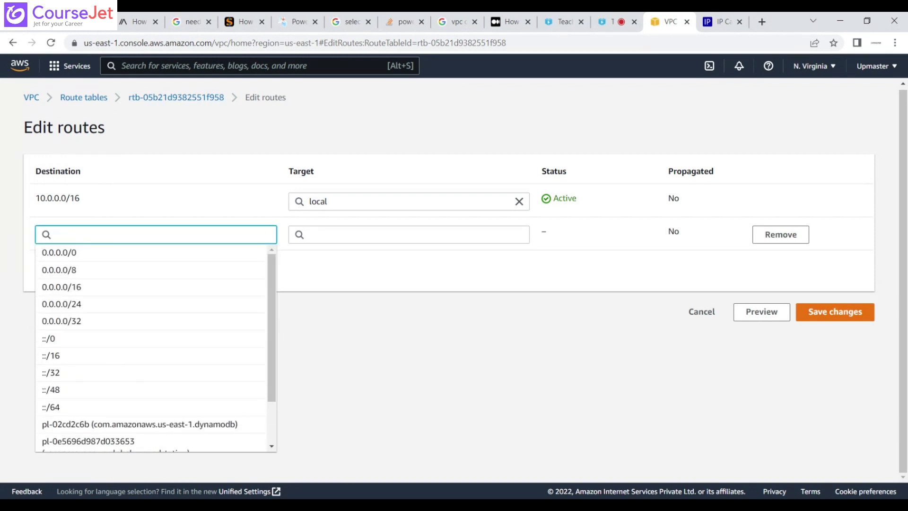
left_click(179, 98)
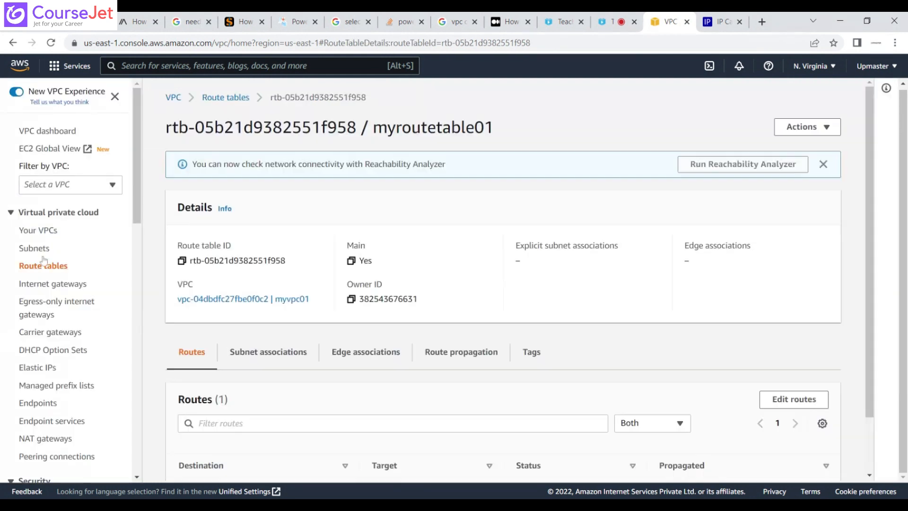
Copy the ID of the internet gateway myinternetgateway and open the routes of the route table myroutetable01 for editing.
left_click(45, 286)
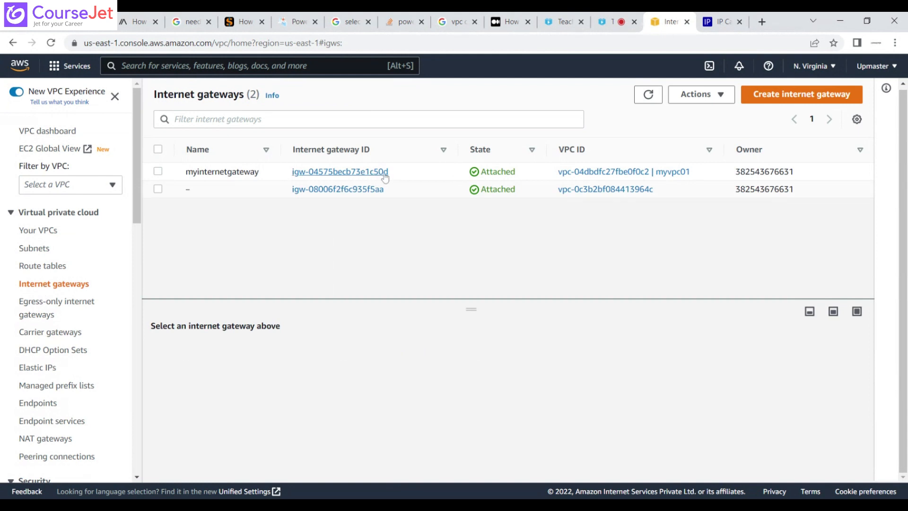
left_click_drag(394, 177, 292, 172)
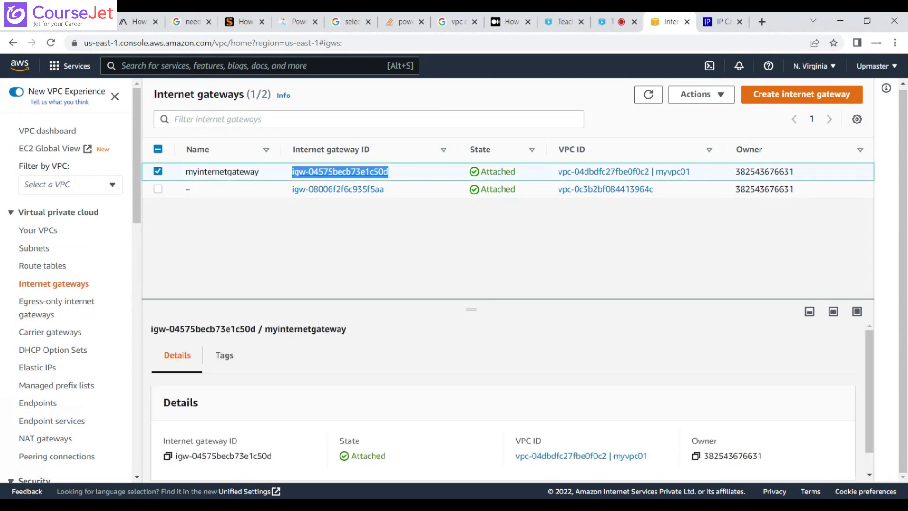
left_click(42, 251)
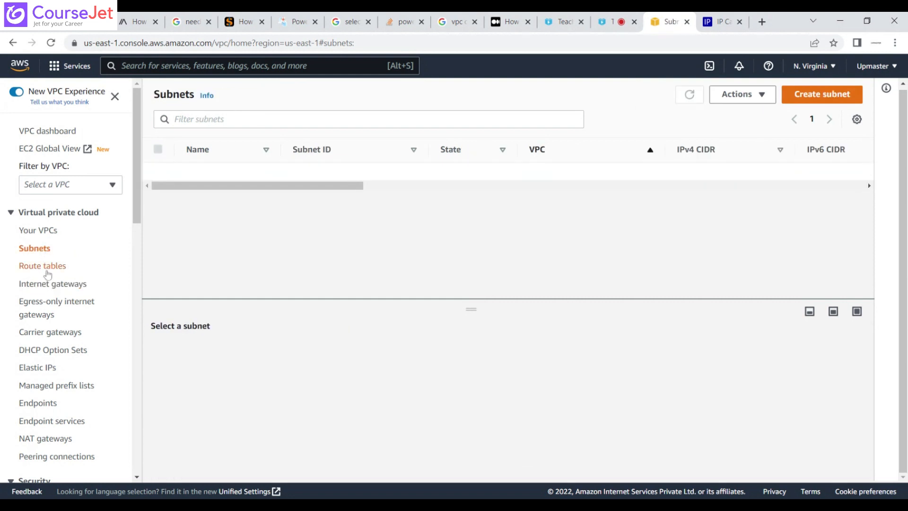
left_click(45, 267)
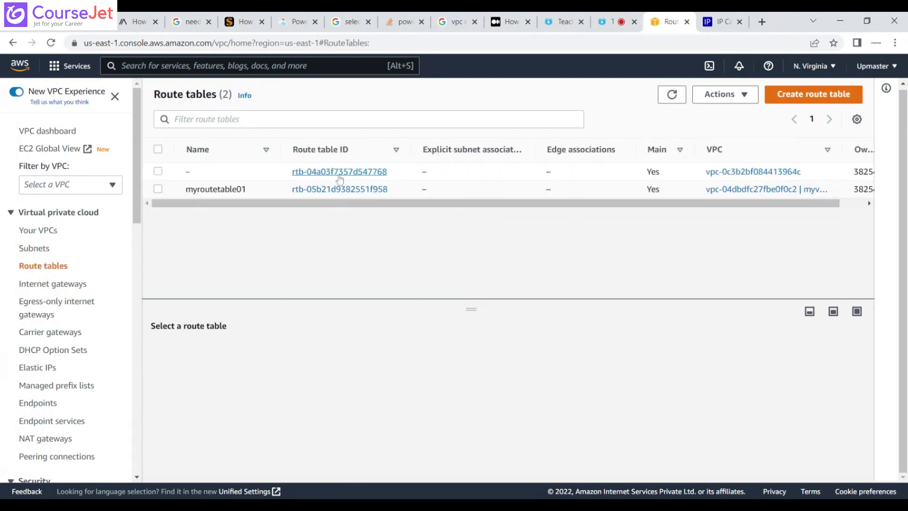
left_click(339, 189)
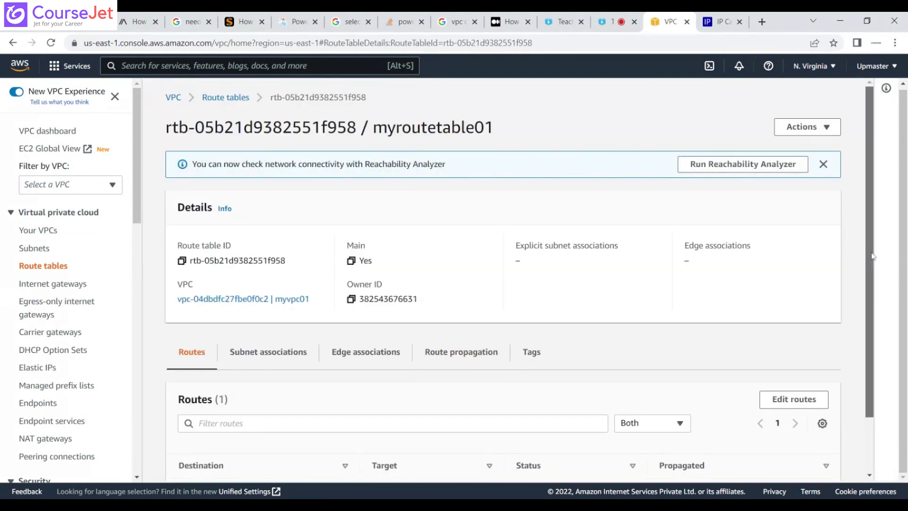
scroll(873, 256, "down", 1)
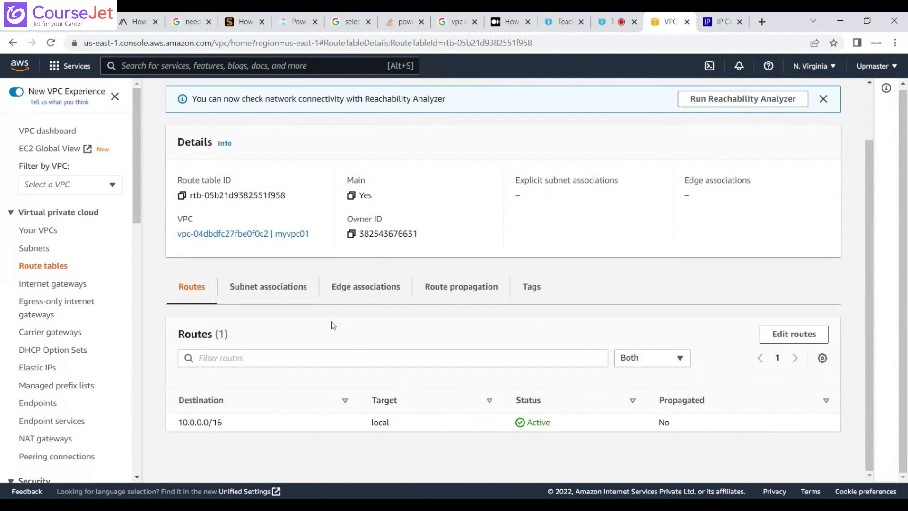
left_click(787, 342)
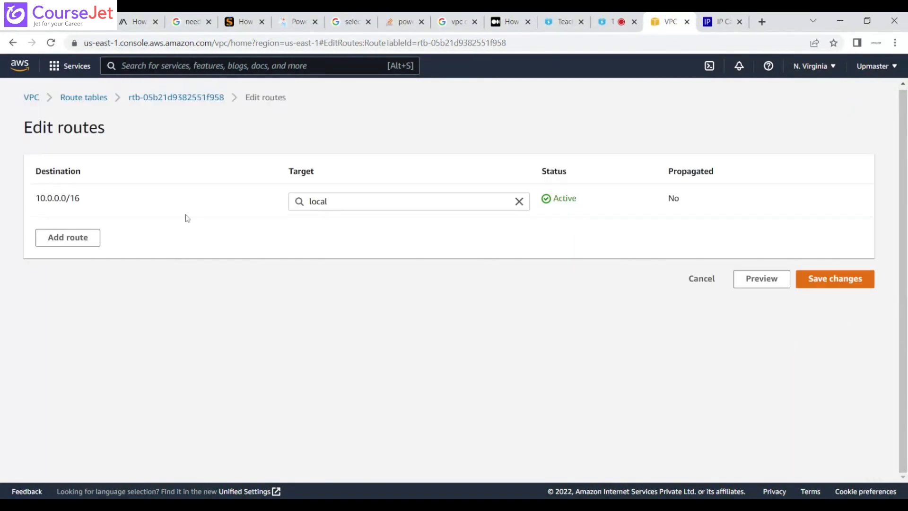
Add a route with destination 0.0.0.0/0 and the internet gateway myinternetgateway as target, and save the route changes.
left_click(78, 241)
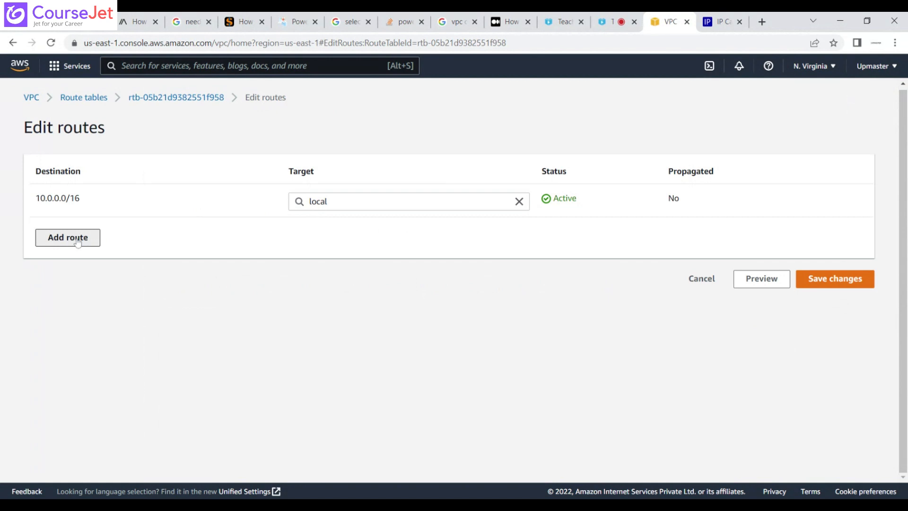
left_click(78, 238)
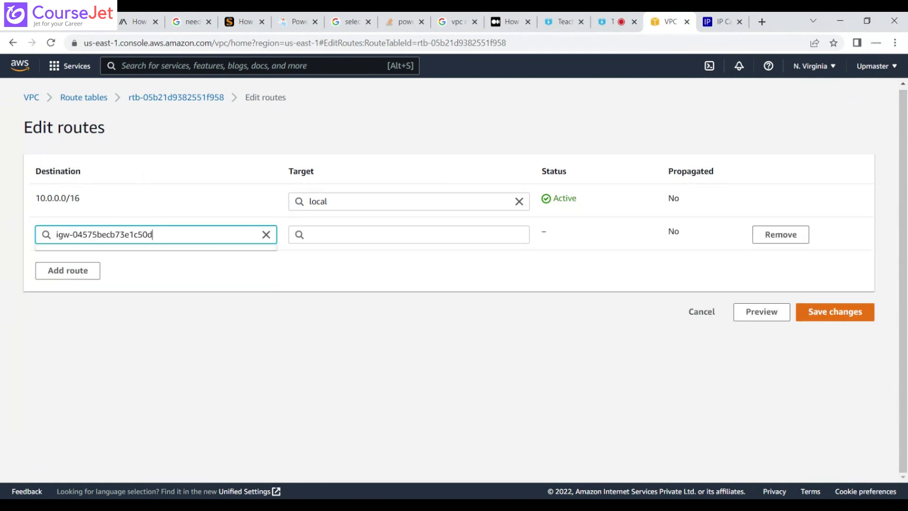
left_click(260, 276)
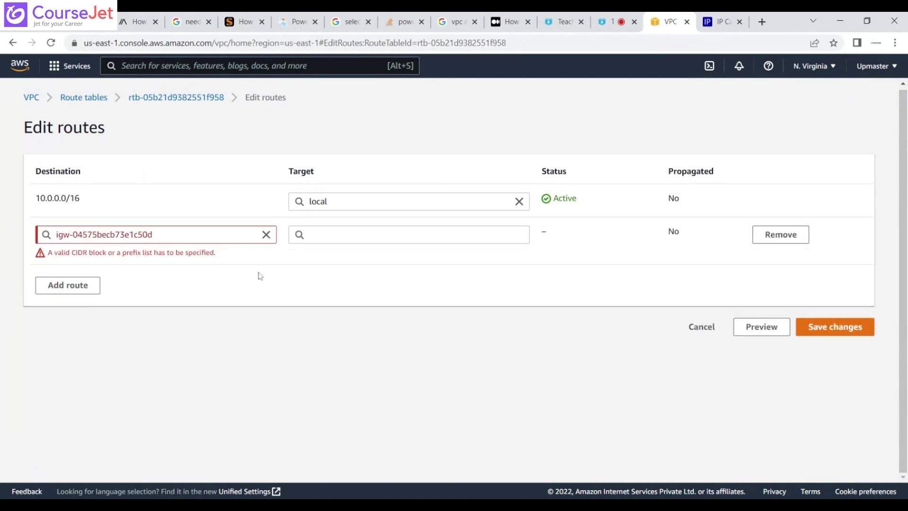
left_click_drag(159, 235, 53, 235)
key("ctrl+c")
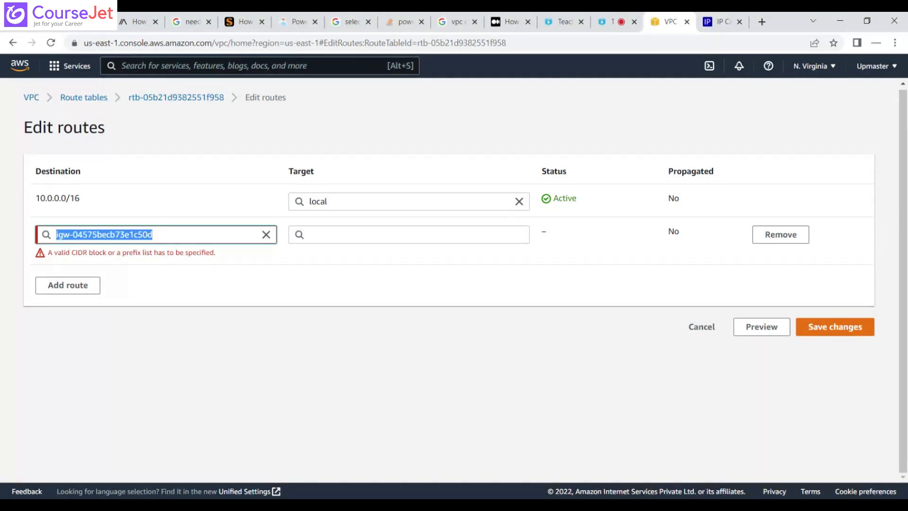
key("BackSpace")
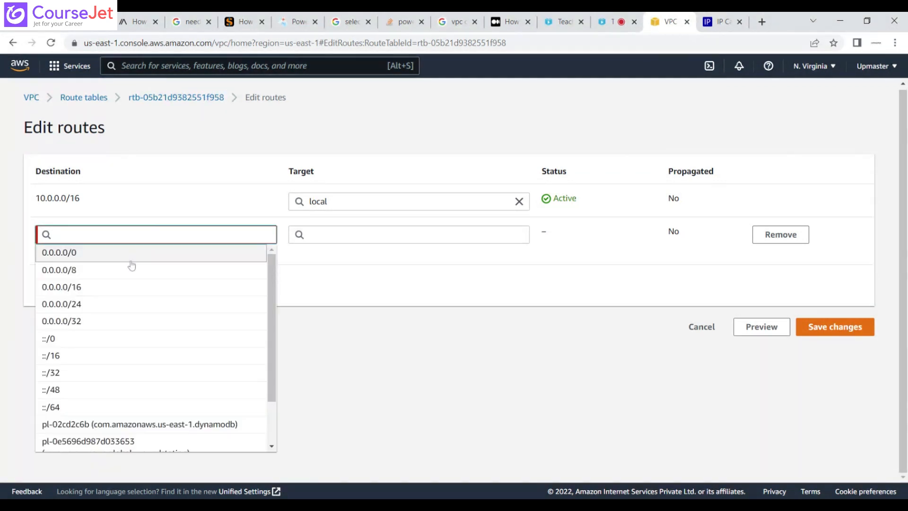
left_click(132, 266)
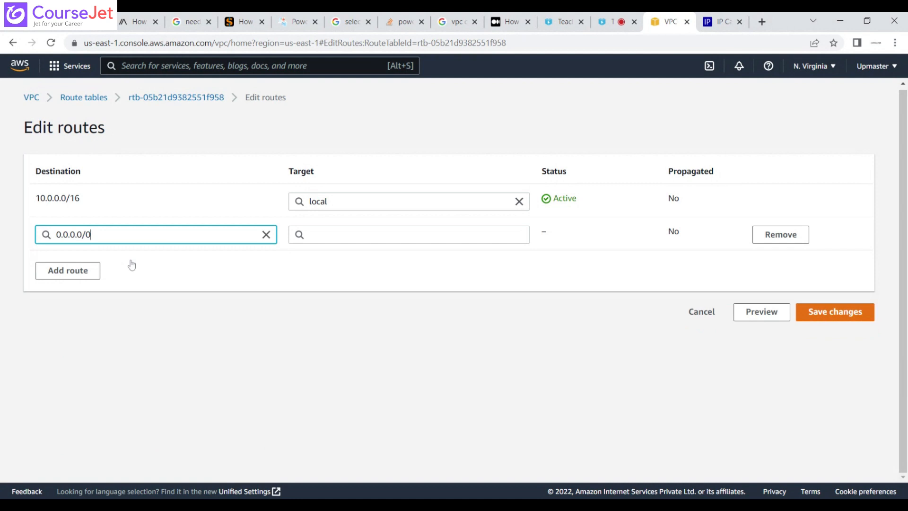
left_click(371, 234)
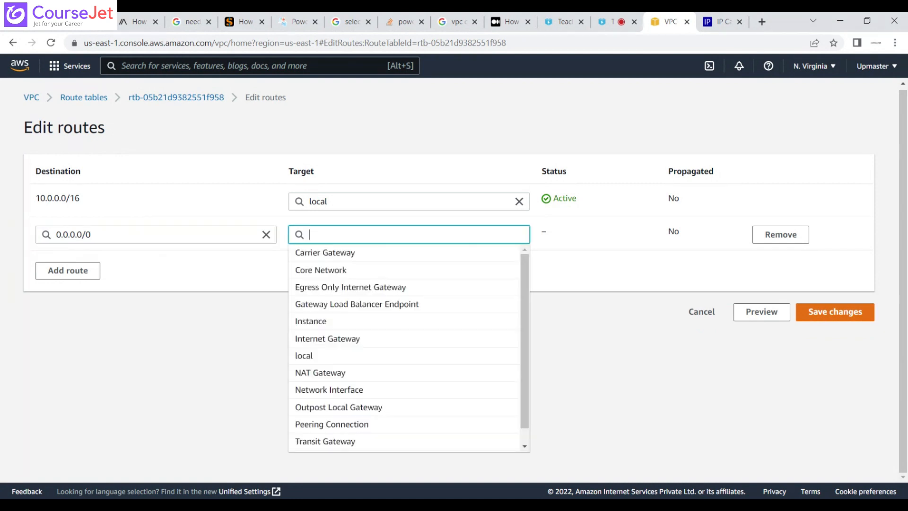
key("ctrl+v")
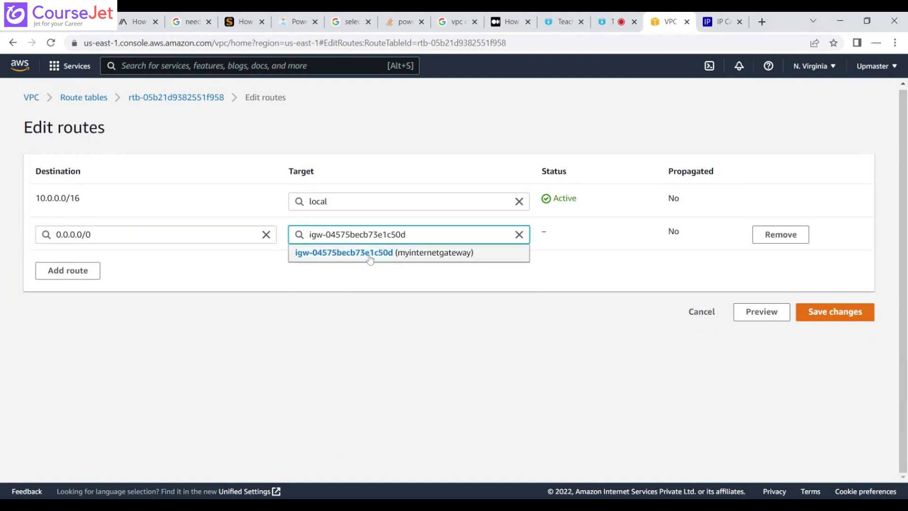
left_click(370, 256)
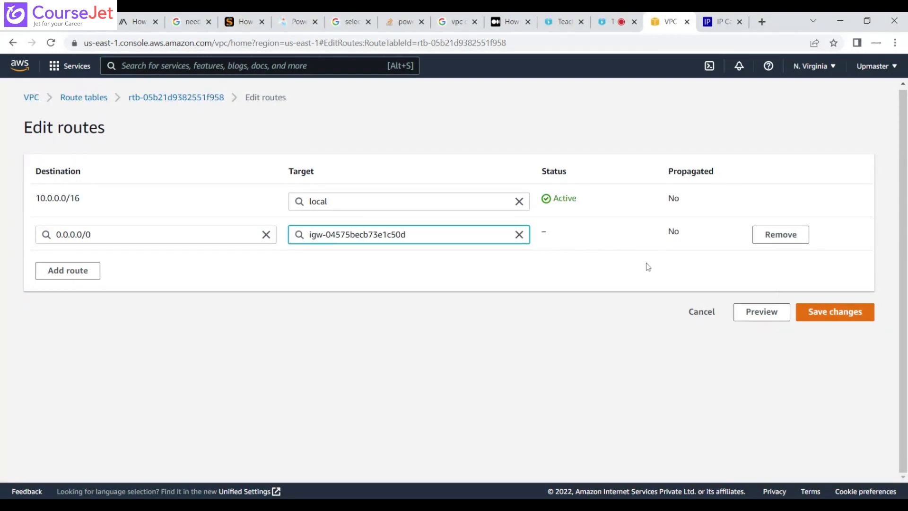
left_click(847, 313)
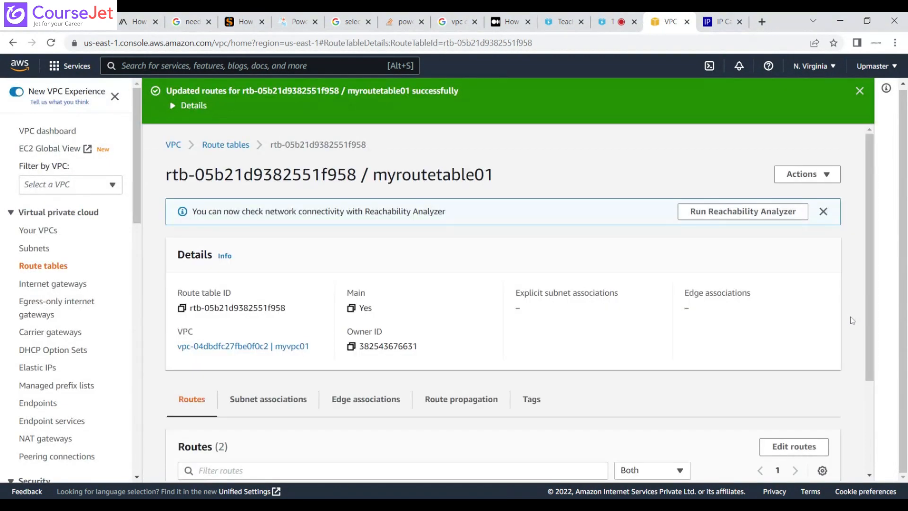
left_click_drag(869, 303, 876, 422)
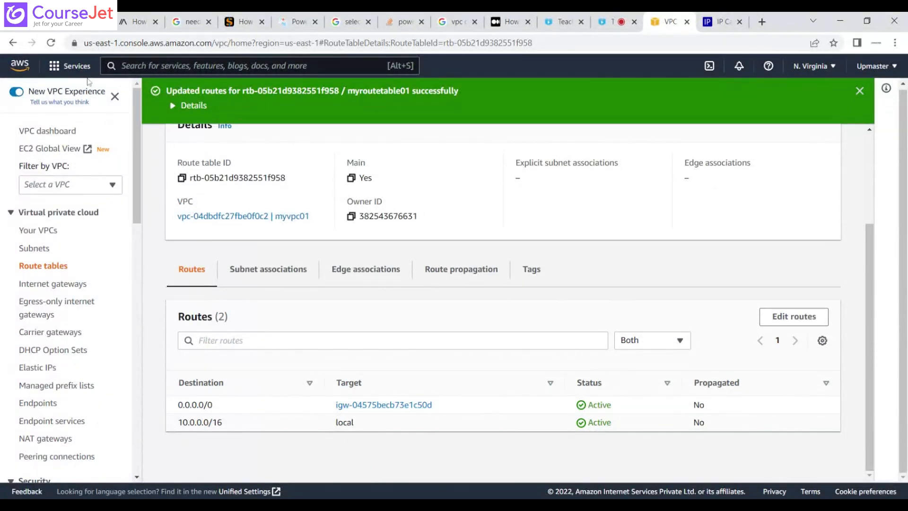
Switch to the EC2 service and open the list of running instances.
left_click(53, 66)
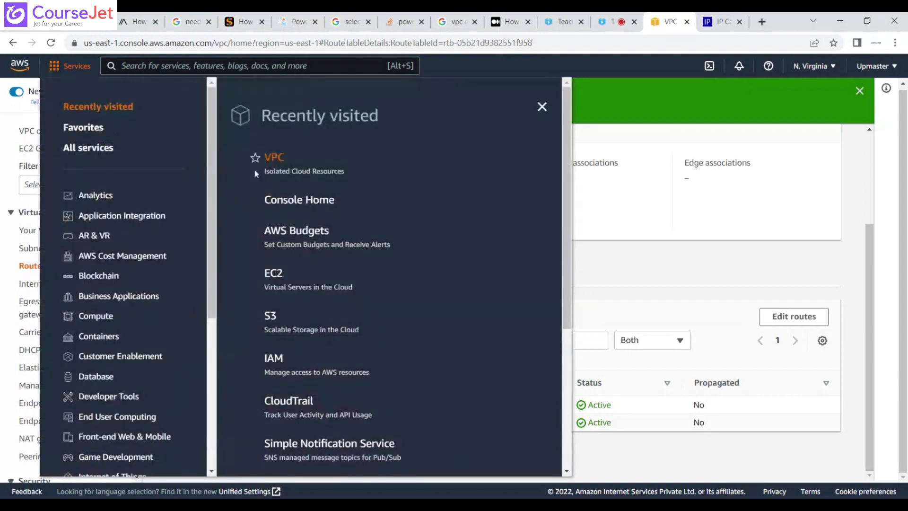
left_click(276, 275)
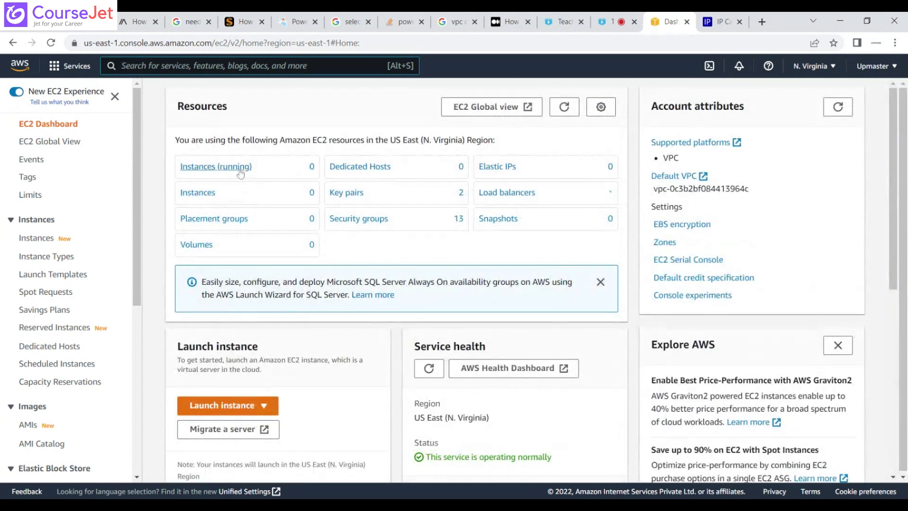
left_click(241, 170)
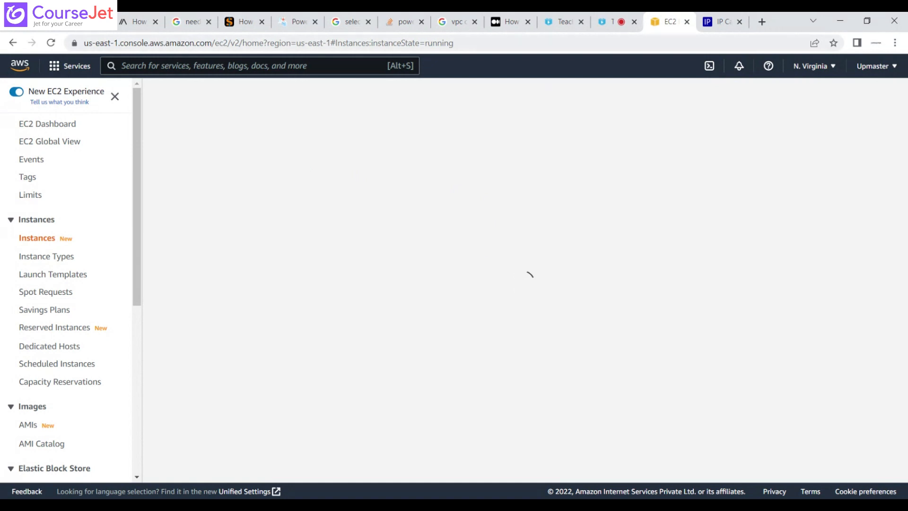
left_click(613, 22)
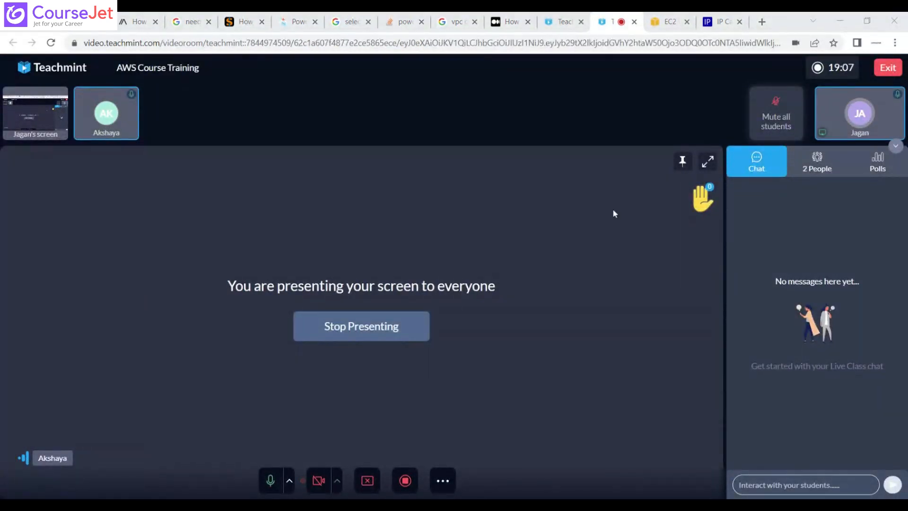
left_click(663, 22)
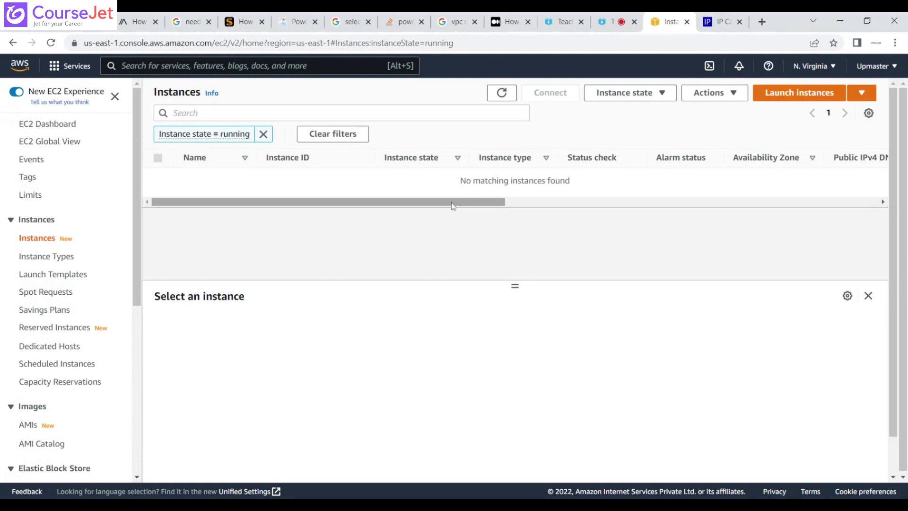
left_click(731, 98)
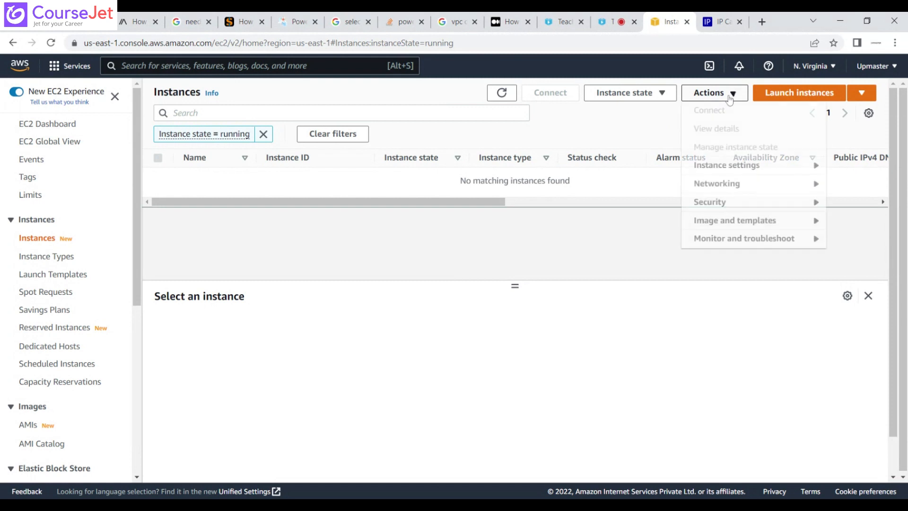
left_click(632, 100)
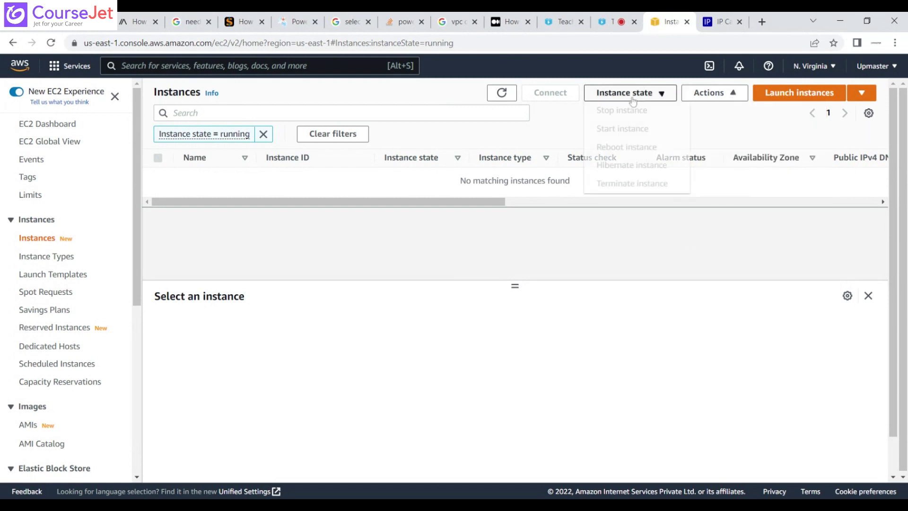
left_click(723, 99)
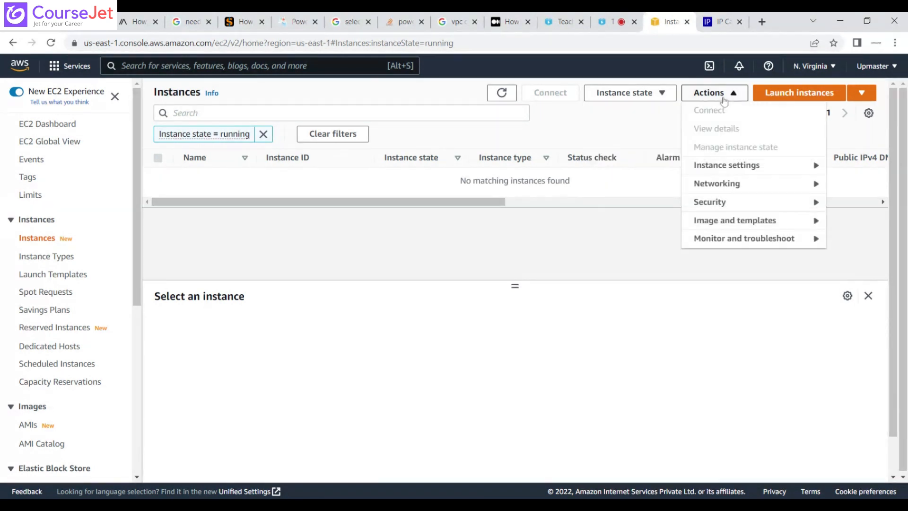
Start launching an instance from the Microsoft Windows Server 2019 Base AMI, keep the t2.micro type and proceed to the instance details.
left_click(828, 97)
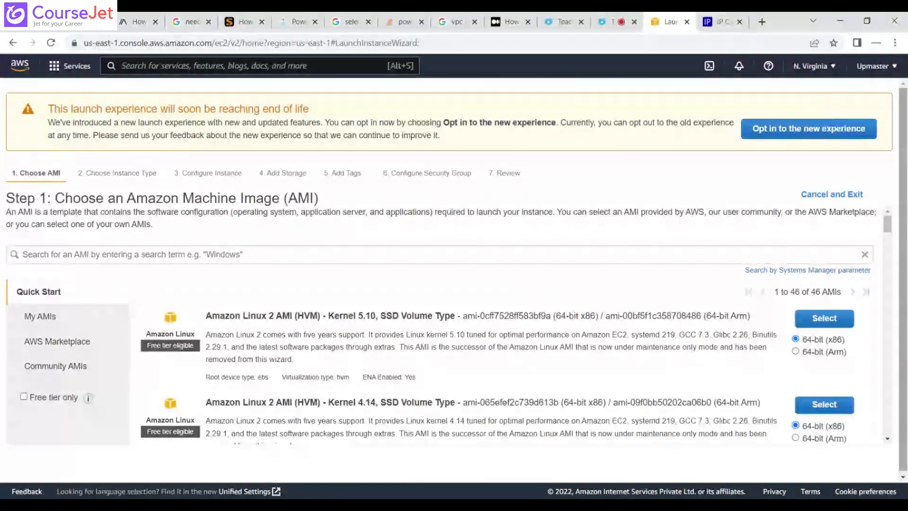
left_click_drag(891, 227, 901, 286)
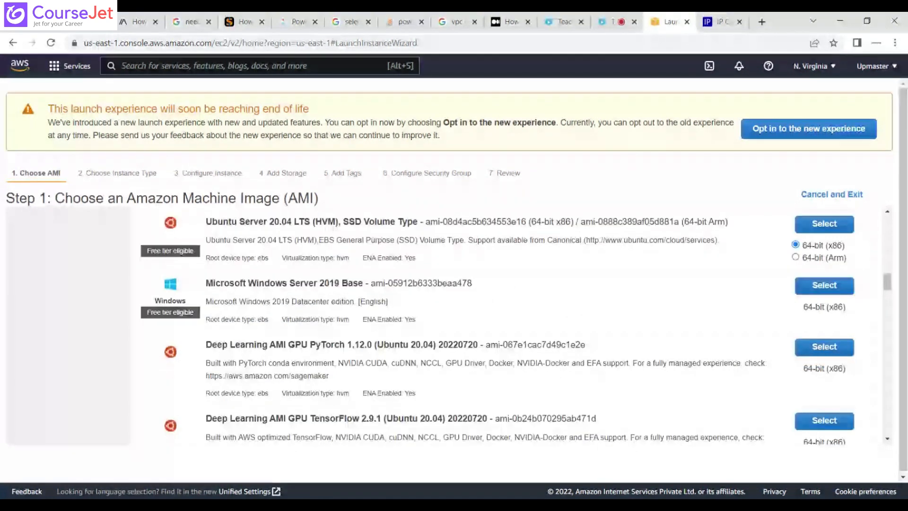
left_click(823, 286)
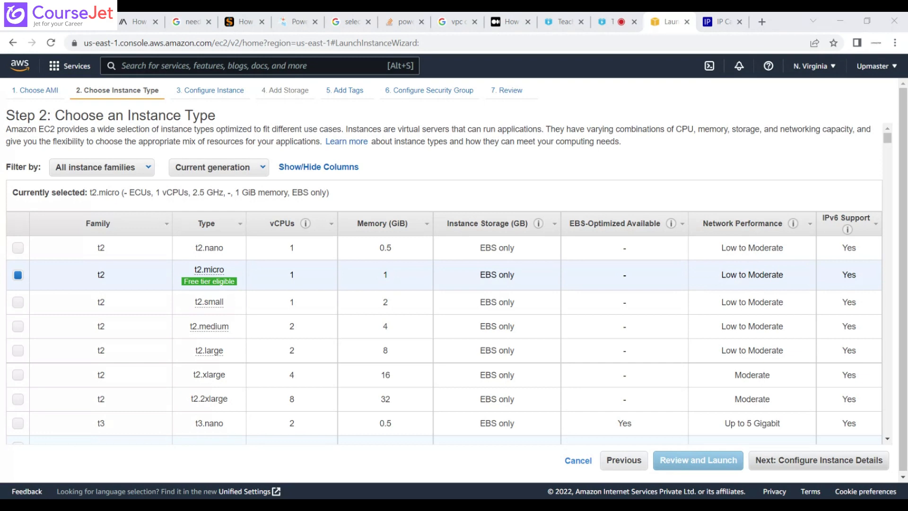
left_click(856, 468)
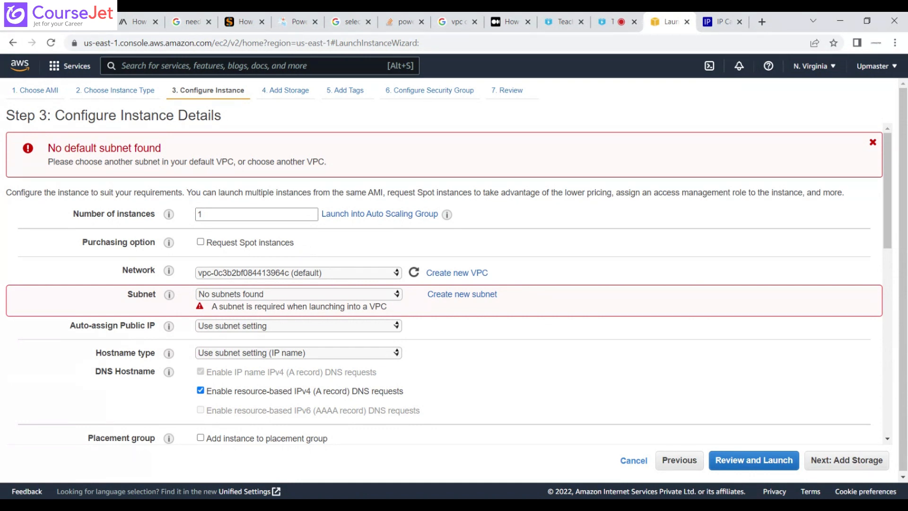
Set the instance's network to myvpc01 and its Auto-assign Public IP option to Enable.
left_click(341, 298)
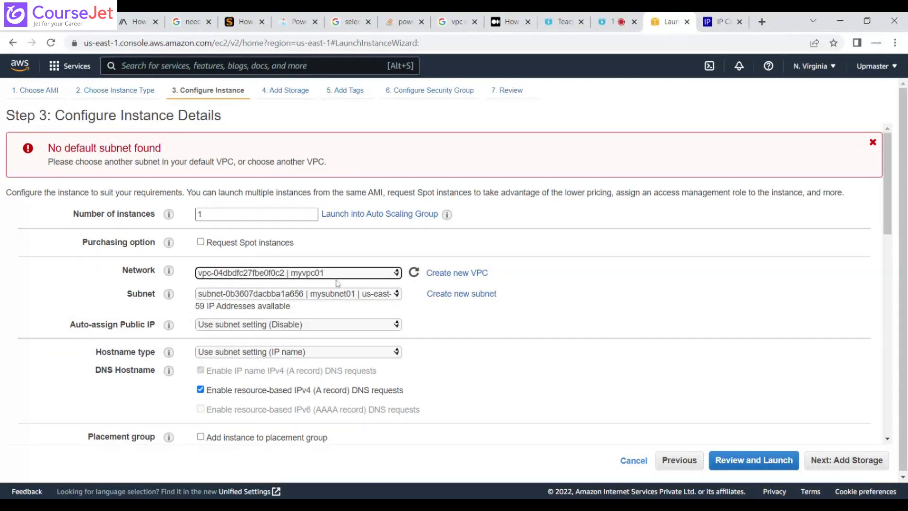
left_click(308, 326)
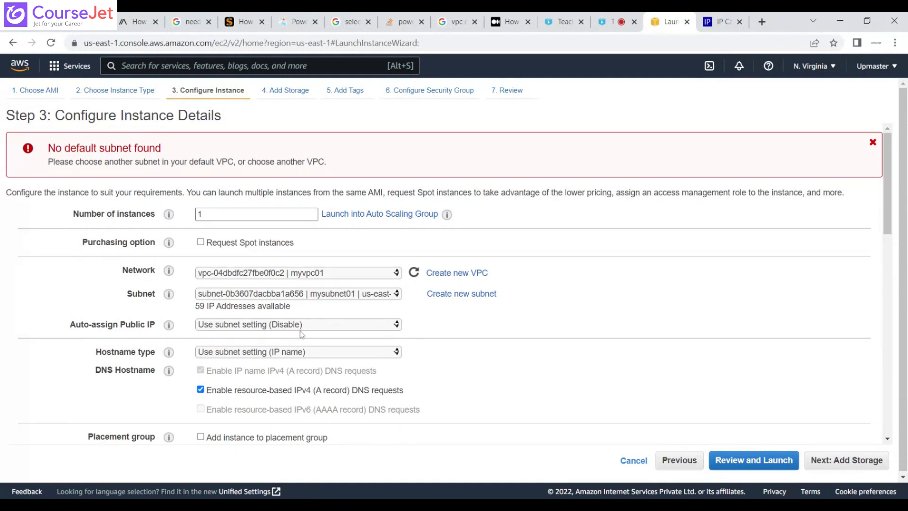
left_click(302, 334)
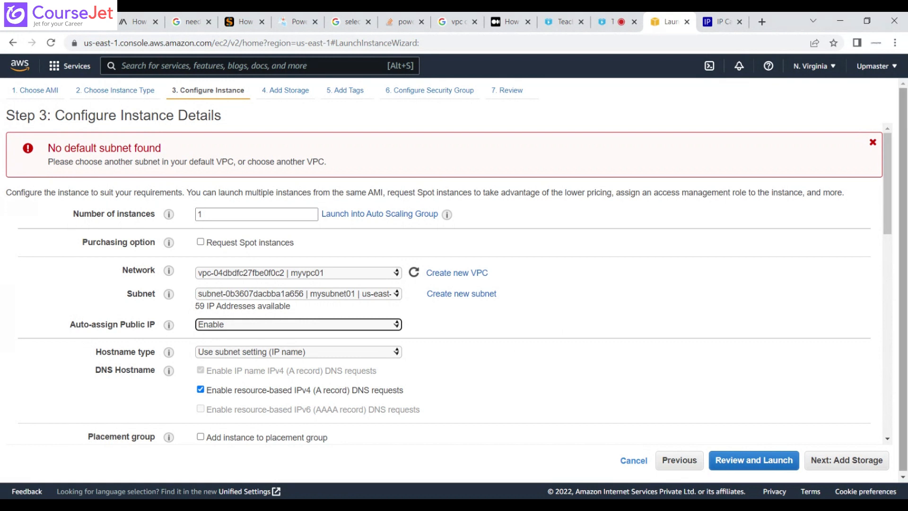
left_click_drag(905, 233, 893, 272)
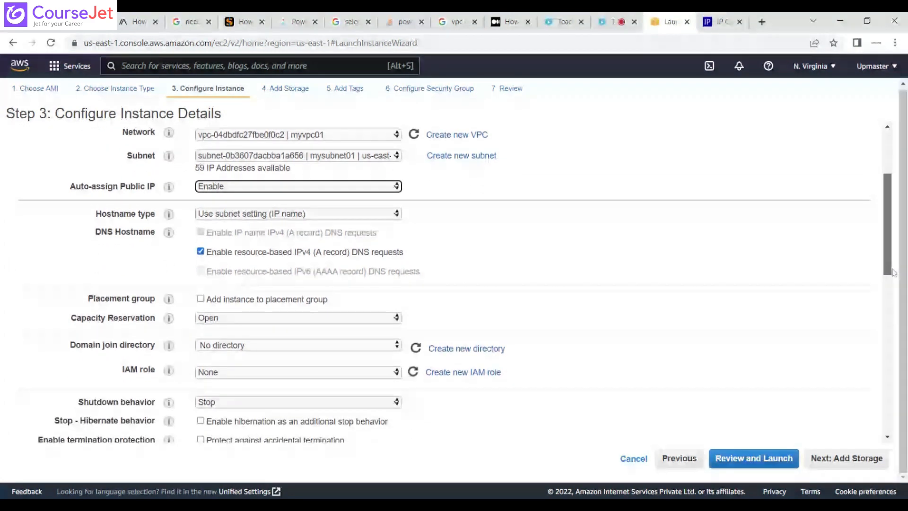
left_click_drag(893, 273, 900, 240)
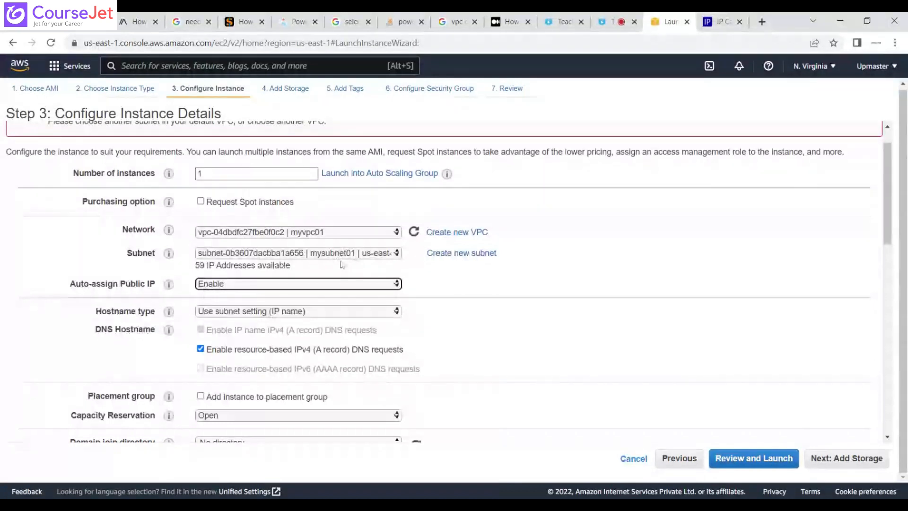
Keep the default storage, no tags and the new security group's RDP rule, and proceed to the launch review.
left_click(834, 463)
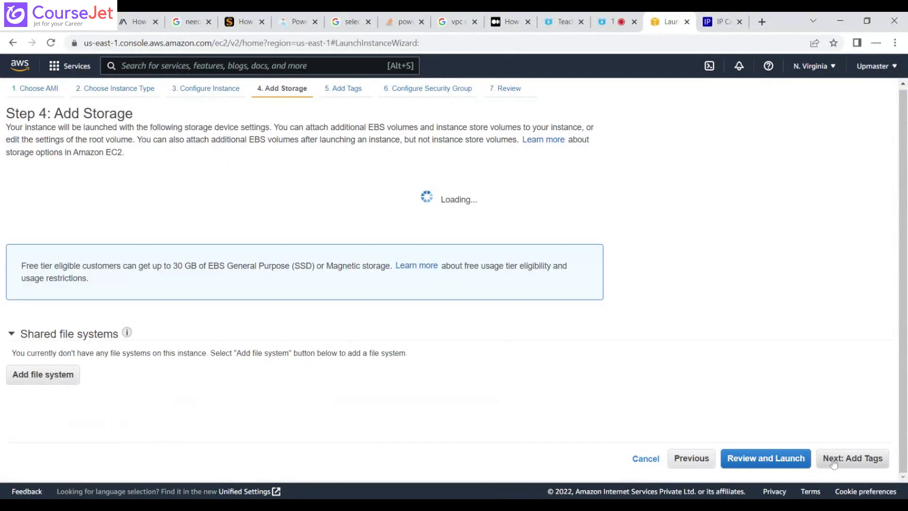
left_click(834, 463)
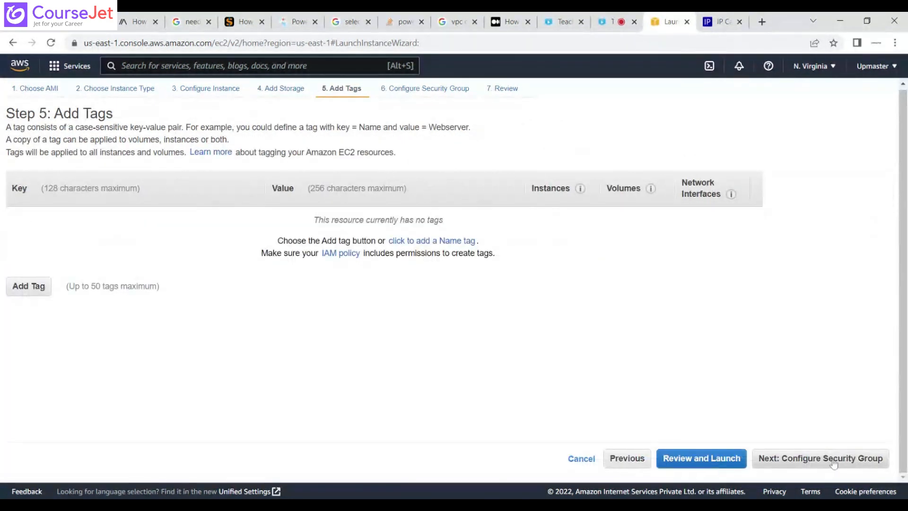
left_click(834, 463)
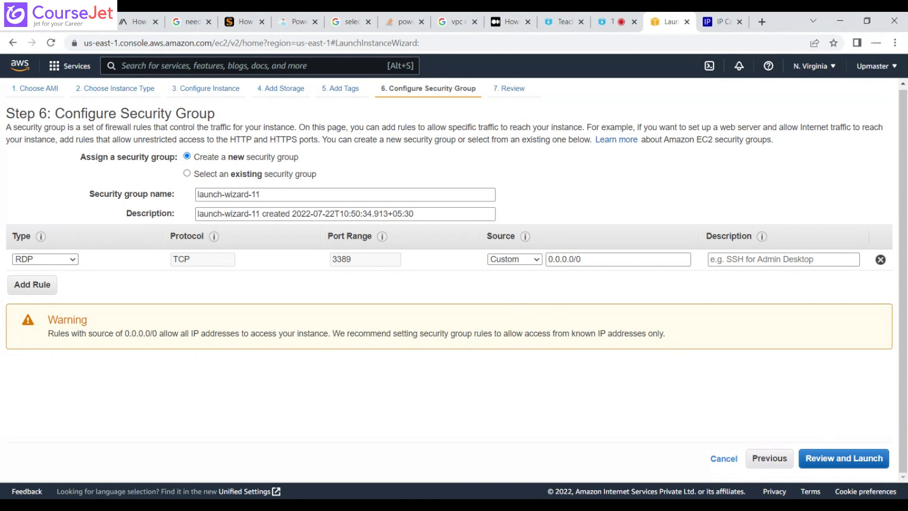
left_click(844, 458)
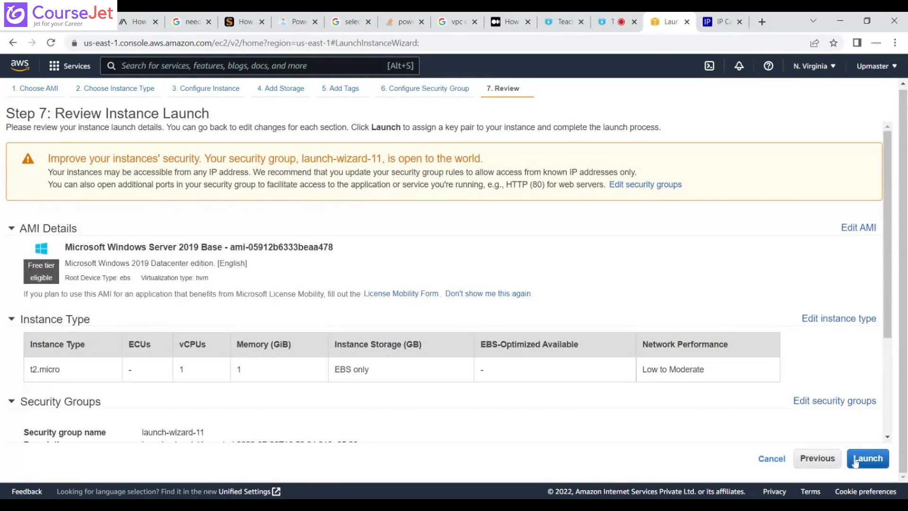
Launch the instance with the existing key pair Testvm, acknowledging access to its private key file.
left_click(855, 463)
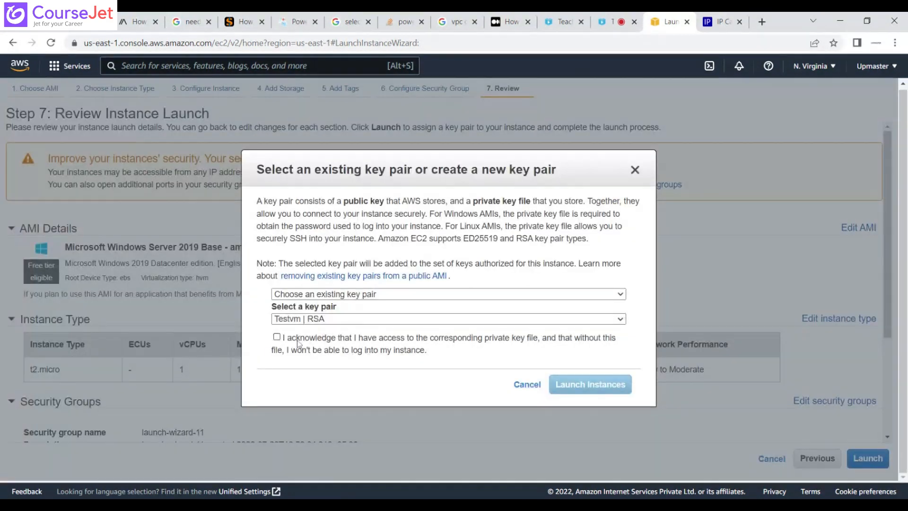
left_click(277, 337)
left_click(566, 384)
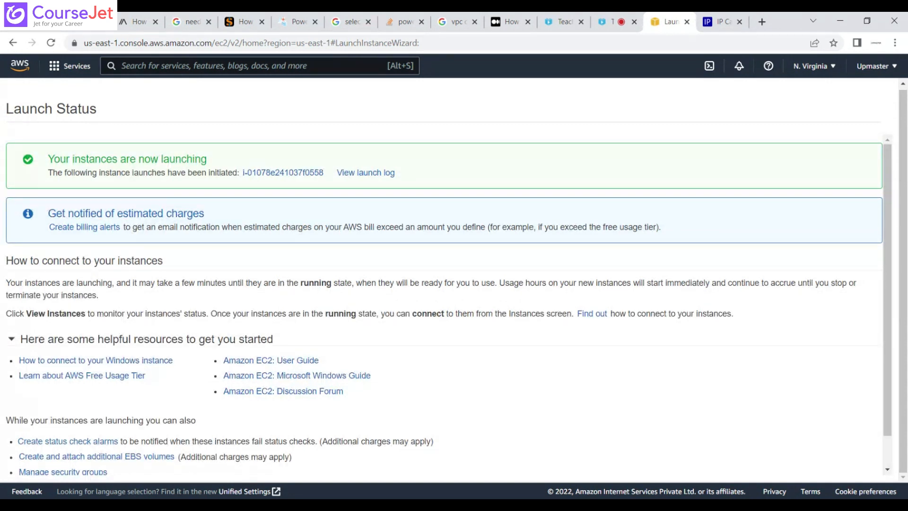
Open the newly launched instance in the instances list, show its details and refresh its status.
left_click(278, 174)
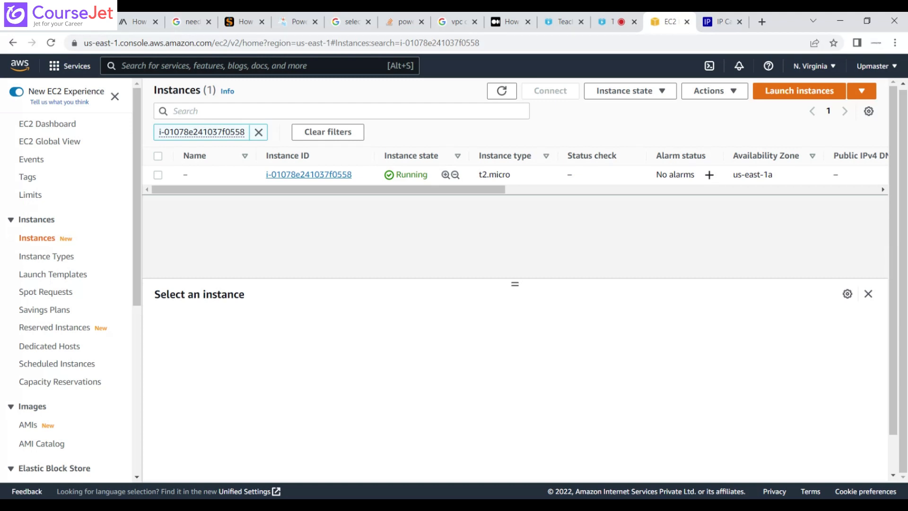
left_click(161, 183)
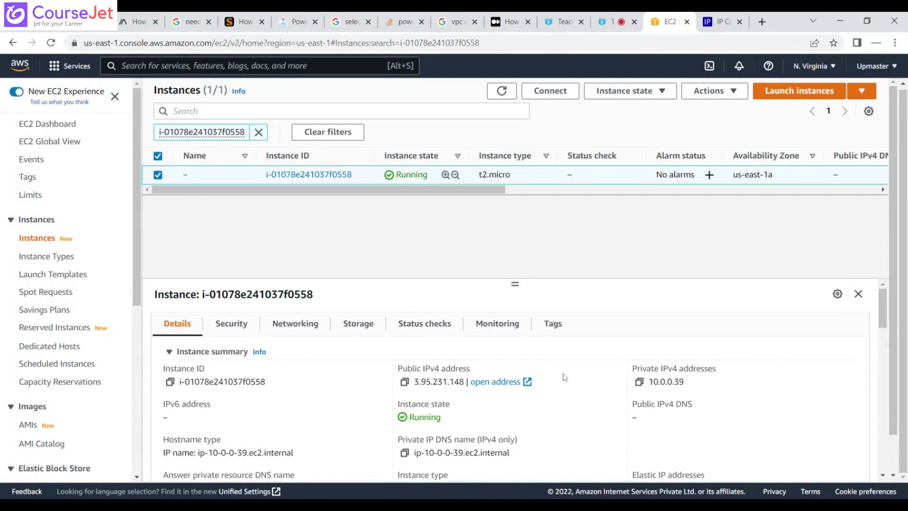
left_click(500, 91)
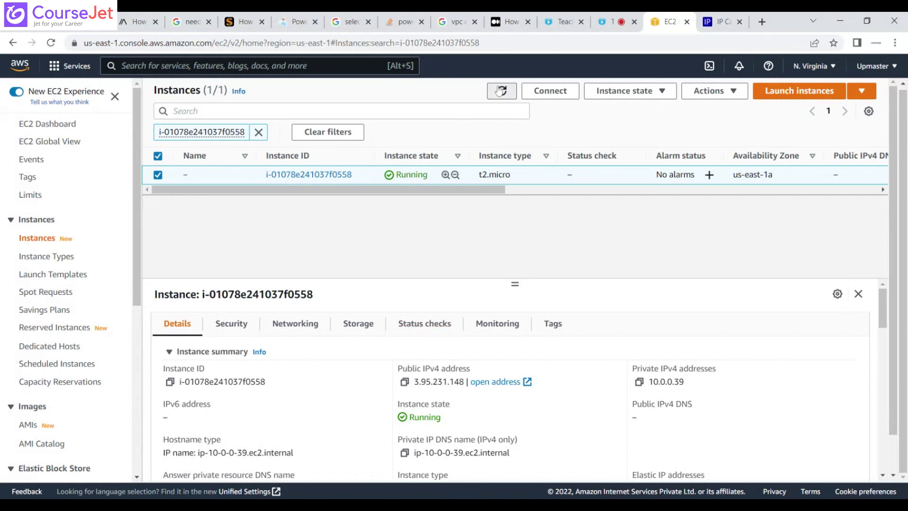
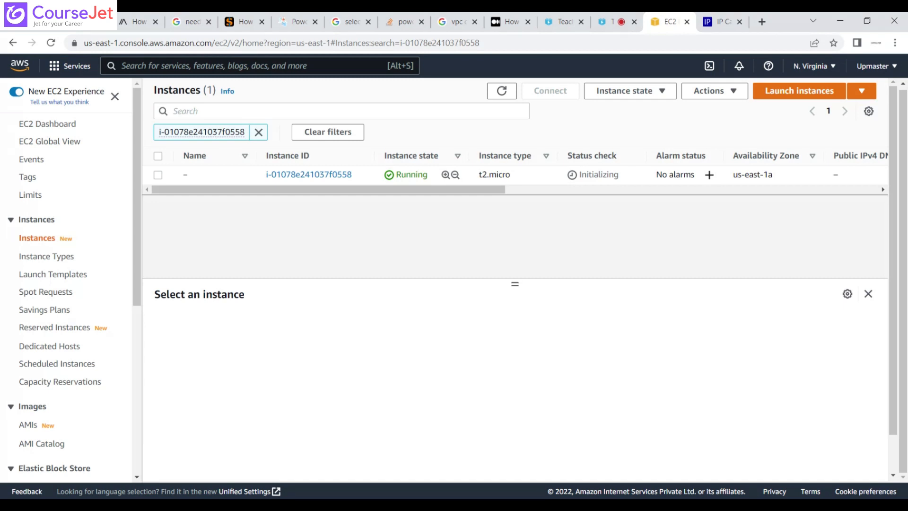
Refresh the instance's status, show its details and copy its public IPv4 address.
left_click(505, 93)
left_click(502, 91)
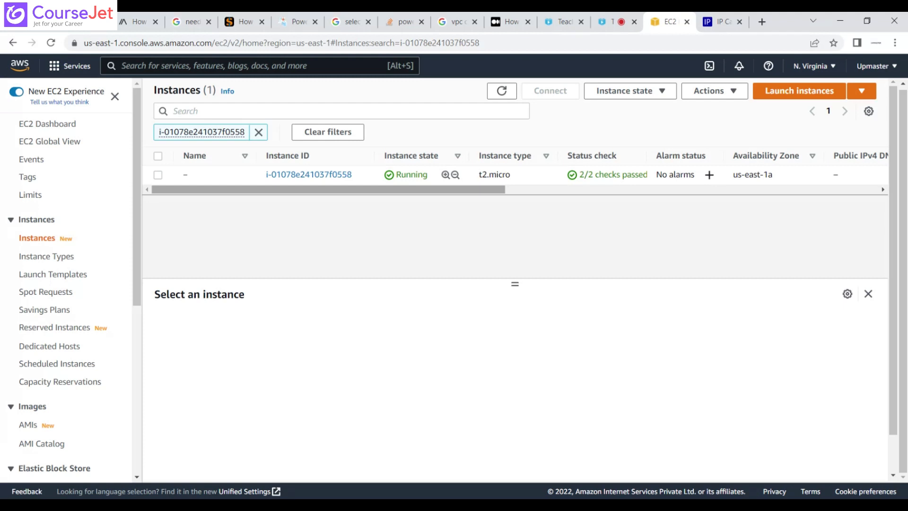
left_click(158, 175)
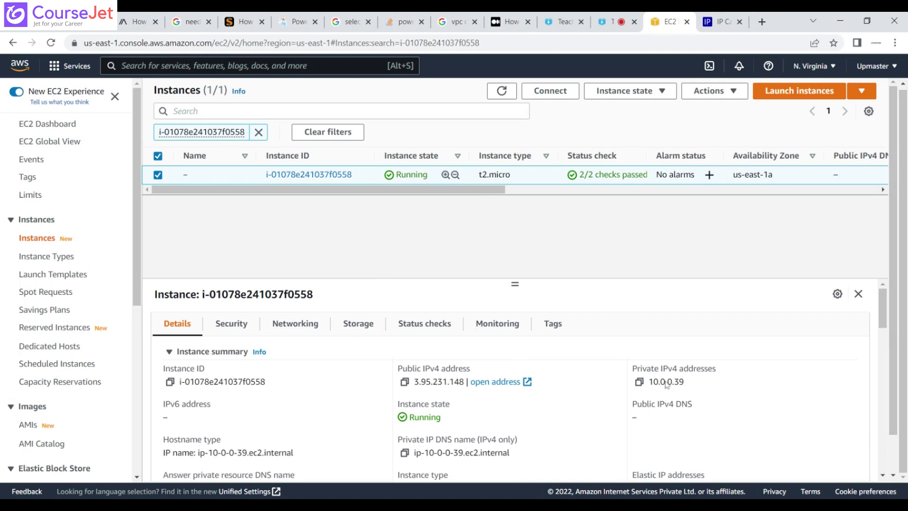
left_click(404, 382)
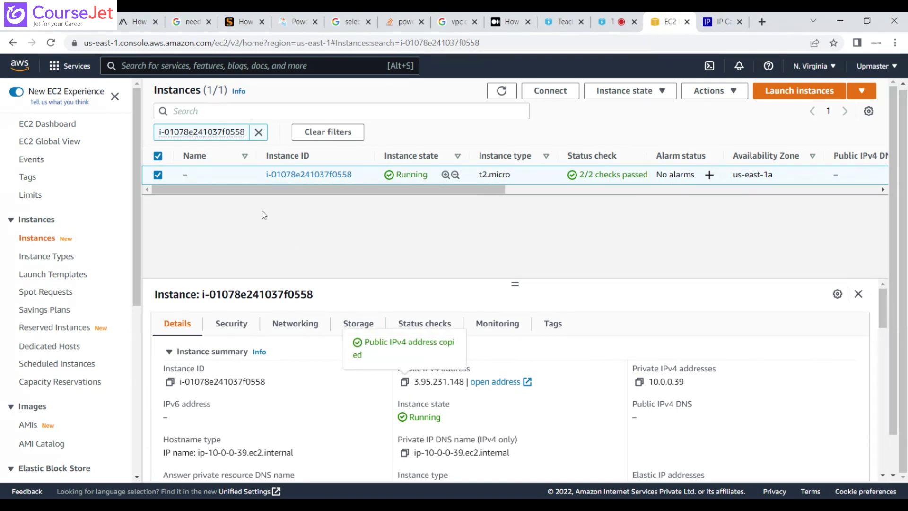
Download and open the remote desktop file from the instance's RDP client connection options, and copy the user name.
left_click(564, 95)
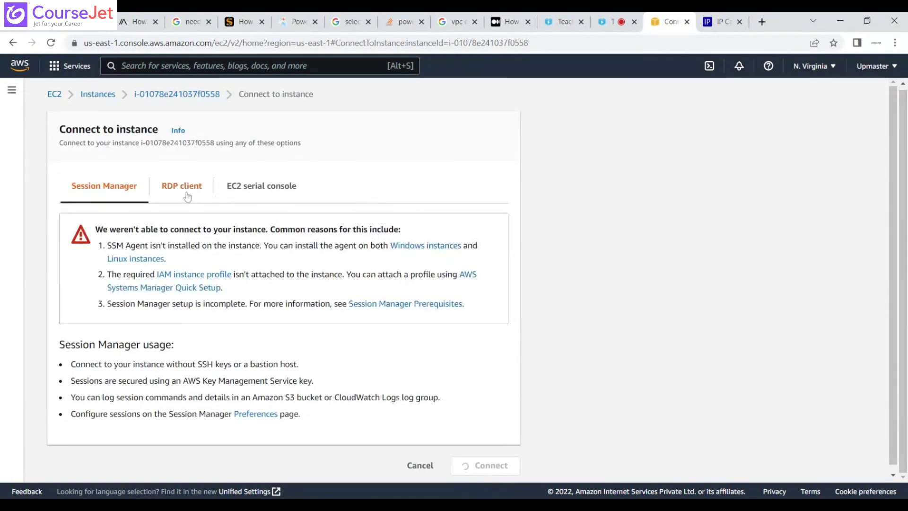
left_click(187, 196)
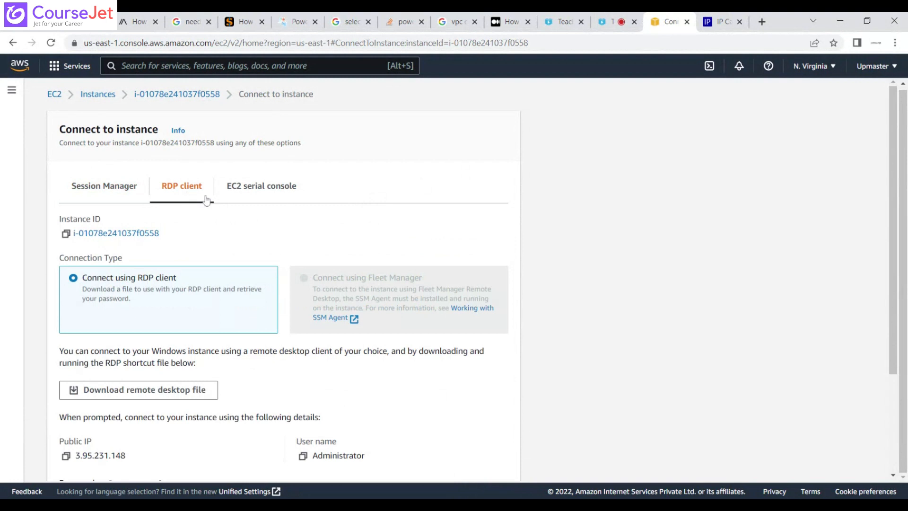
scroll(894, 259, "down", 1)
scroll(894, 260, "down", 2)
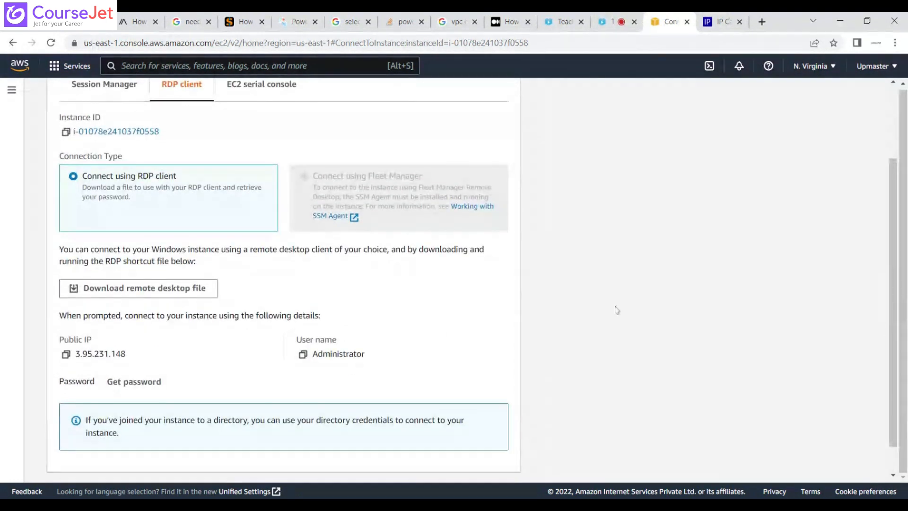
left_click(143, 296)
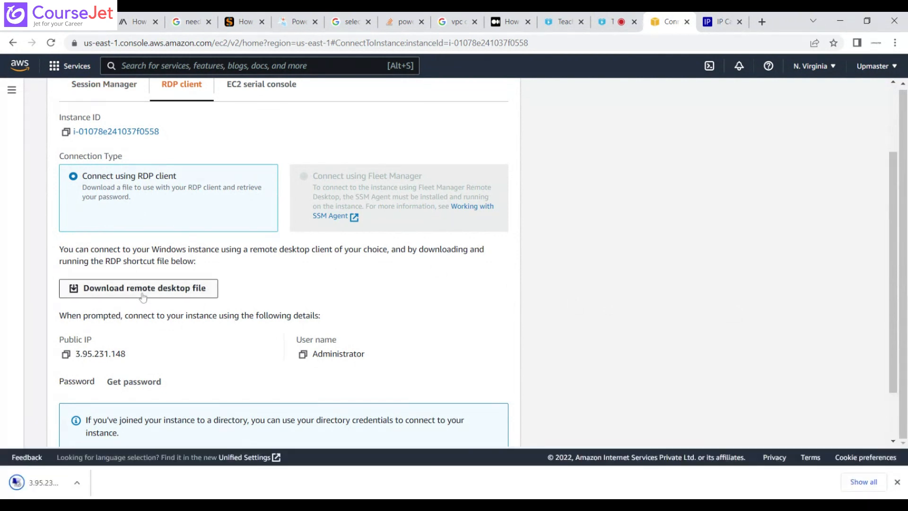
left_click(56, 485)
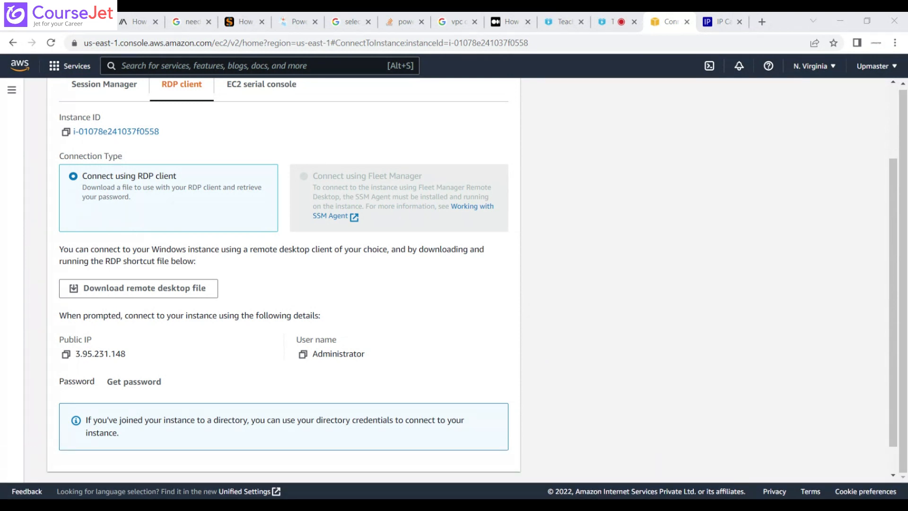
left_click(303, 356)
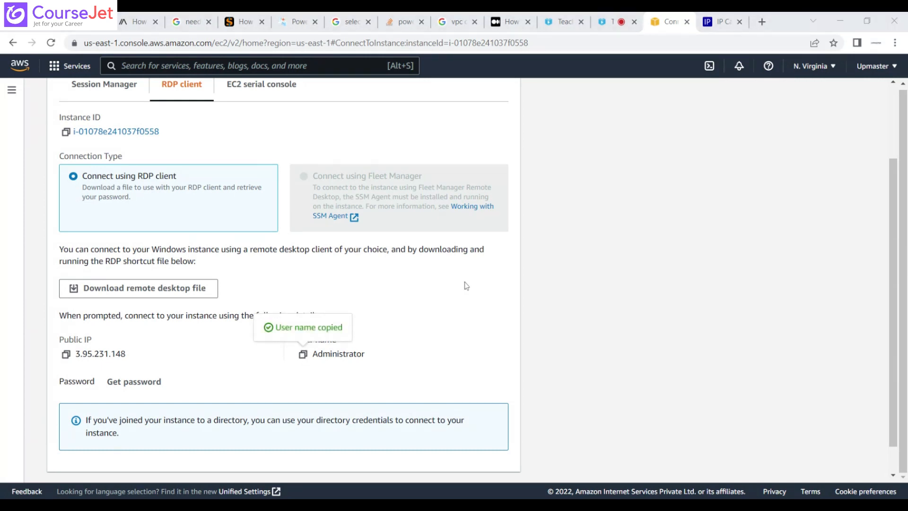
Decrypt the instance's Windows administrator password with the key pair file Testvm.pem and copy the password.
left_click(137, 388)
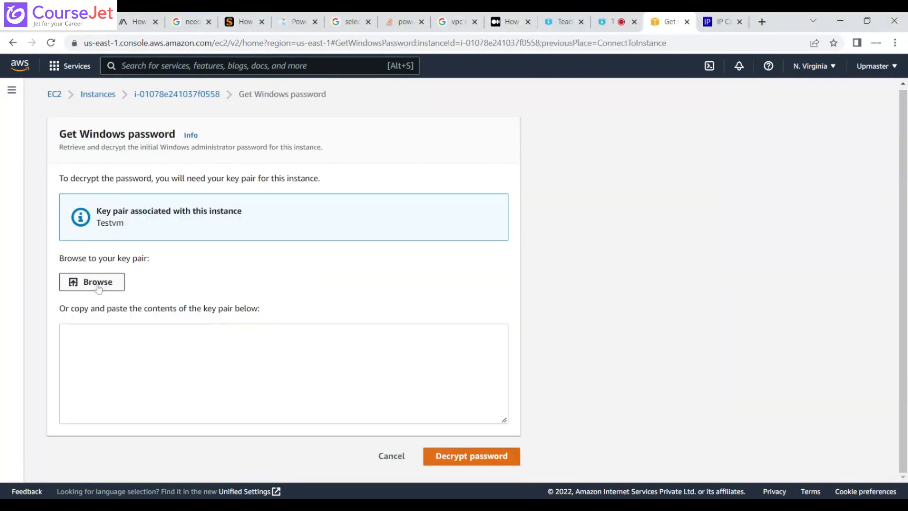
left_click(98, 284)
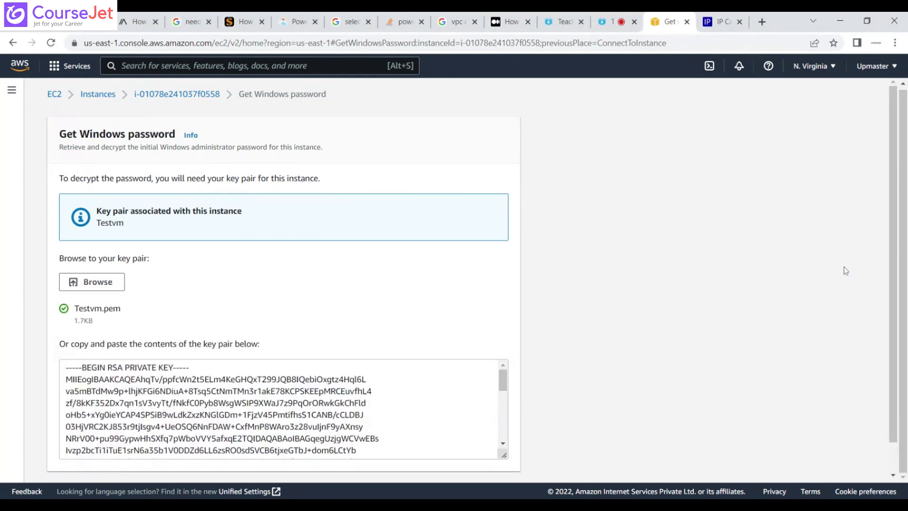
left_click_drag(894, 277, 898, 366)
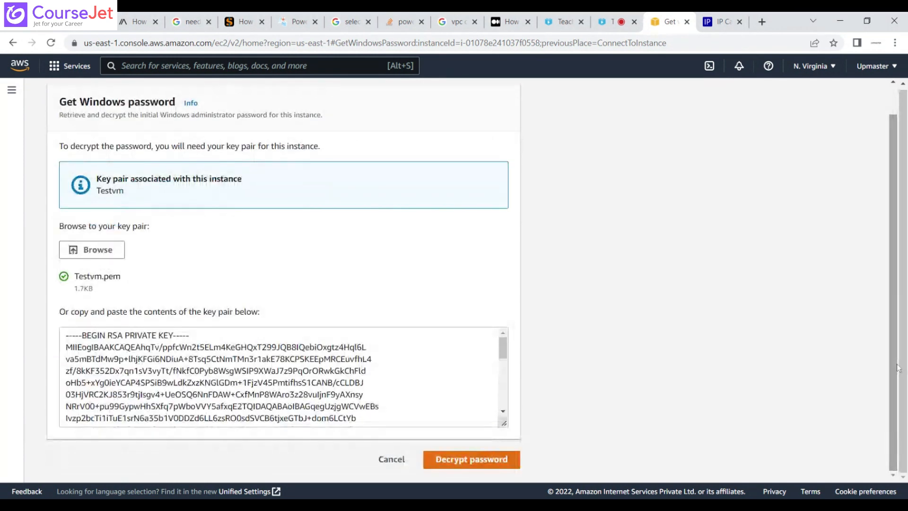
left_click(505, 462)
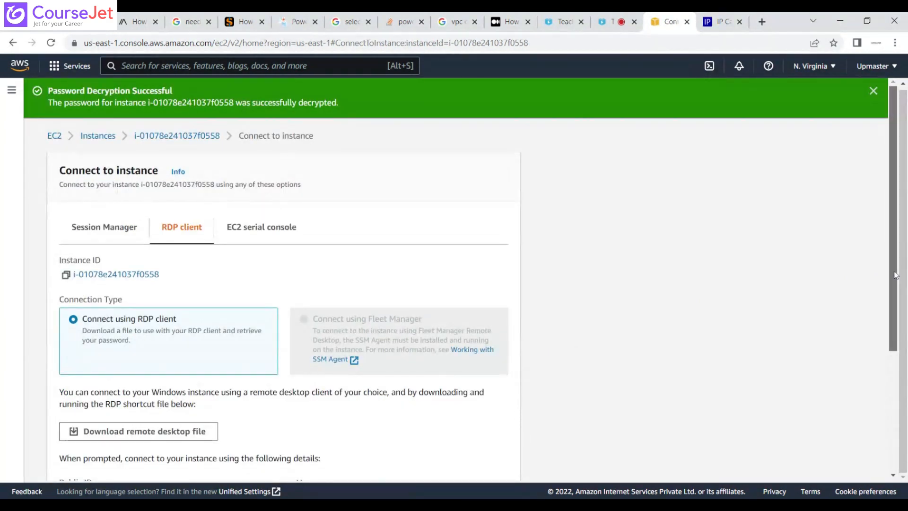
left_click_drag(895, 276, 895, 378)
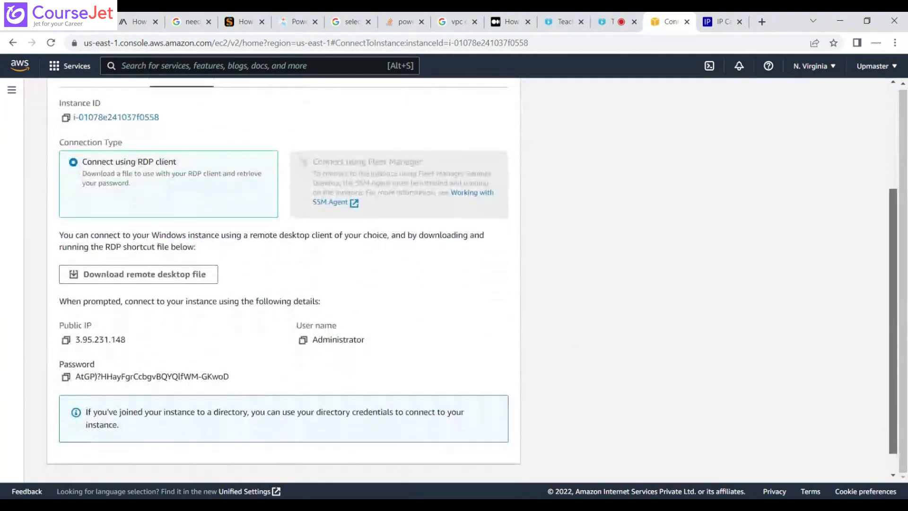
left_click(66, 376)
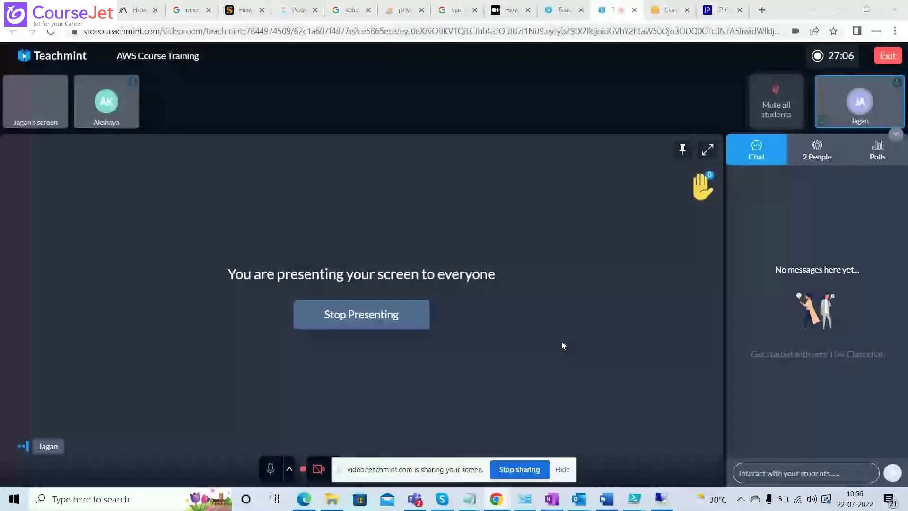
Disconnect the open Remote Desktop session and return to the EC2 Connect to instance page.
key("alt+Tab")
left_click(498, 127)
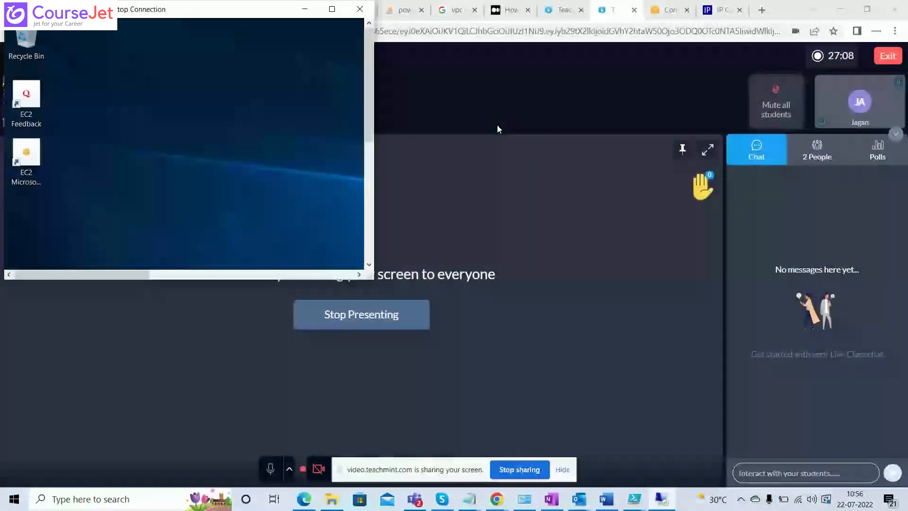
left_click(360, 9)
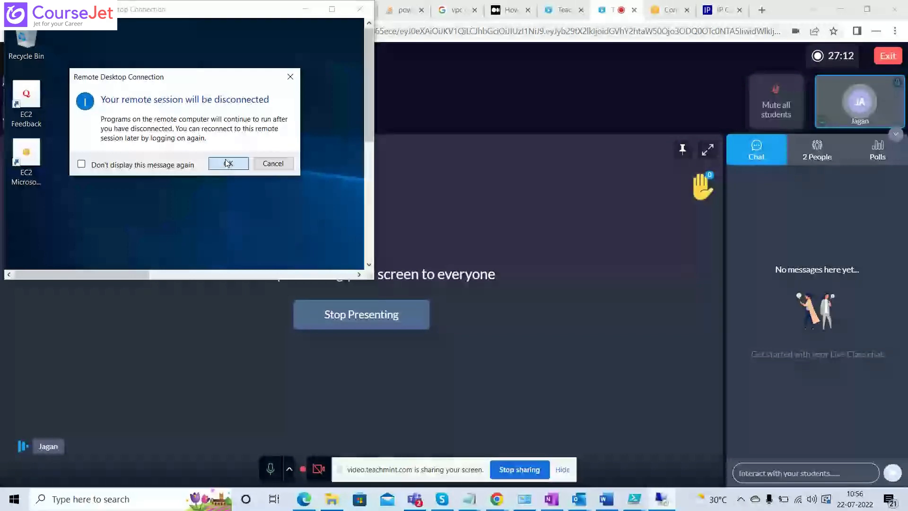
left_click(228, 163)
left_click(671, 14)
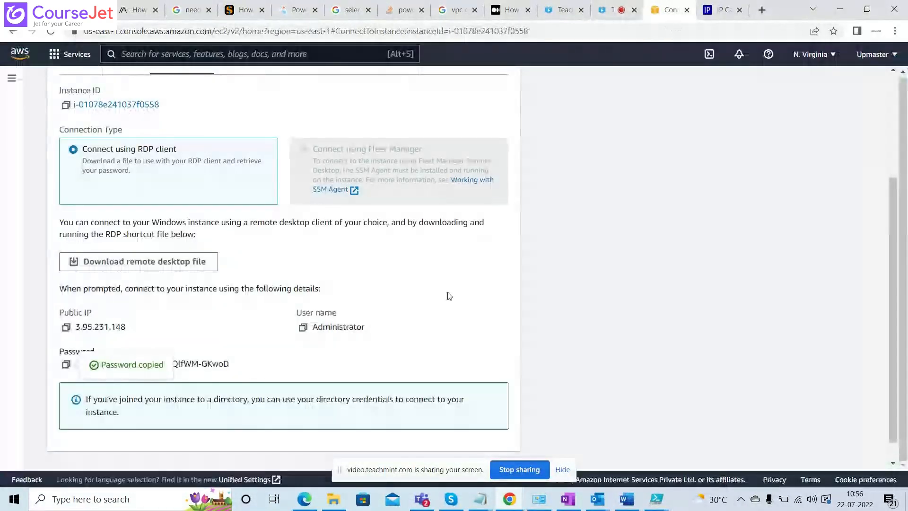
Switch to File Explorer, open the 3.95.231.148 remote desktop file in Downloads and accept connecting to the unknown publisher.
mouse_move(331, 500)
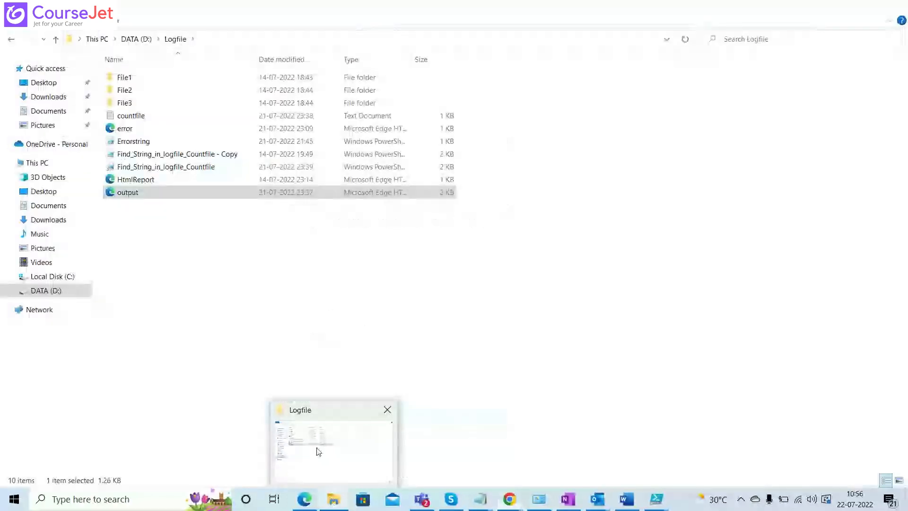
left_click(318, 452)
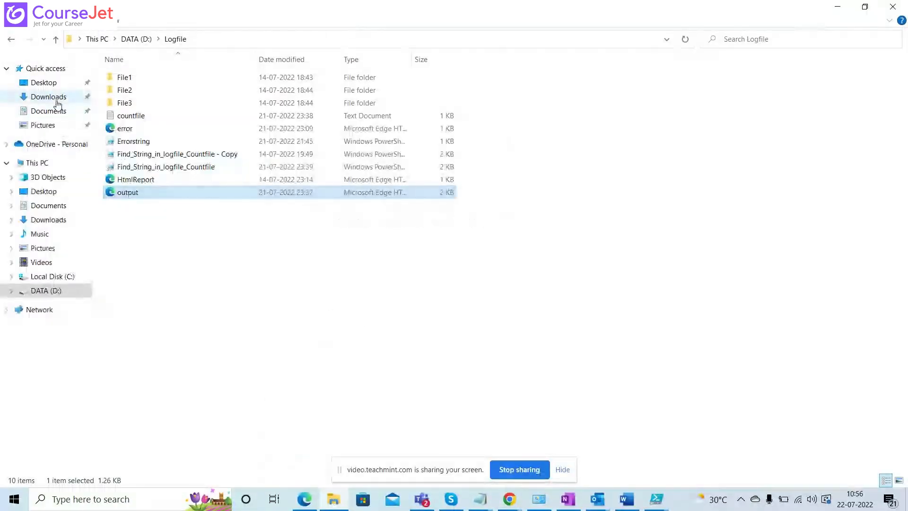
left_click(70, 101)
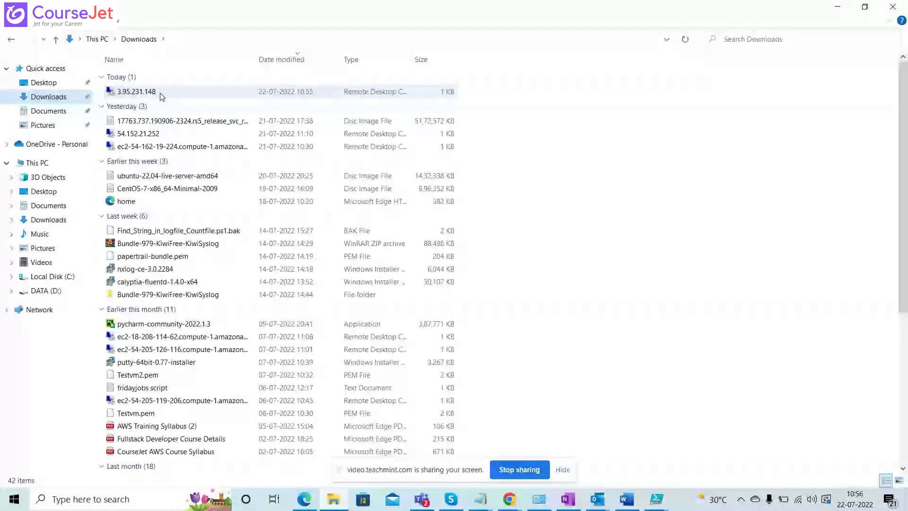
double_click(161, 94)
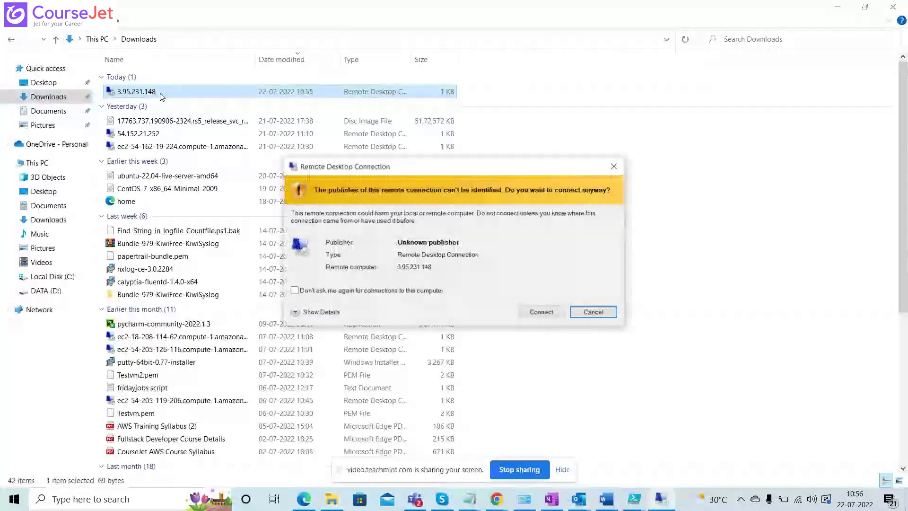
left_click(540, 313)
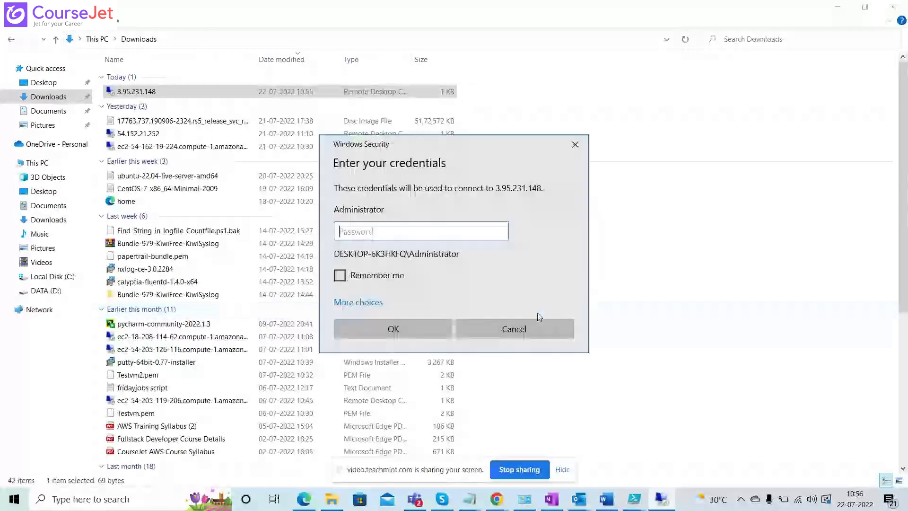
Sign in to the remote desktop with the copied Administrator password and connect despite the certificate errors.
key("alt+Tab")
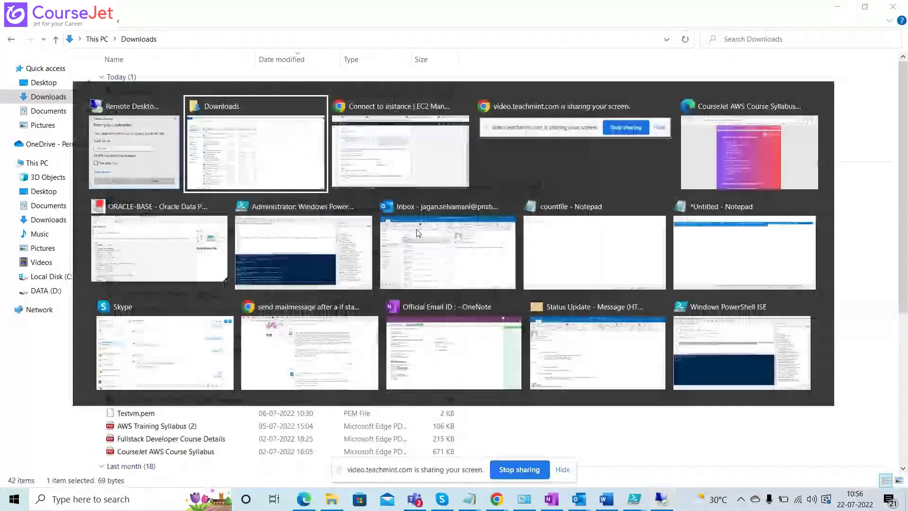
key("alt+Tab")
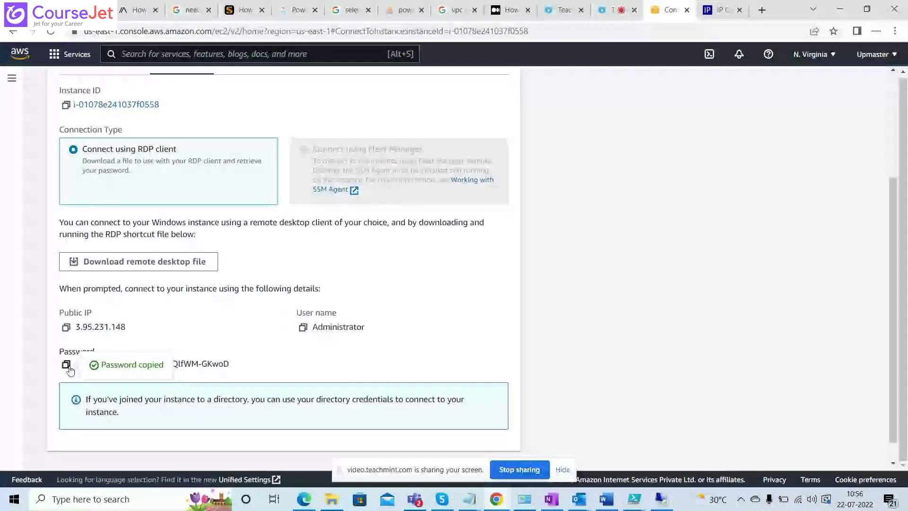
key("alt+Tab")
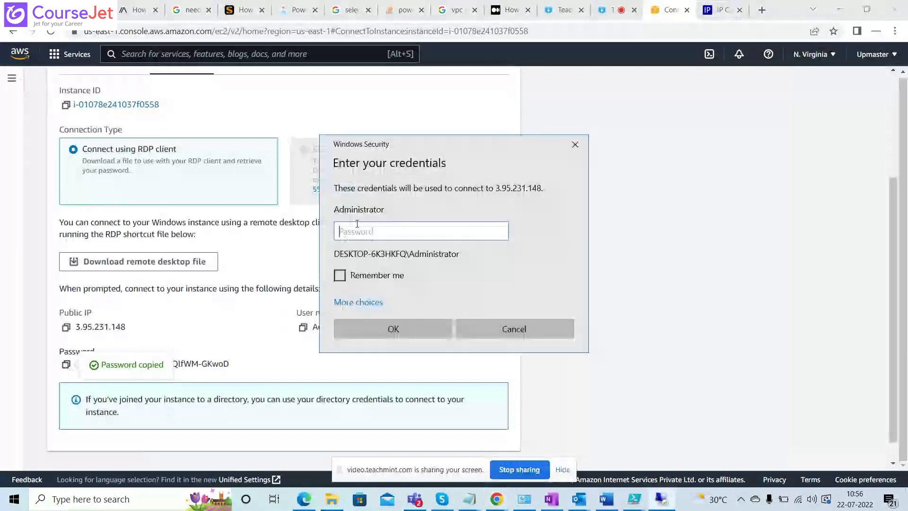
key("ctrl+v")
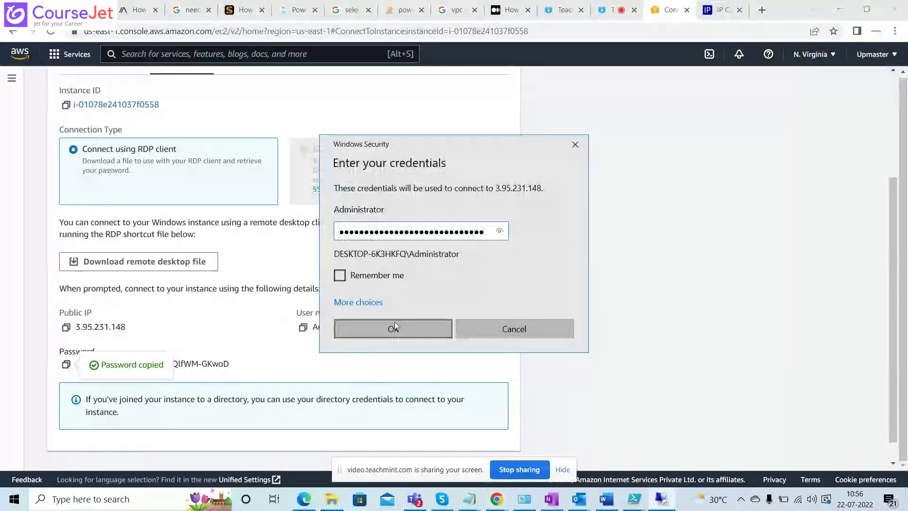
left_click(396, 329)
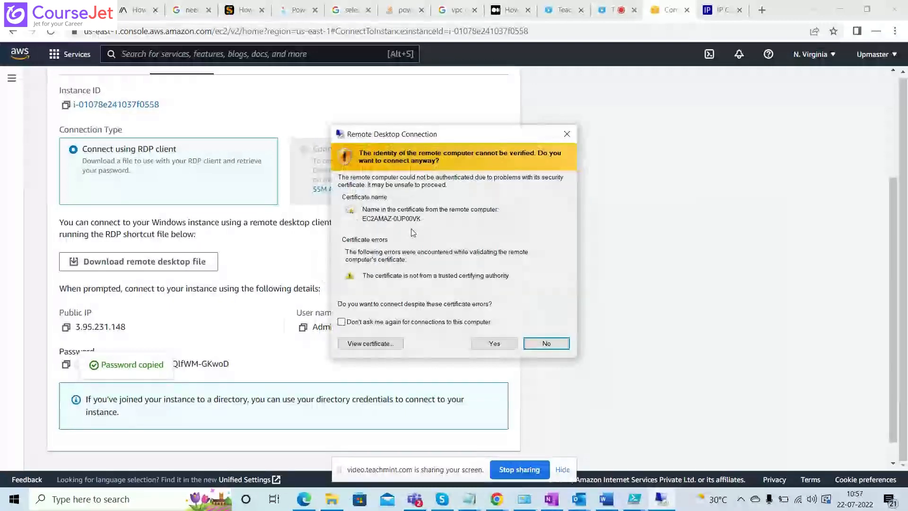
left_click(495, 343)
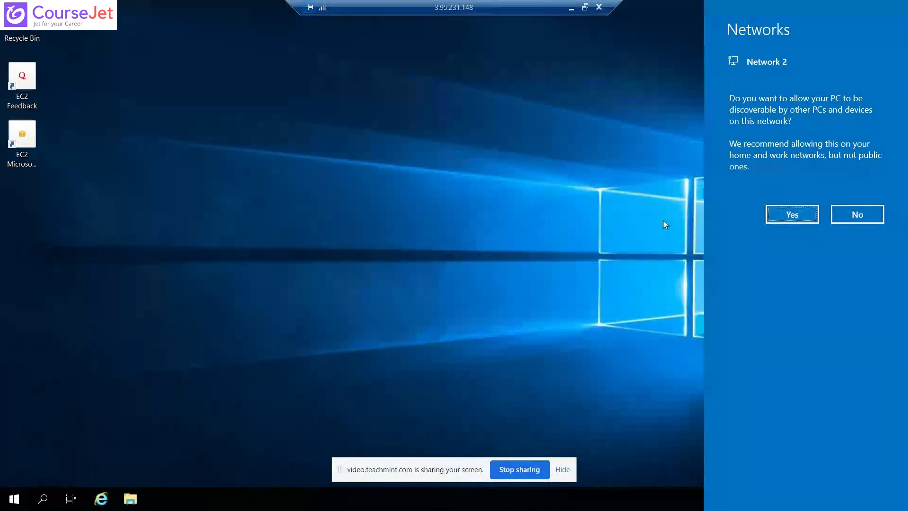
Allow the remote PC to be discoverable on Network 2, and disconnect the remote session.
left_click(783, 214)
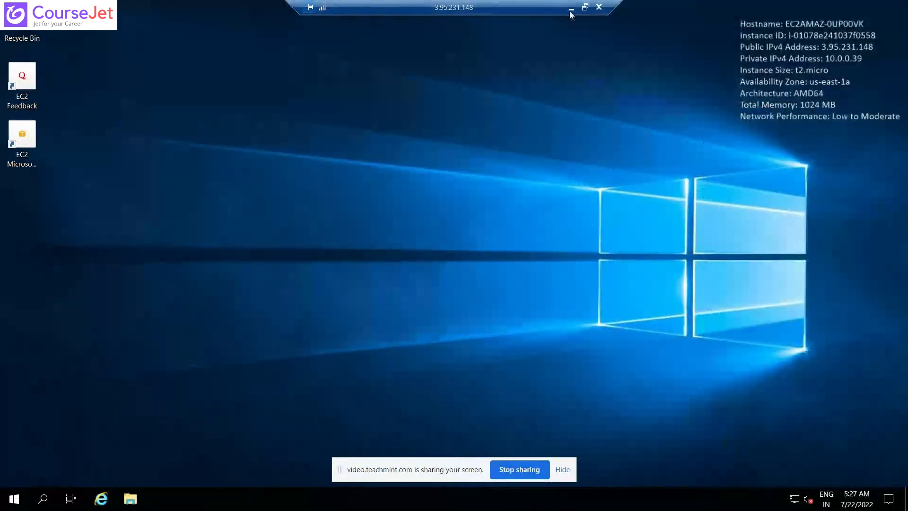
left_click(586, 8)
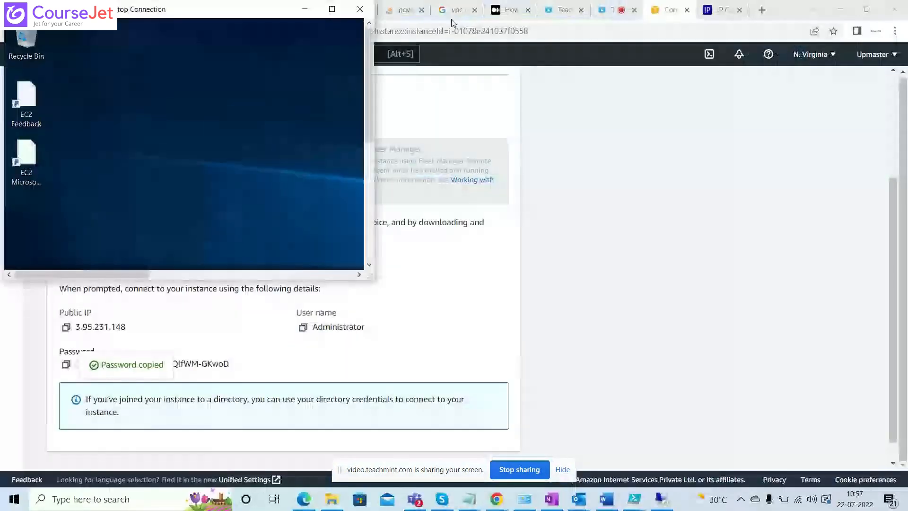
left_click(360, 9)
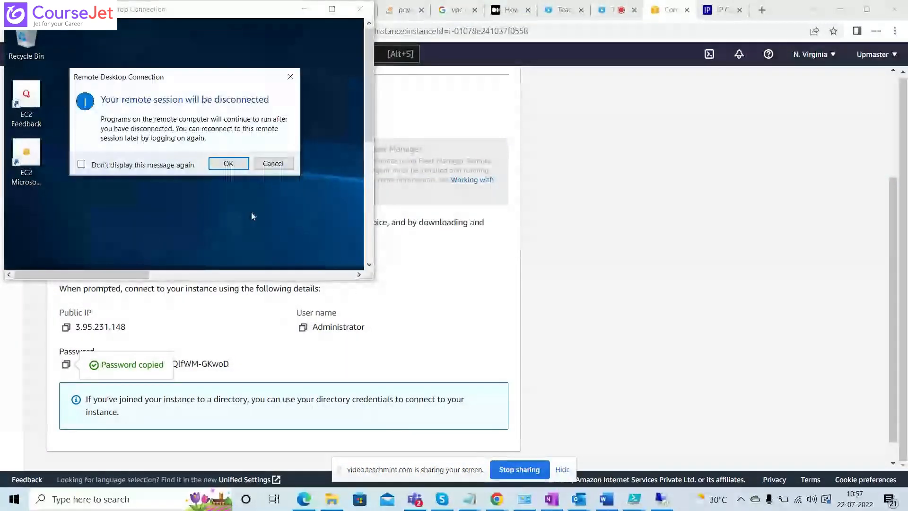
left_click(228, 164)
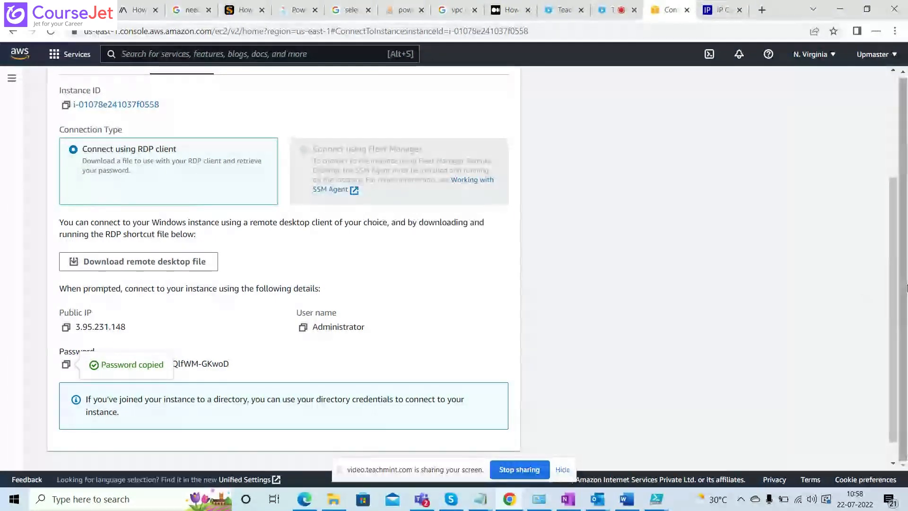
Leave the Connect to instance page for the Instances list, and open the Security groups list in the VPC service.
left_click_drag(886, 279, 889, 160)
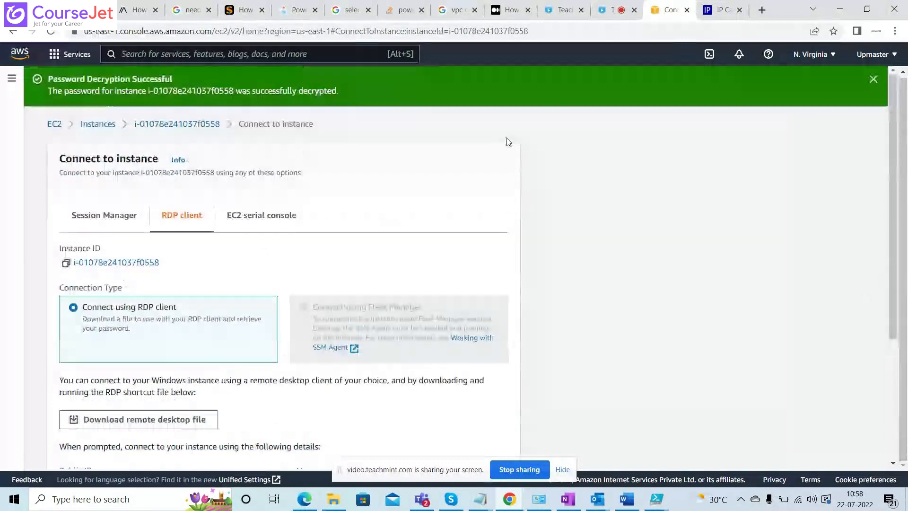
left_click(98, 124)
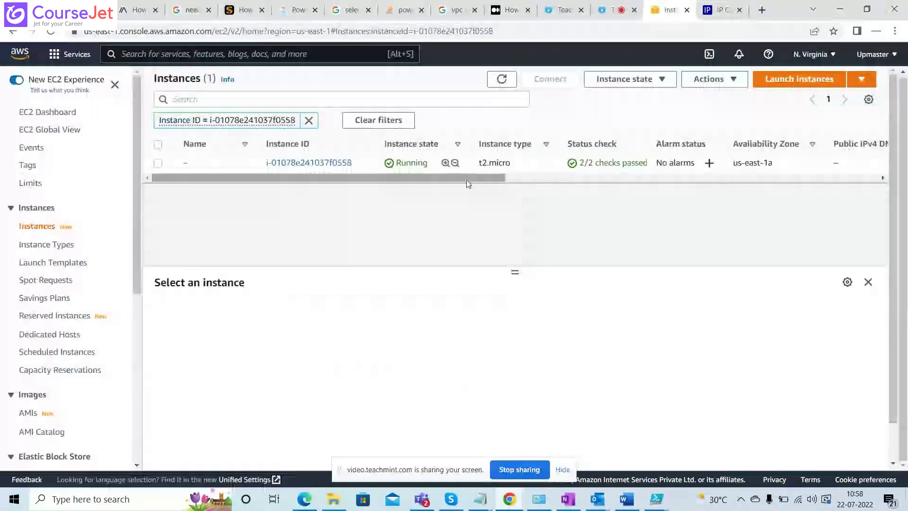
left_click(204, 53)
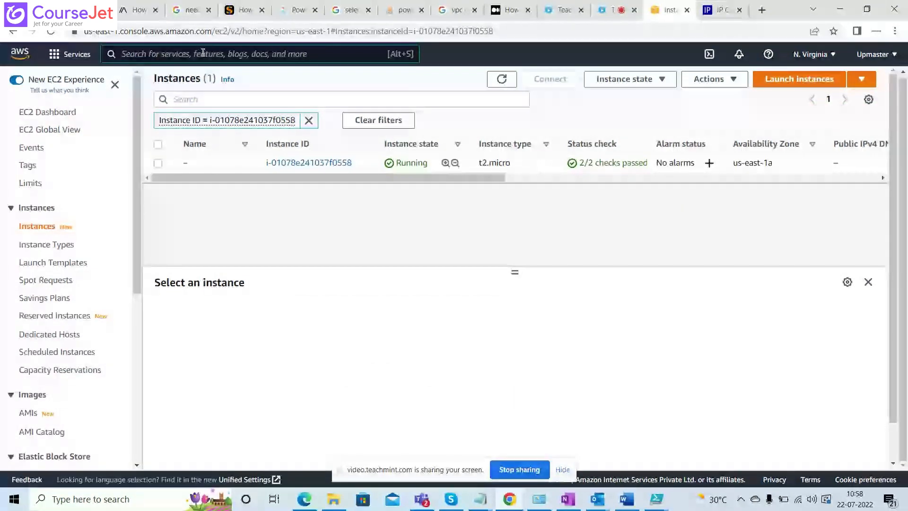
left_click(56, 55)
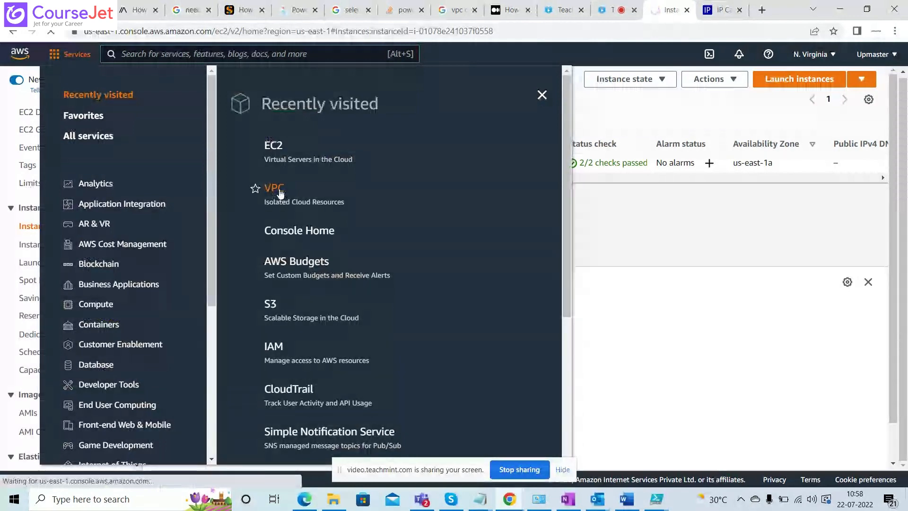
left_click(280, 192)
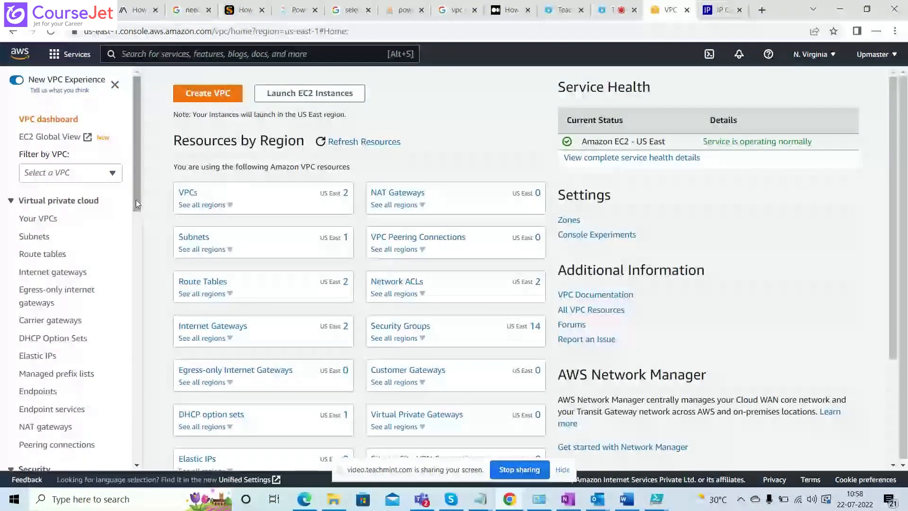
left_click_drag(134, 207, 138, 310)
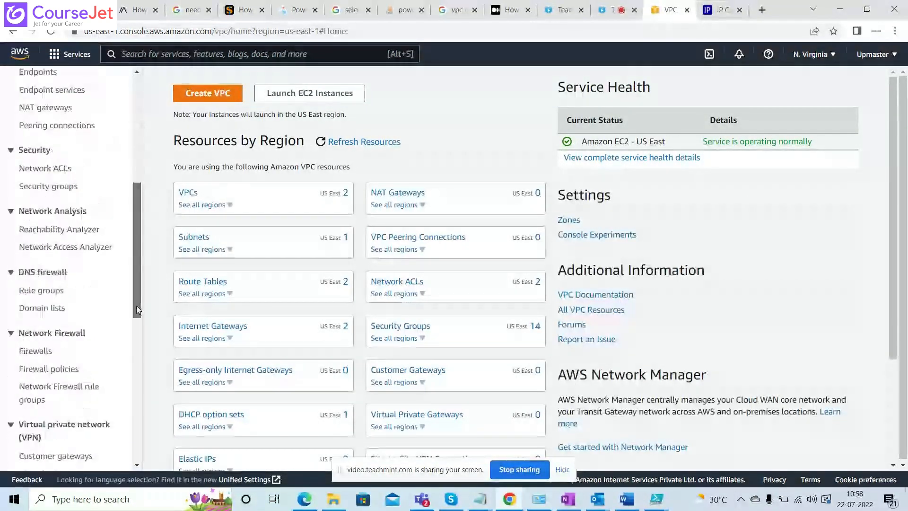
left_click(46, 190)
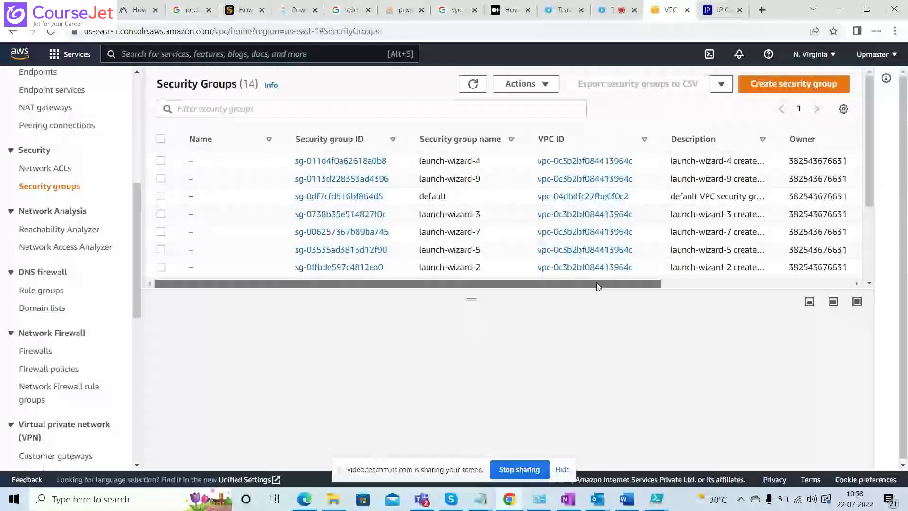
Select all security groups in the list except the default group of vpc-04dbdfc27fbe0f0c2.
left_click_drag(598, 286, 176, 170)
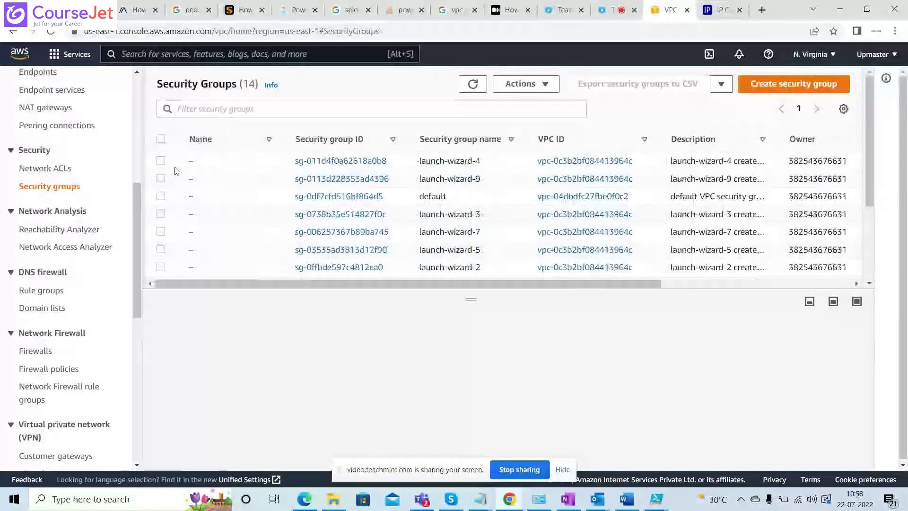
left_click(161, 160)
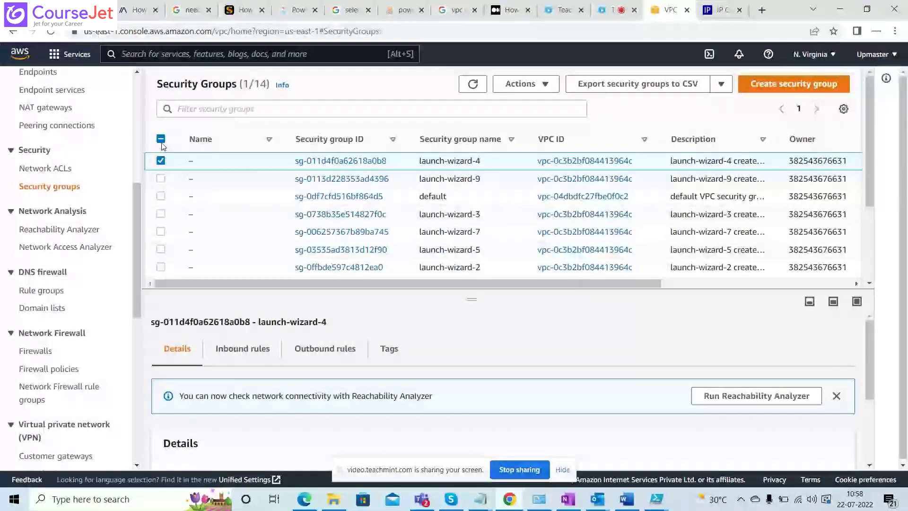
left_click(161, 141)
left_click(161, 139)
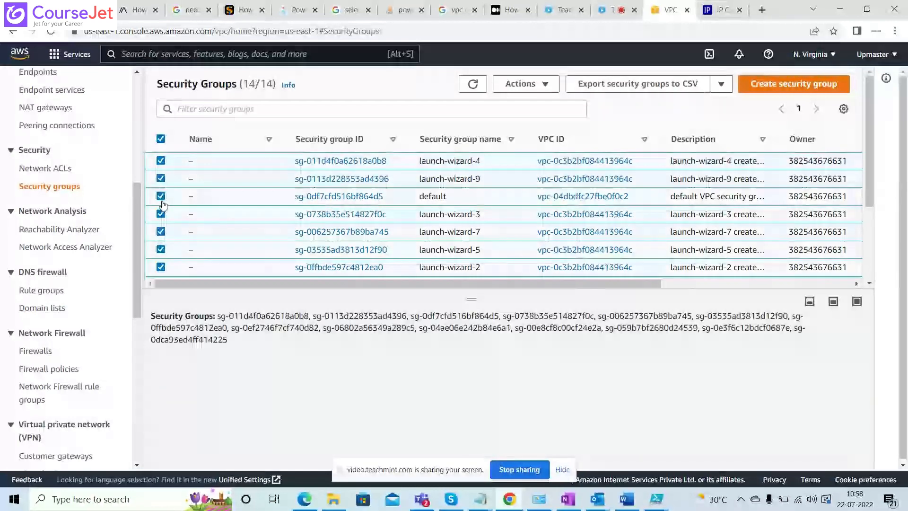
left_click(161, 197)
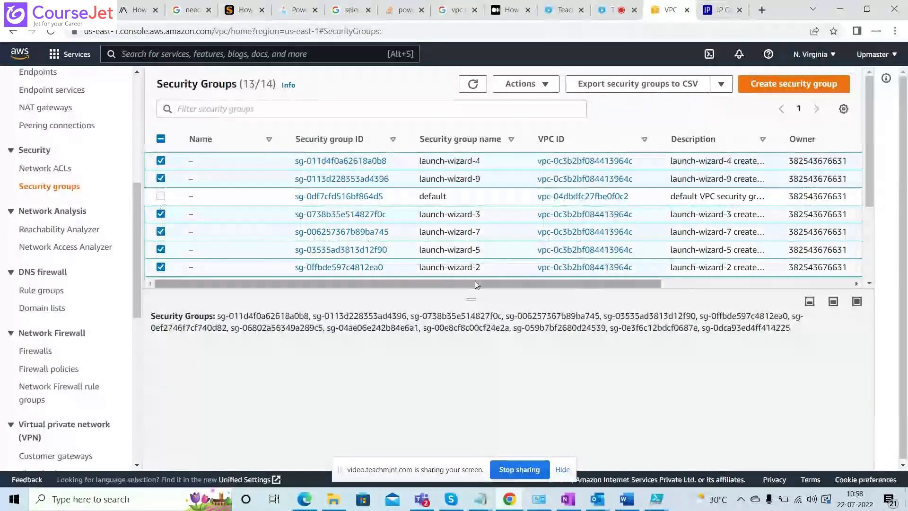
mouse_move(476, 285)
left_mouse_down()
mouse_move(669, 285)
mouse_move(466, 288)
left_mouse_up()
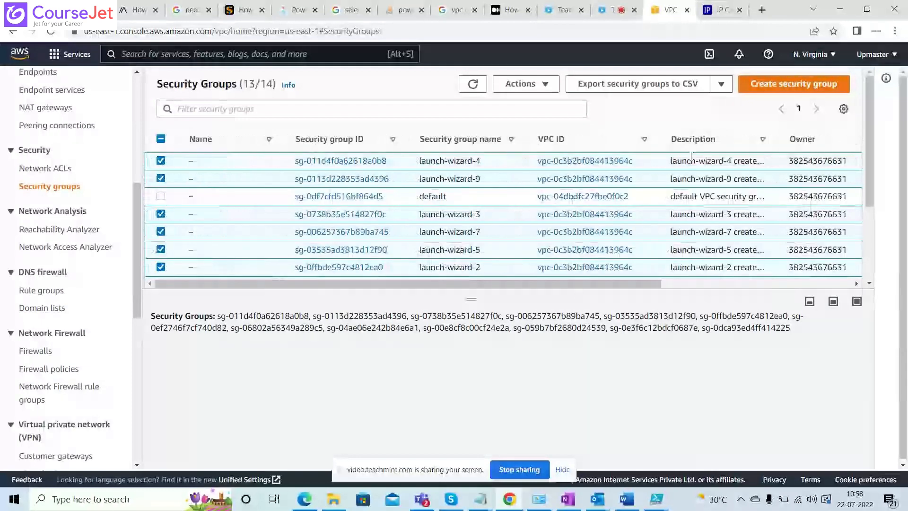
left_click(554, 90)
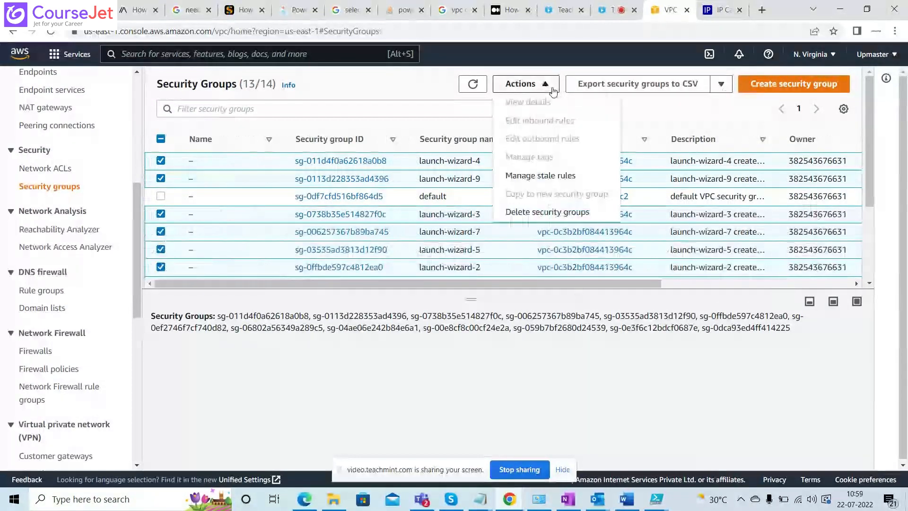
left_click(550, 211)
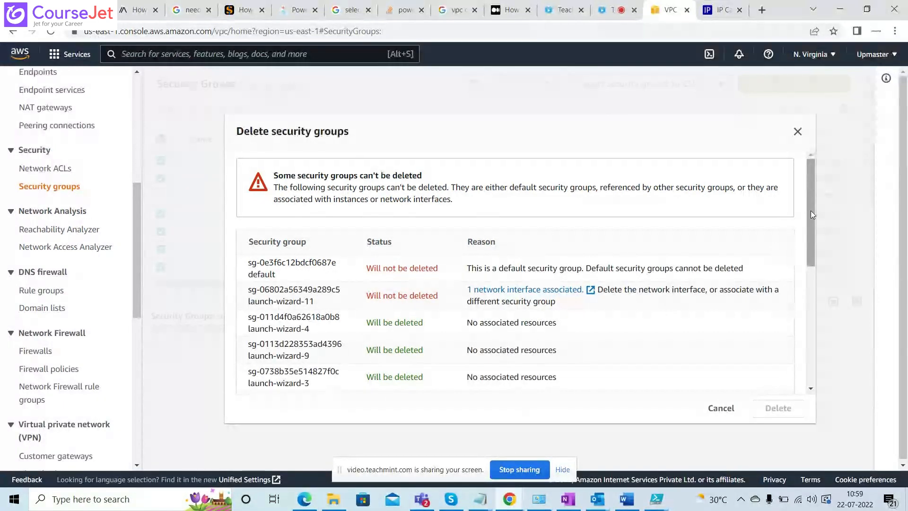
left_click(804, 136)
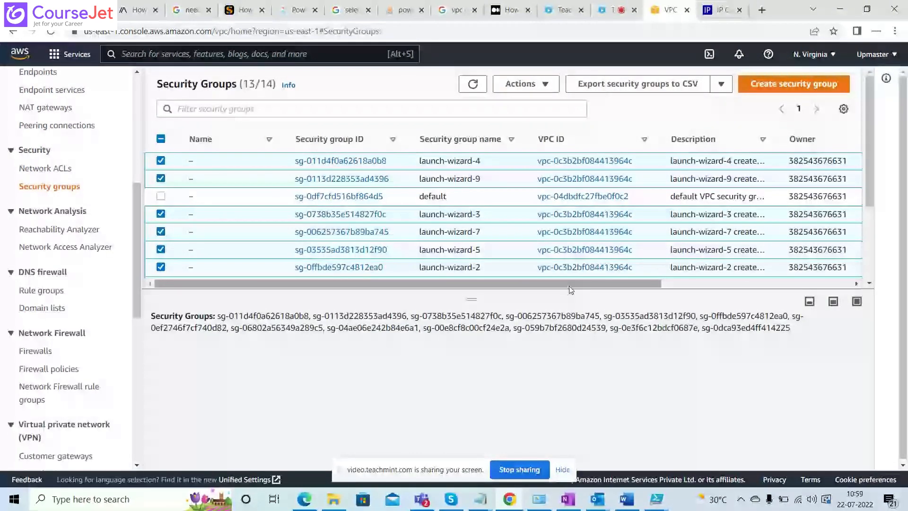
Exclude the Myrdpport group and the default group of vpc-0c3b2bf084413964c from the security group selection.
left_click_drag(569, 286, 371, 291)
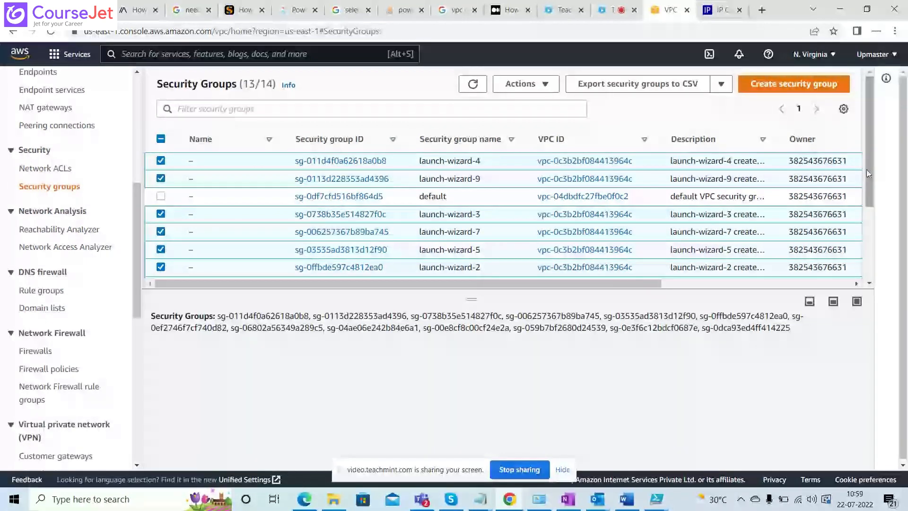
left_click_drag(869, 174, 876, 253)
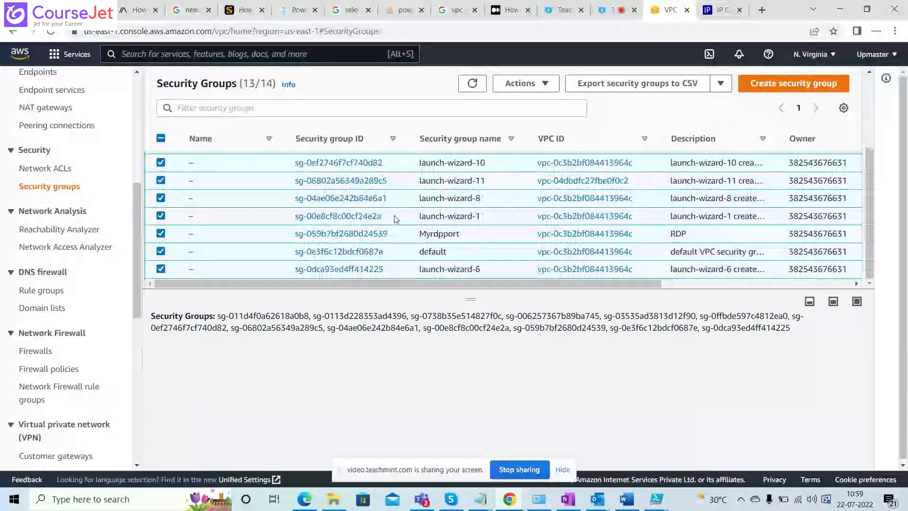
left_click(160, 233)
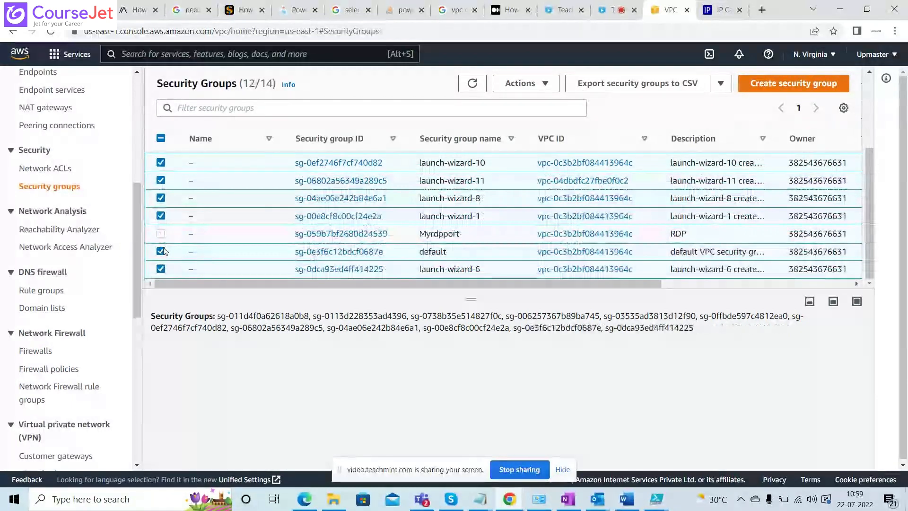
left_click(161, 251)
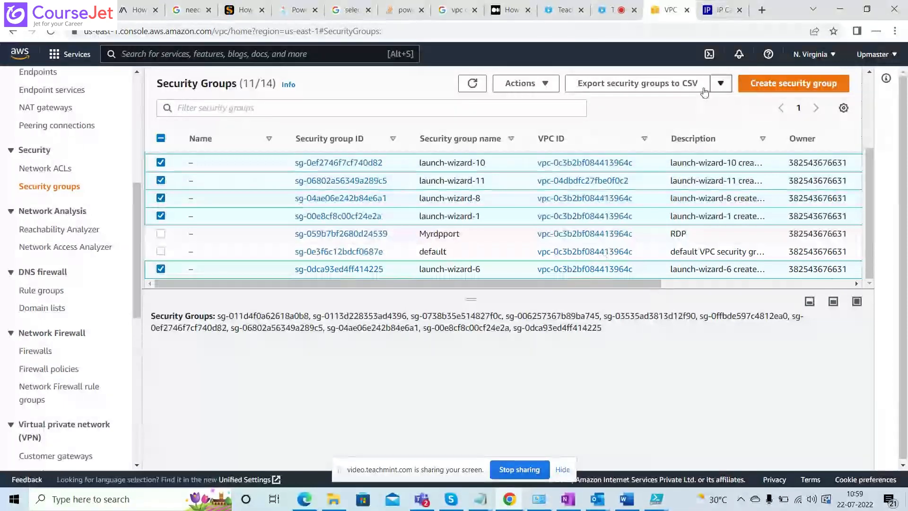
Delete the selected launch-wizard security groups, confirming with the word delete, and refresh the list.
left_click(535, 89)
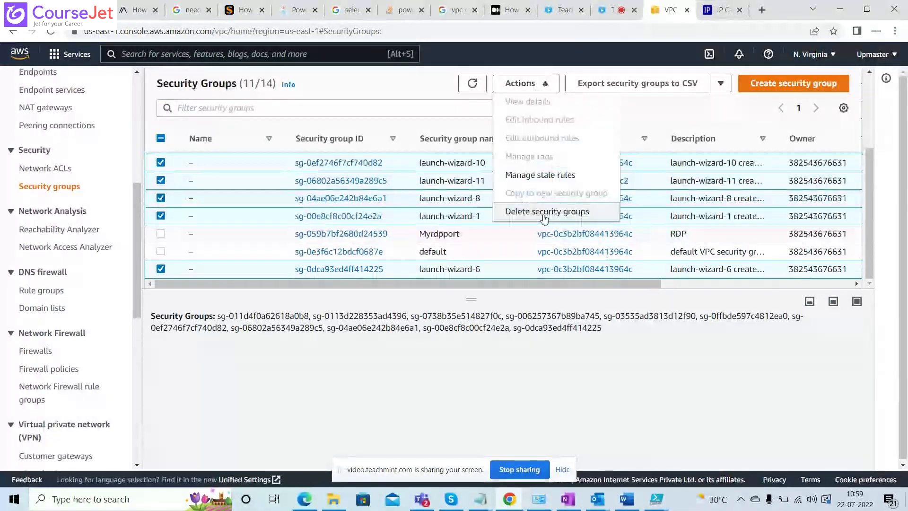
left_click(544, 216)
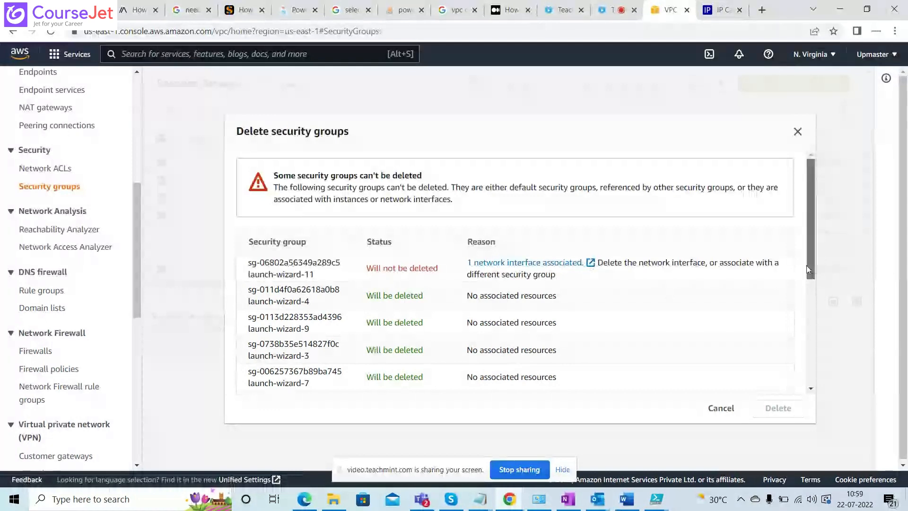
left_click_drag(807, 266, 812, 379)
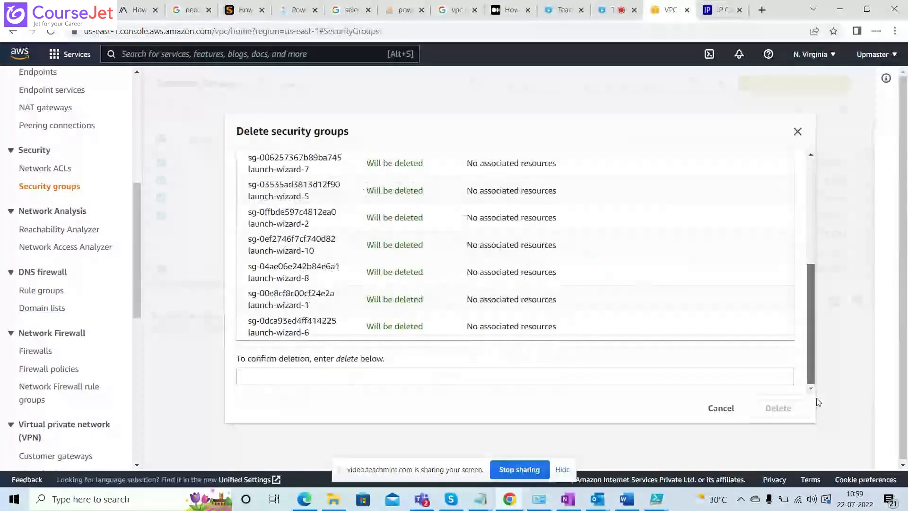
left_click(516, 378)
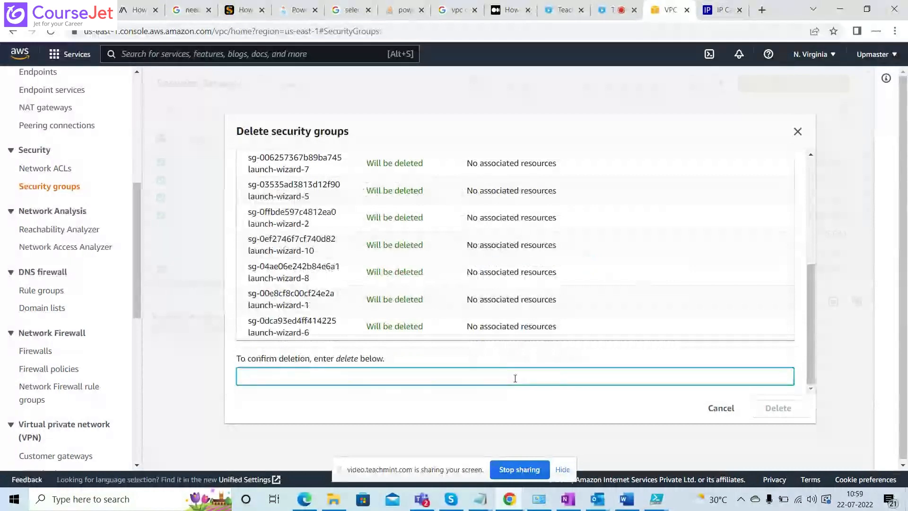
type("deleet")
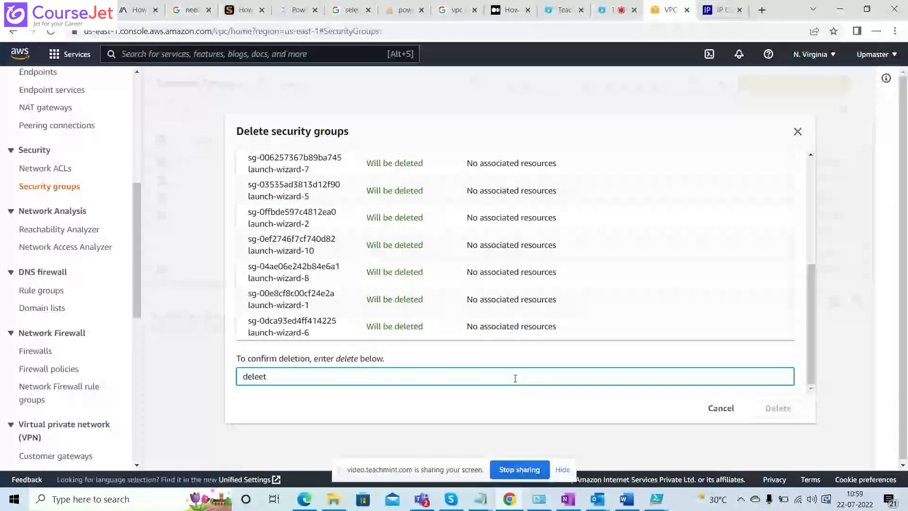
key("BackSpace")
key("BackSpace")
key("BackSpace")
type("ete")
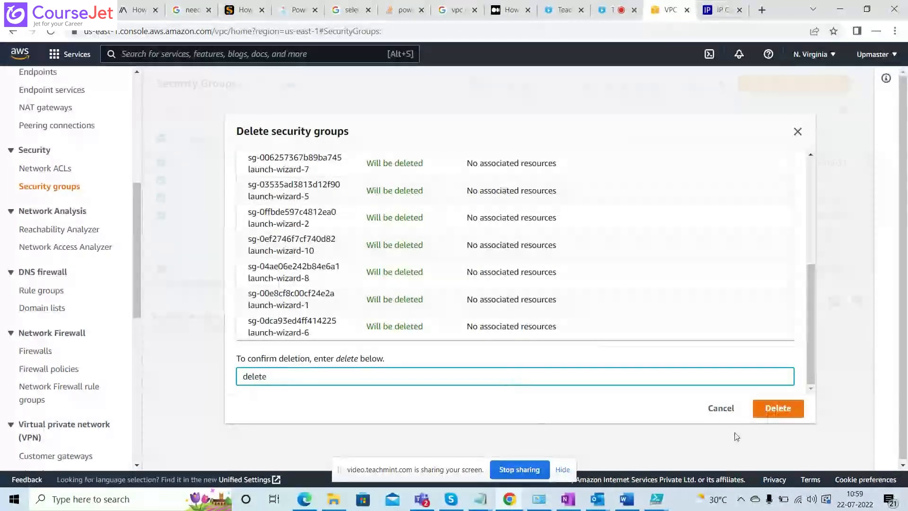
left_click(778, 410)
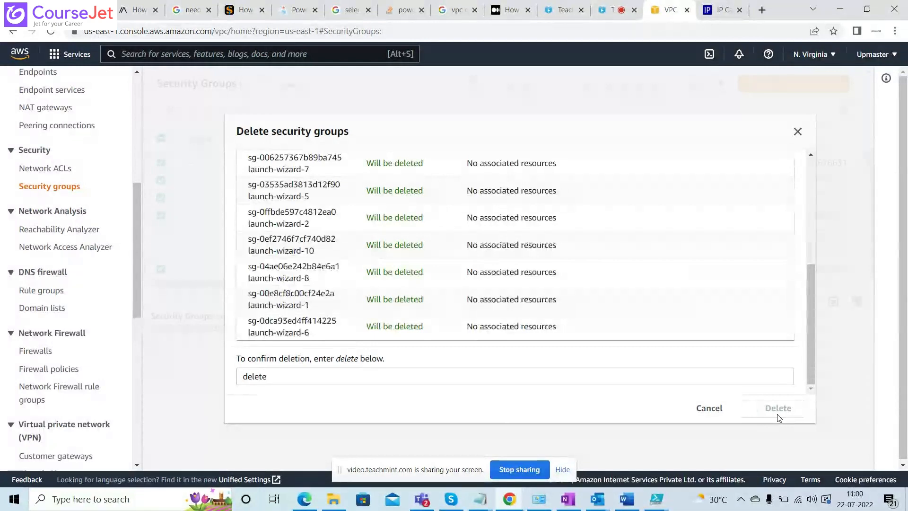
left_click_drag(810, 345, 810, 216)
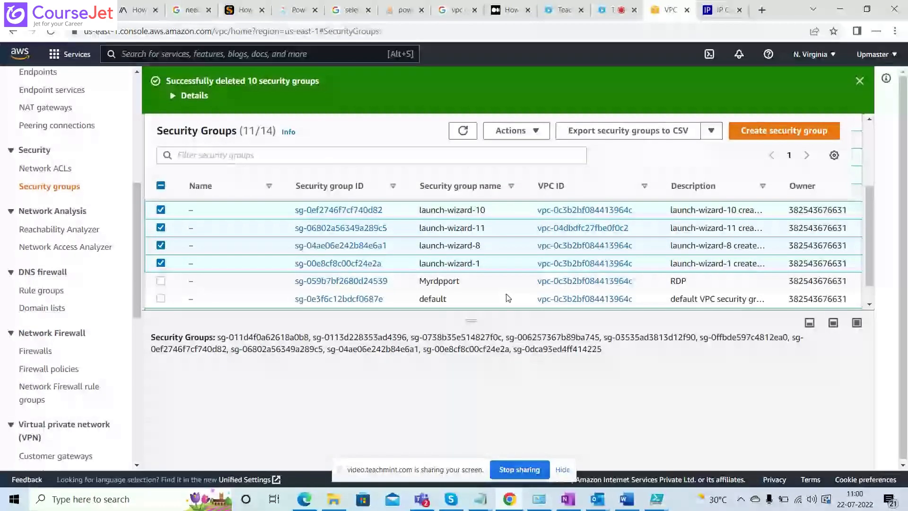
left_click(463, 130)
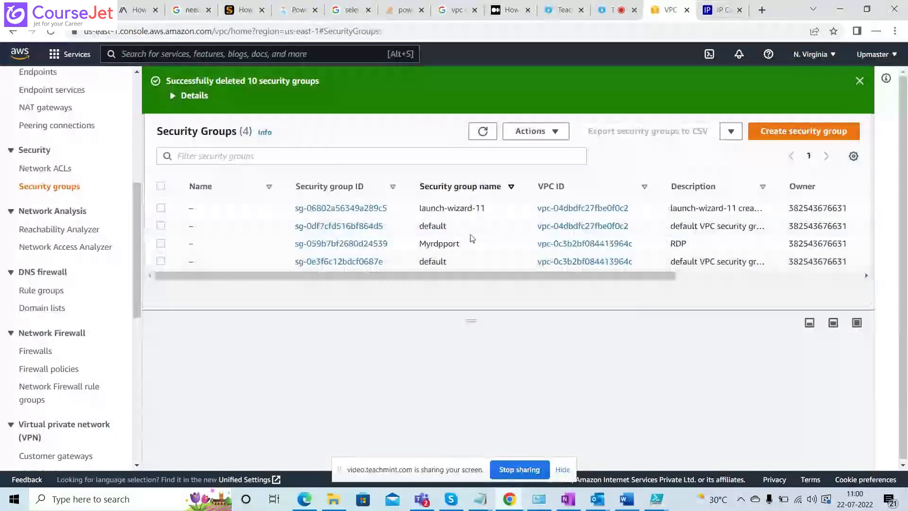
Delete only the Myrdpport security group and refresh the security group list.
left_click_drag(471, 320, 472, 355)
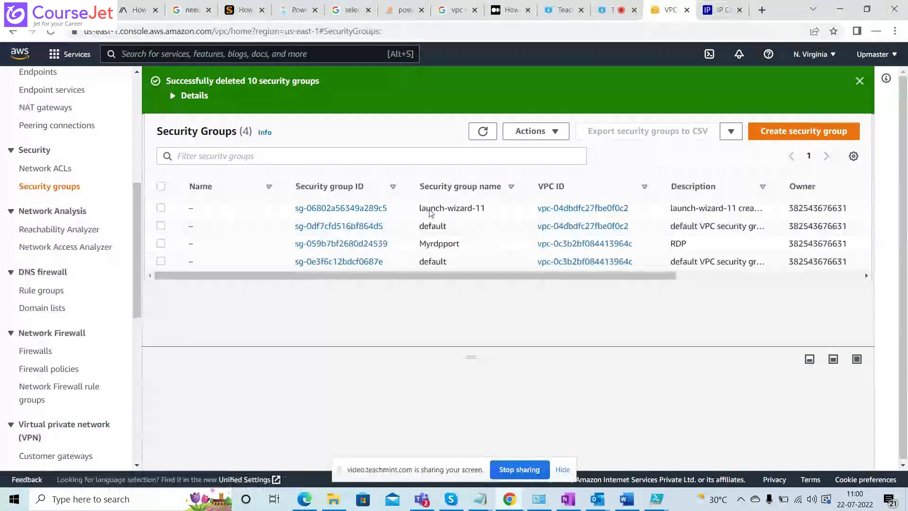
left_click(162, 227)
left_click(161, 243)
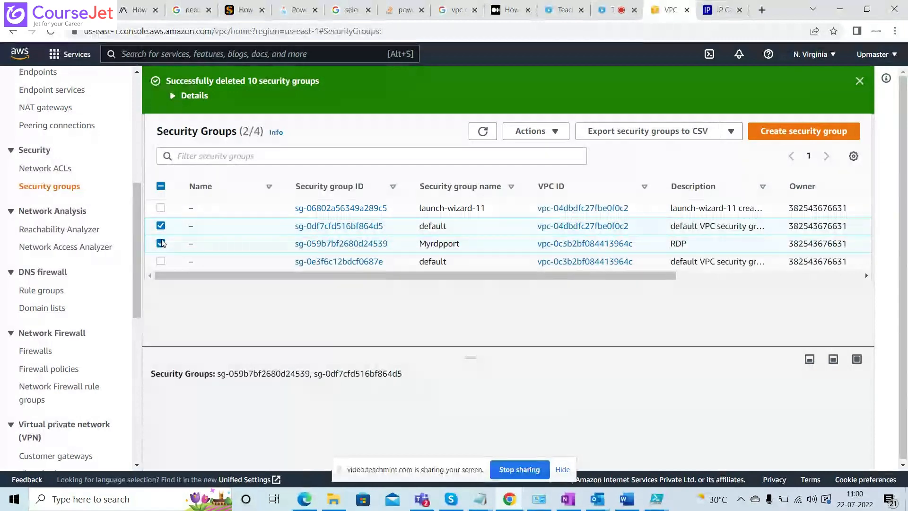
left_click(161, 227)
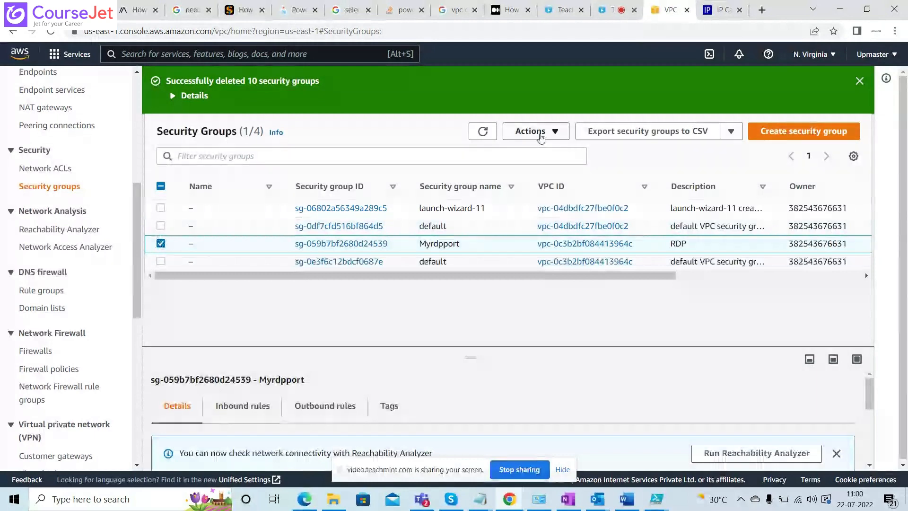
left_click(541, 137)
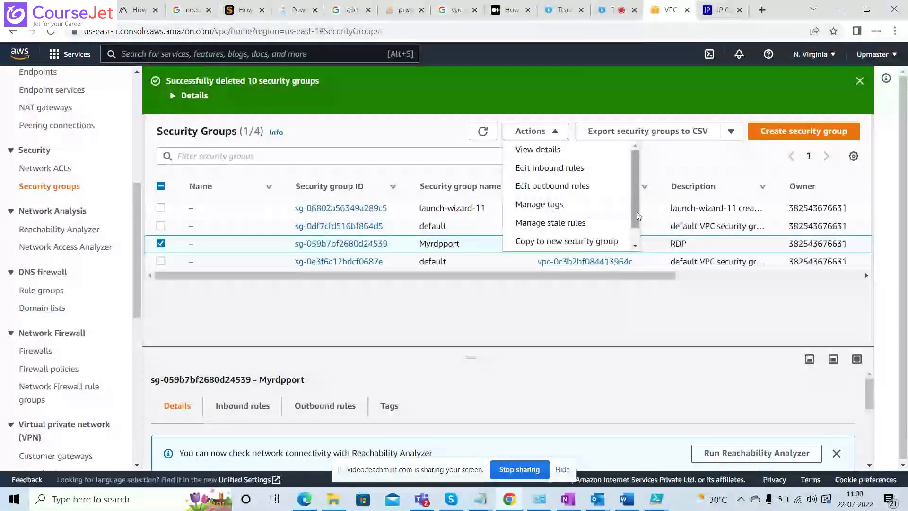
scroll(637, 216, "down", 1)
left_click(568, 241)
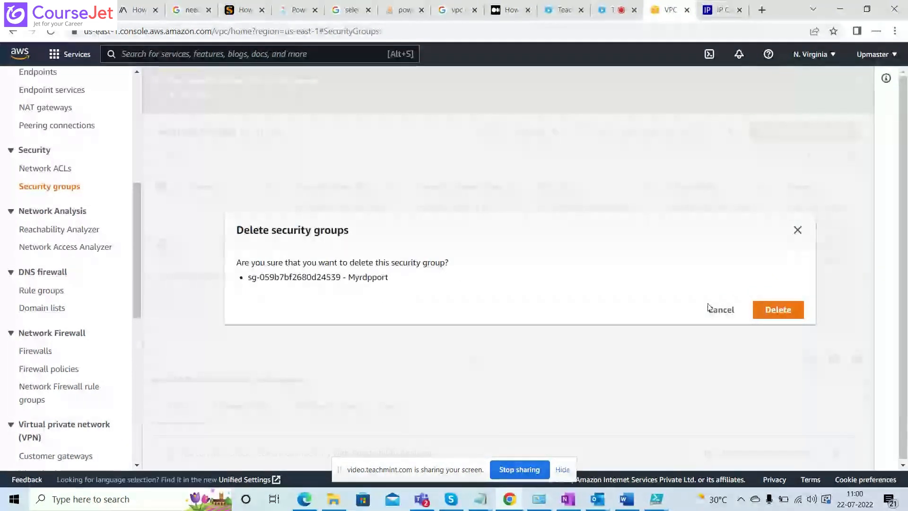
left_click(778, 310)
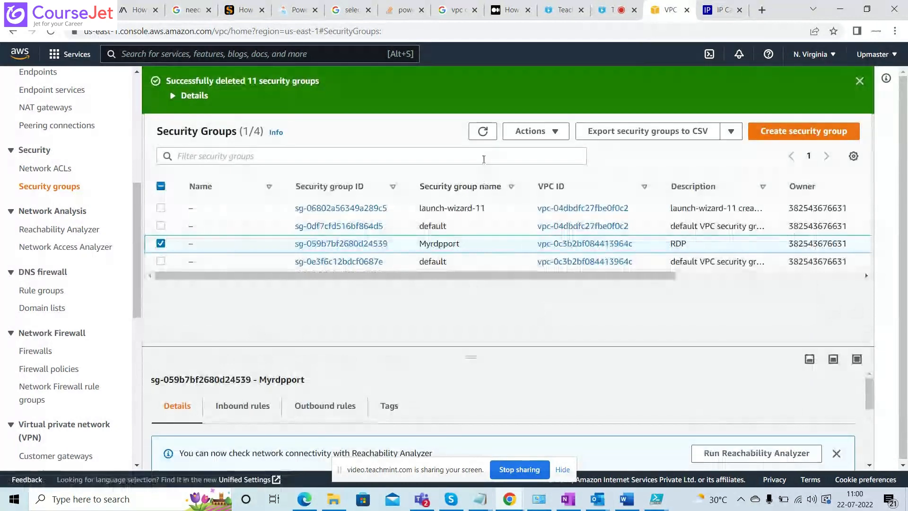
left_click(482, 134)
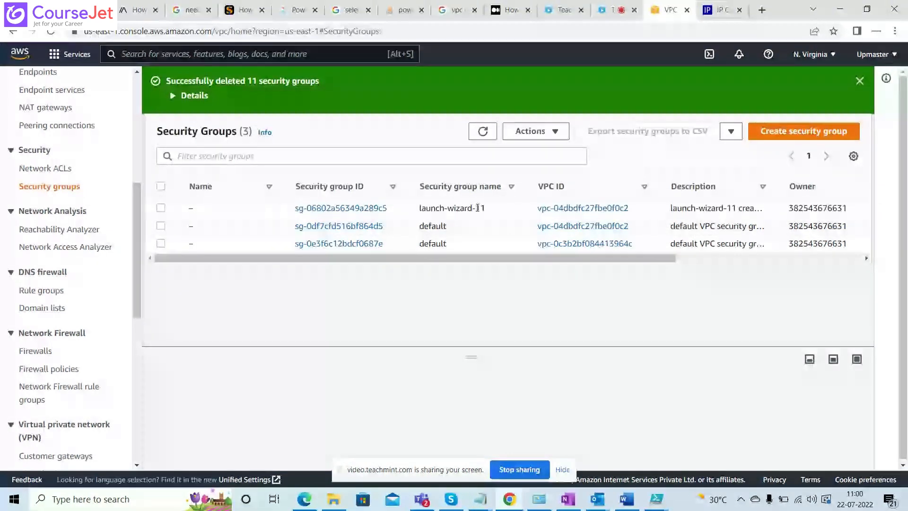
Select the launch-wizard-11 security group and examine its inbound rule, including port range and source.
left_click_drag(477, 207, 385, 211)
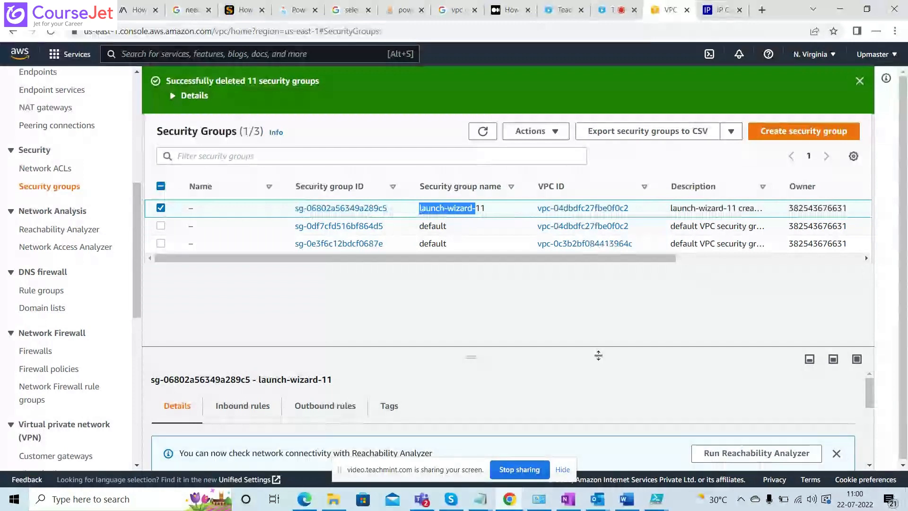
left_click_drag(468, 358, 466, 232)
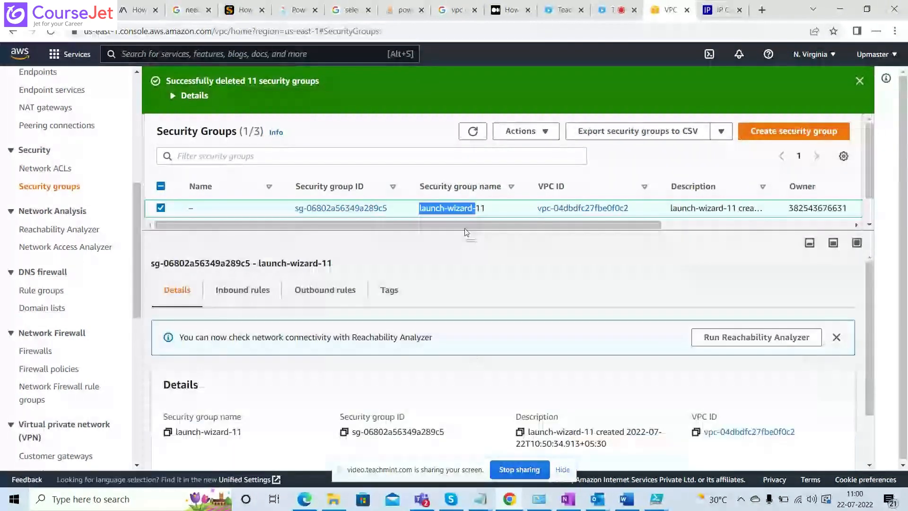
left_click(253, 296)
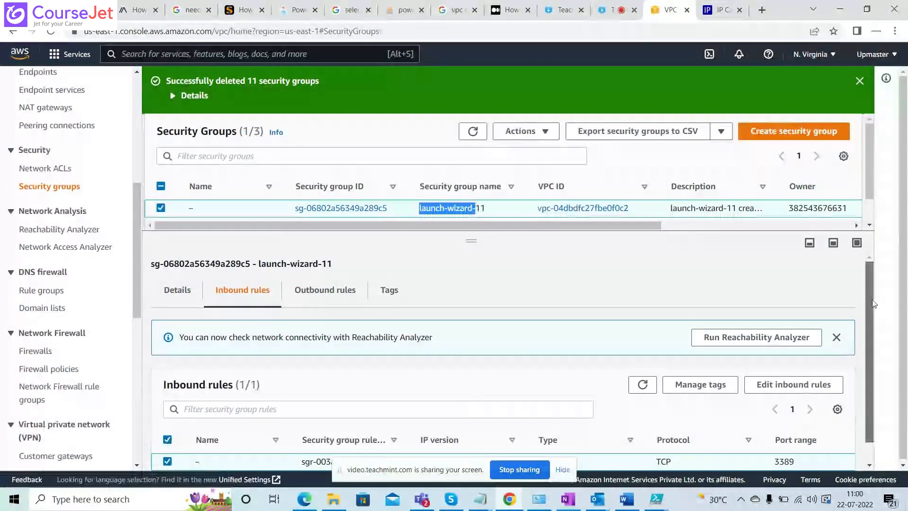
left_click_drag(875, 304, 877, 399)
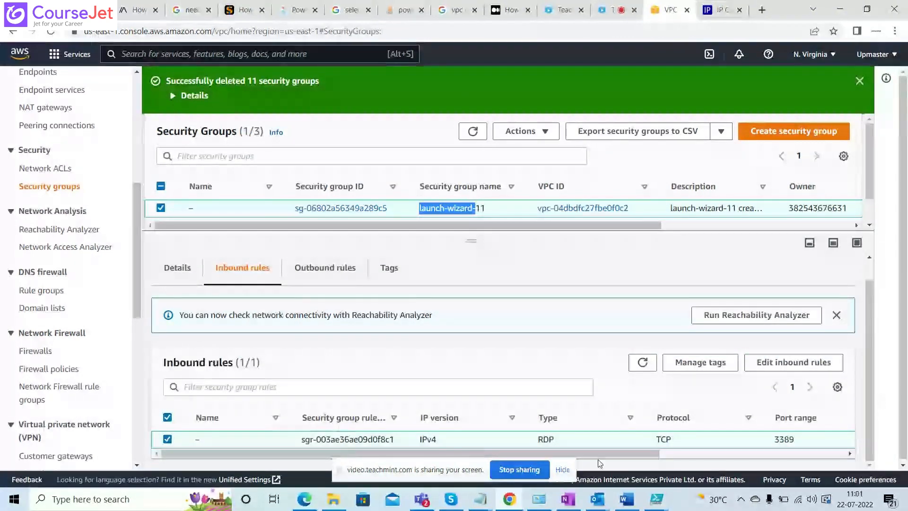
left_click_drag(640, 453, 389, 450)
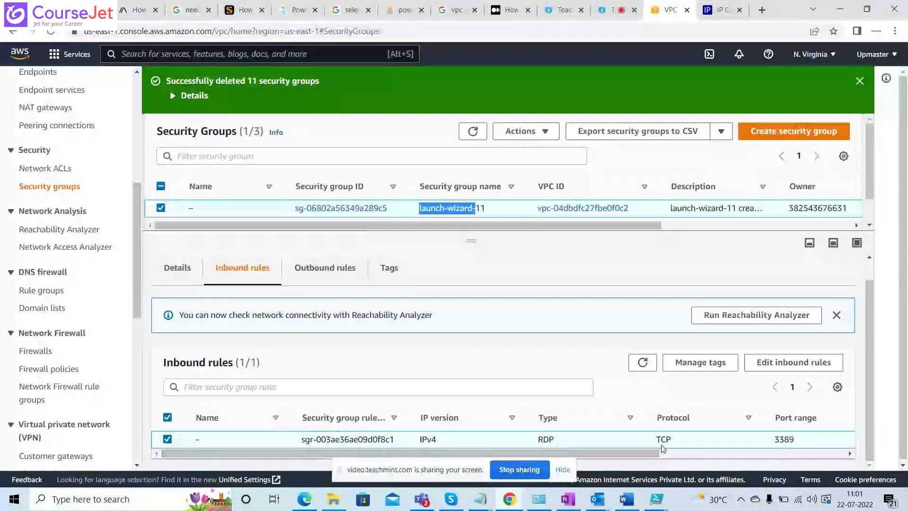
left_click_drag(646, 456, 836, 458)
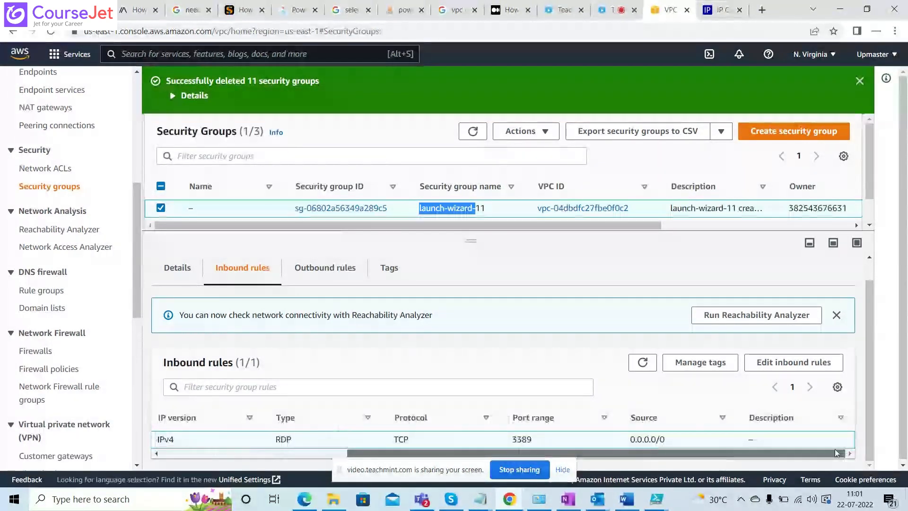
Replace the RDP inbound rule's source in launch-wizard-11 with 192.168.4.1/32 and save the rules.
left_click(794, 362)
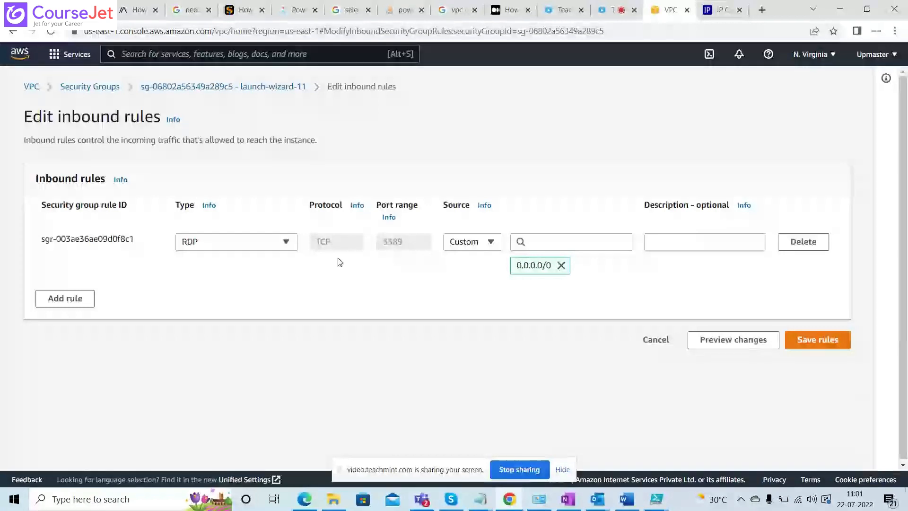
left_click(562, 266)
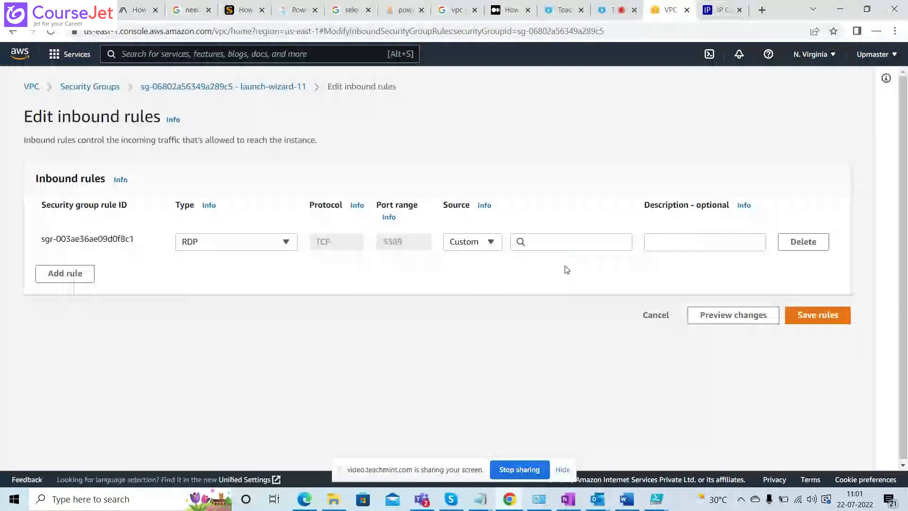
left_click(552, 246)
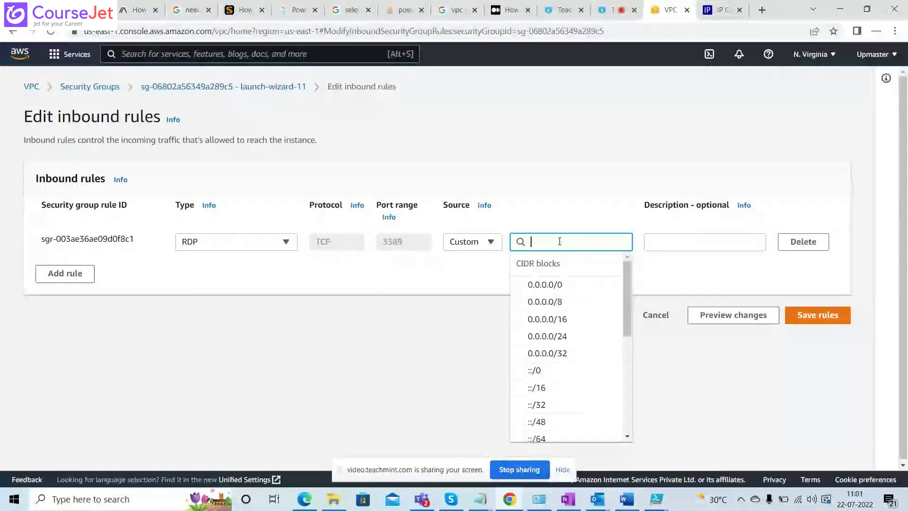
type("192.168")
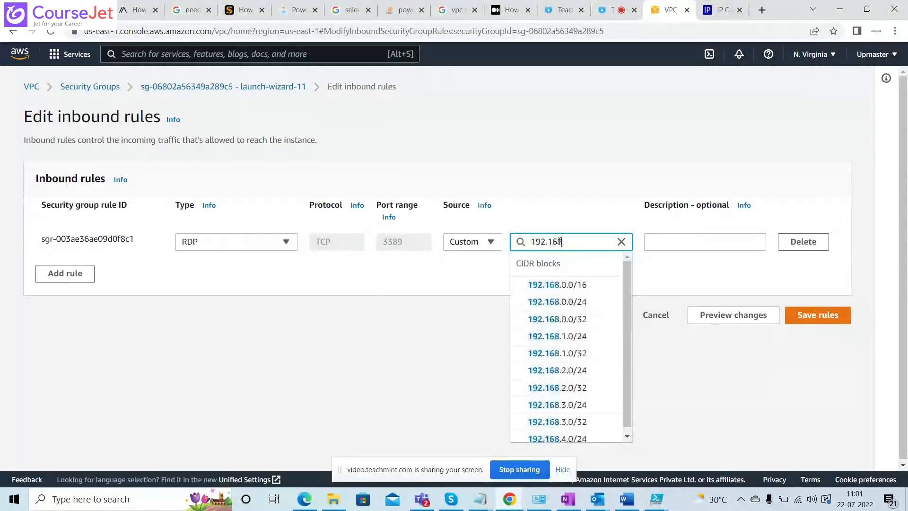
type(".")
type("4.1")
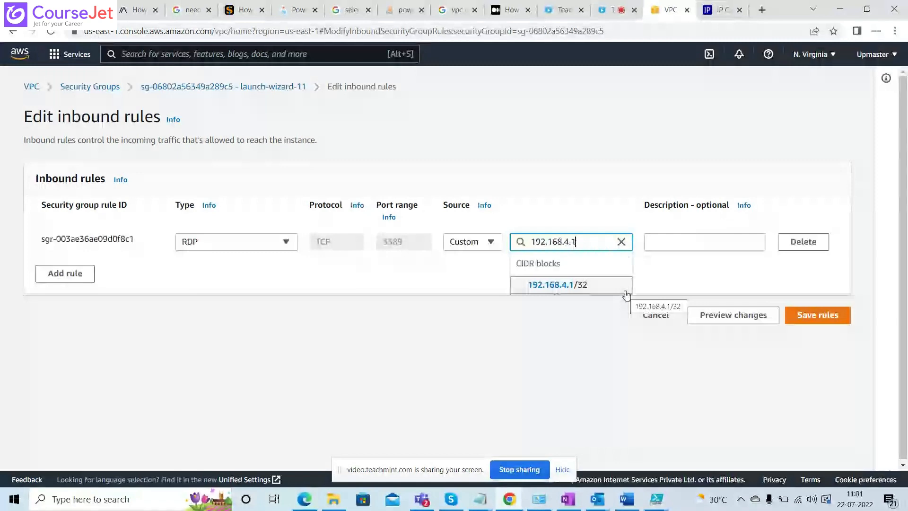
left_click(626, 289)
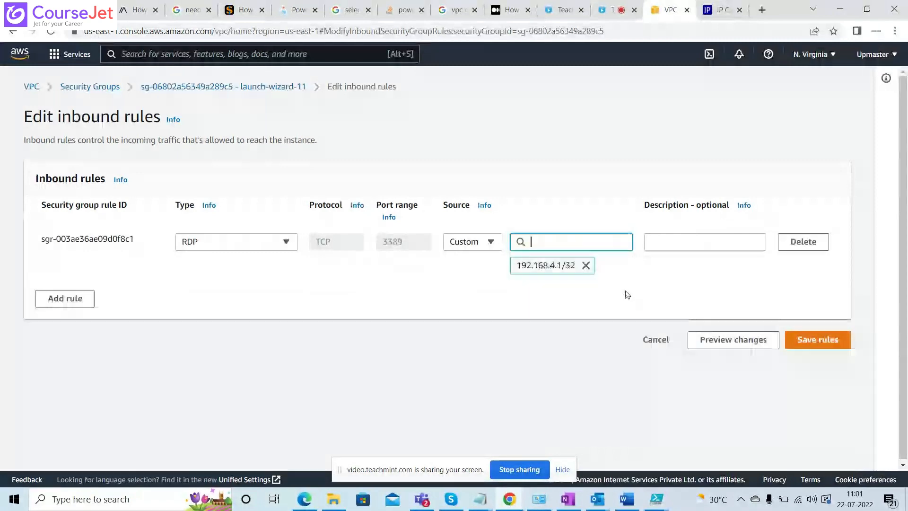
left_click(805, 341)
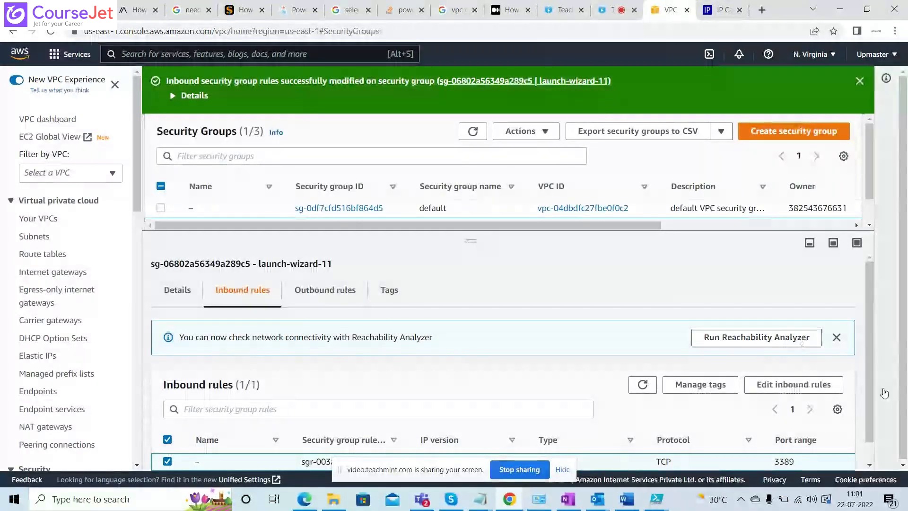
left_click_drag(874, 386, 874, 436)
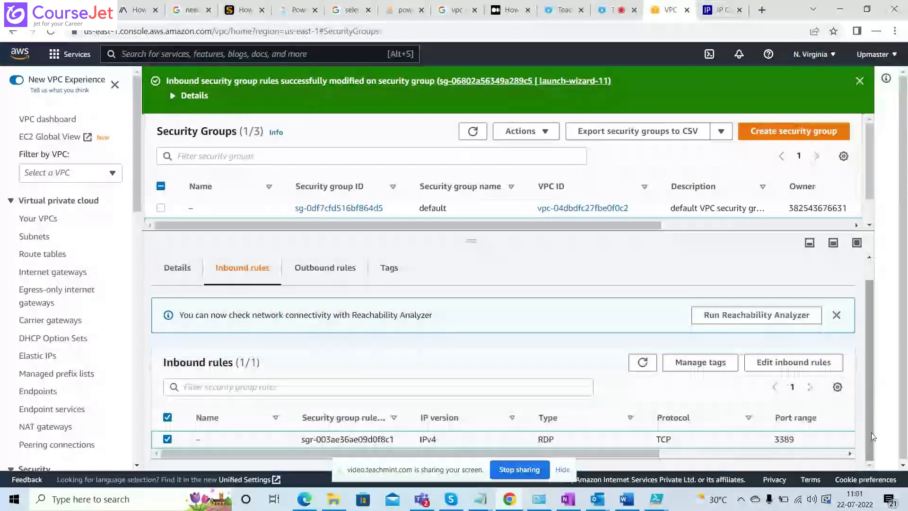
left_click_drag(564, 455, 525, 455)
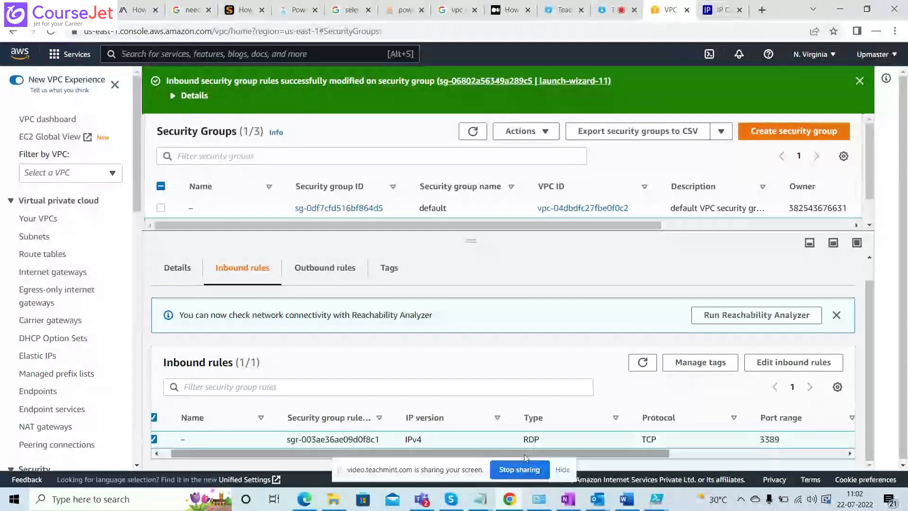
Go to the running instances in EC2 and start the old step-by-step launch wizard for a new instance.
left_click(67, 55)
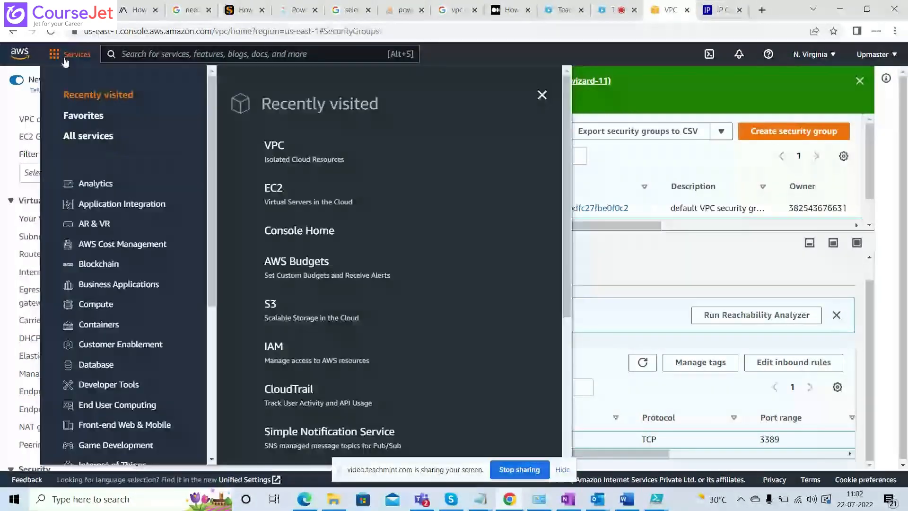
left_click(274, 192)
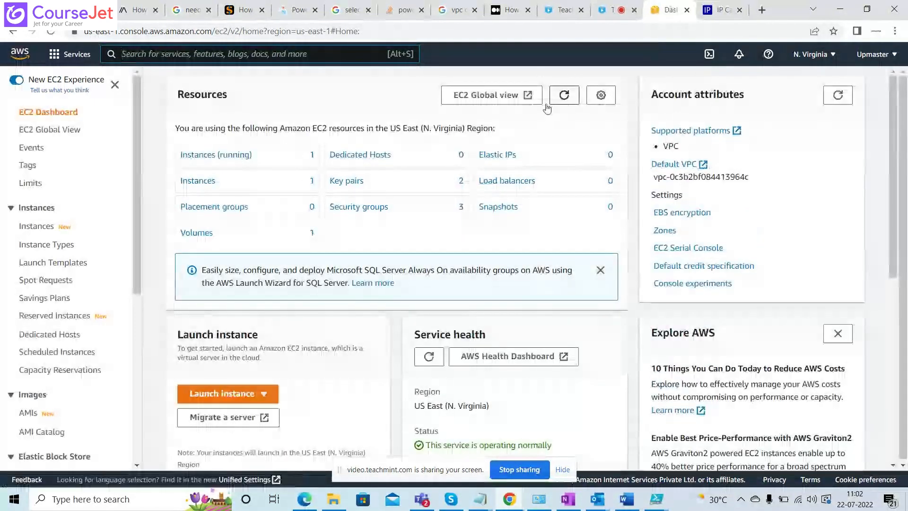
left_click(233, 162)
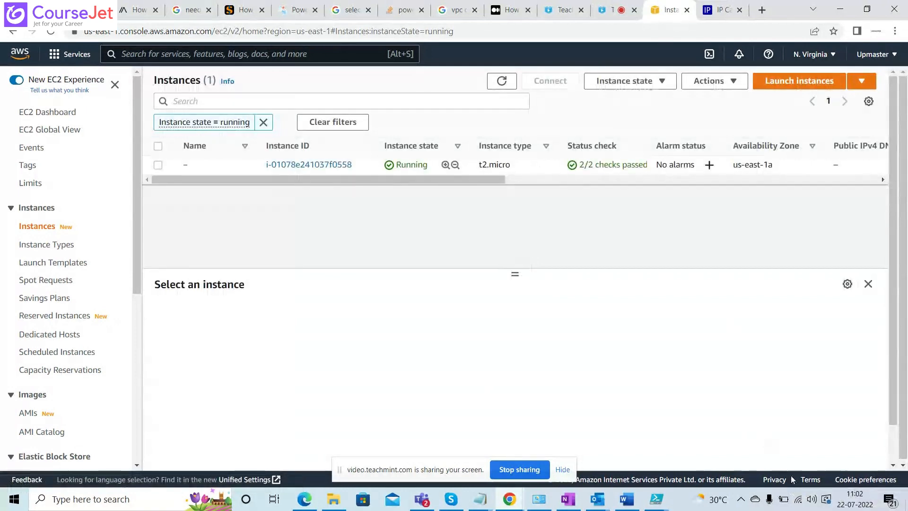
left_click(861, 84)
left_click(788, 97)
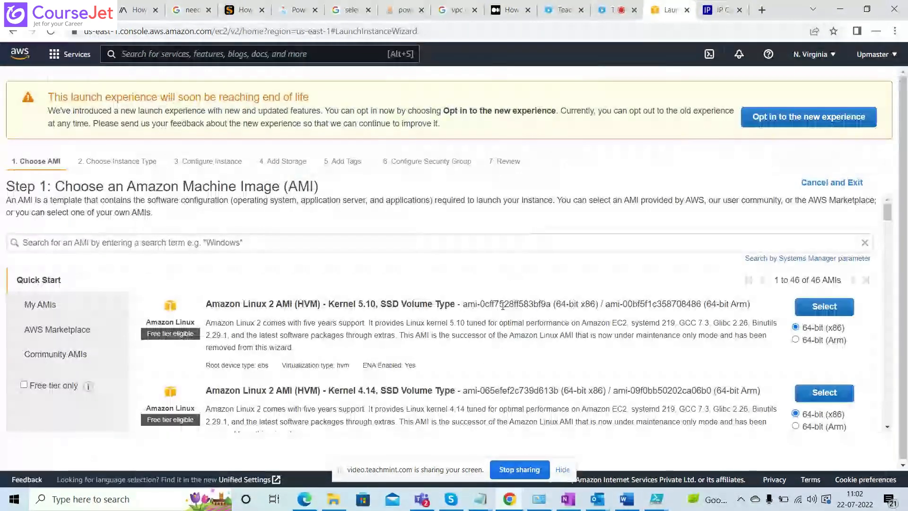
Choose the Microsoft Windows Server 2019 Base image as the new instance's AMI.
left_click_drag(888, 218, 890, 279)
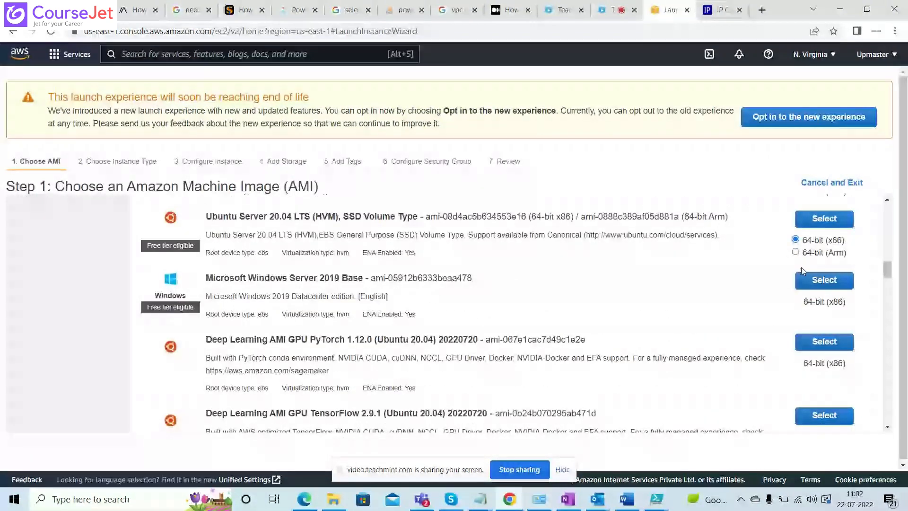
left_click(810, 278)
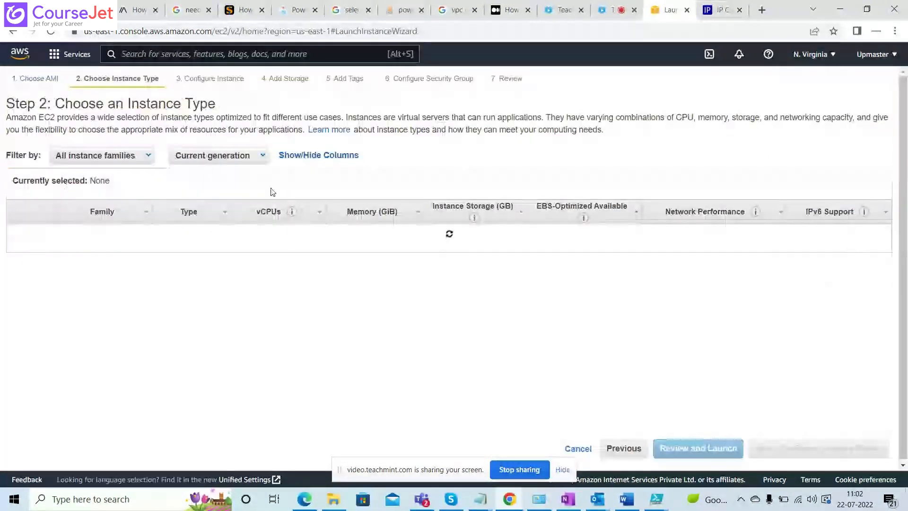
left_click(622, 449)
left_click_drag(888, 211, 898, 269)
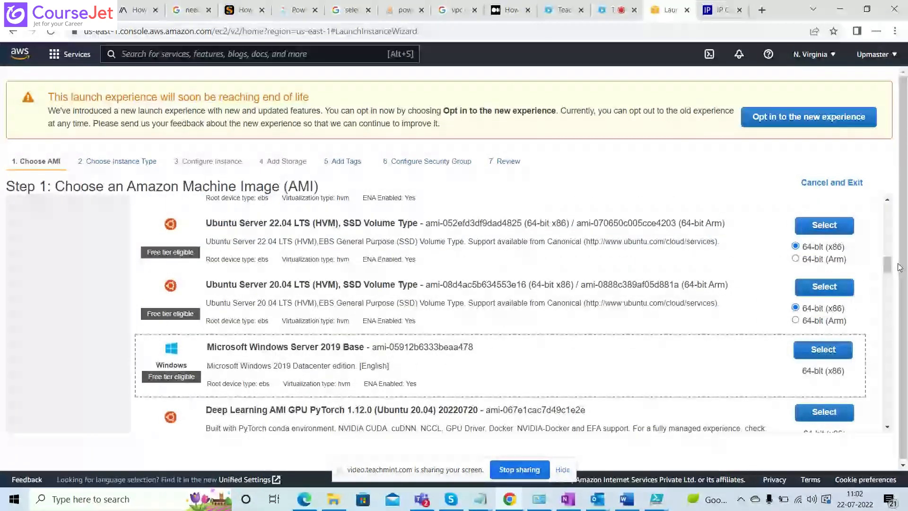
left_click(822, 350)
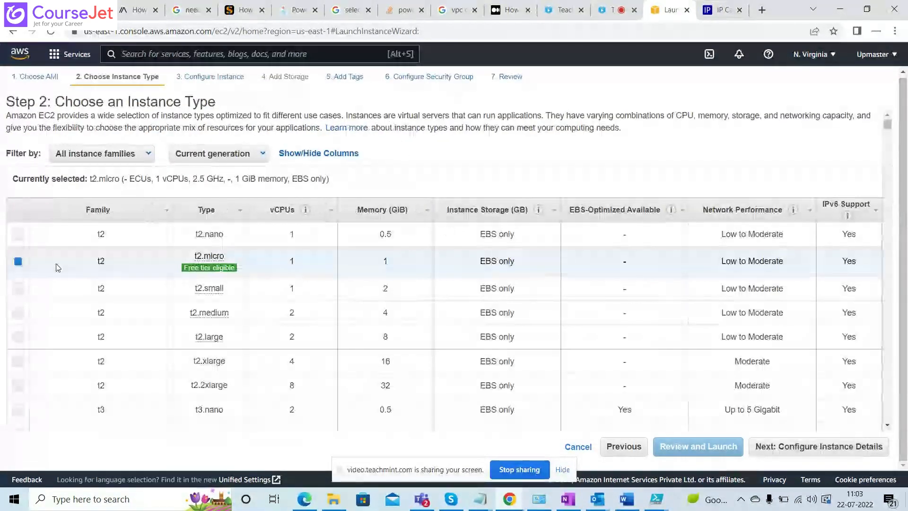
Keep the t2.micro type, set the instance's network to myvpc01 and enable auto-assignment of a public IP.
left_click(784, 448)
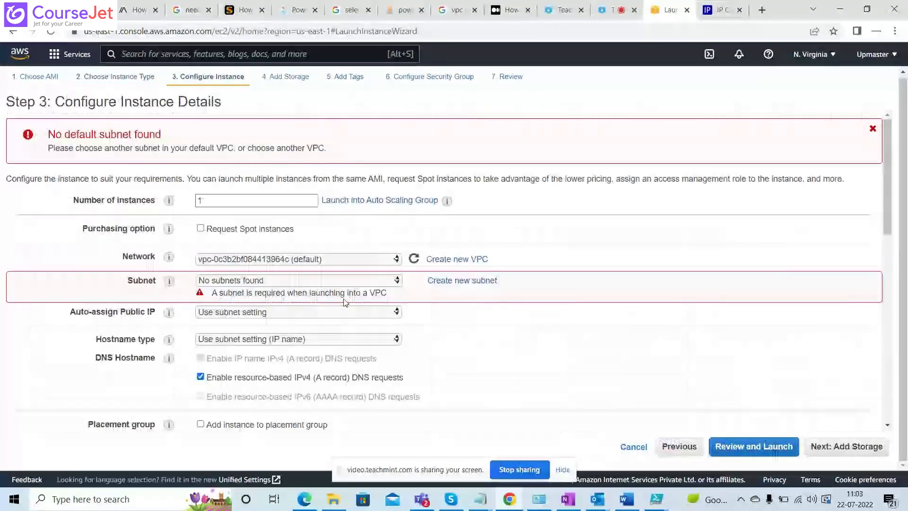
left_click(303, 259)
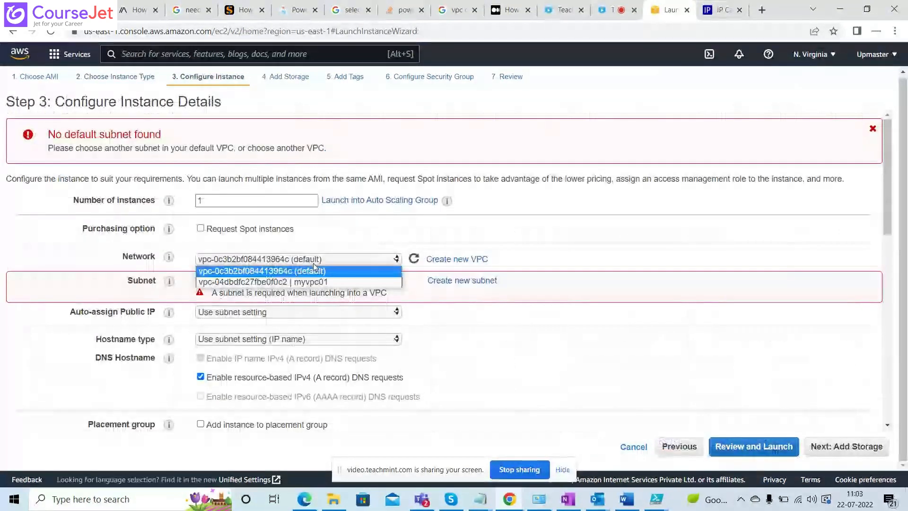
left_click(294, 283)
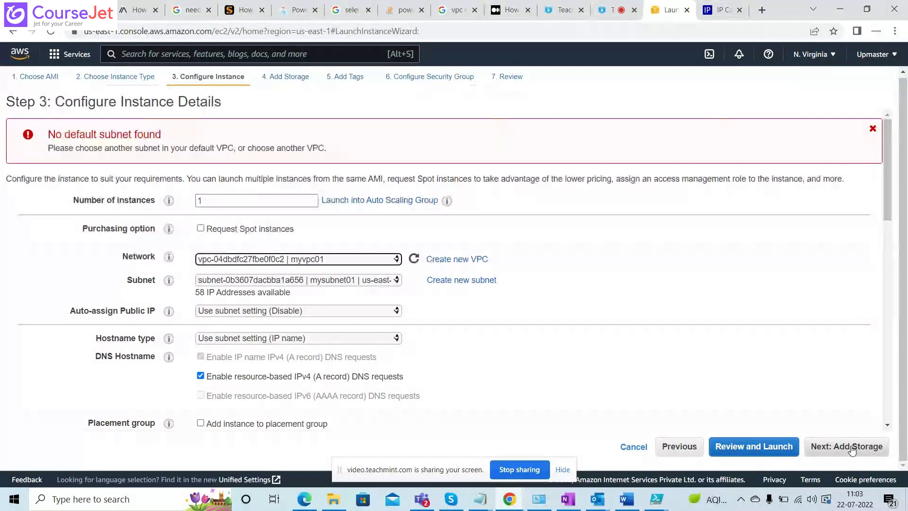
left_click(236, 314)
left_click(294, 333)
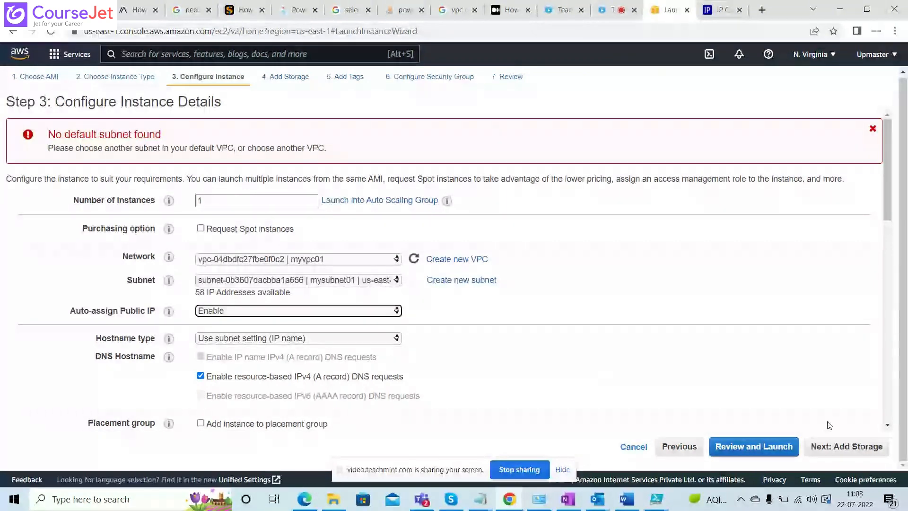
Accept the default storage, tags and new launch-wizard-1 security group, and proceed to the launch review.
left_click(842, 451)
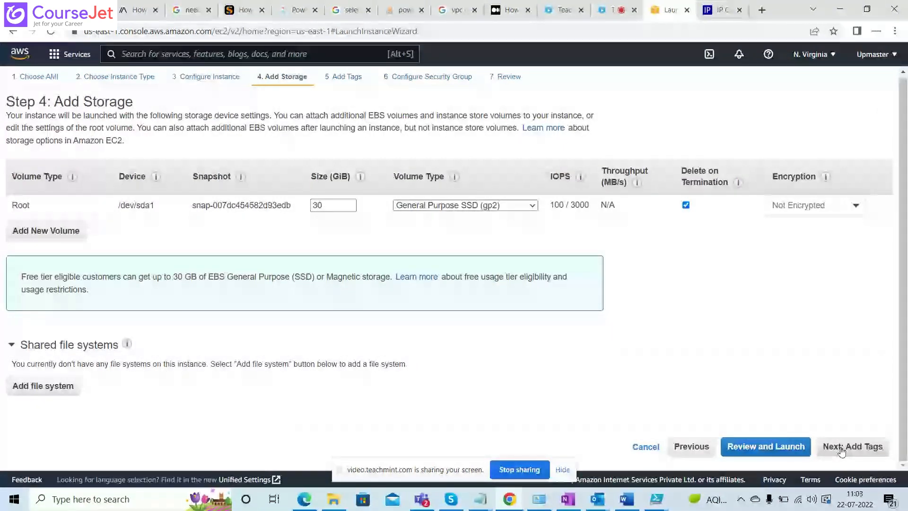
left_click(842, 452)
left_click(841, 452)
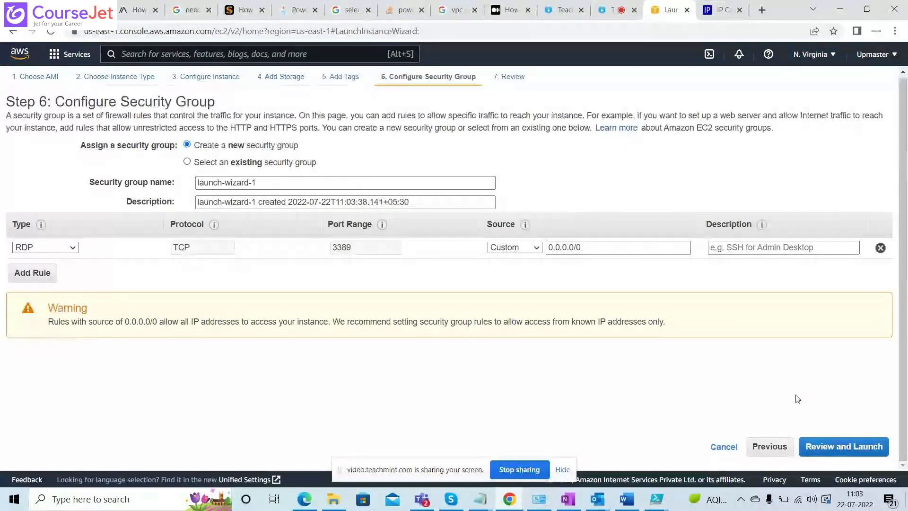
left_click(841, 442)
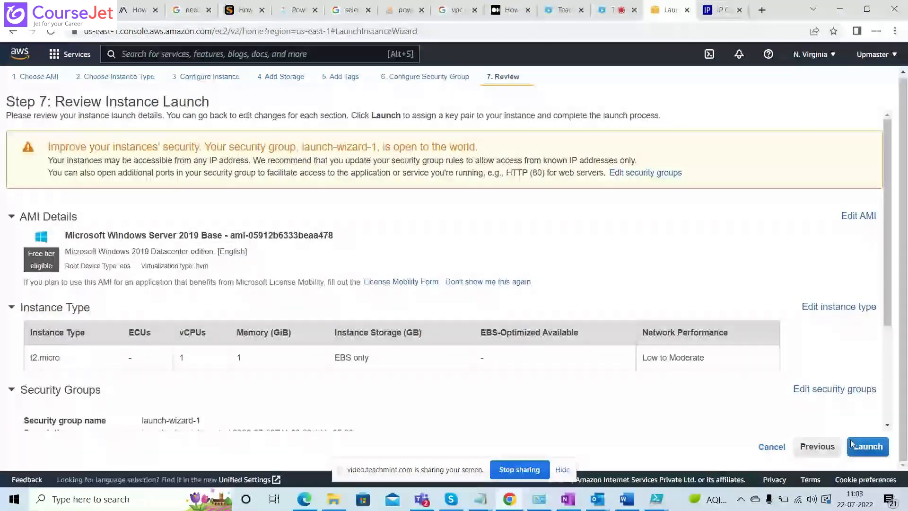
Launch the instance with the preselected existing key pair, acknowledging access to its private key file.
left_click(856, 446)
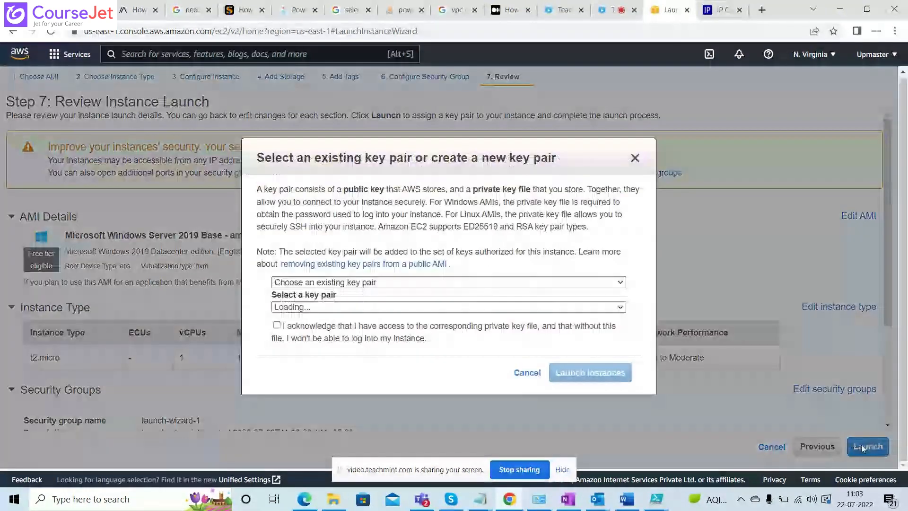
left_click(278, 326)
left_click(552, 371)
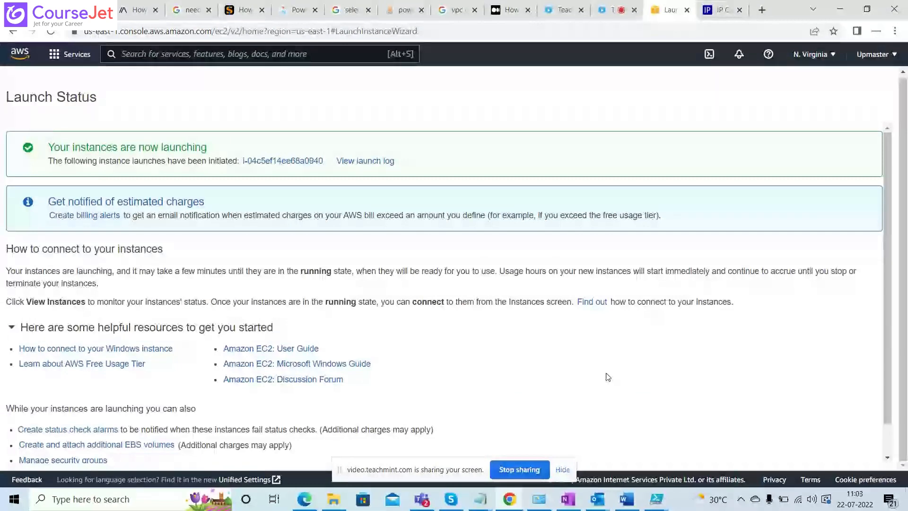
Show the newly launched instance in the instances list and remove the instance ID filter to list all instances.
left_click(306, 162)
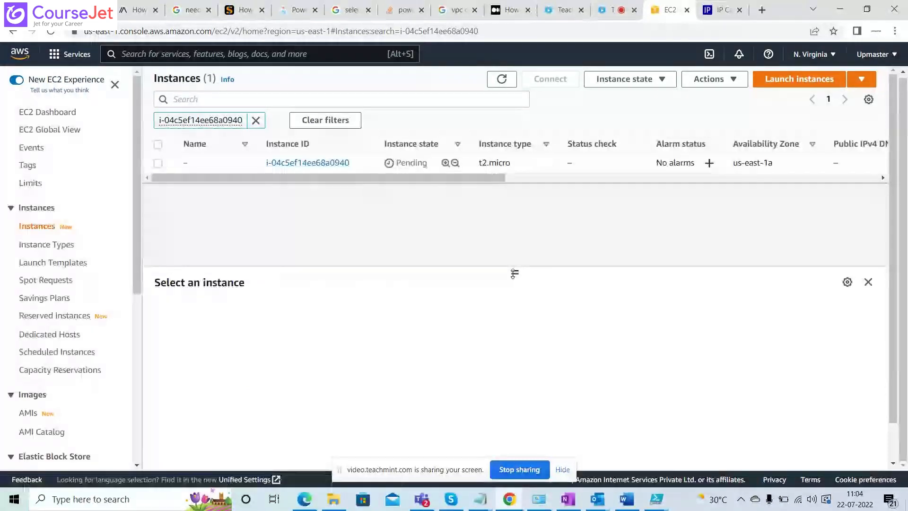
left_click_drag(514, 273, 515, 290)
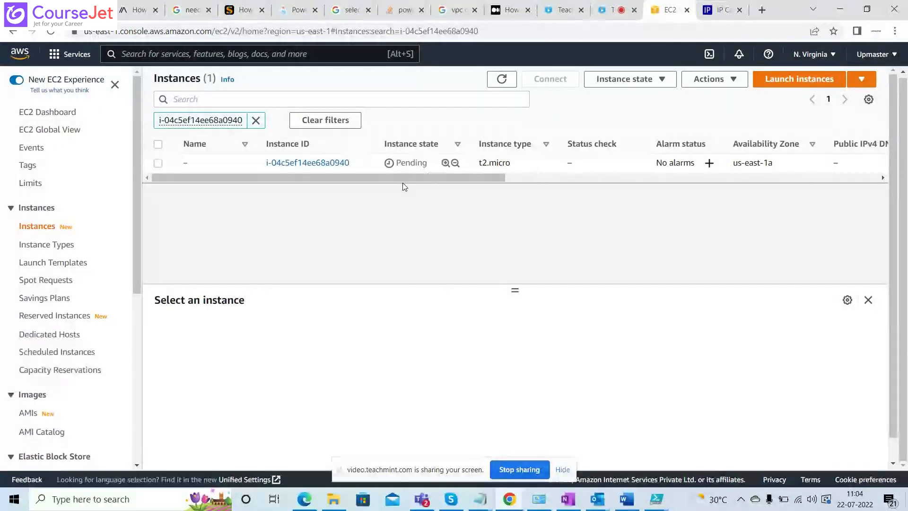
left_click(256, 120)
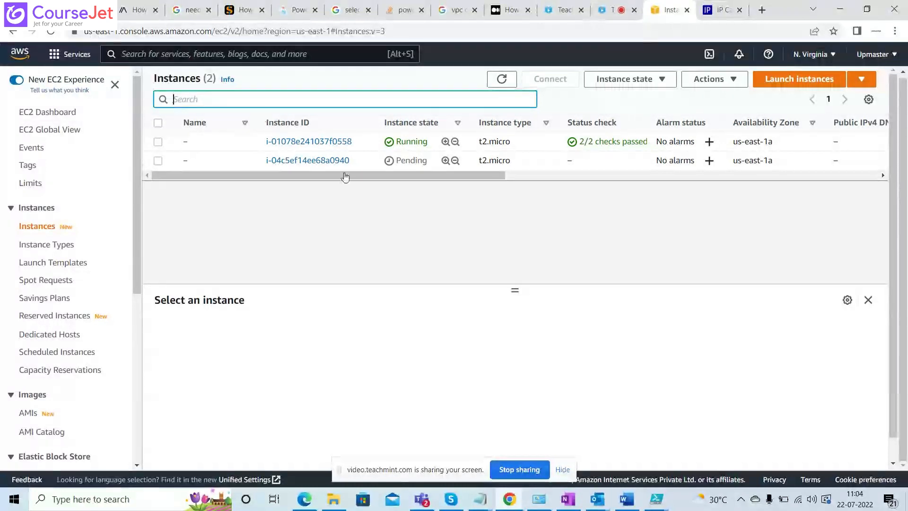
View the details of the first and then the second instance, highlighting each one's instance ID.
left_click_drag(353, 141, 266, 141)
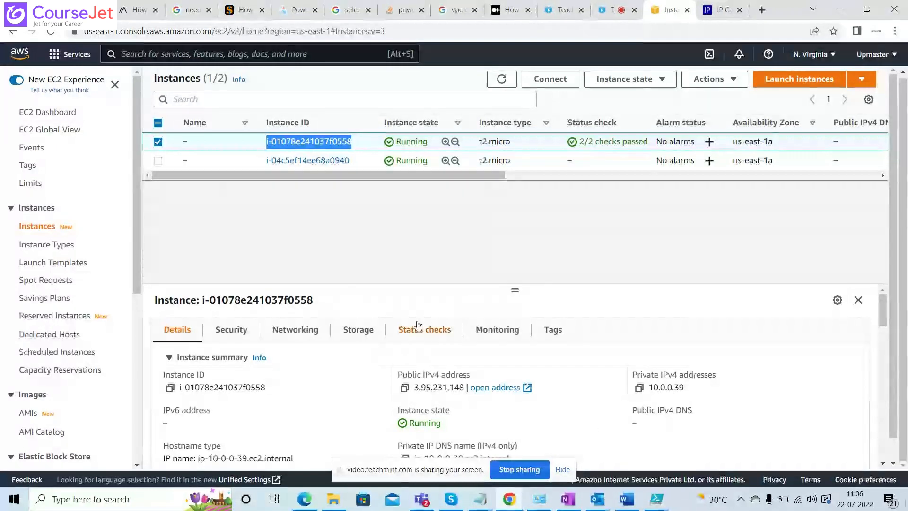
left_click(355, 159)
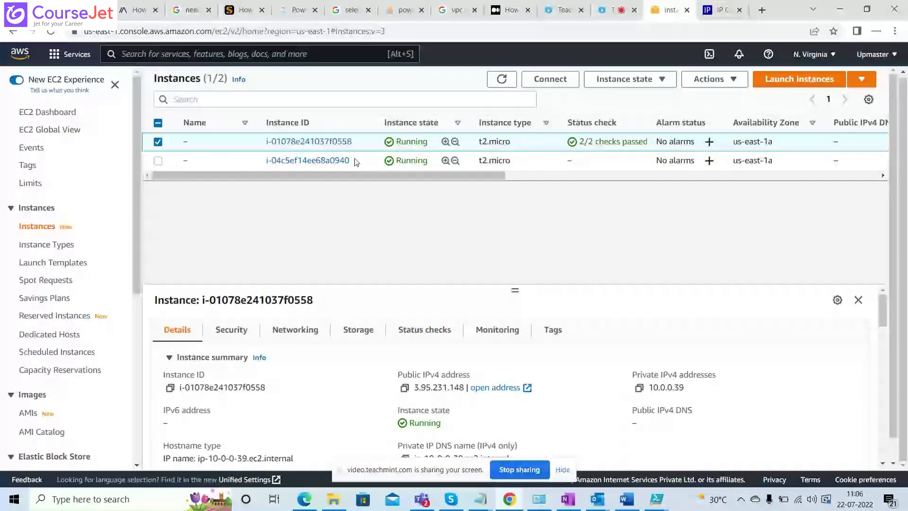
left_click_drag(355, 160, 266, 161)
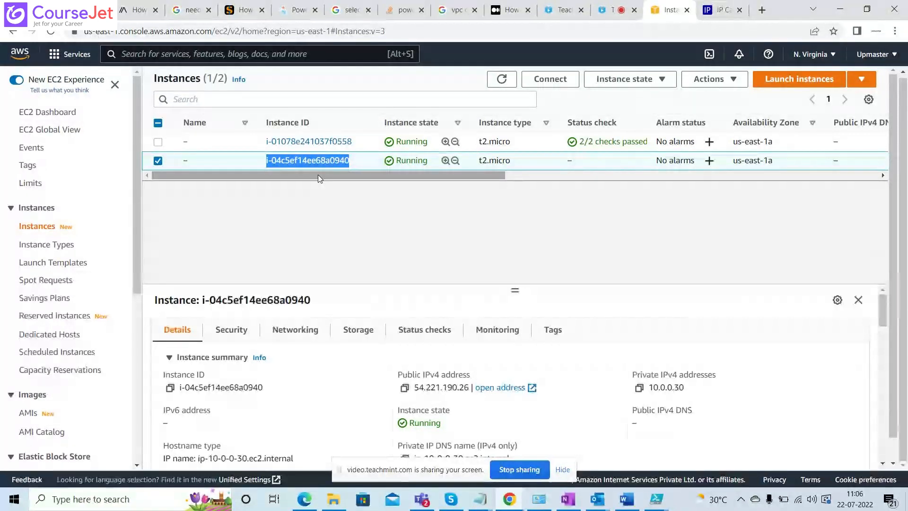
Refresh the instances list to update the status checks, and highlight the second instance's public IPv4 address in its details.
left_click(503, 81)
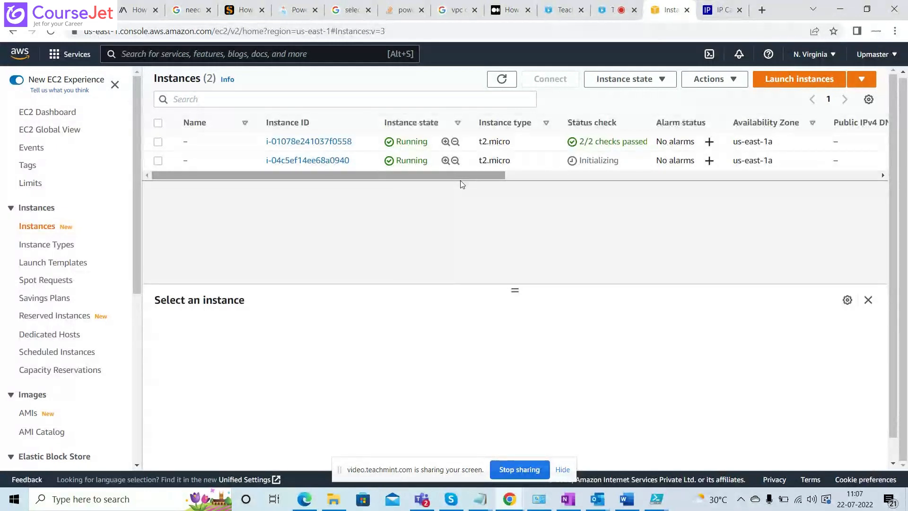
left_click(501, 81)
left_click(494, 87)
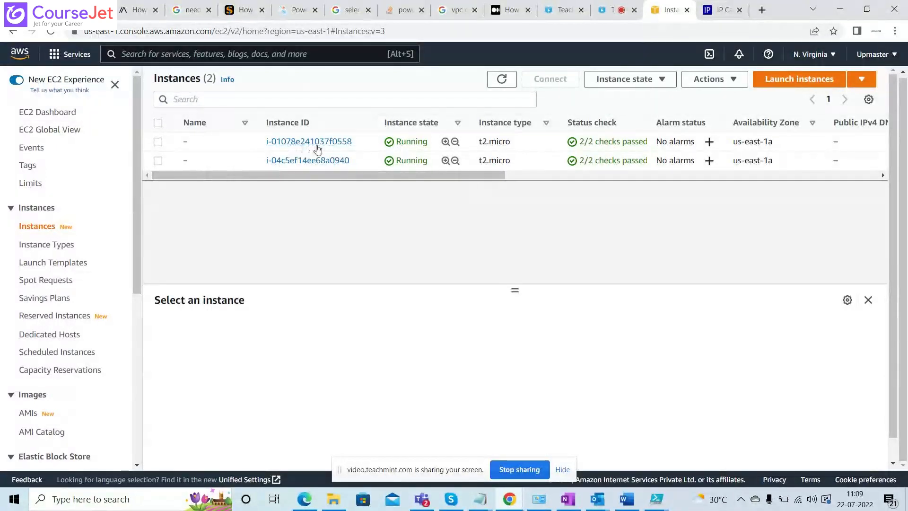
left_click(161, 162)
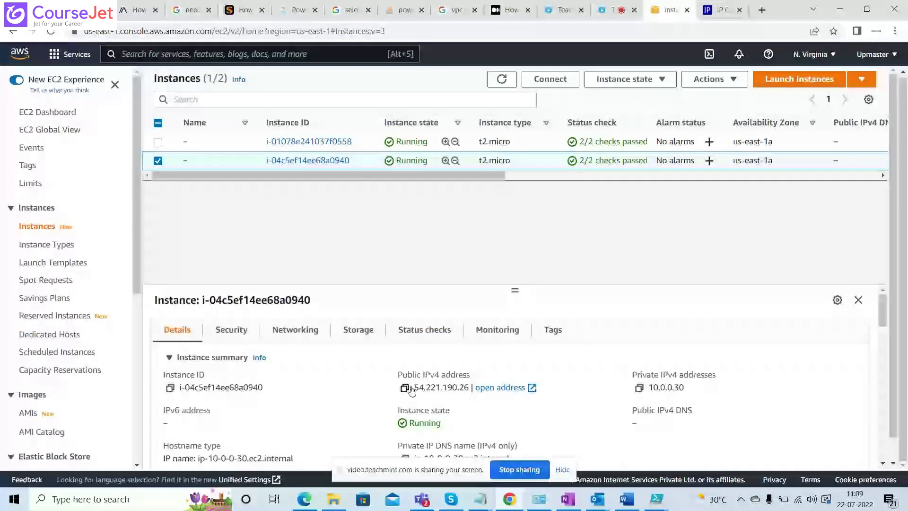
left_click_drag(414, 389, 470, 389)
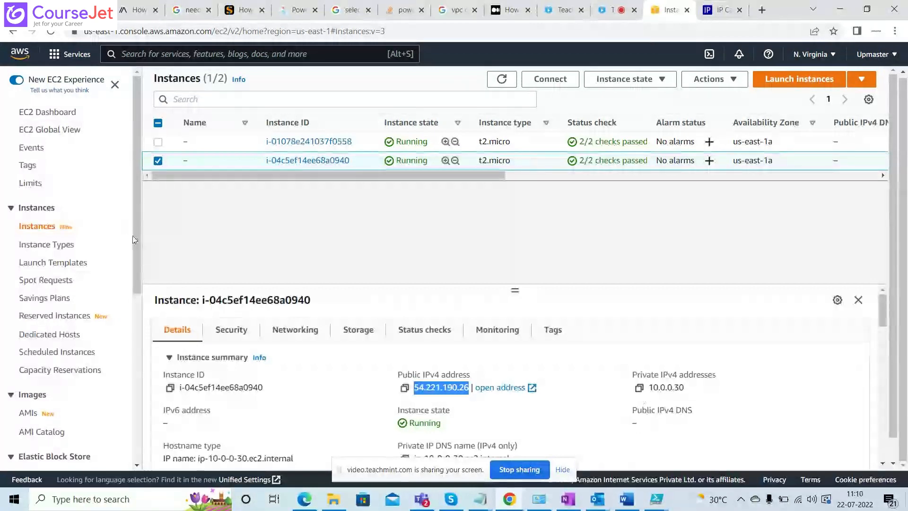
Show the first instance's security details and review its inbound and outbound rules.
left_click(158, 161)
left_click(158, 142)
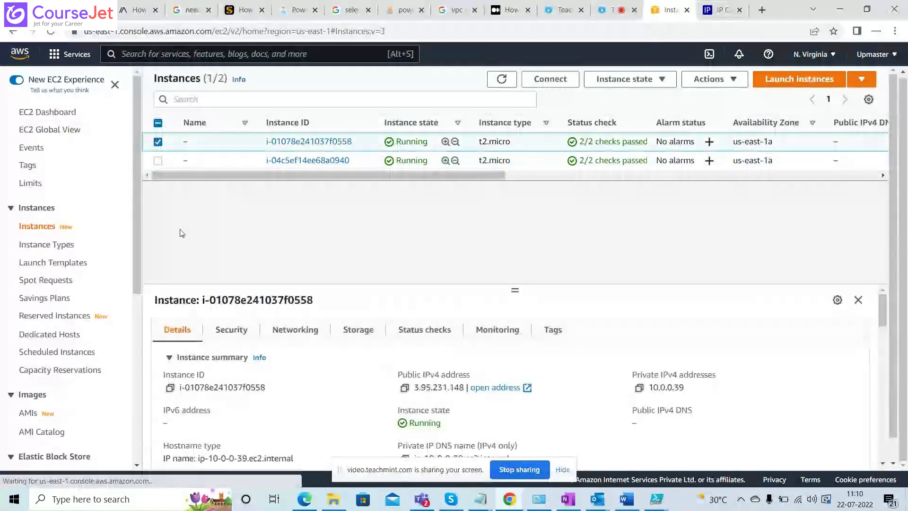
left_click(228, 333)
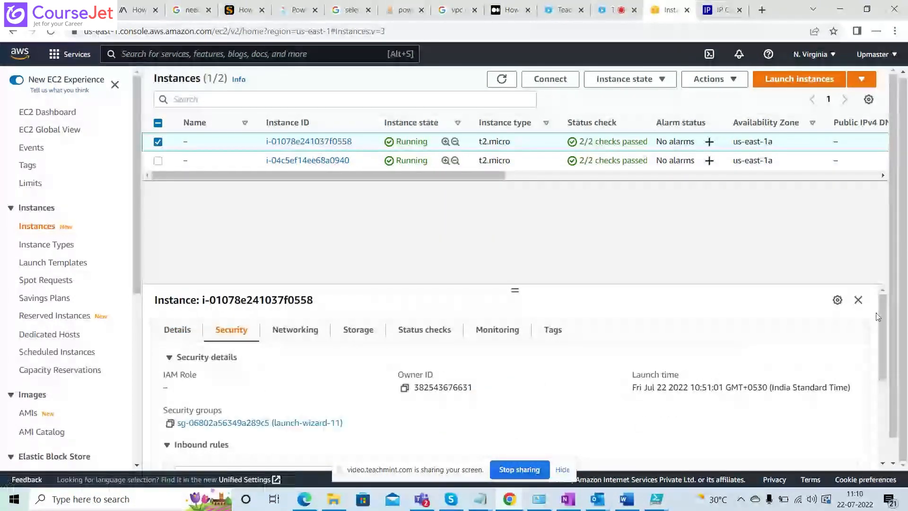
left_click_drag(878, 315, 887, 414)
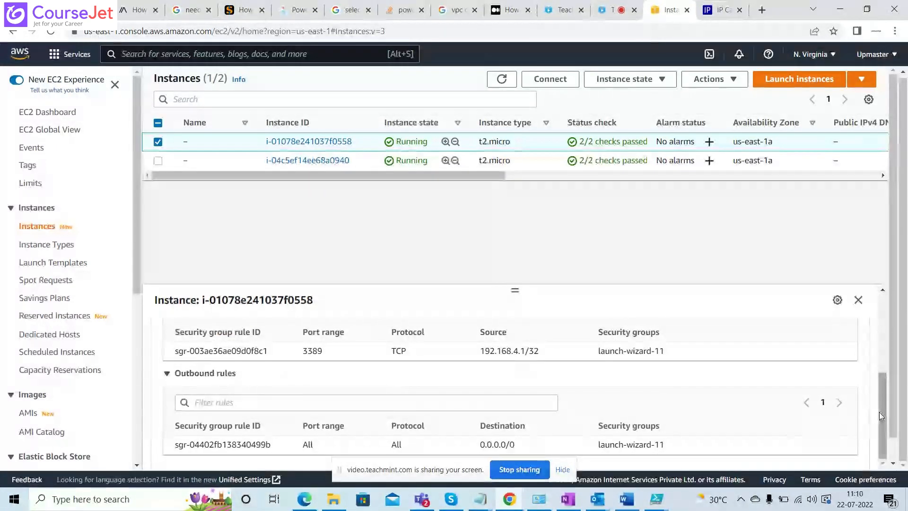
left_click_drag(880, 412, 881, 353)
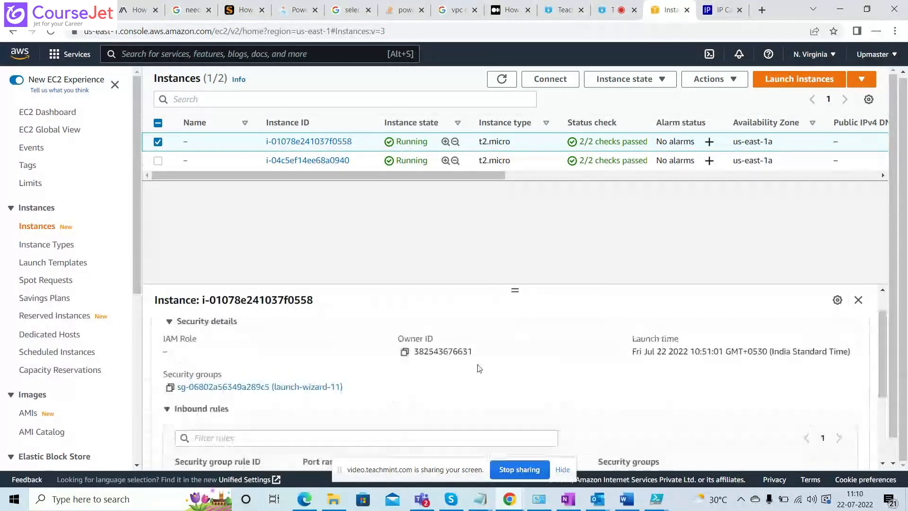
In the first instance's launch-wizard-11 security group, set the RDP inbound rule's source to 0.0.0.0/0 and save the rules.
left_click(301, 387)
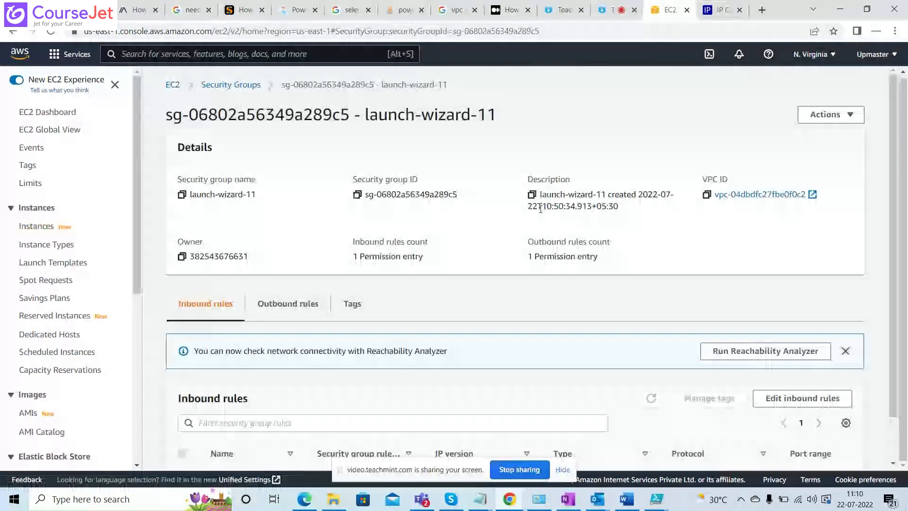
scroll(906, 201, "down", 1)
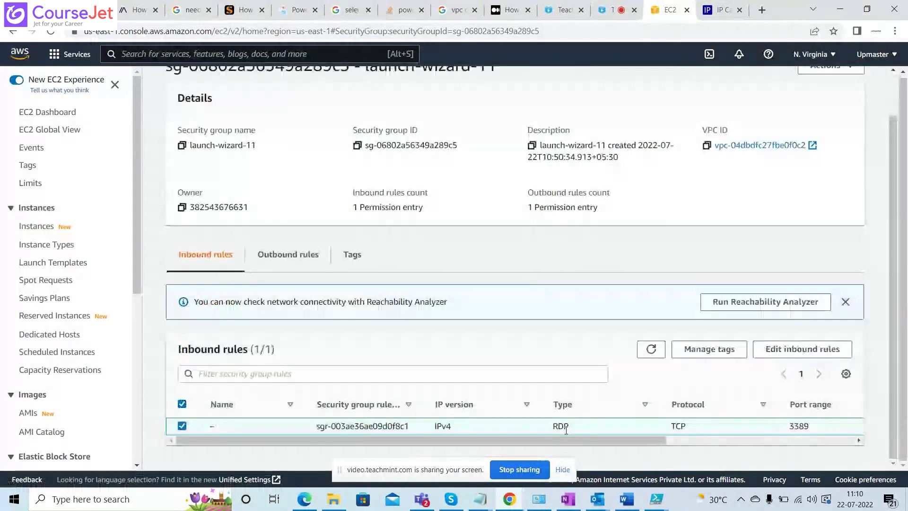
left_click_drag(562, 437, 714, 447)
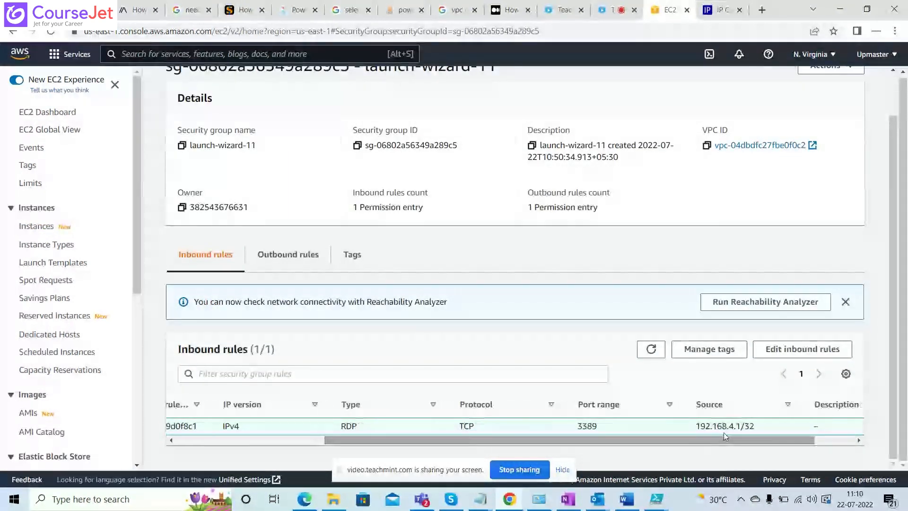
left_click(799, 356)
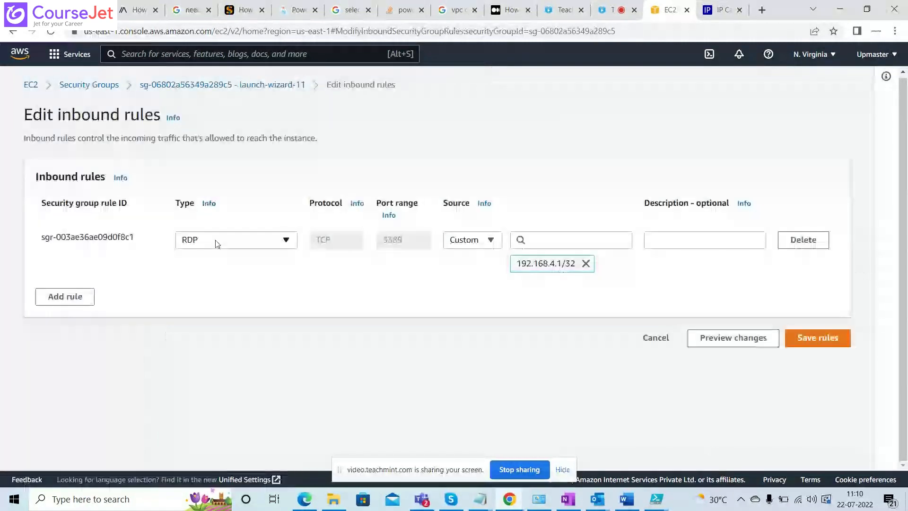
left_click(585, 263)
left_click(560, 239)
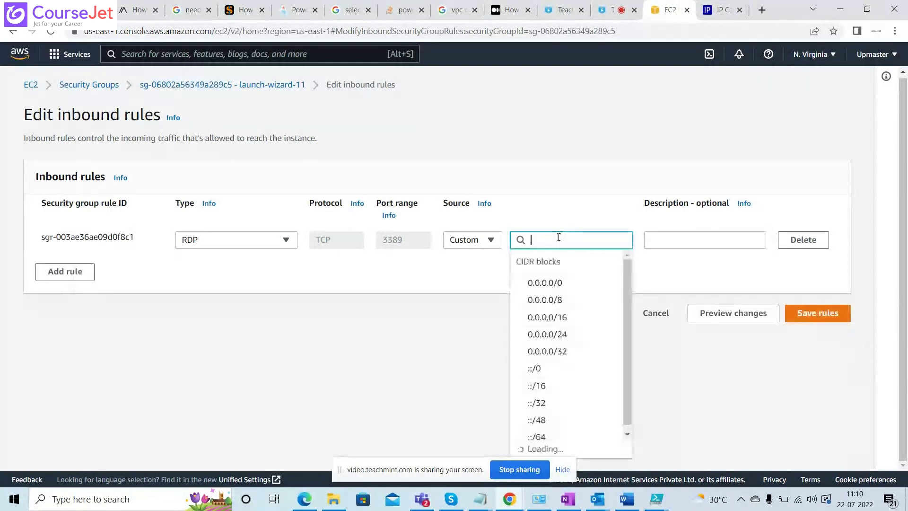
left_click(573, 290)
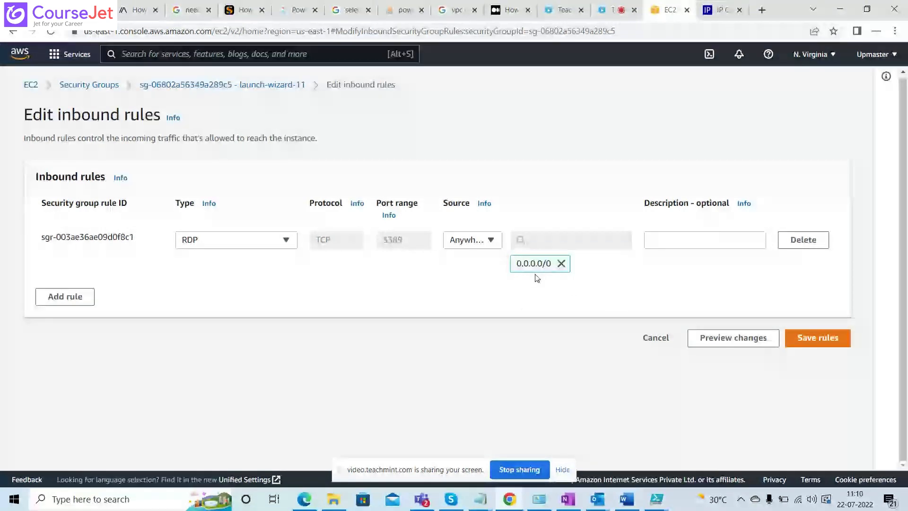
left_click(824, 344)
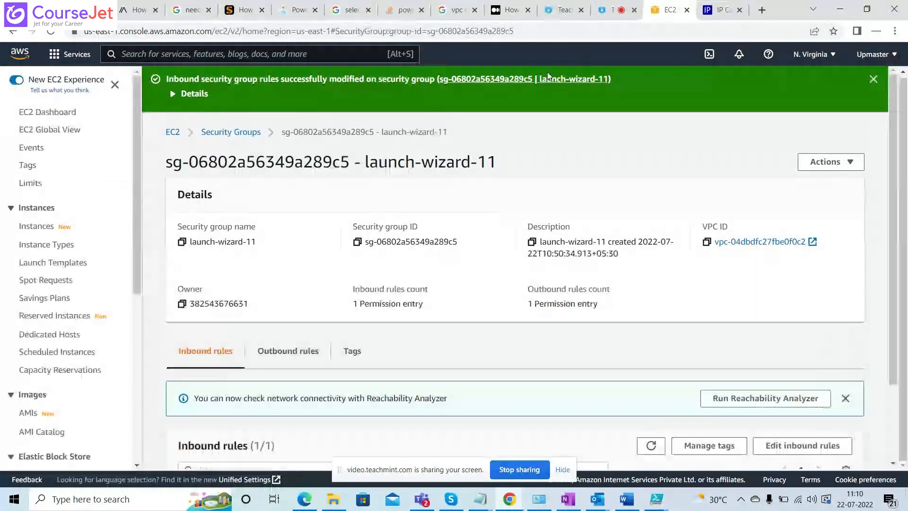
Duplicate the console's browser tab, open the instances list in it, and view each instance's details in turn.
right_click(667, 13)
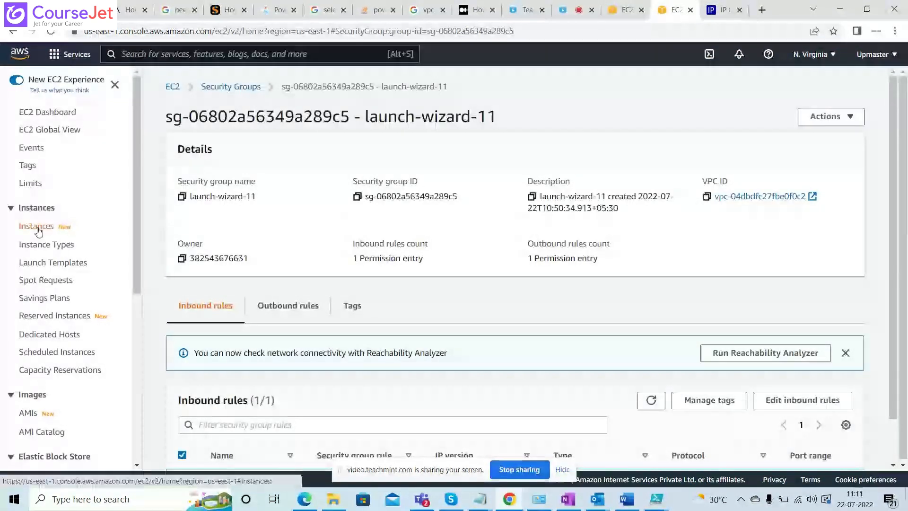
left_click(39, 231)
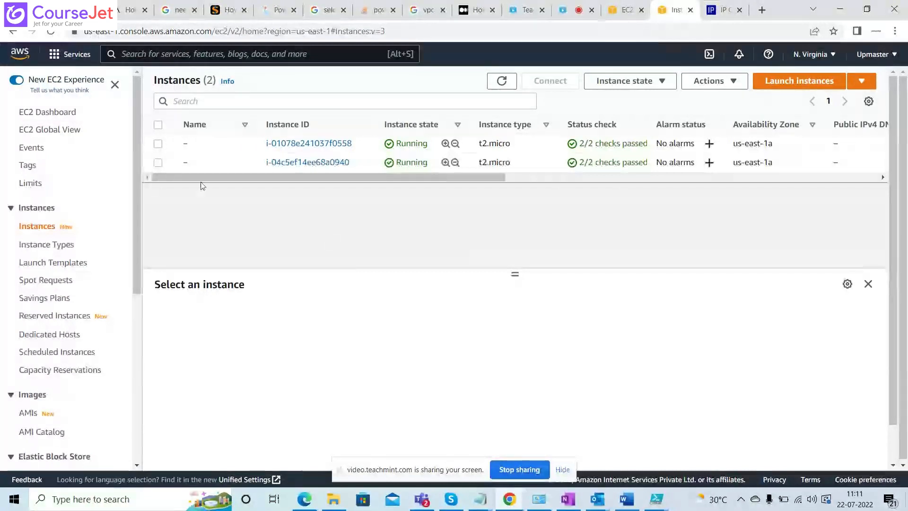
left_click(158, 144)
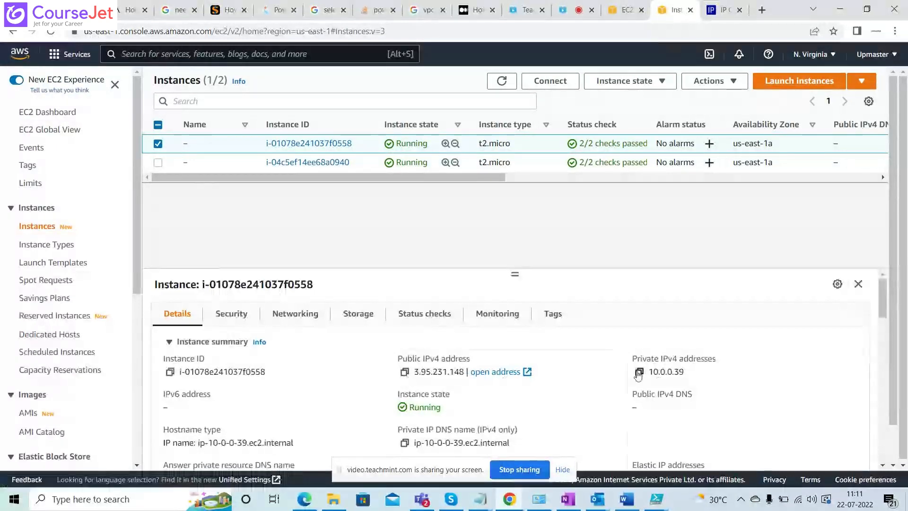
left_click(158, 144)
left_click(158, 162)
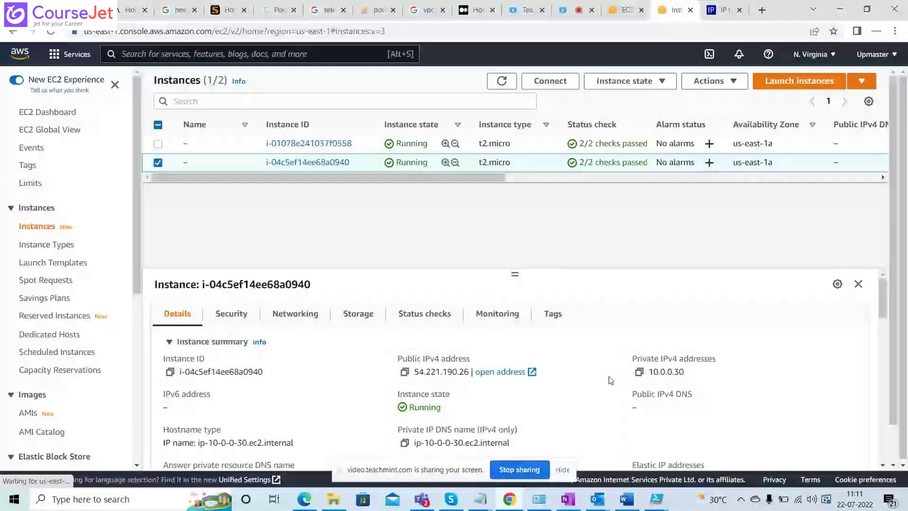
left_click(159, 162)
Switch to File Explorer and test the 3.95.231.148 remote desktop file from Downloads, cancelling at the credentials request.
key("super")
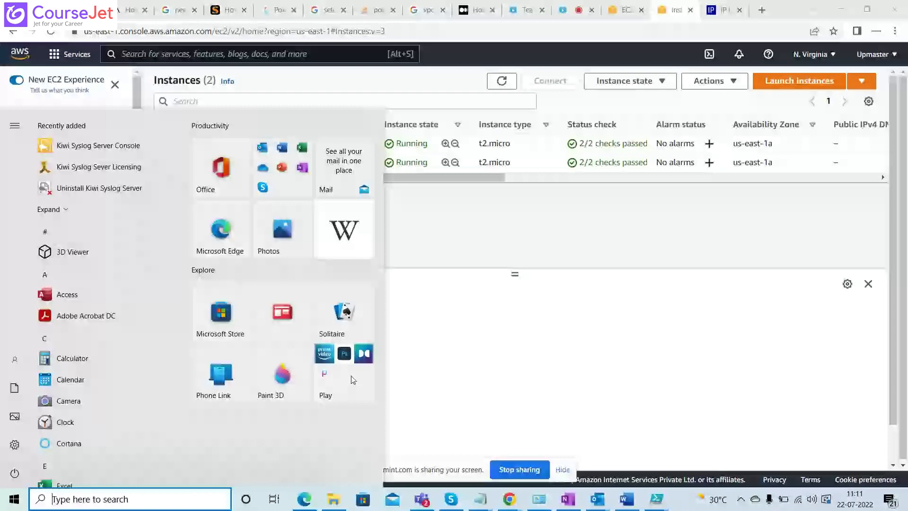
left_click(333, 499)
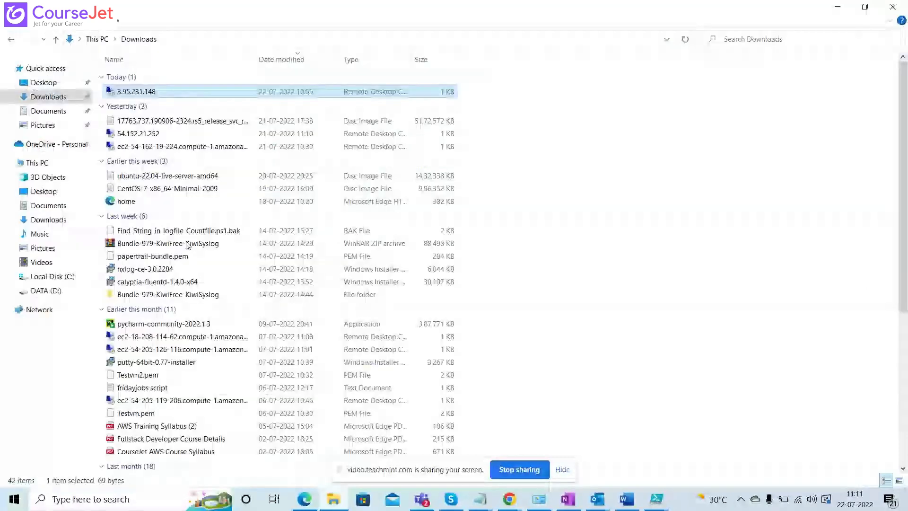
double_click(155, 93)
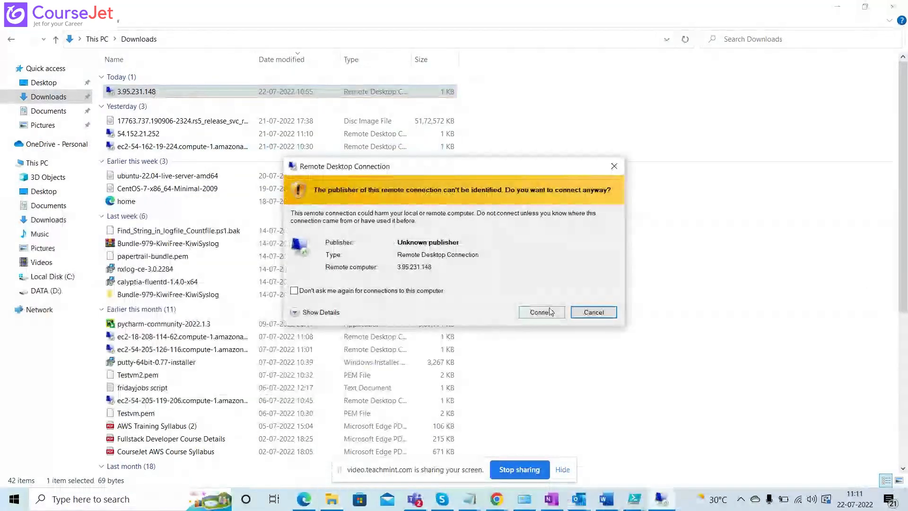
left_click(550, 312)
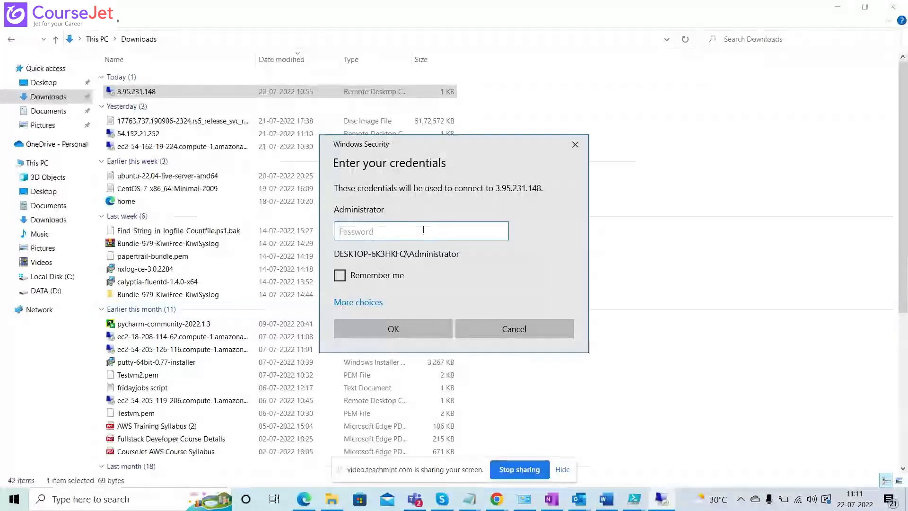
left_click(501, 329)
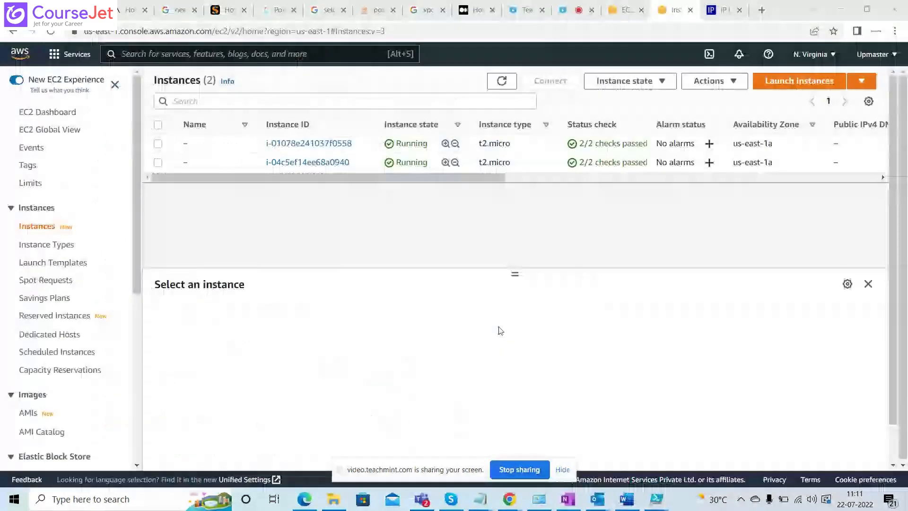
Download the remote desktop file for connecting to the second instance with an RDP client.
left_click(159, 163)
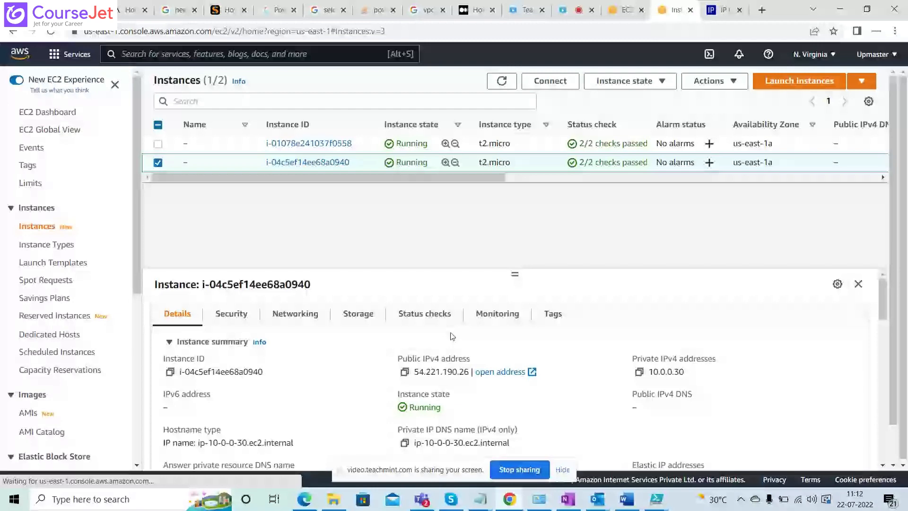
left_click(551, 83)
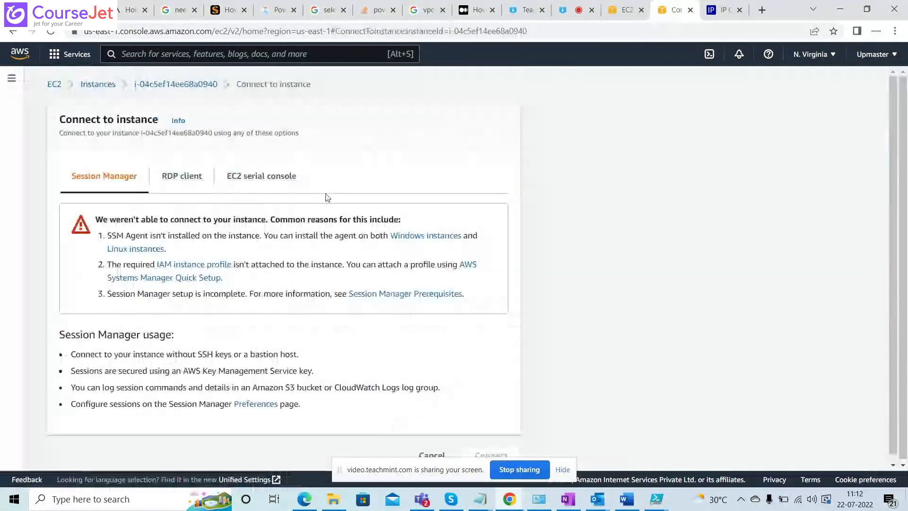
left_click(182, 175)
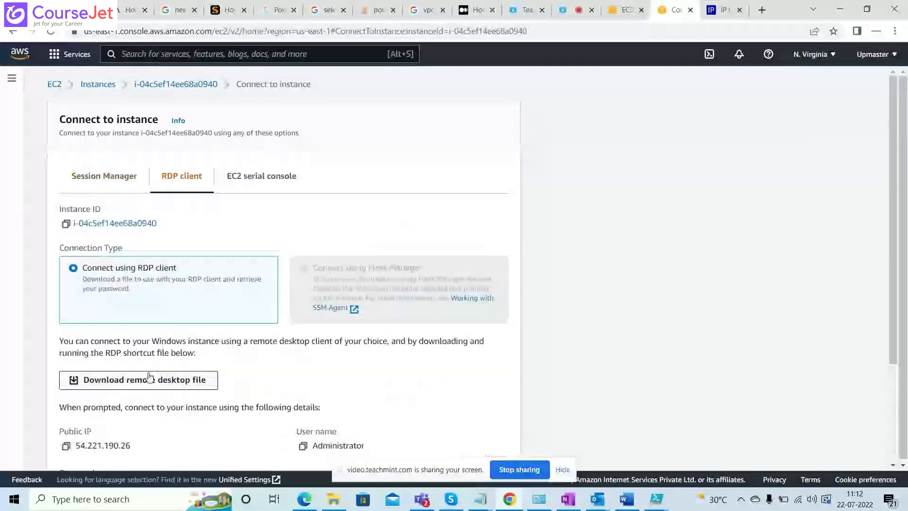
left_click(149, 379)
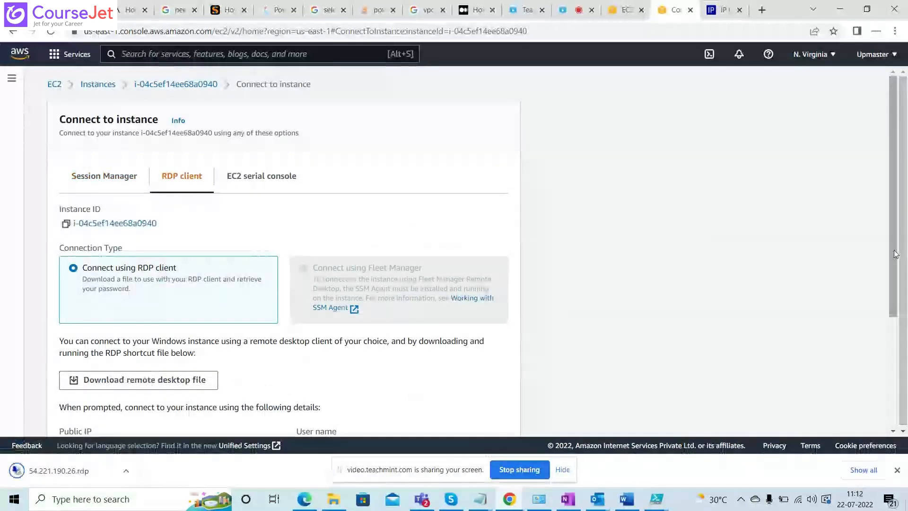
Decrypt the second instance's Windows administrator password using the Testvm.pem key pair file from Downloads.
left_click_drag(895, 254, 900, 348)
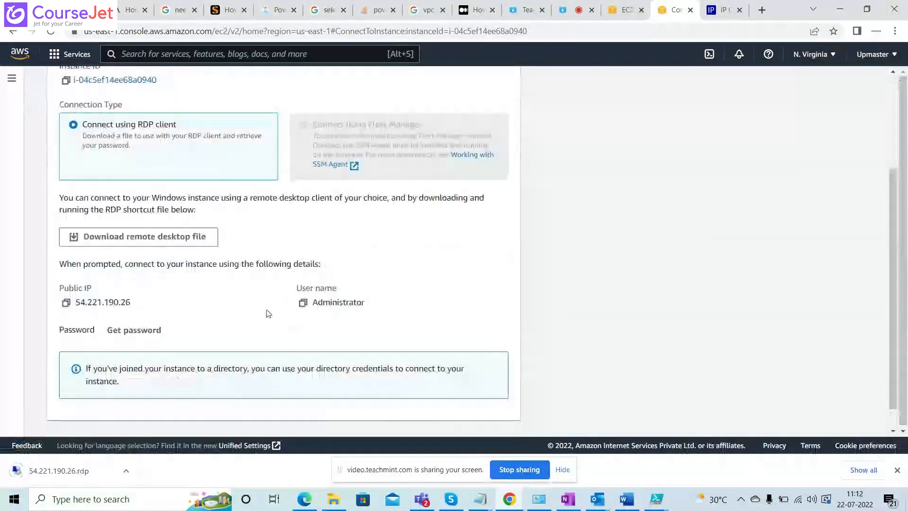
left_click(134, 329)
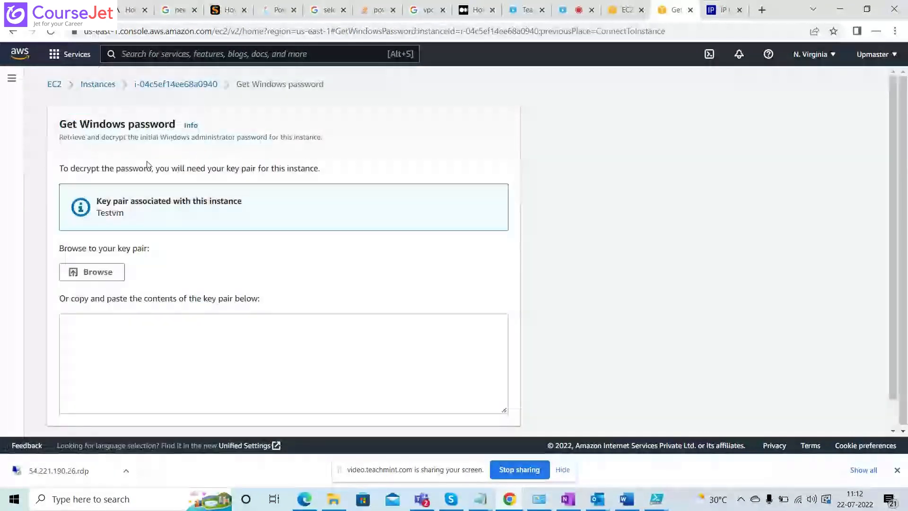
left_click(109, 271)
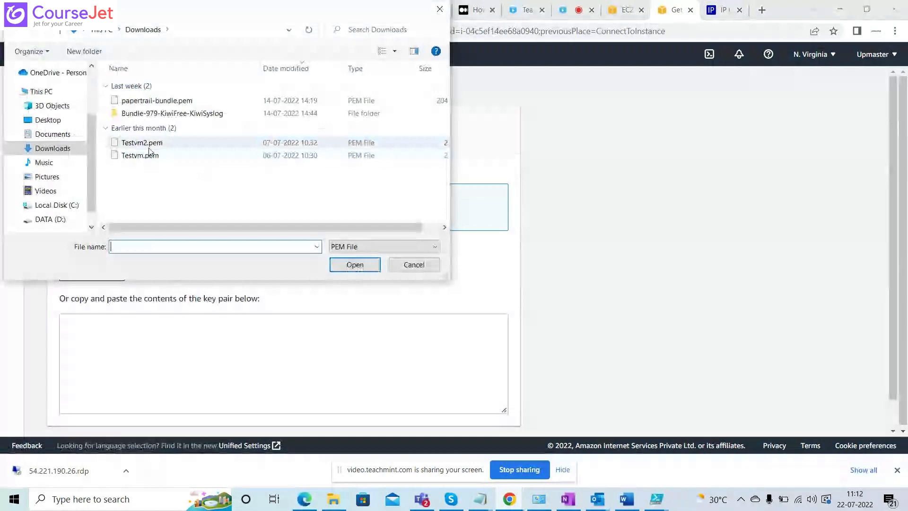
double_click(142, 155)
scroll(792, 351, "down", 2)
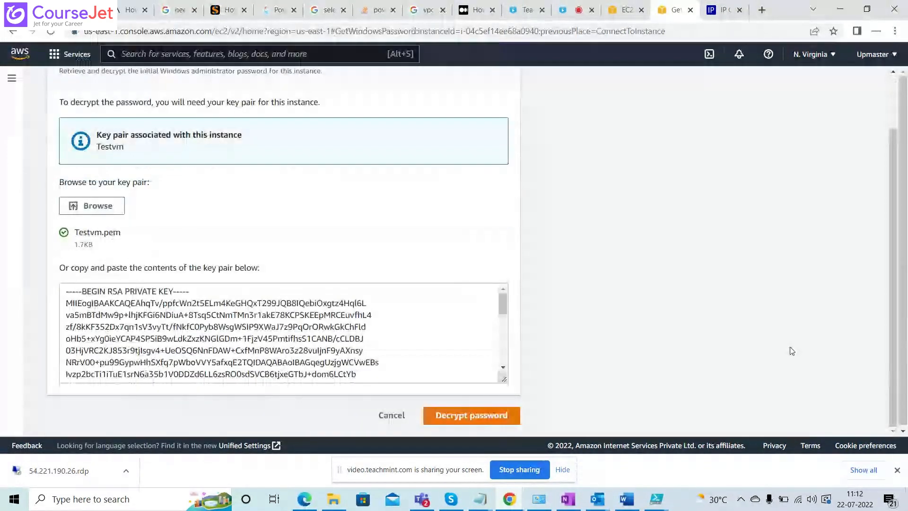
left_click(469, 416)
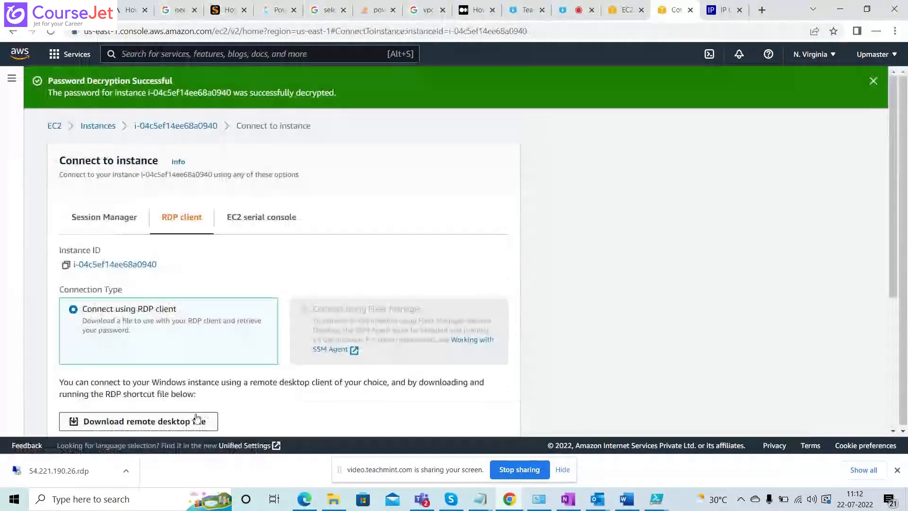
Copy the decrypted administrator password and paste it into a new Notepad document.
left_click_drag(904, 241, 903, 363)
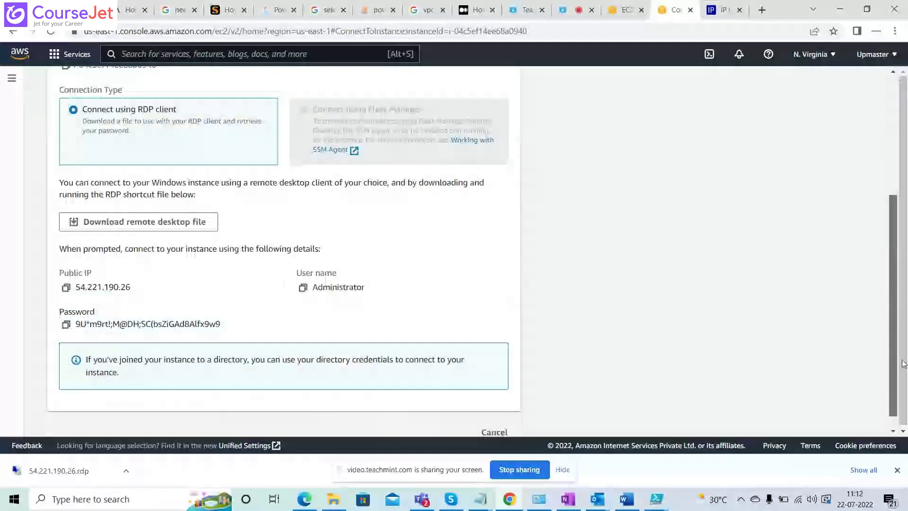
left_click(66, 326)
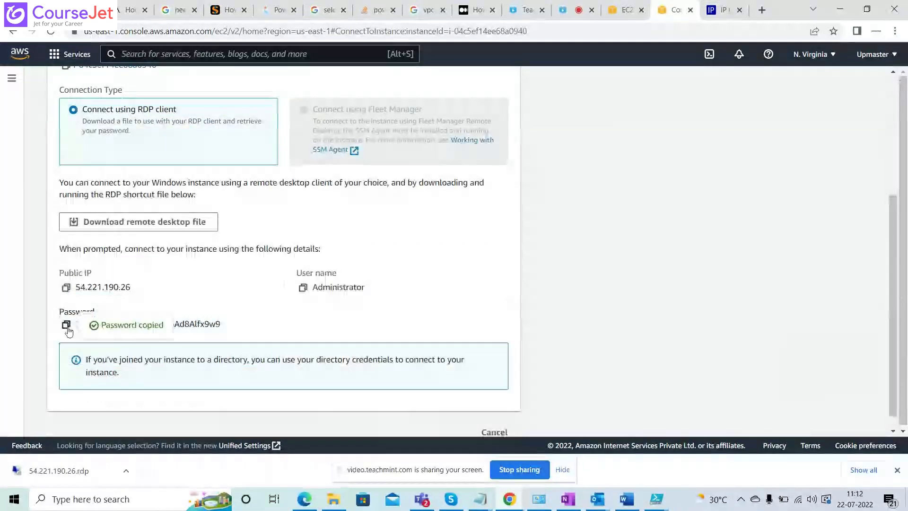
key("super")
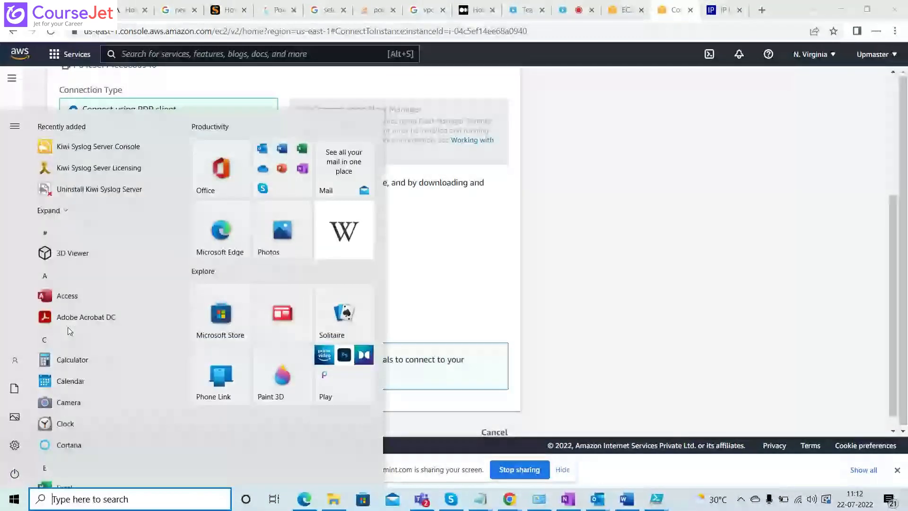
type("note")
key("Return")
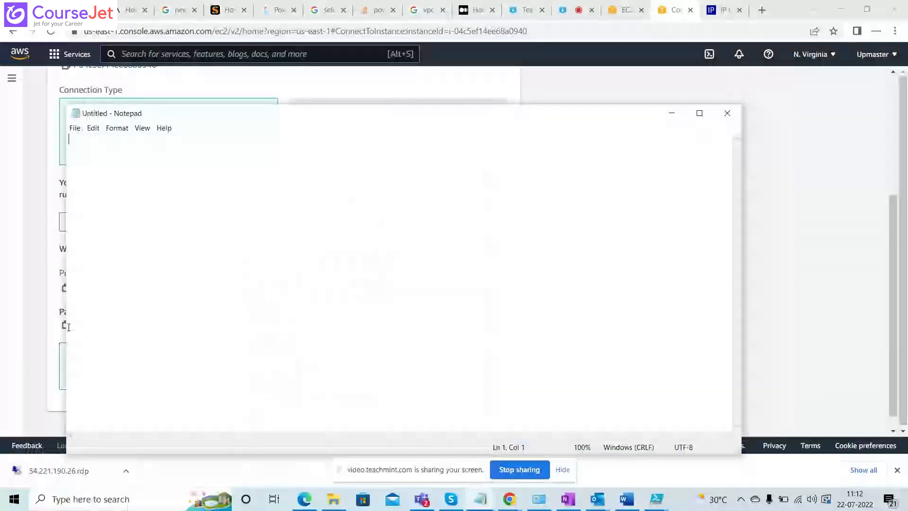
key("ctrl+v")
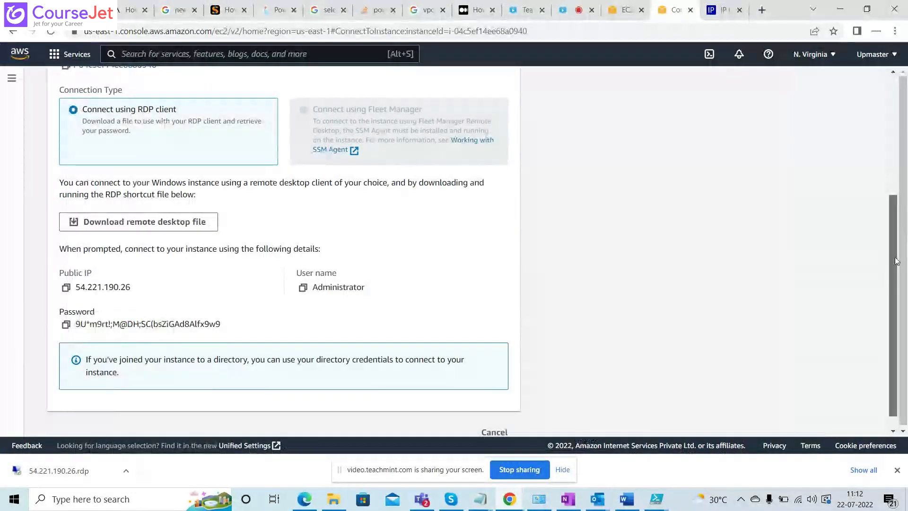
Launch the downloaded 54.221.190.26.rdp file from the browser and accept the unknown publisher to start connecting.
left_click_drag(897, 261, 897, 271)
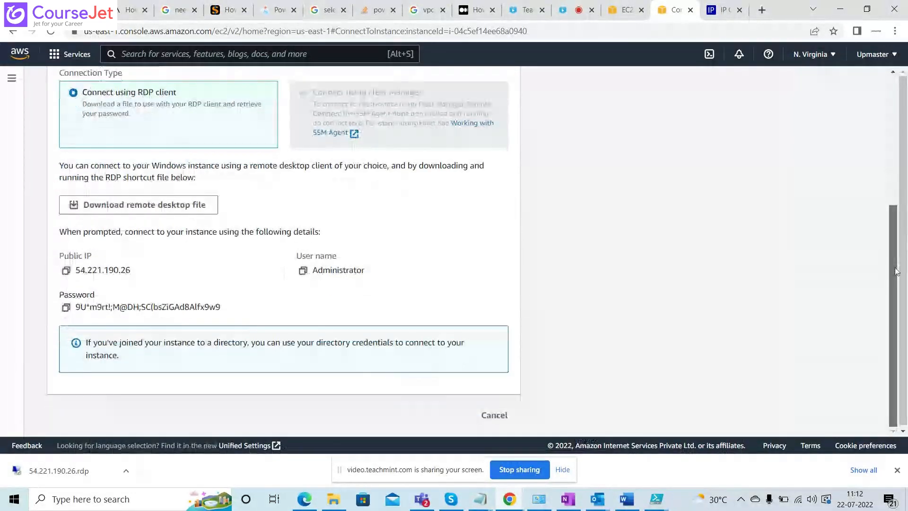
left_click(70, 471)
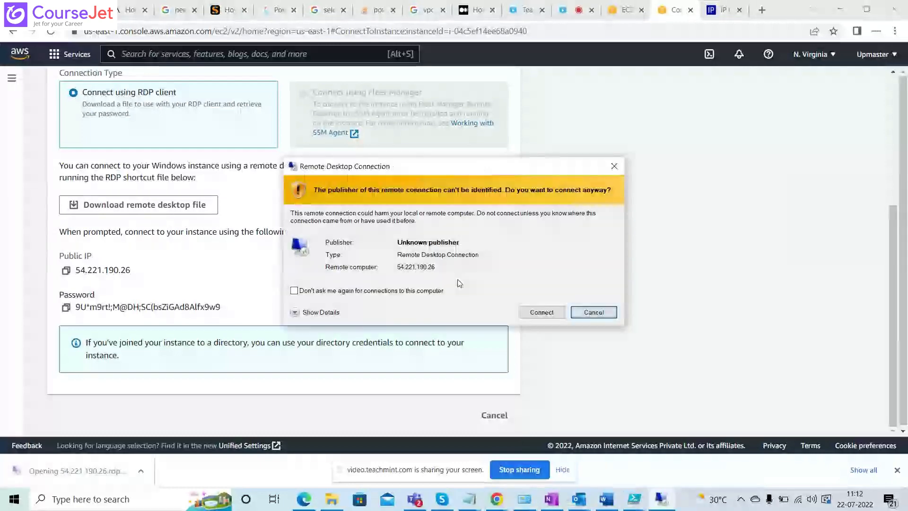
left_click(542, 313)
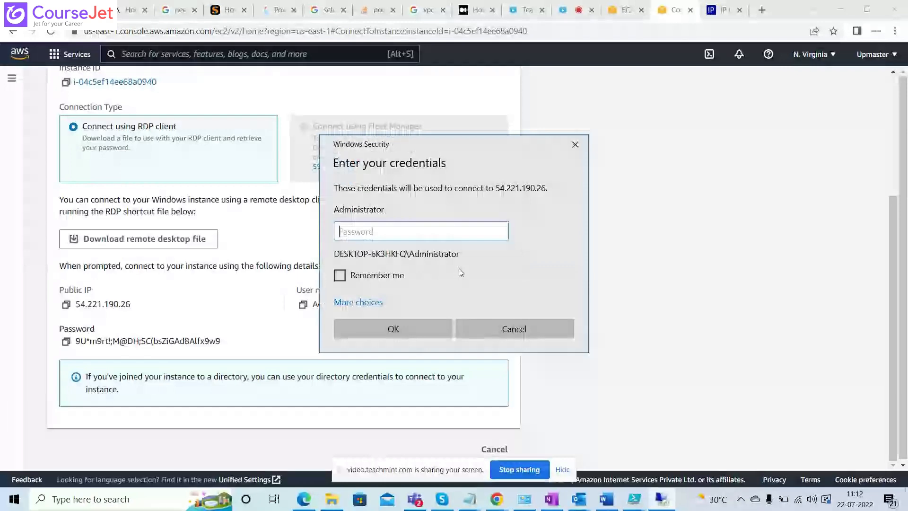
Copy the administrator password from Notepad into the credentials request, submit it, and accept the untrusted certificate.
key("alt+Tab")
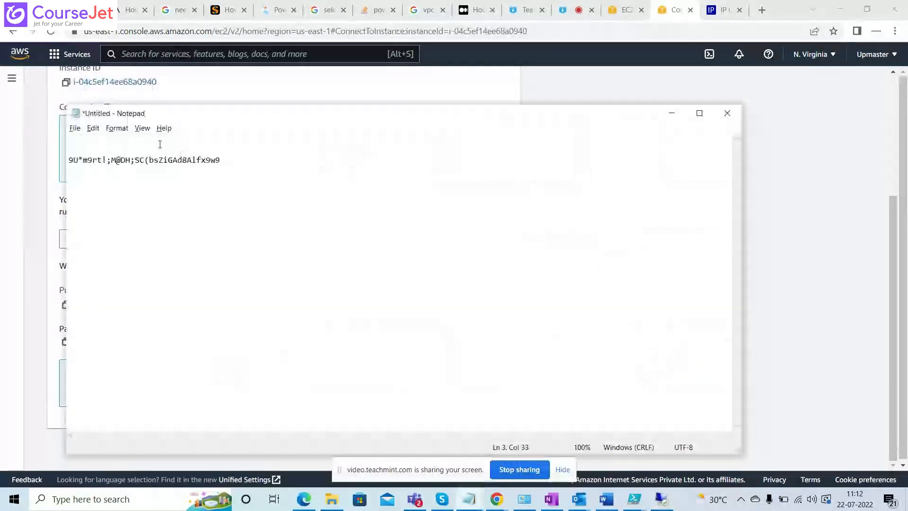
left_click_drag(226, 160, 44, 162)
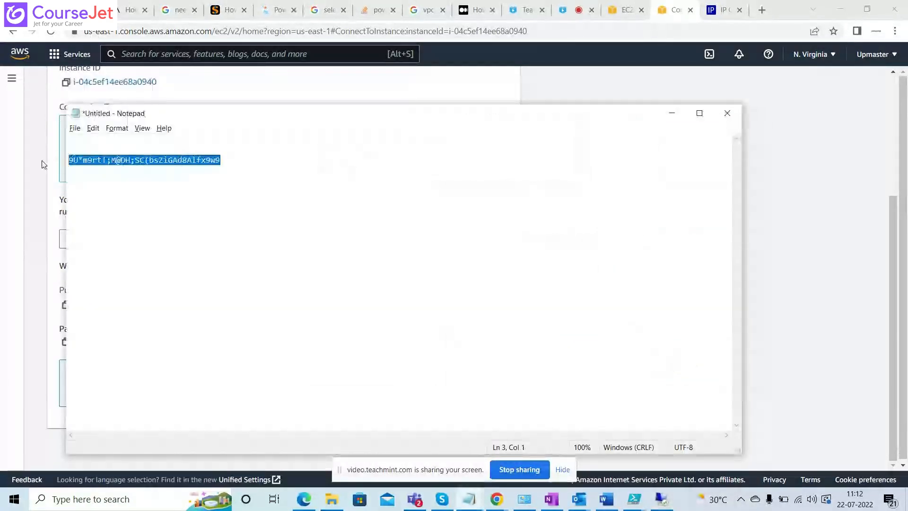
key("alt+Tab")
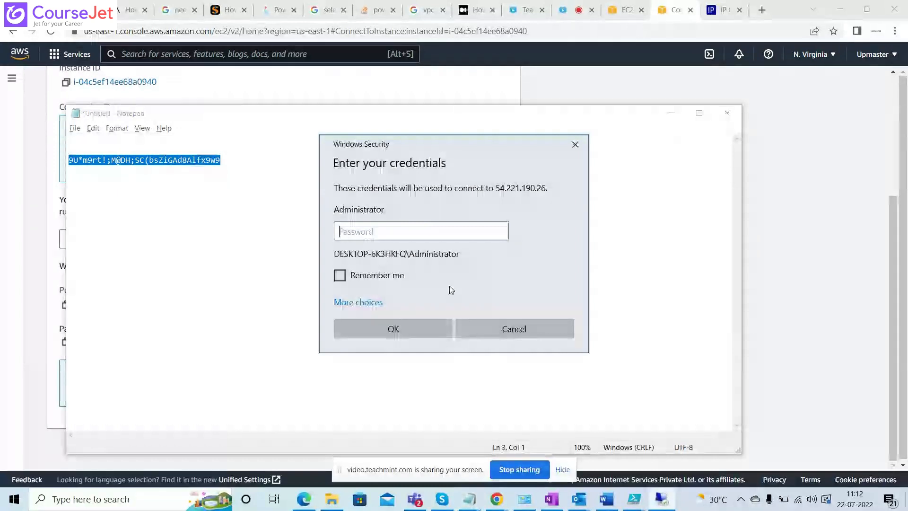
key("ctrl+v")
left_click(384, 324)
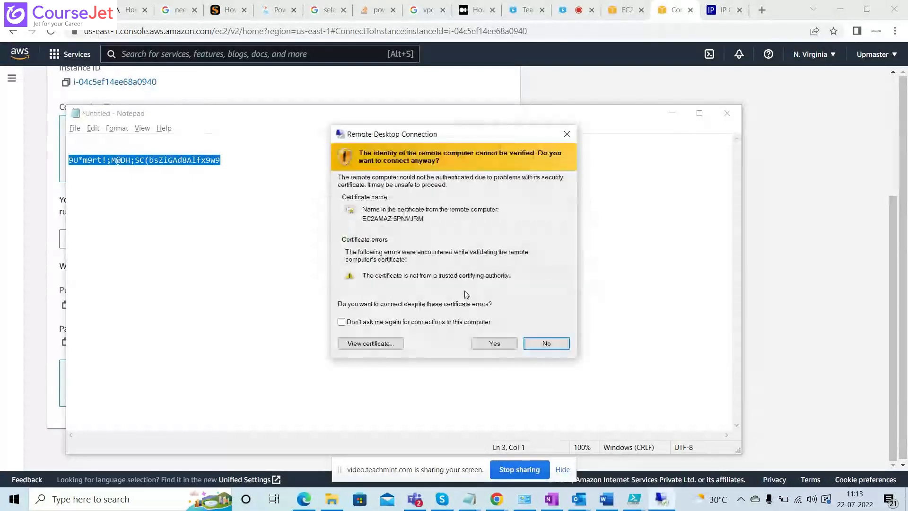
left_click(493, 343)
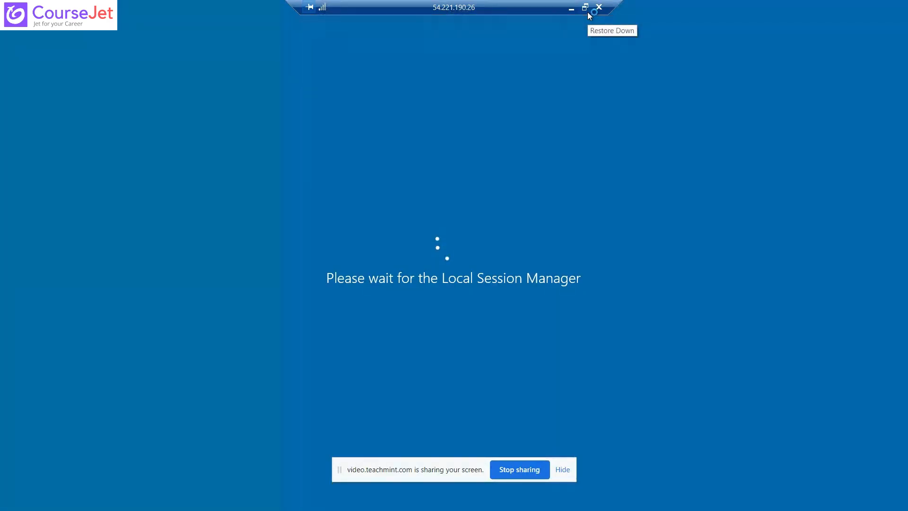
Shrink the remote session to a window and copy the first instance's private IPv4 address from the EC2 instances list.
left_click(588, 13)
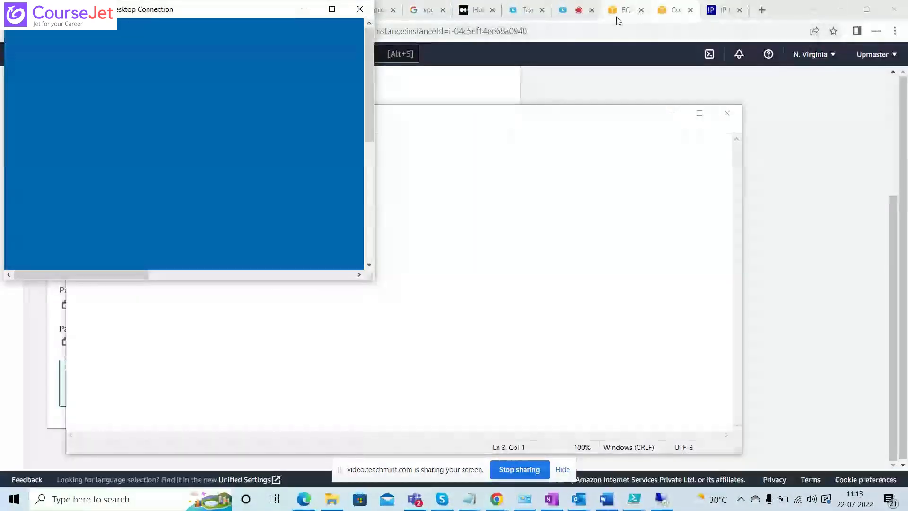
left_click_drag(899, 222, 894, 110)
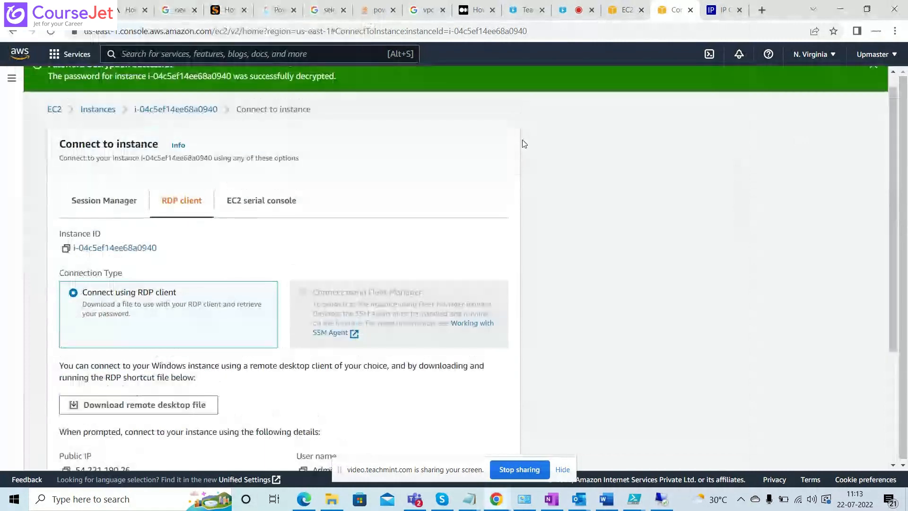
left_click(98, 110)
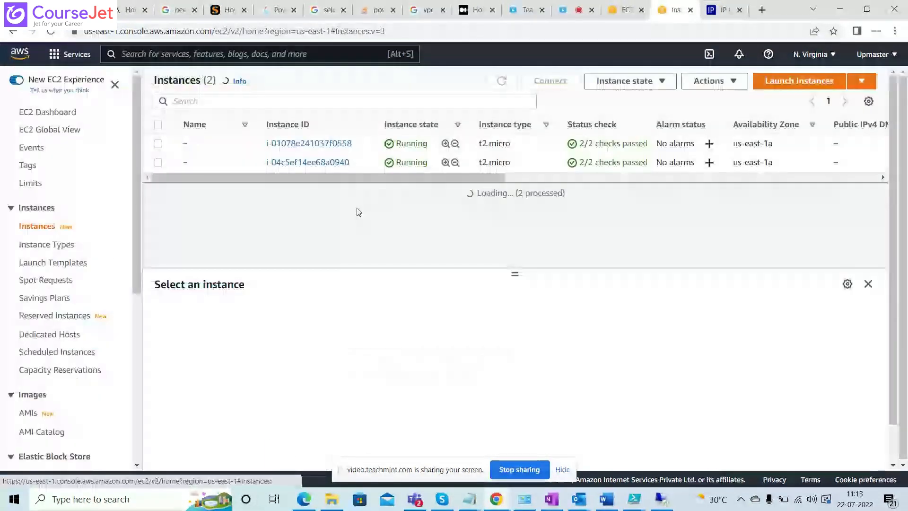
left_click(158, 144)
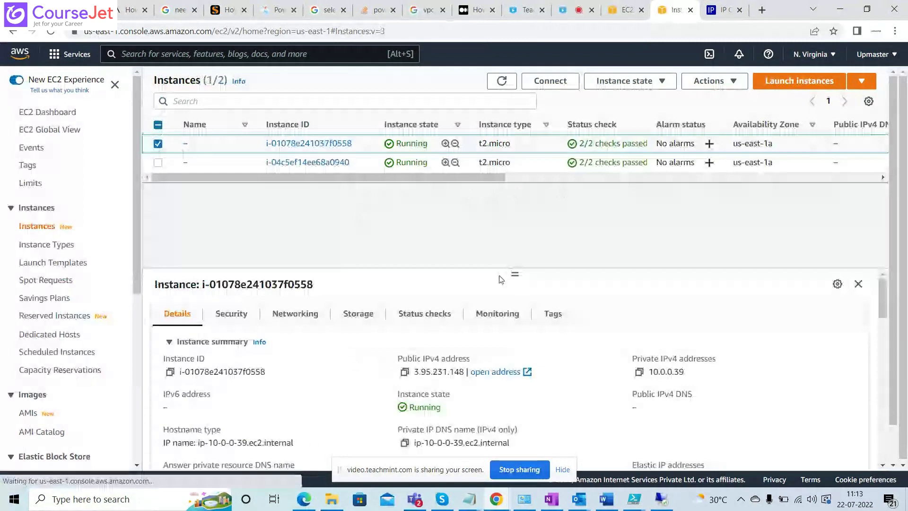
left_click(639, 371)
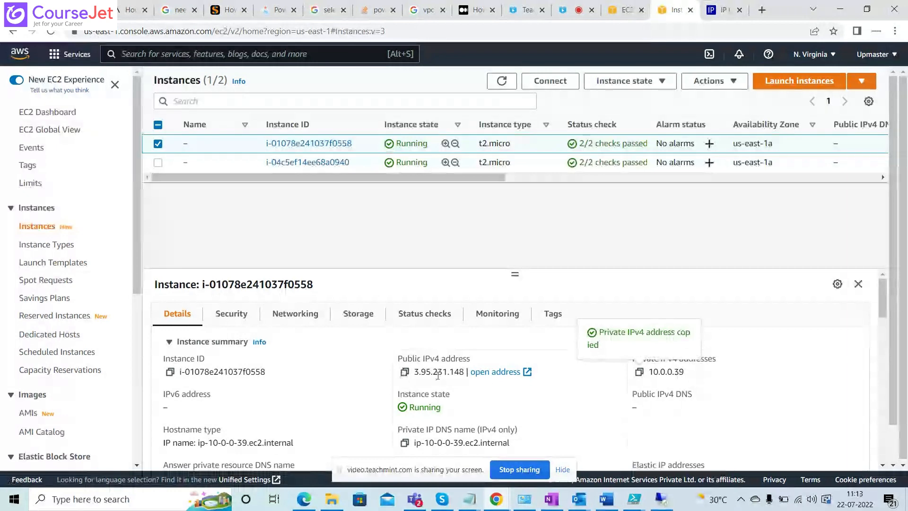
Return to the 54.221.190.26 remote session, check it in full screen, and close the connection.
key("alt+Tab")
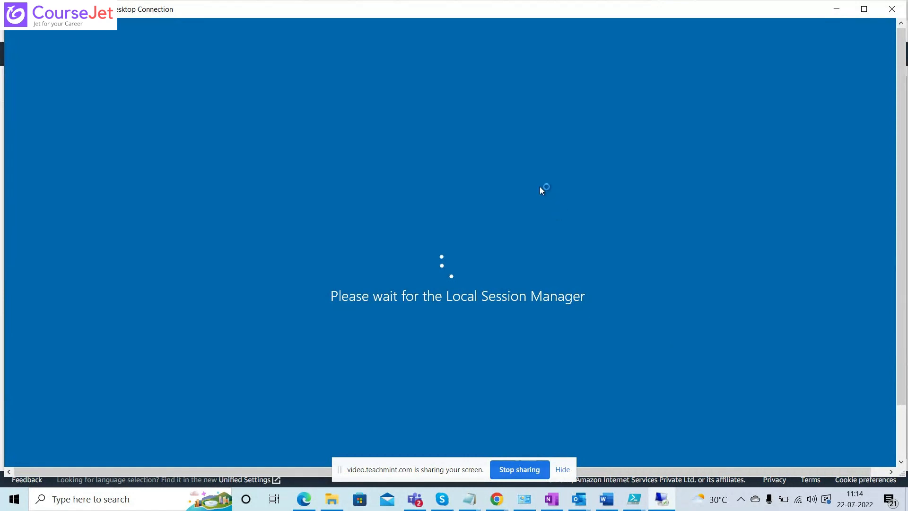
double_click(520, 10)
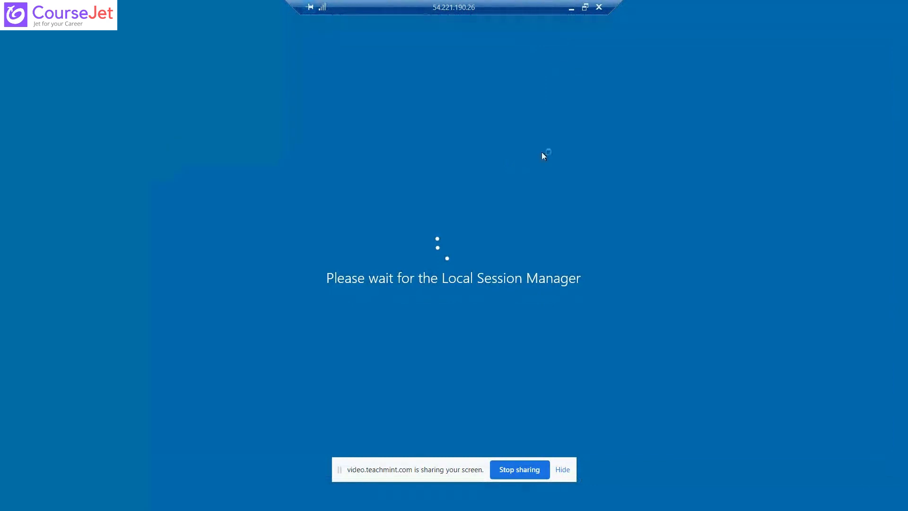
left_click(585, 7)
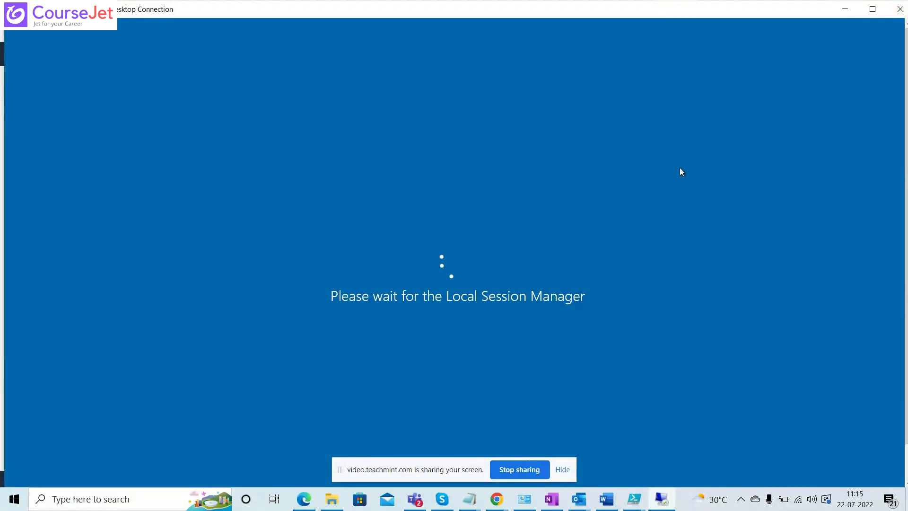
left_click(898, 9)
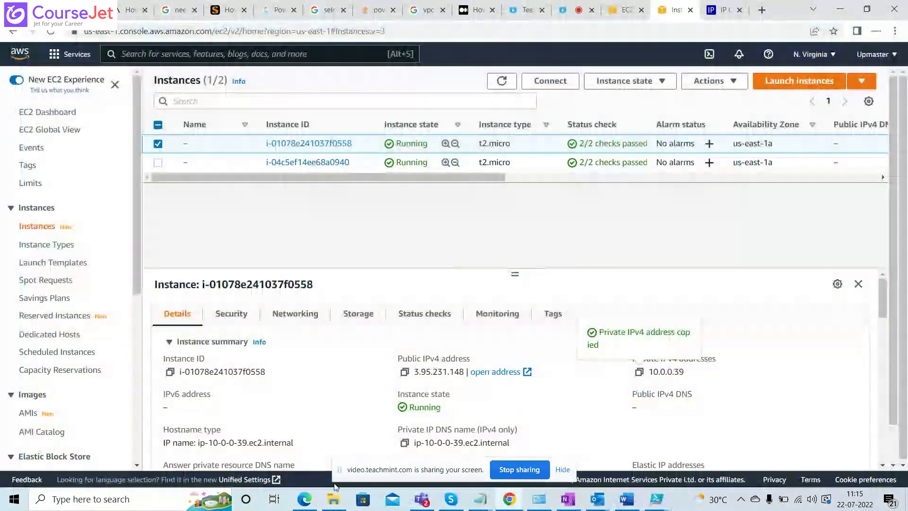
Switch to File Explorer and start a new connection with the 54.221.190.26 remote desktop file in Downloads.
left_click(334, 499)
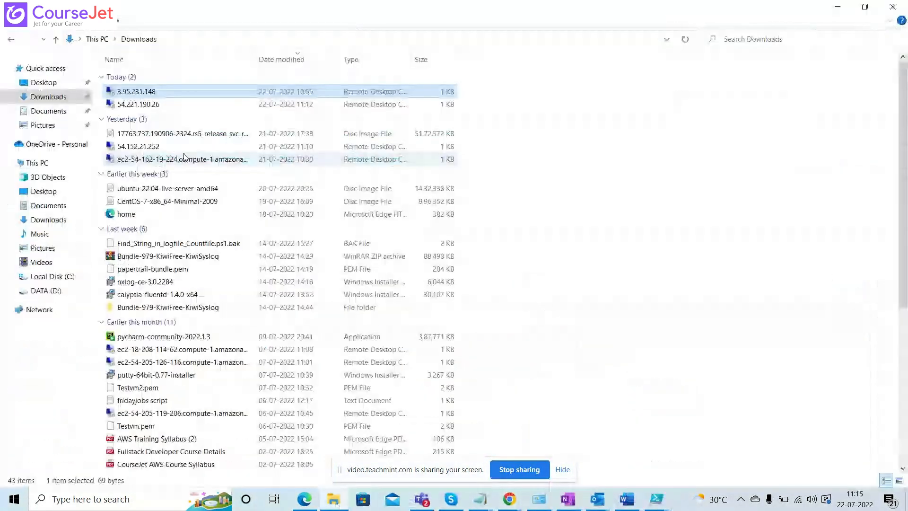
double_click(169, 106)
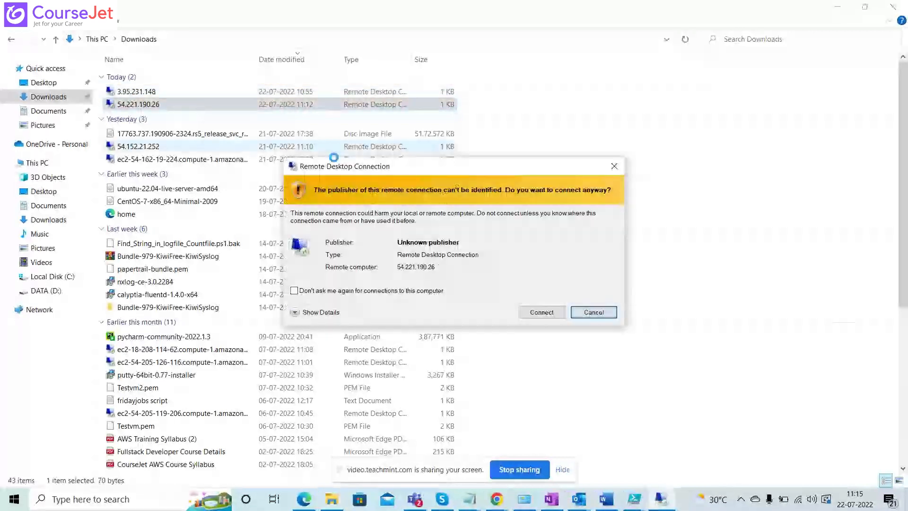
left_click(552, 314)
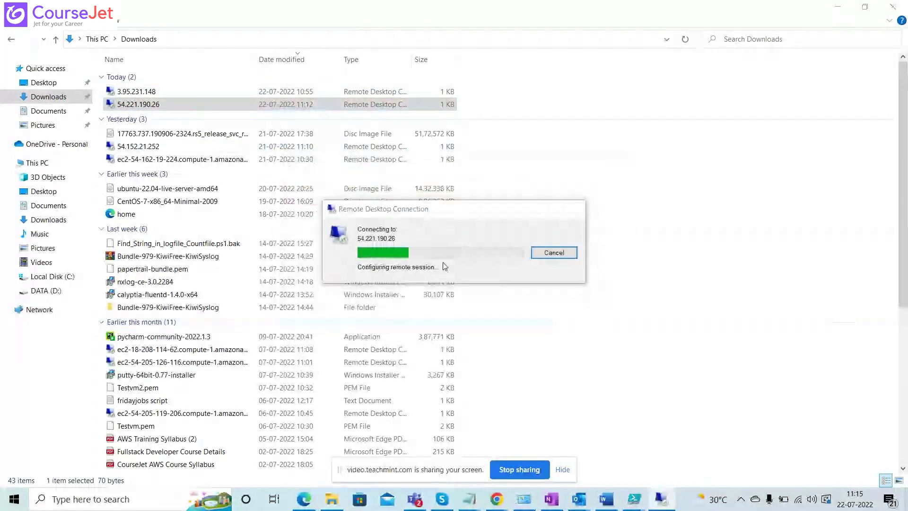
Sign in as Administrator with the password kept in Notepad, accept the certificate, and reduce the full-screen session to a window.
key("alt+Tab")
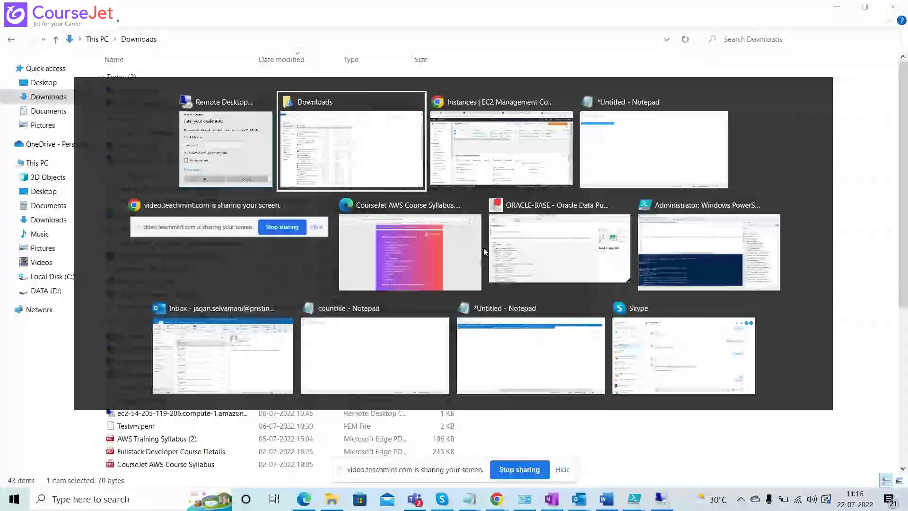
key("alt+Tab")
key("alt+Tab")
key("alt+Tab")
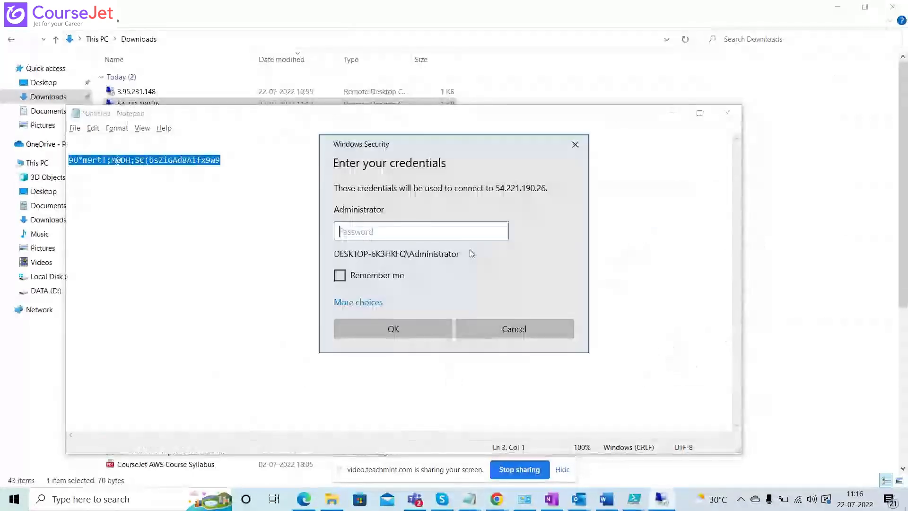
key("ctrl+v")
left_click(395, 329)
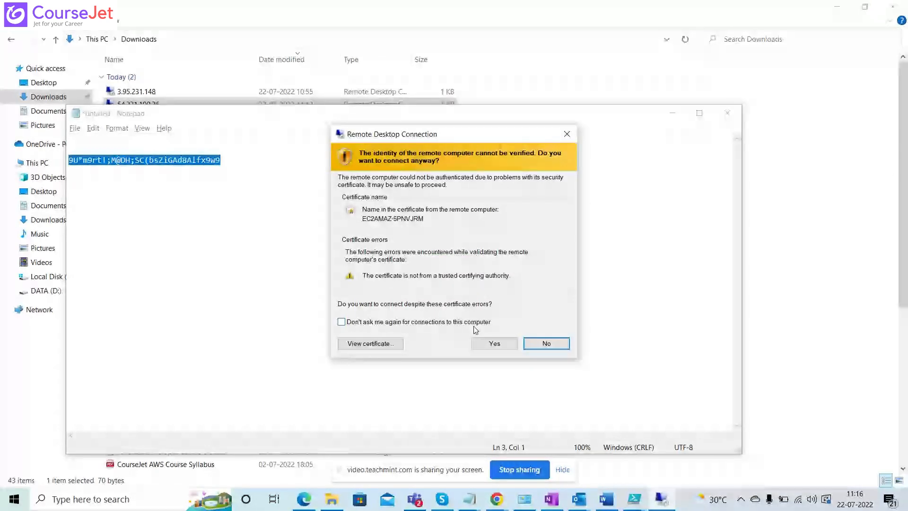
left_click(485, 342)
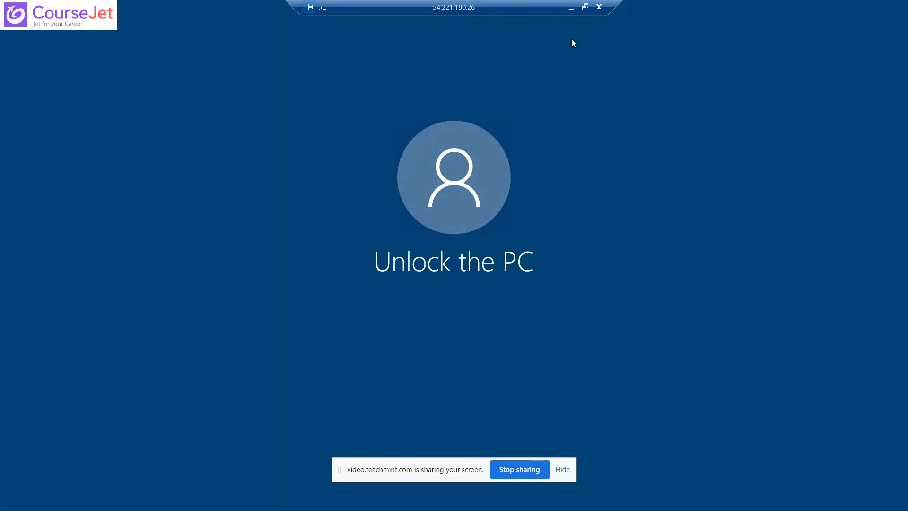
left_click(587, 12)
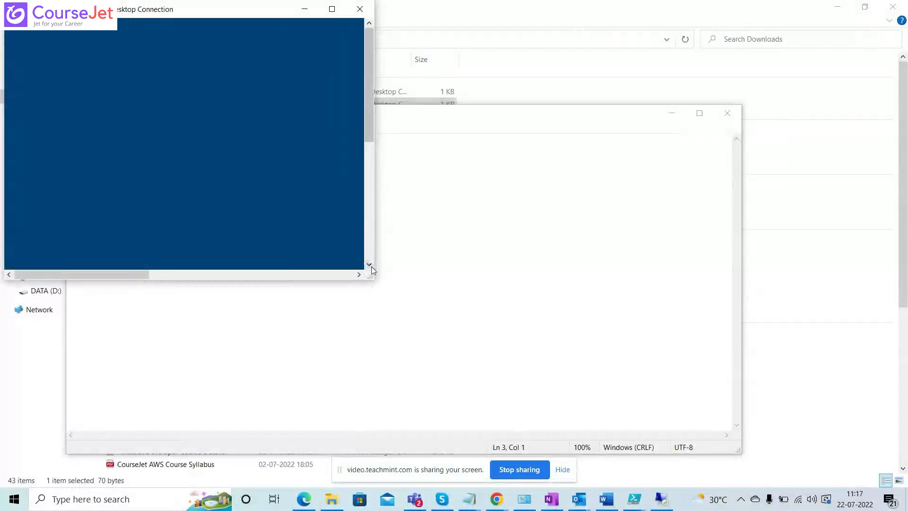
Enlarge the 54.221.190.26 session window, then start a connection with the 3.95.231.148 remote desktop file in Downloads.
left_click_drag(372, 278, 898, 487)
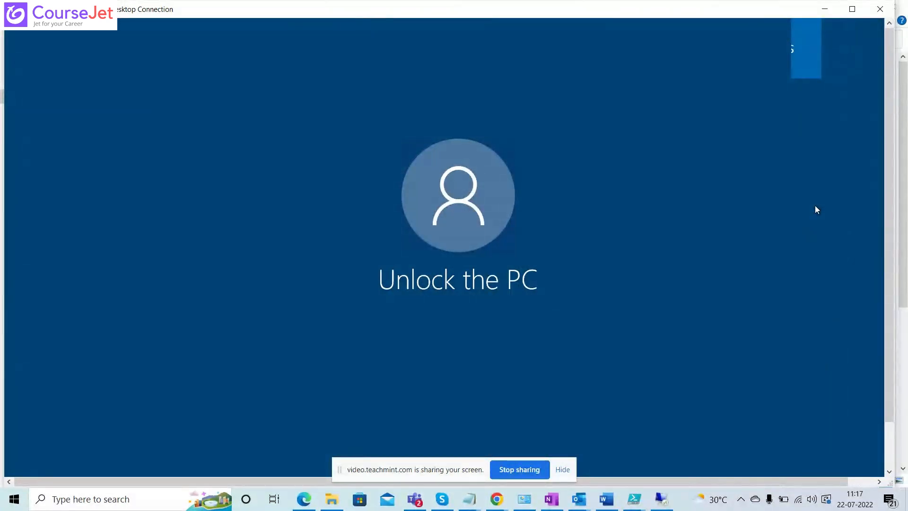
key("alt+Tab")
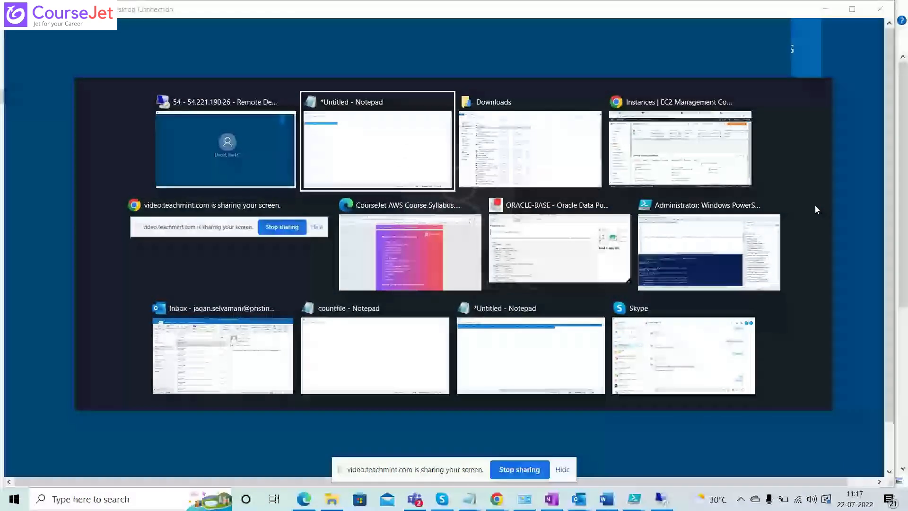
left_click(506, 134)
double_click(185, 95)
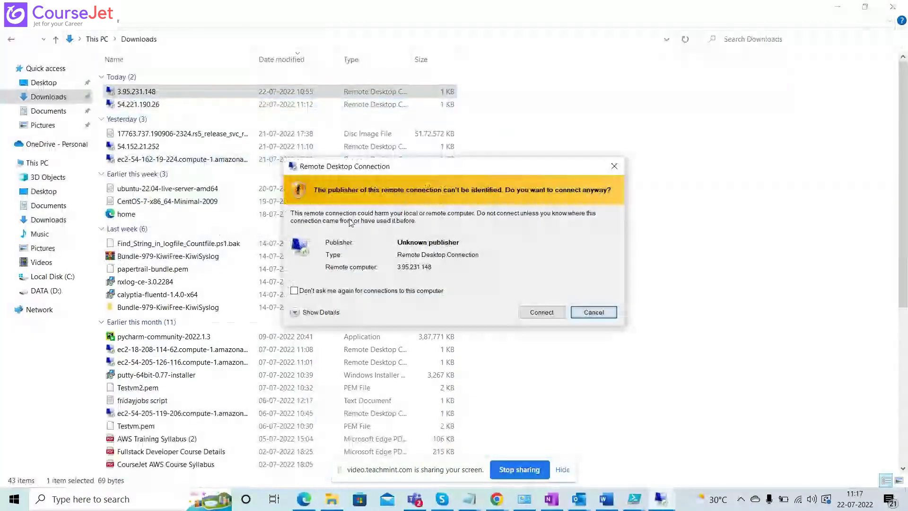
left_click(536, 314)
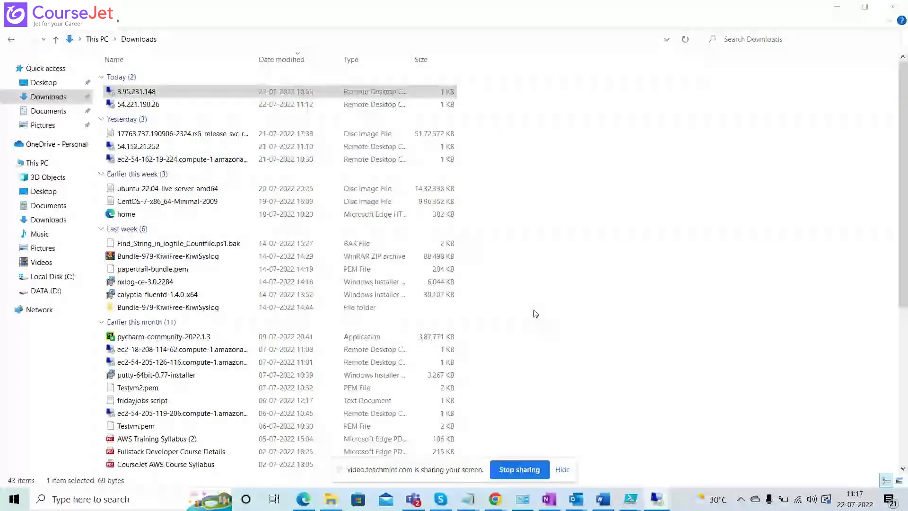
Switch to the EC2 console and open the RDP client connection options for instance i-01078e241037f0558.
key("alt+Tab")
key("Tab")
key("Tab")
key("Tab")
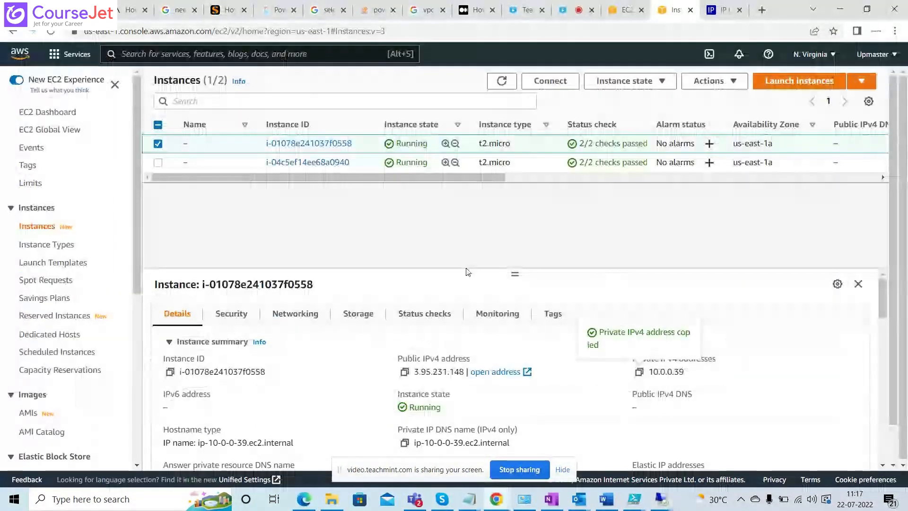
left_click(548, 90)
left_click(182, 176)
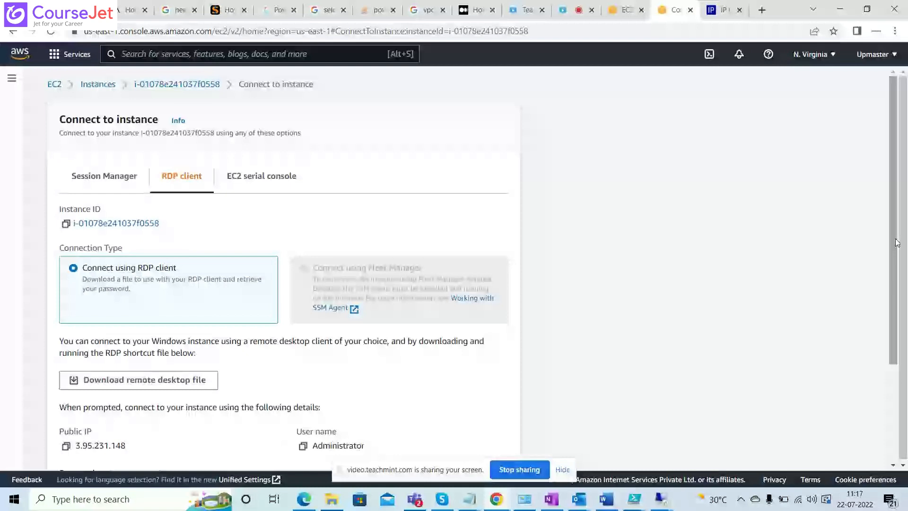
Decrypt the instance's Windows administrator password using the Testvm.pem key file from Downloads.
scroll(898, 243, "down", 3)
left_click(147, 339)
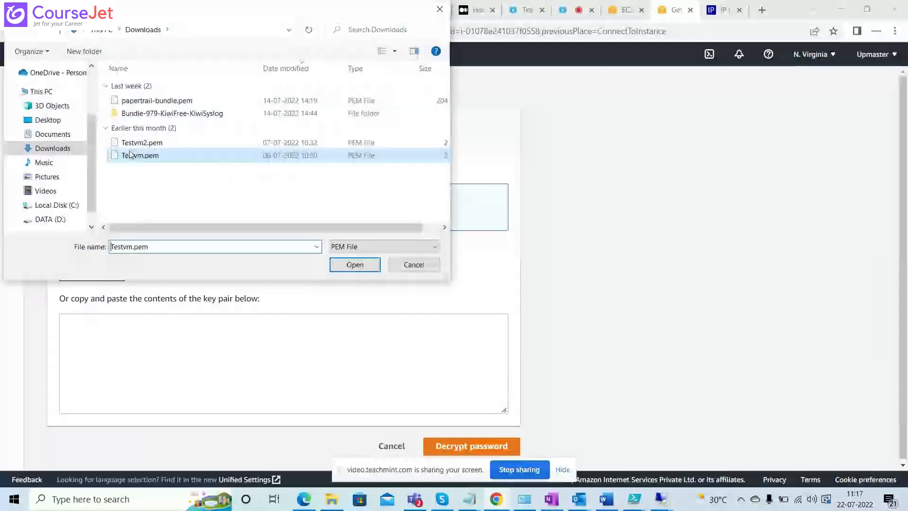
left_click(355, 263)
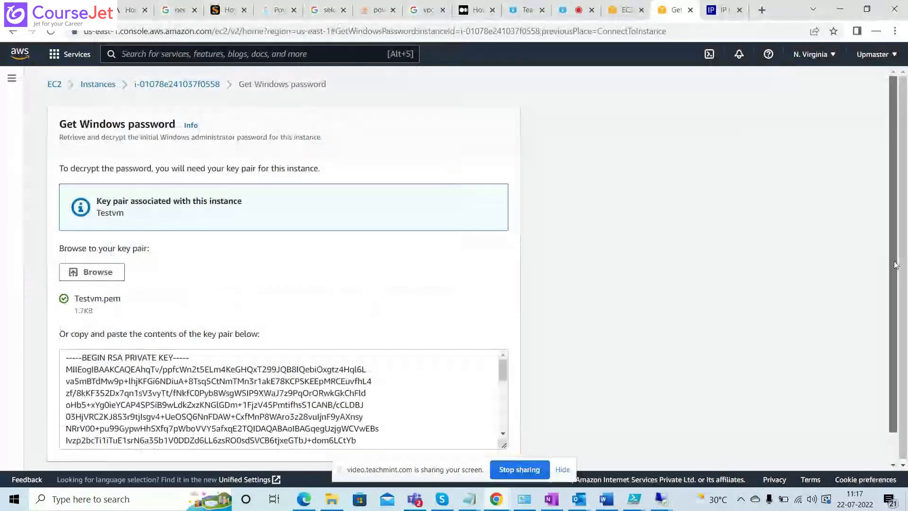
scroll(896, 264, "down", 1)
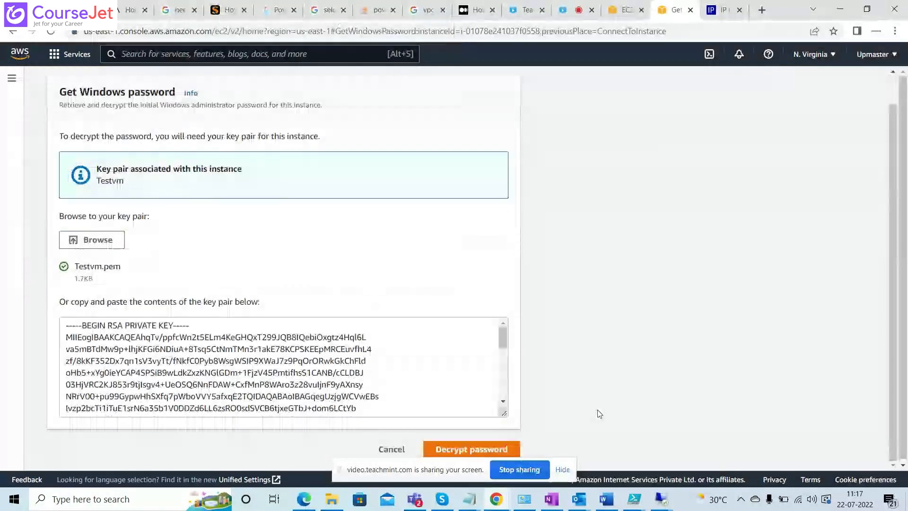
left_click(487, 451)
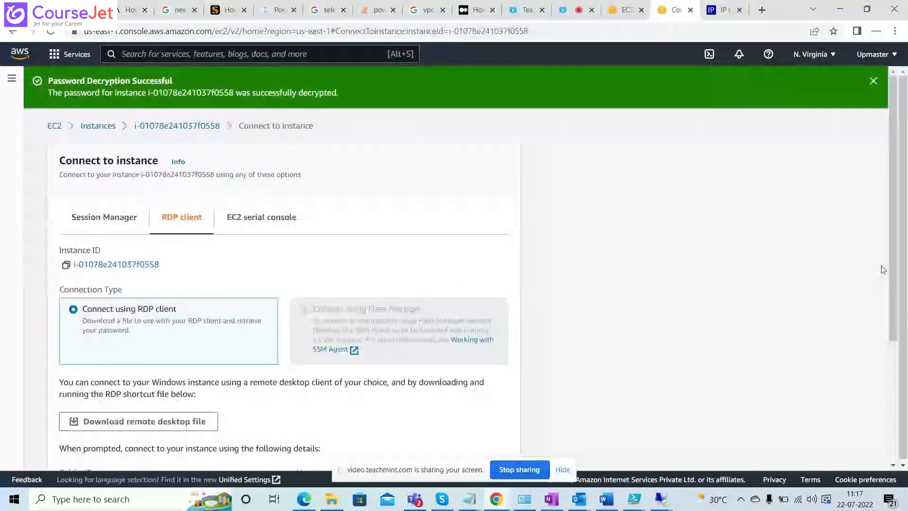
scroll(883, 270, "down", 4)
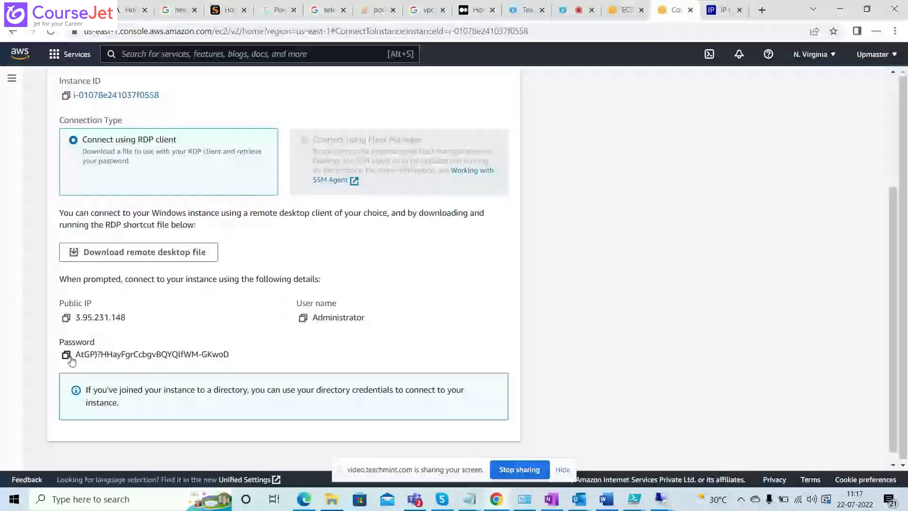
Copy the decrypted administrator password and paste it below the existing password in the untitled Notepad file.
key("alt+Tab")
key("alt+Tab")
key("alt+Tab")
key("alt+Tab")
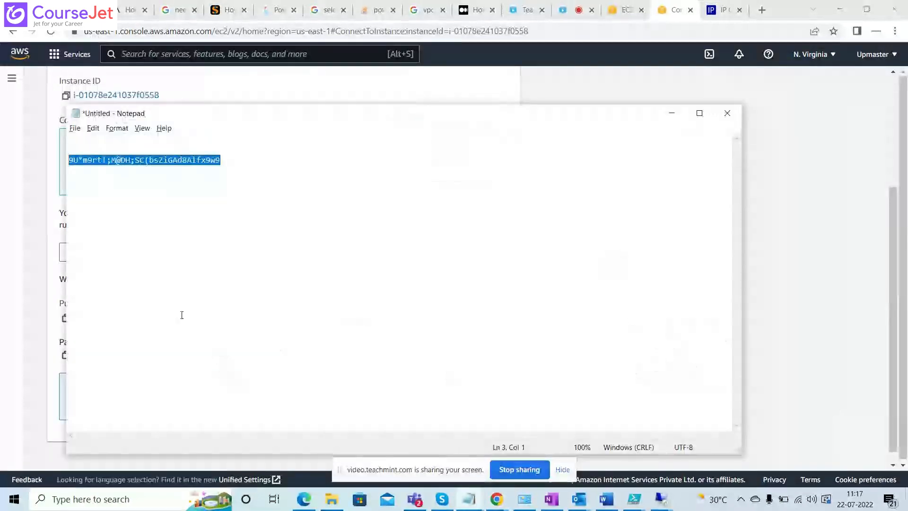
left_click(232, 170)
key("Return")
key("Return")
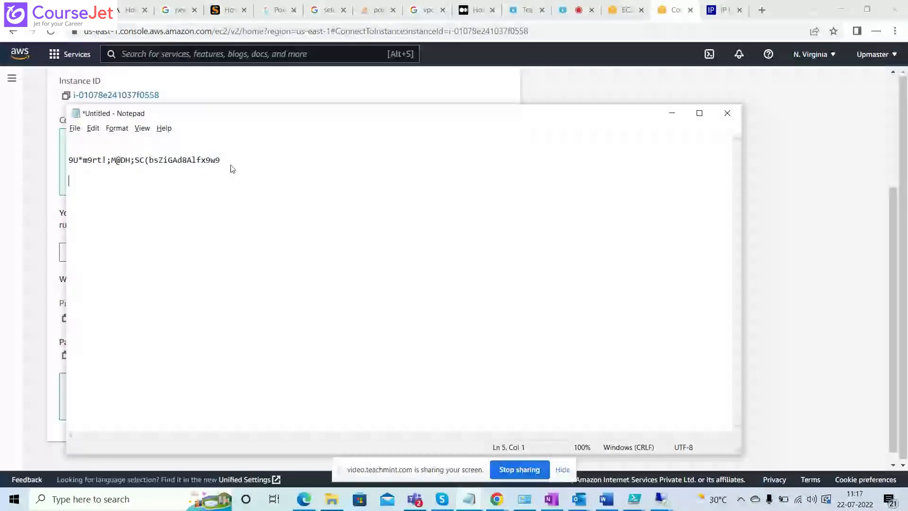
key("ctrl+v")
Sign in to 3.95.231.148 as Administrator with the copied account password and accept the certificate.
key("alt+Tab")
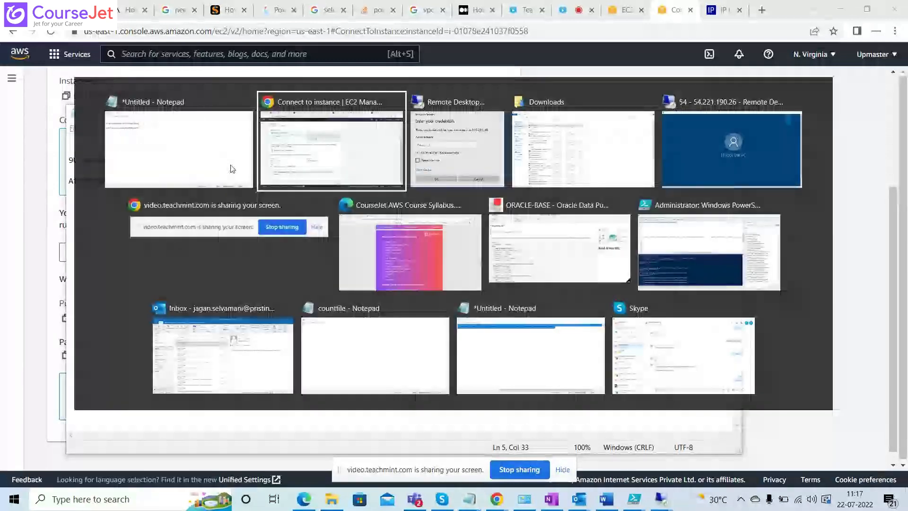
key("alt+Tab")
key("alt+Tab")
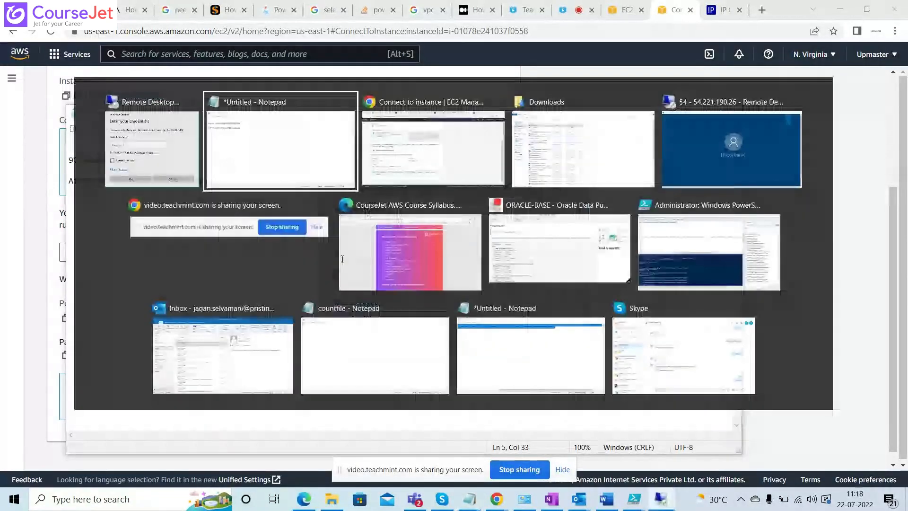
key("ctrl+v")
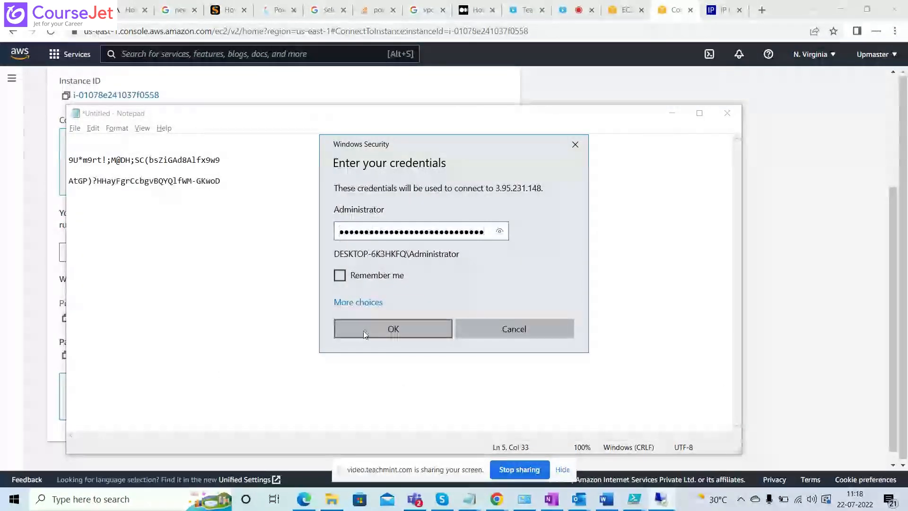
left_click(365, 332)
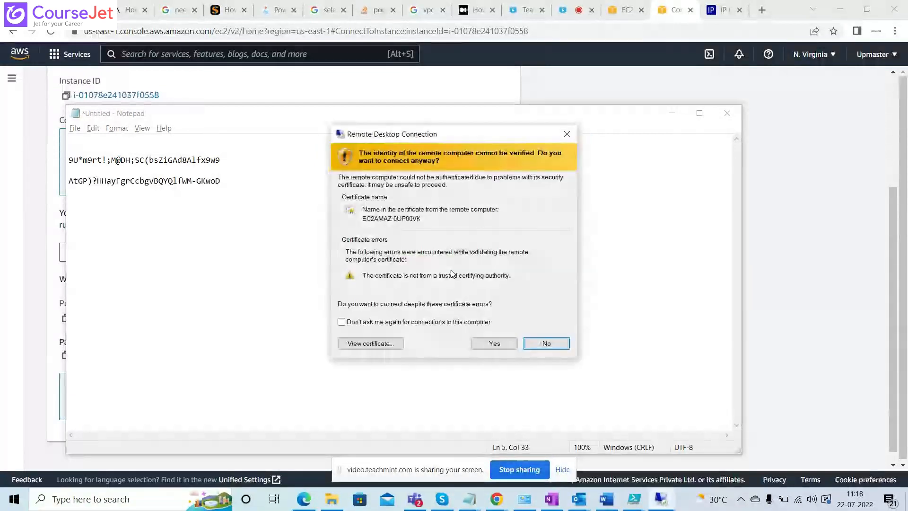
left_click(490, 341)
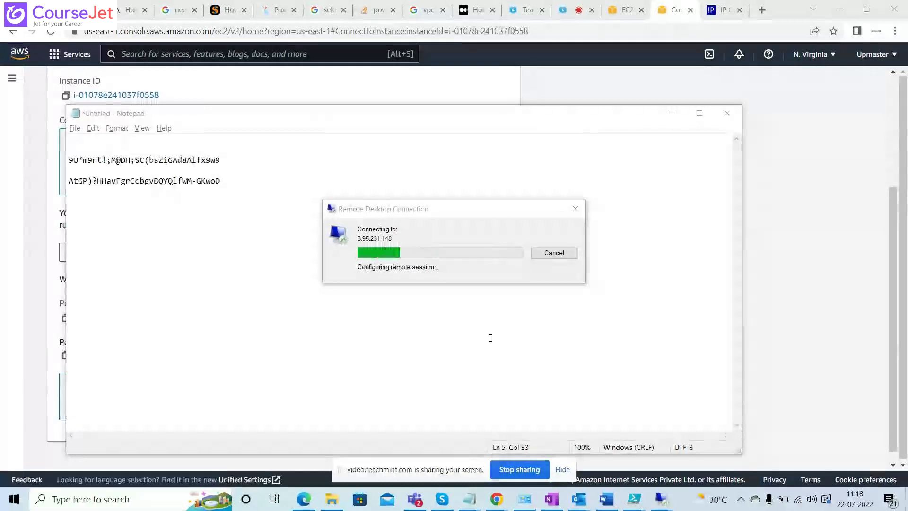
Look through the open windows and bring the 3.95.231.148 remote session to the front.
key("alt+Tab")
key("alt+Tab")
key("alt+Tab")
key("alt+Tab")
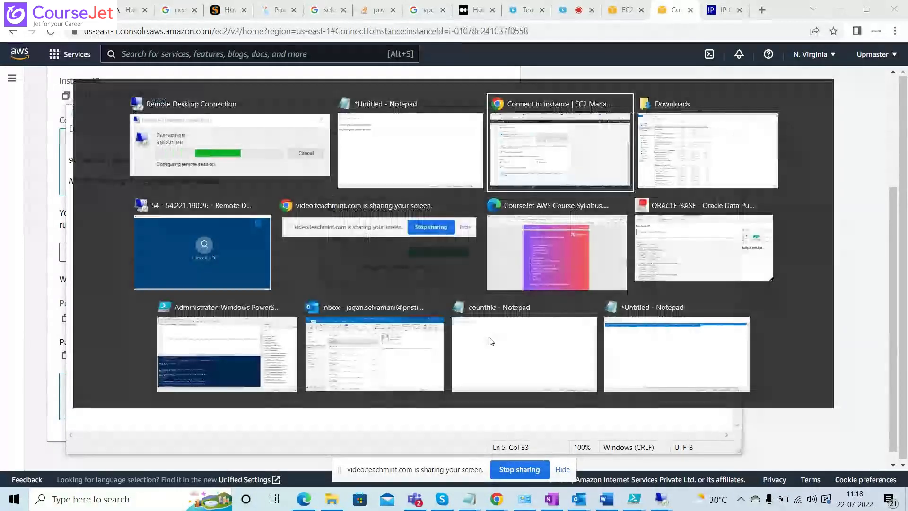
key("alt+Tab")
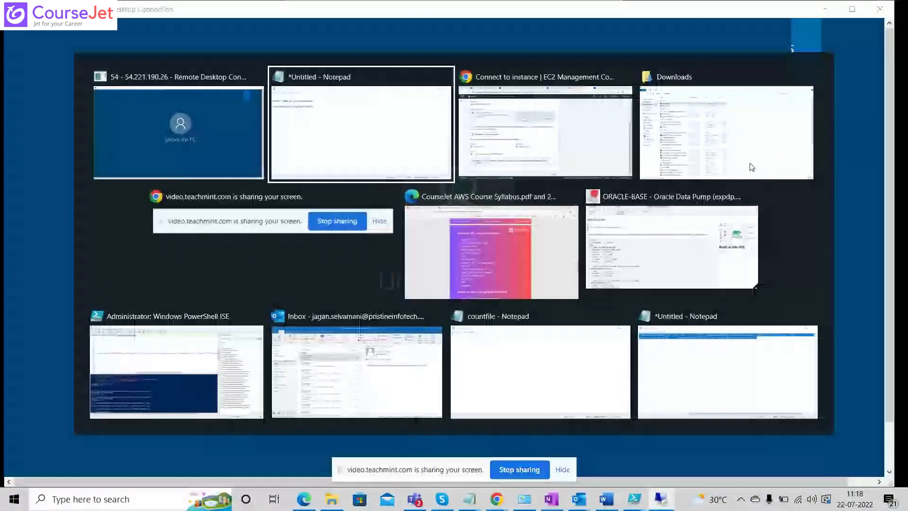
key("alt+Tab")
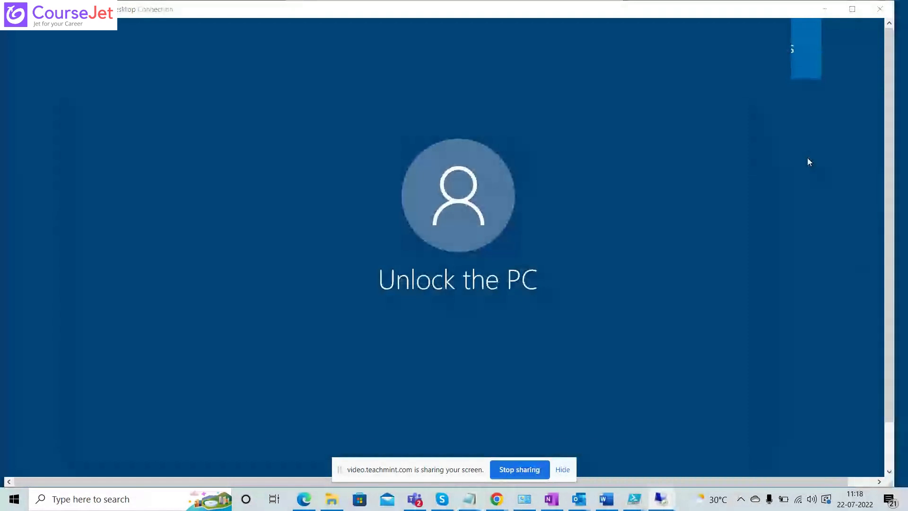
key("alt+Tab")
key("alt+Tab")
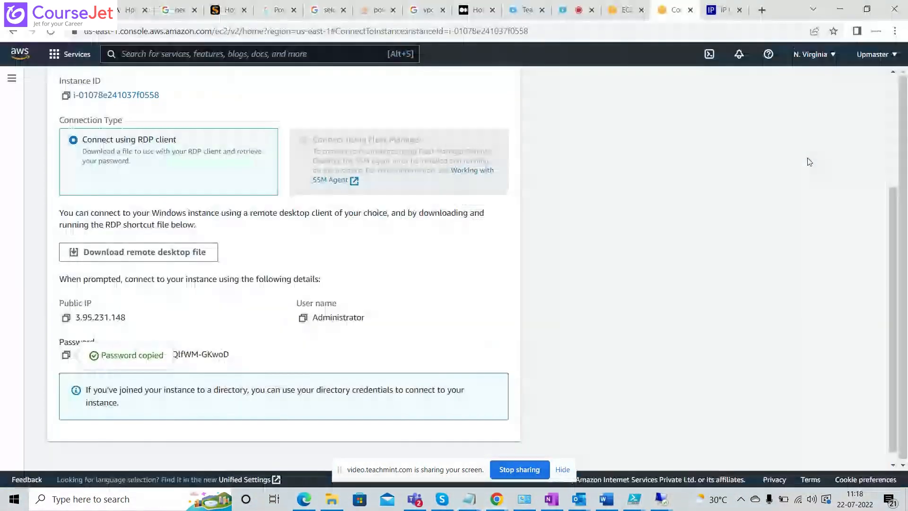
key("alt+Tab")
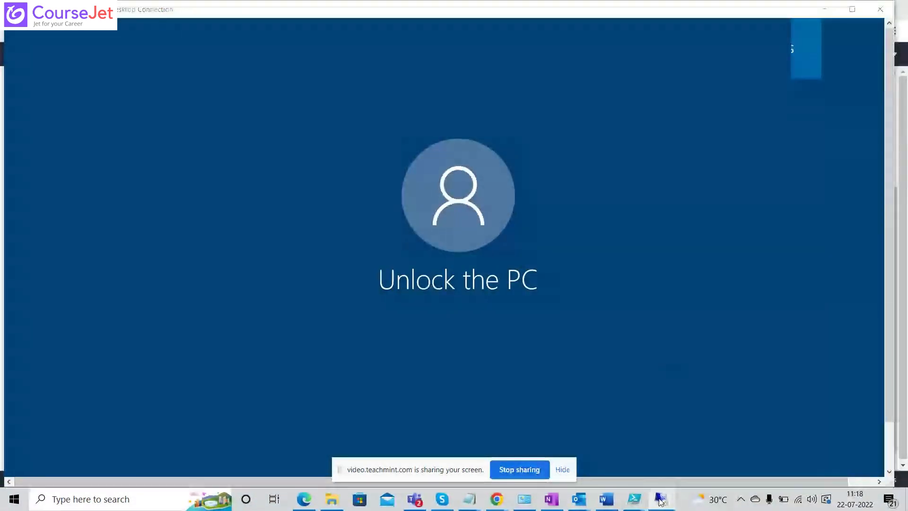
mouse_move(662, 499)
left_click(690, 455)
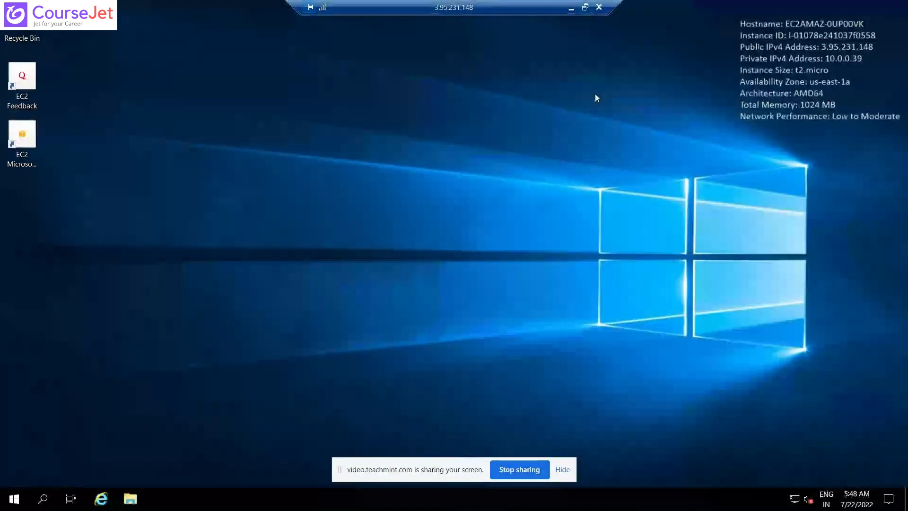
Reduce the 3.95.231.148 session to a window and close the 54.221.190.26 remote session.
left_click(585, 8)
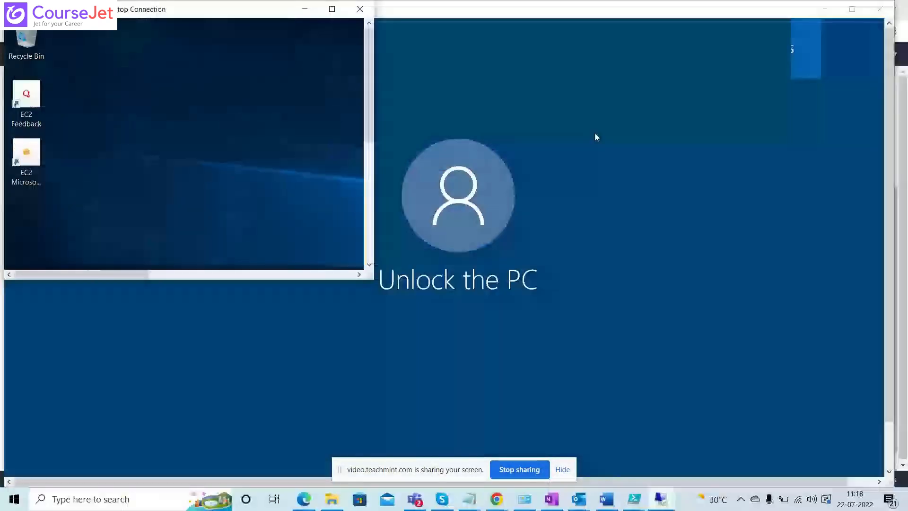
left_click(497, 252)
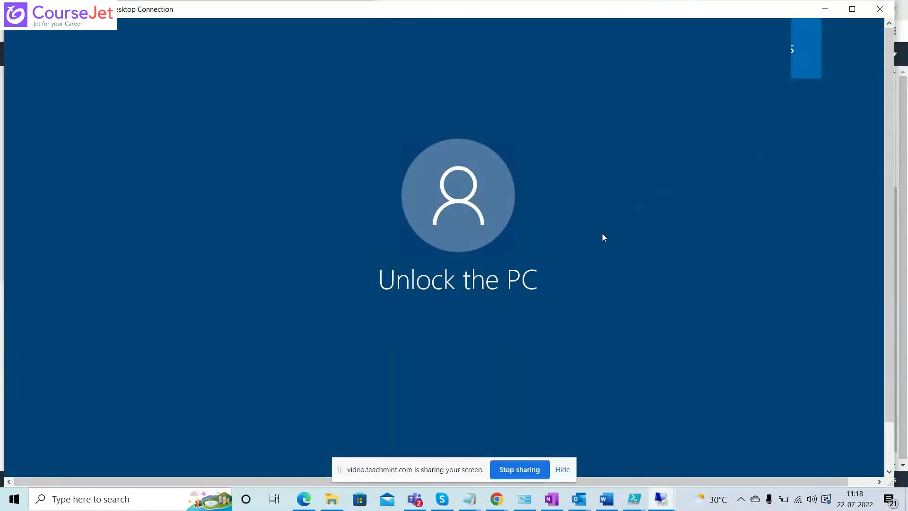
left_click(882, 12)
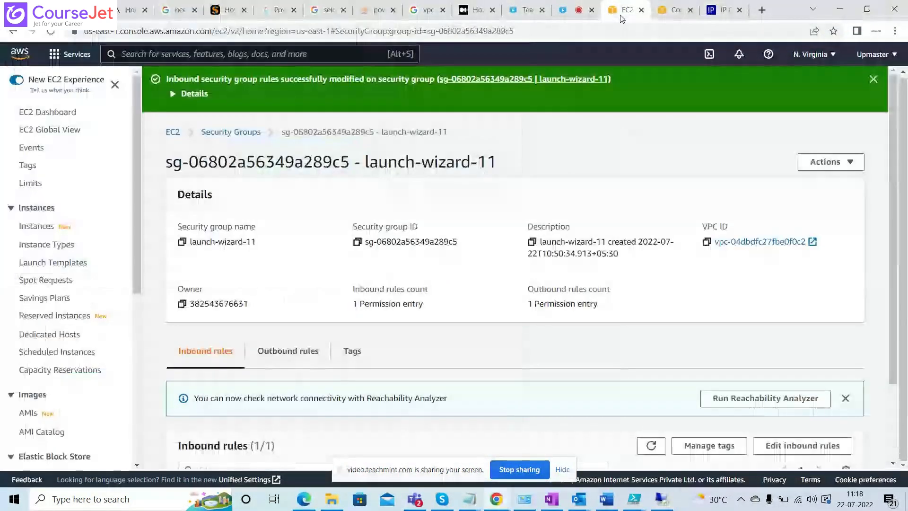
Return to the EC2 instances list and show the details of instance i-04c5ef14ee68a0940, checking them against the open remote session.
left_click(626, 10)
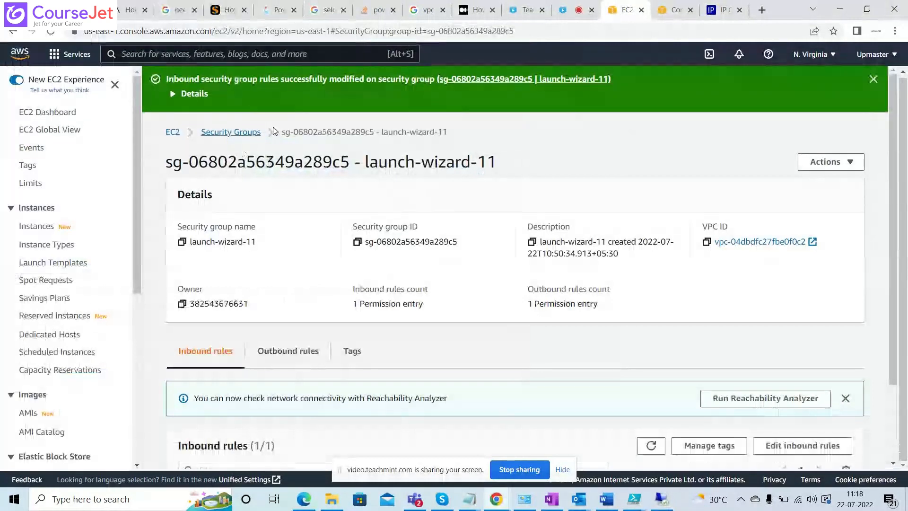
left_click(656, 16)
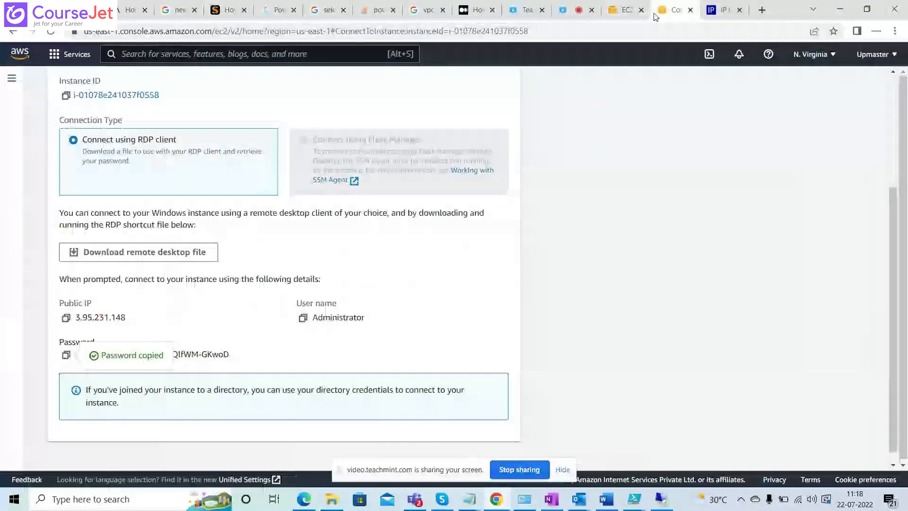
scroll(309, 163, "up", 1)
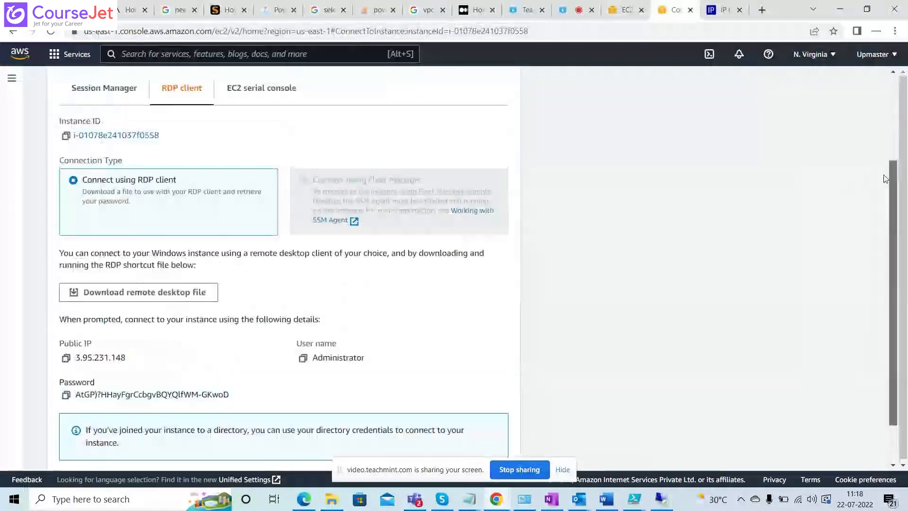
scroll(309, 163, "up", 3)
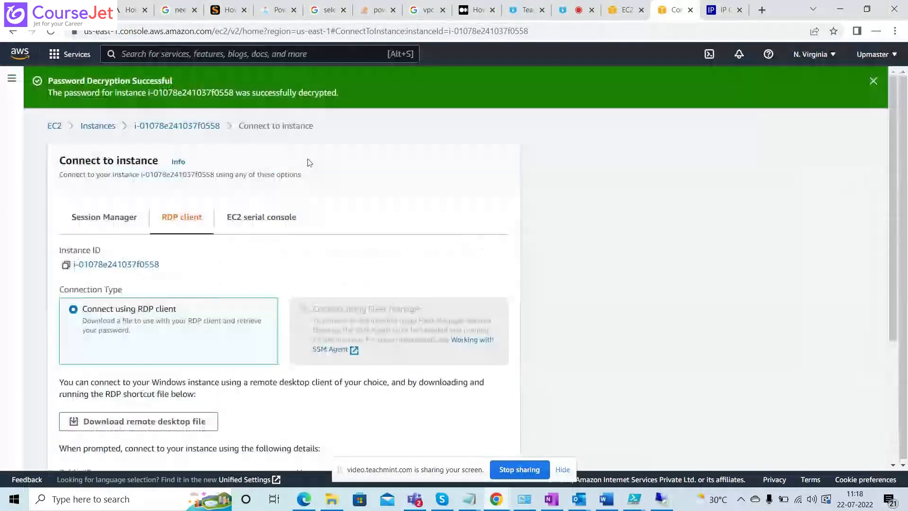
left_click(99, 126)
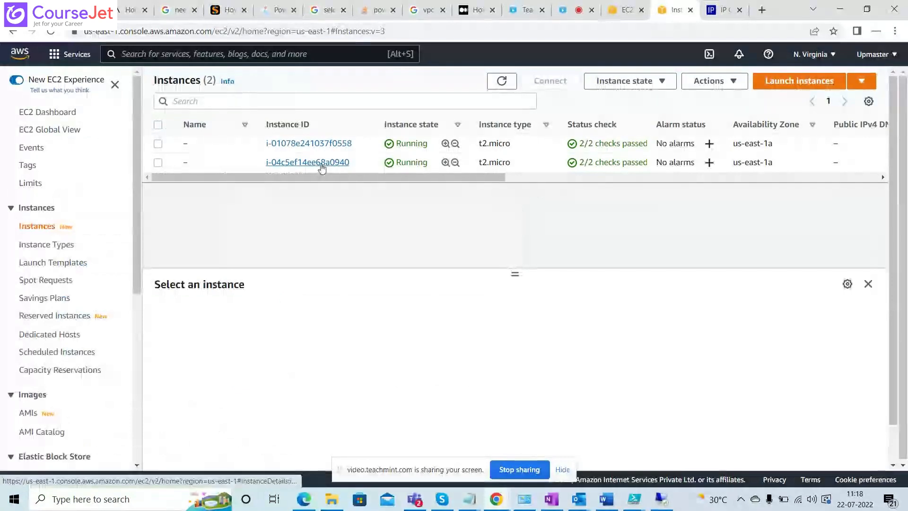
left_click(158, 163)
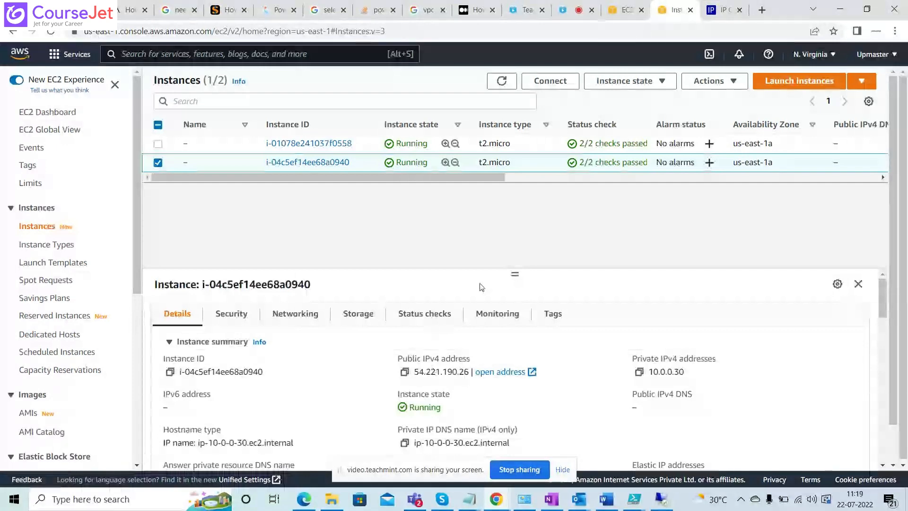
key("alt+Tab")
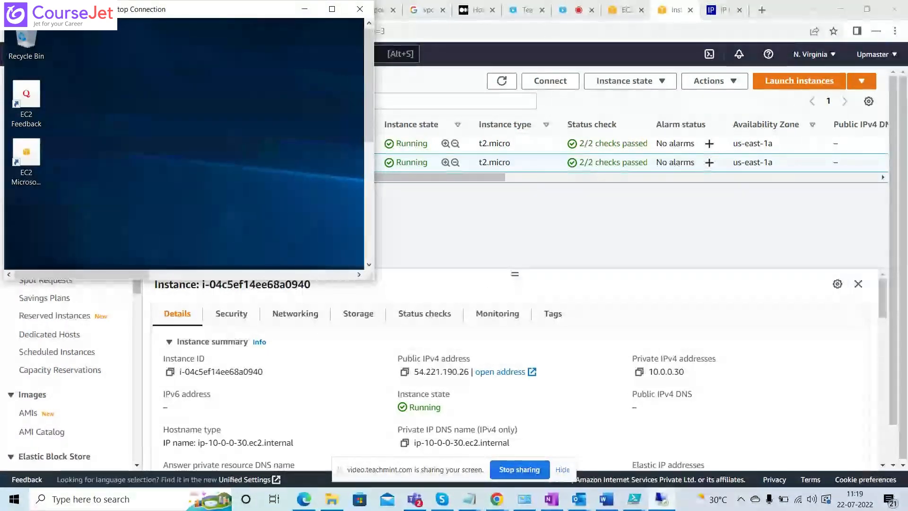
key("alt+Tab")
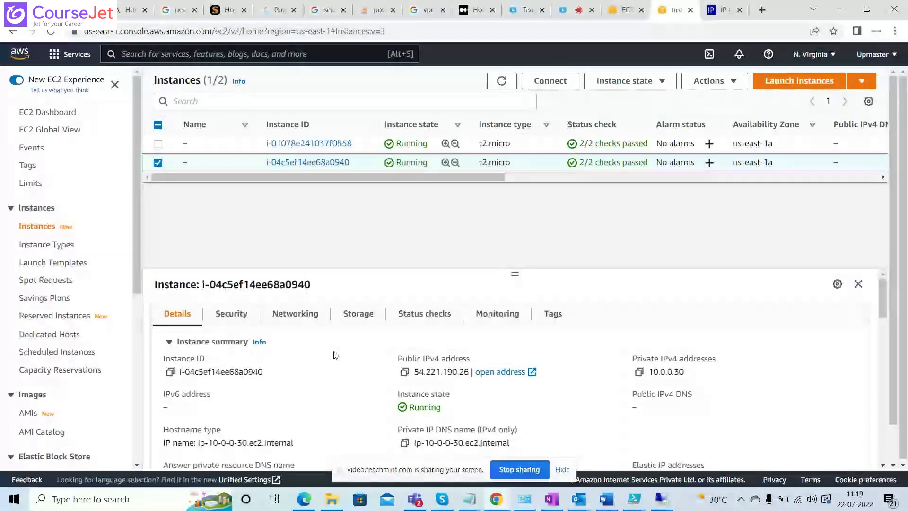
Open the launch-wizard-1 security group of instance i-04c5ef14ee68a0940 in a new browser tab and show its inbound rules.
left_click(230, 315)
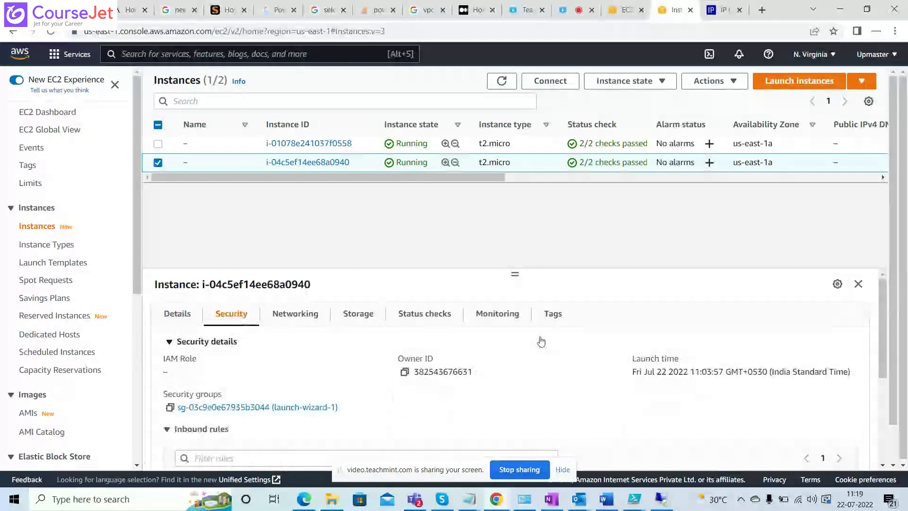
right_click(300, 408)
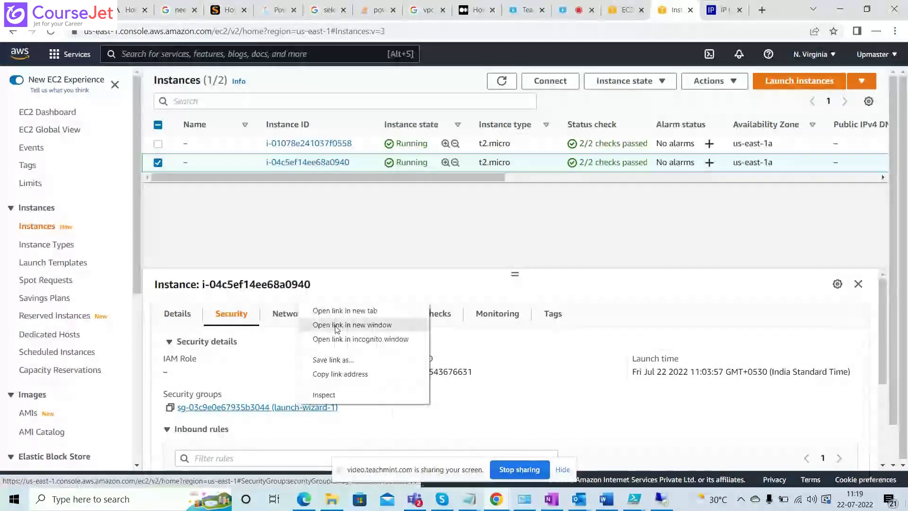
left_click(337, 311)
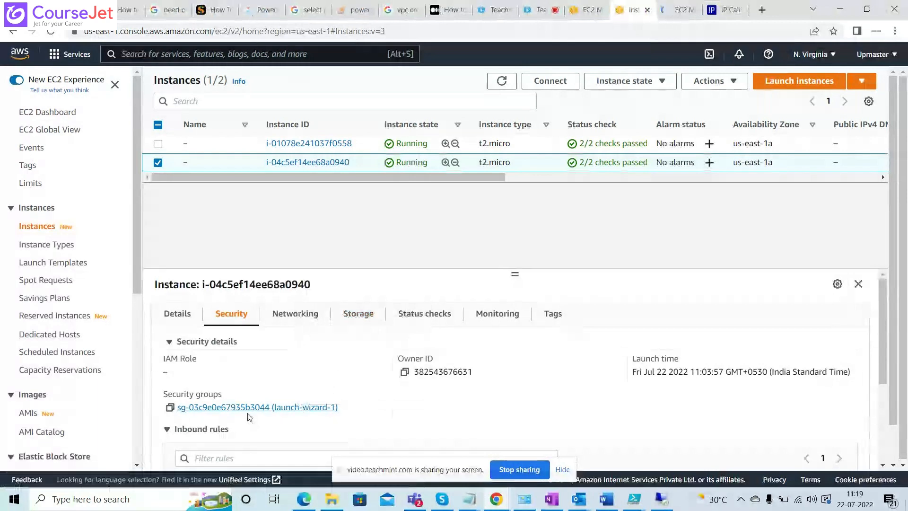
left_click(669, 14)
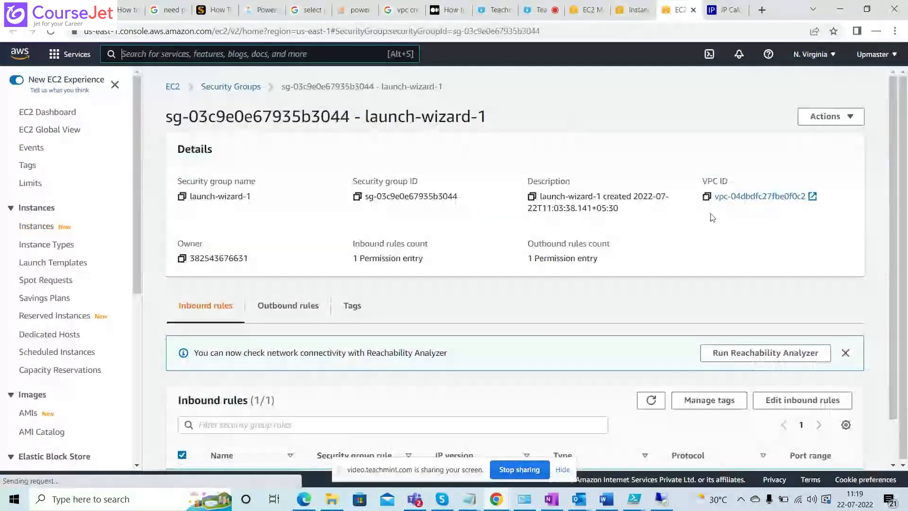
left_click_drag(892, 210, 890, 294)
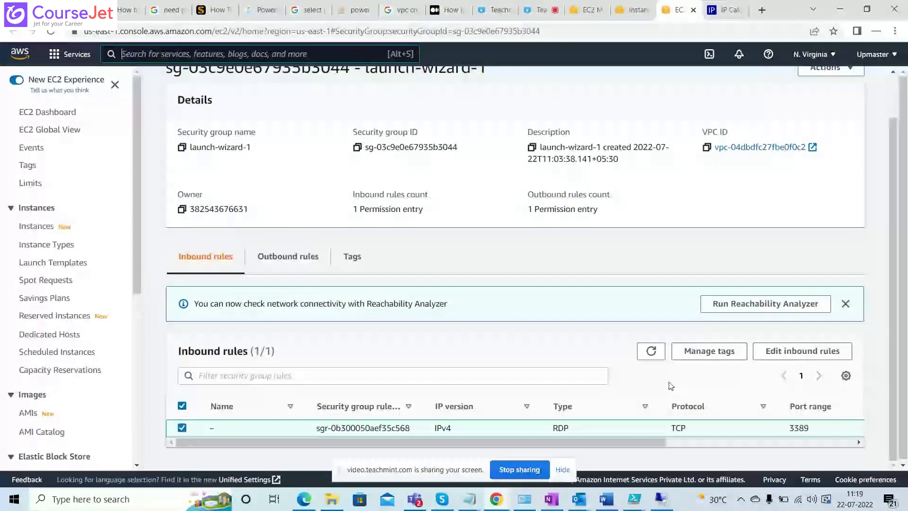
Edit the RDP inbound rule to replace source 0.0.0.0/0 with 10.0.0.0/16, and save the rules.
left_click(797, 356)
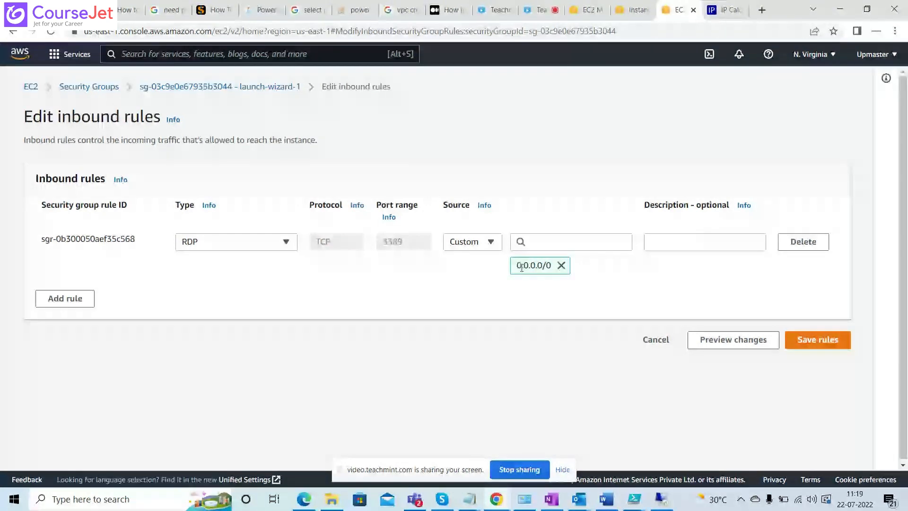
left_click(561, 266)
left_click(553, 244)
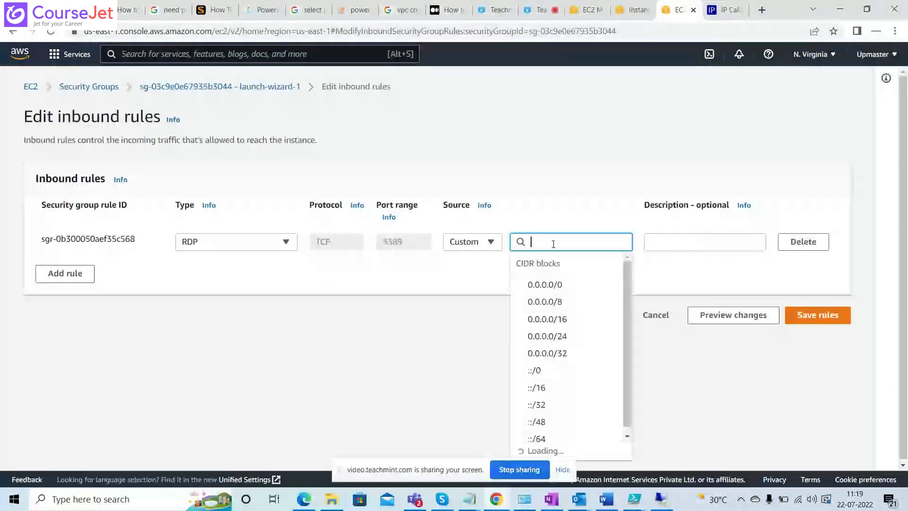
type("10")
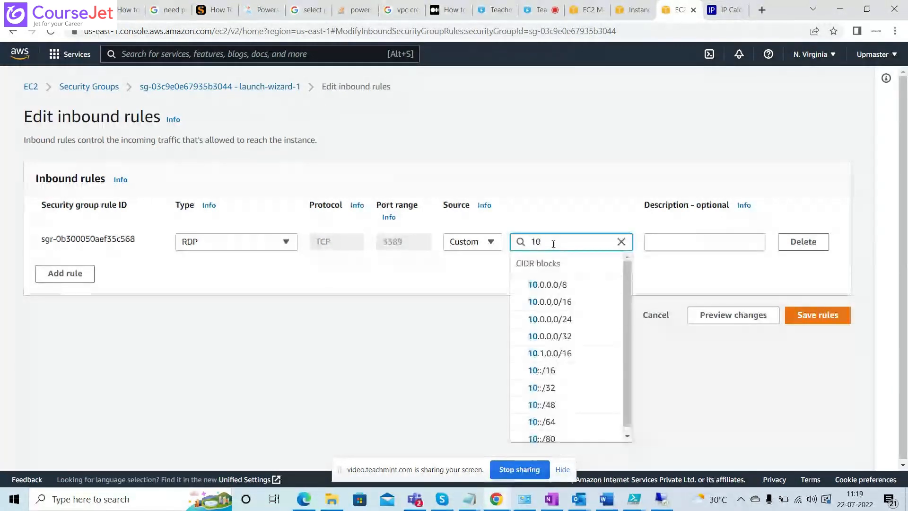
type(".0.0.0")
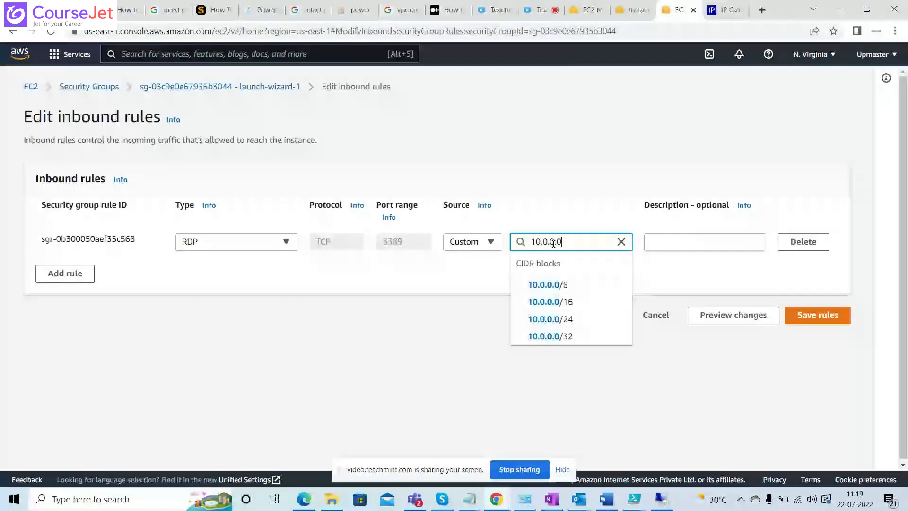
left_click(568, 306)
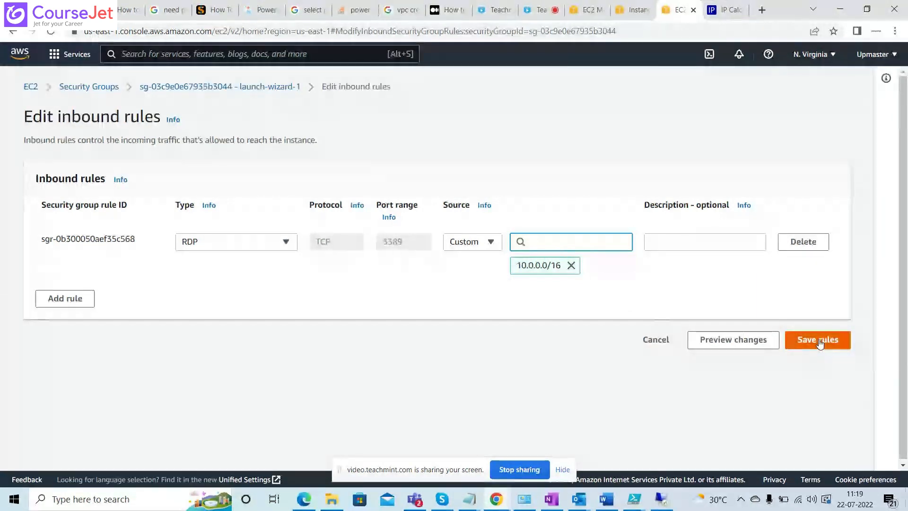
left_click(820, 342)
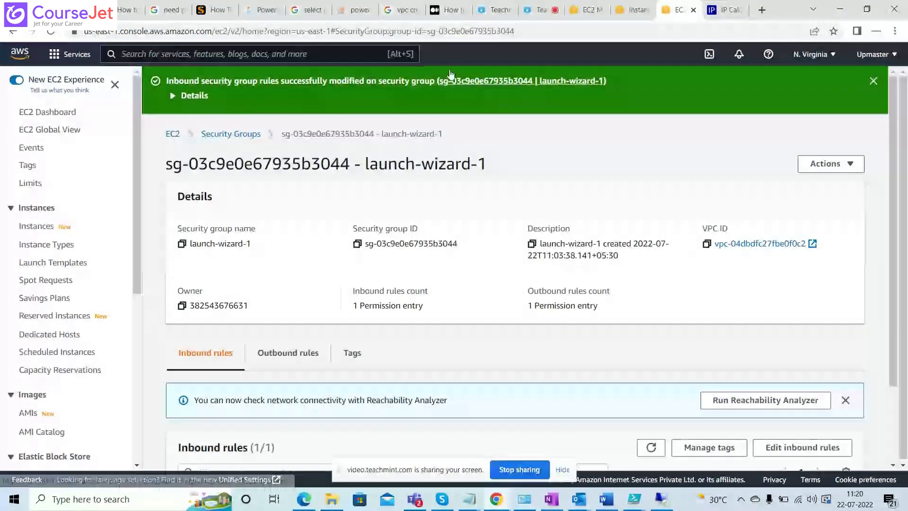
Return to the EC2 instances list and copy the public IPv4 address of instance i-04c5ef14ee68a0940.
left_click(624, 13)
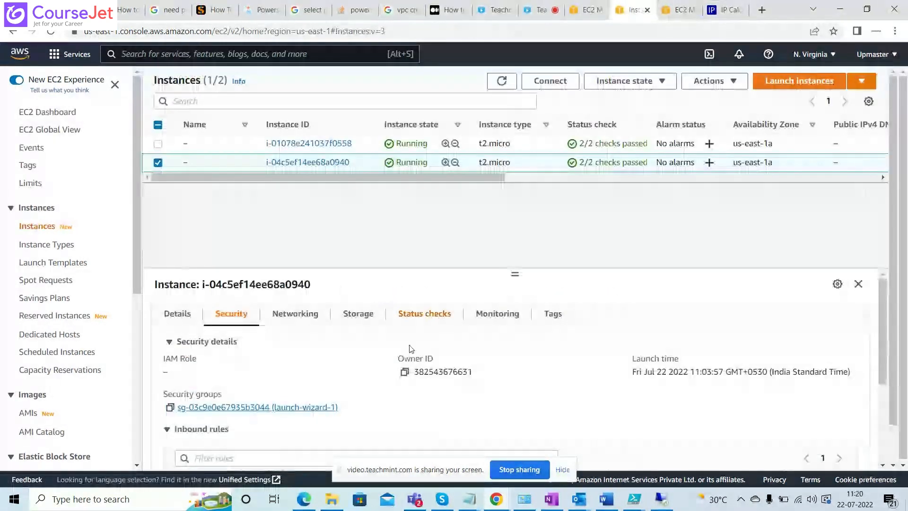
left_click(182, 318)
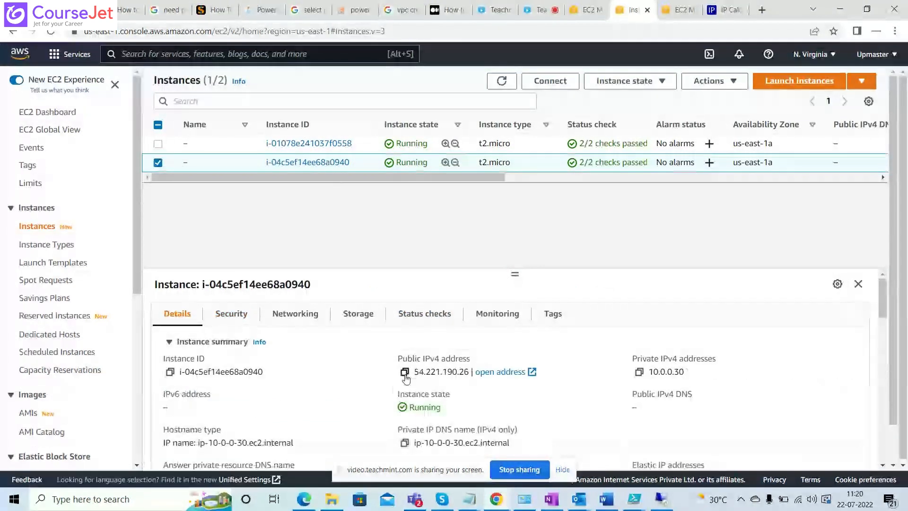
left_click(405, 372)
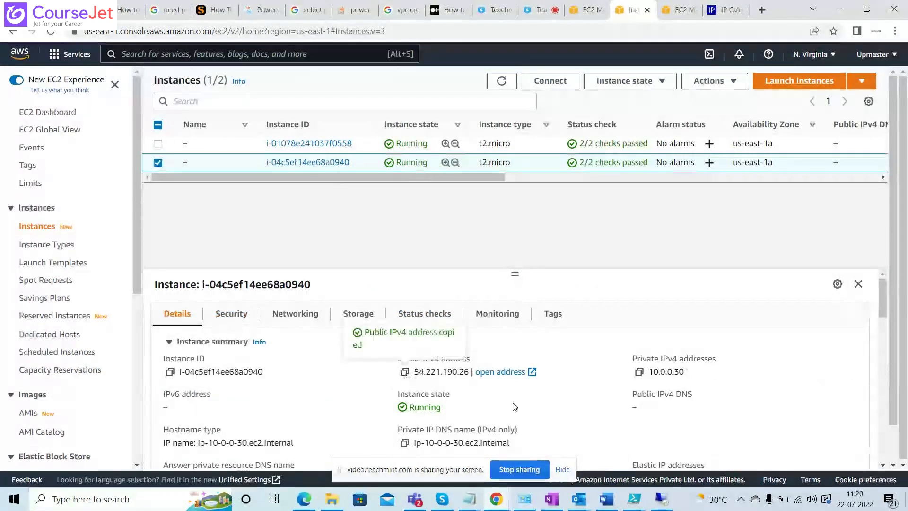
left_click(663, 499)
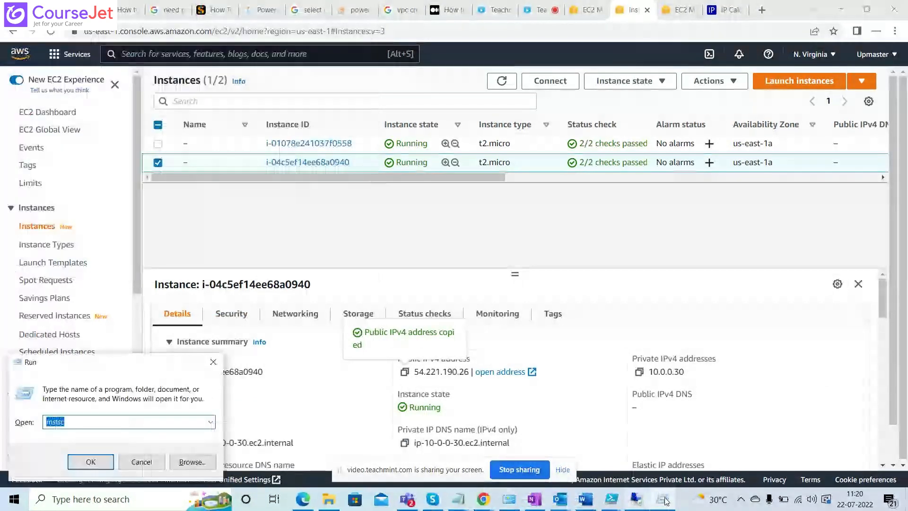
left_click(213, 363)
Try to connect to 54.221.190.26 with its saved remote desktop file in the Downloads folder.
key("alt+Tab")
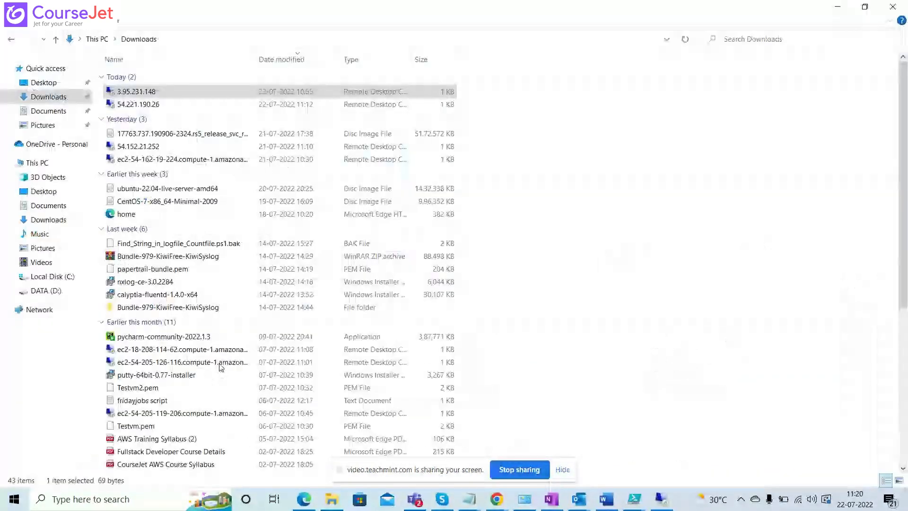
double_click(148, 105)
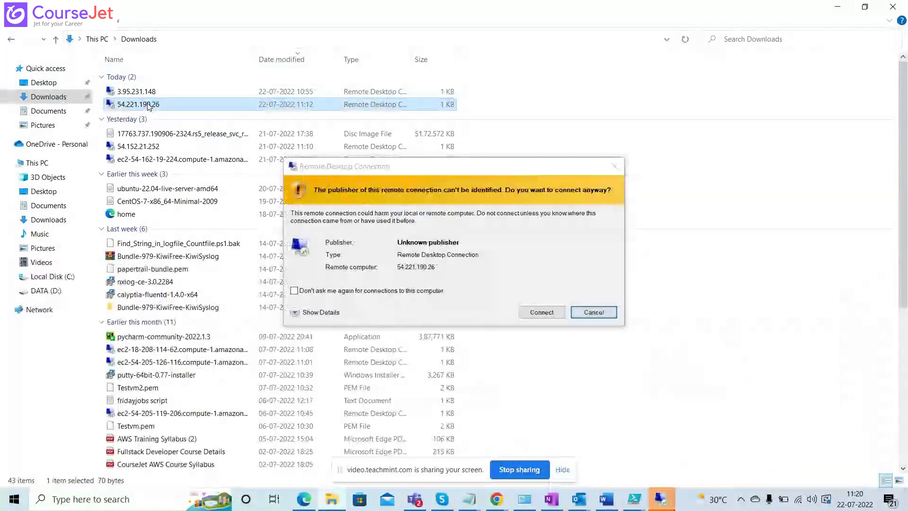
left_click(539, 312)
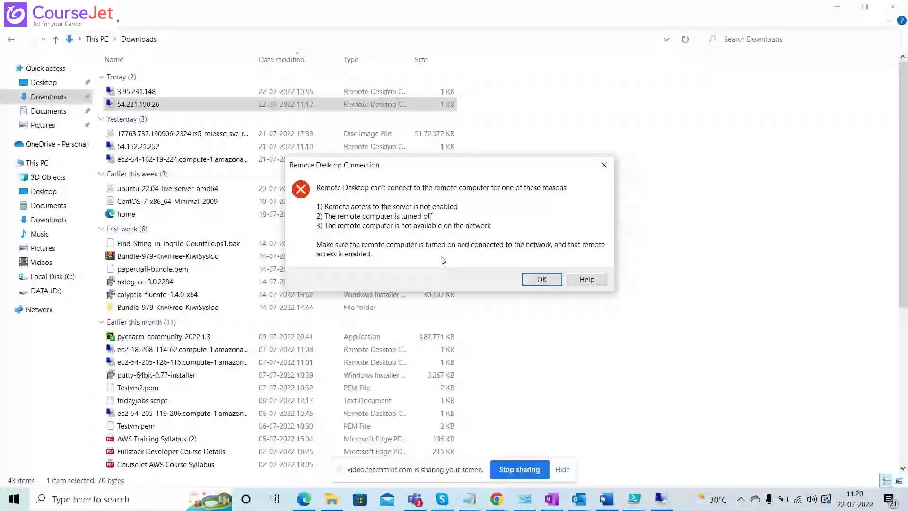
left_click(542, 279)
View the 3.95.231.148 remote session full screen to check its instance details, and reduce it to a window again.
key("alt+Tab")
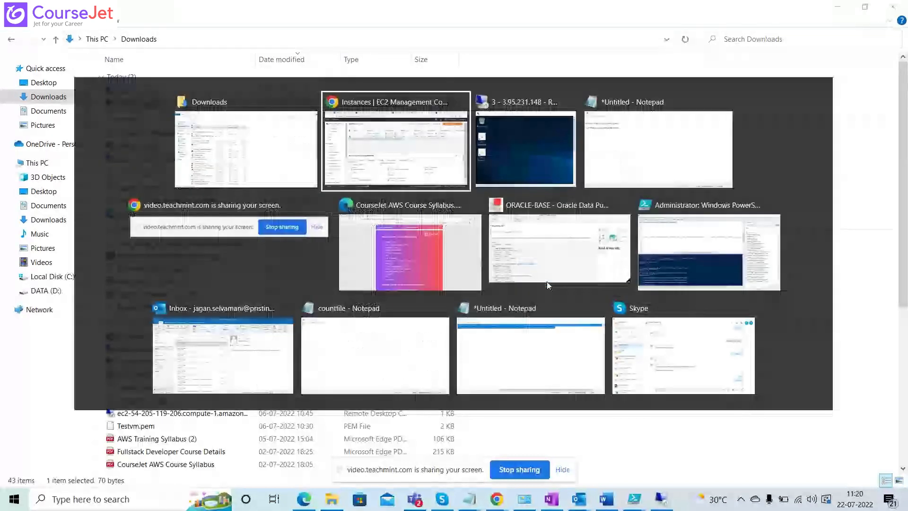
key("alt+Tab")
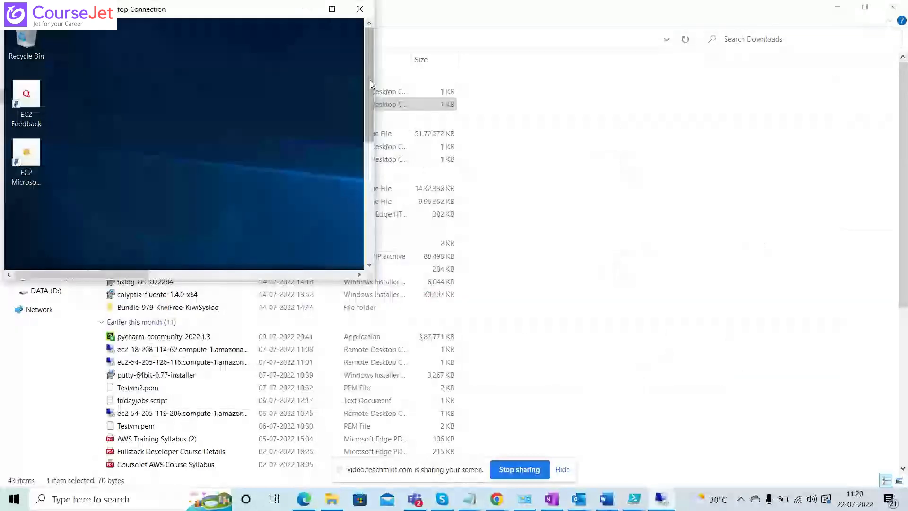
double_click(215, 12)
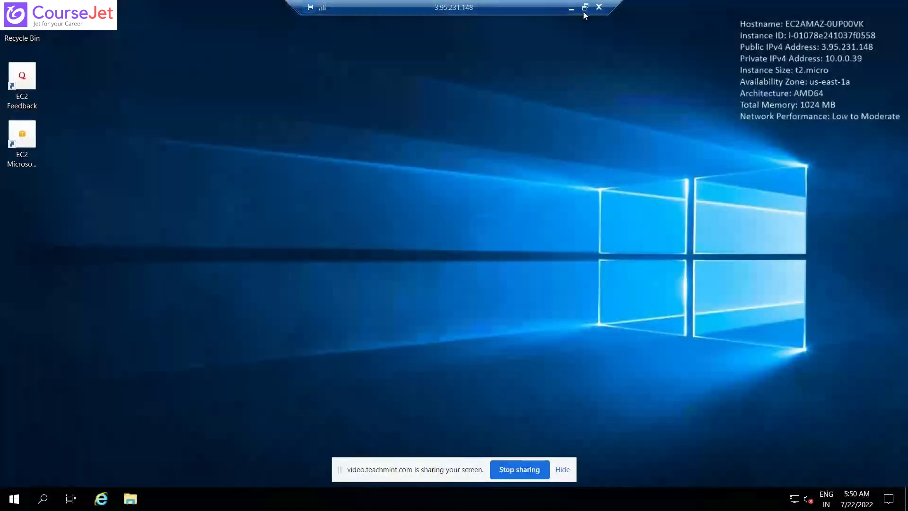
left_click(585, 8)
Copy the private IPv4 address of instance i-04c5ef14ee68a0940 from its details in the EC2 console.
key("alt+Tab")
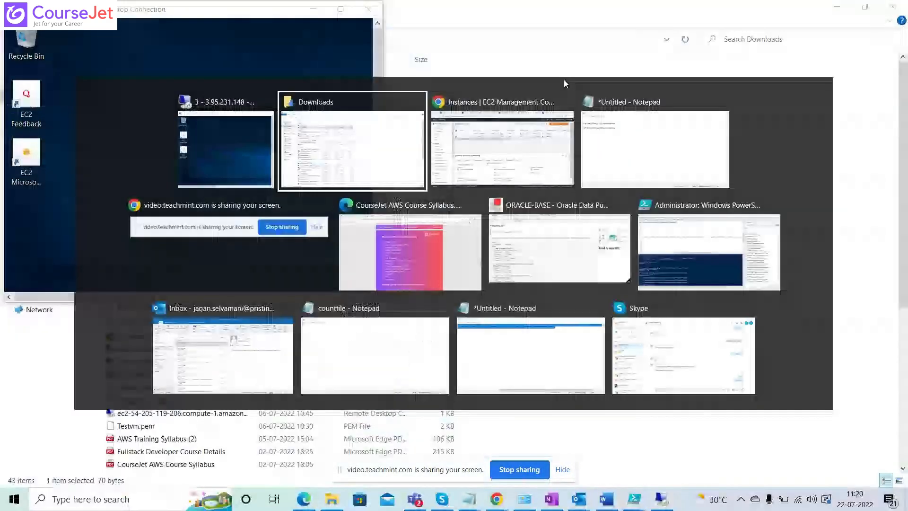
key("alt+Tab")
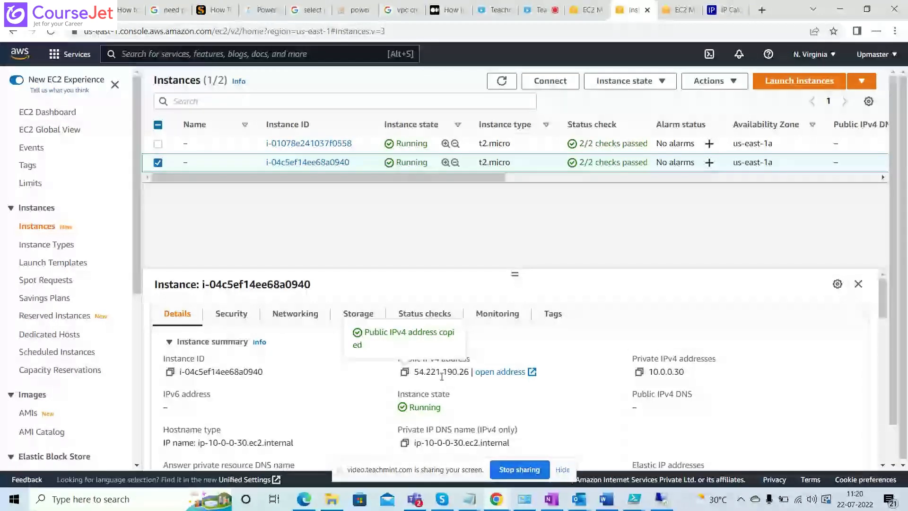
left_click(640, 372)
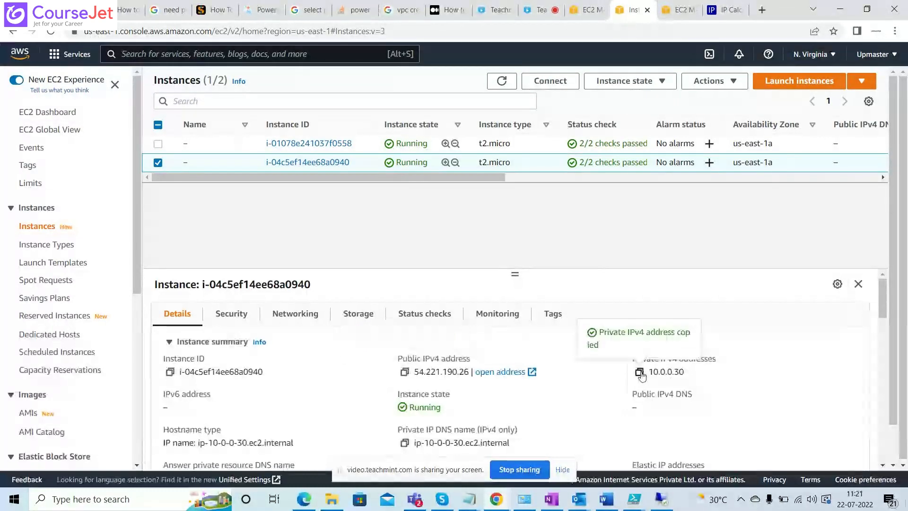
Inside the 3.95.231.148 session, run mstsc and start a remote desktop connection to 10.0.0.30 with user name administrator.
key("alt+Tab")
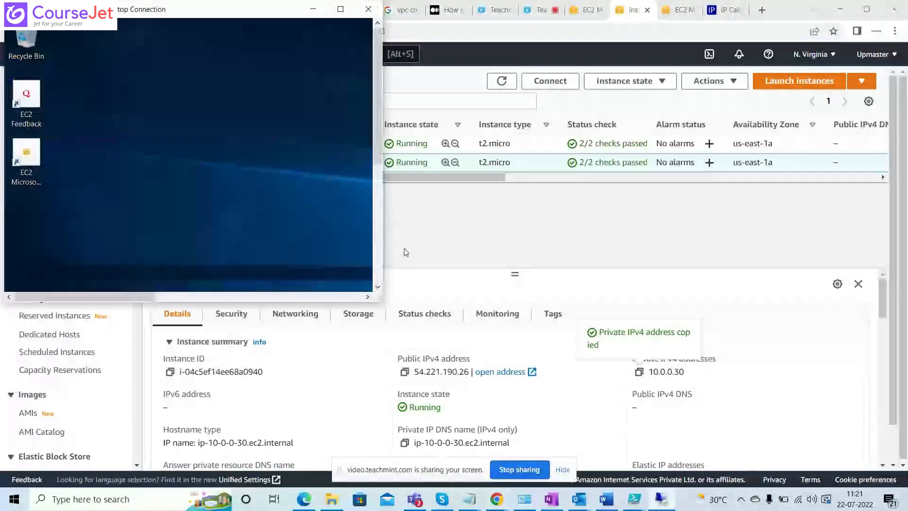
left_click(341, 9)
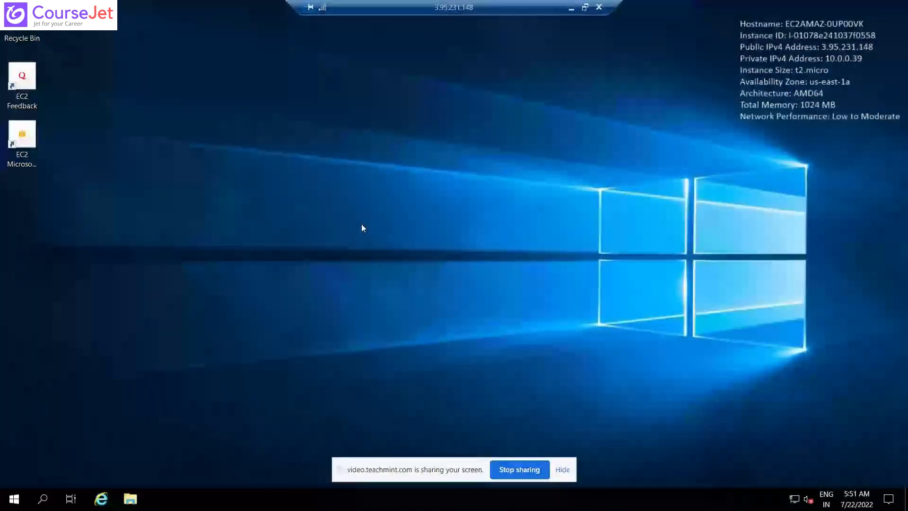
key("super+r")
type("mst")
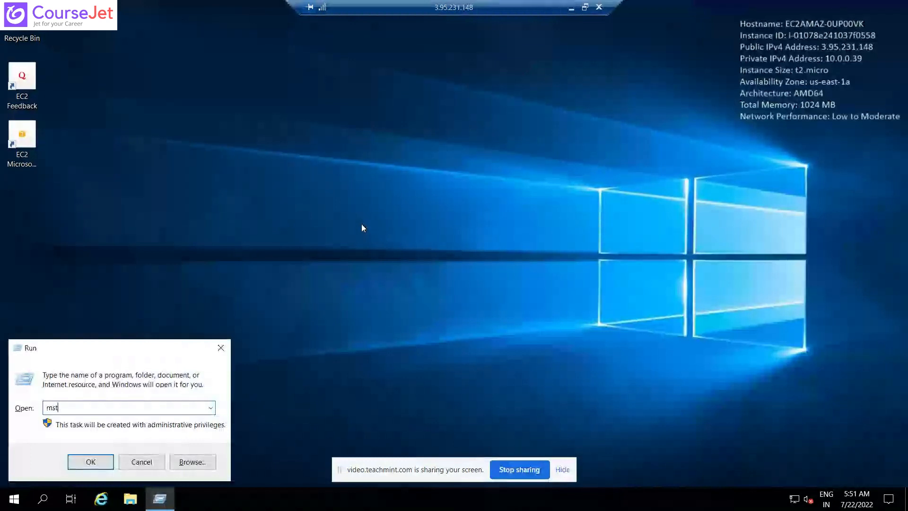
type("sc")
key("Return")
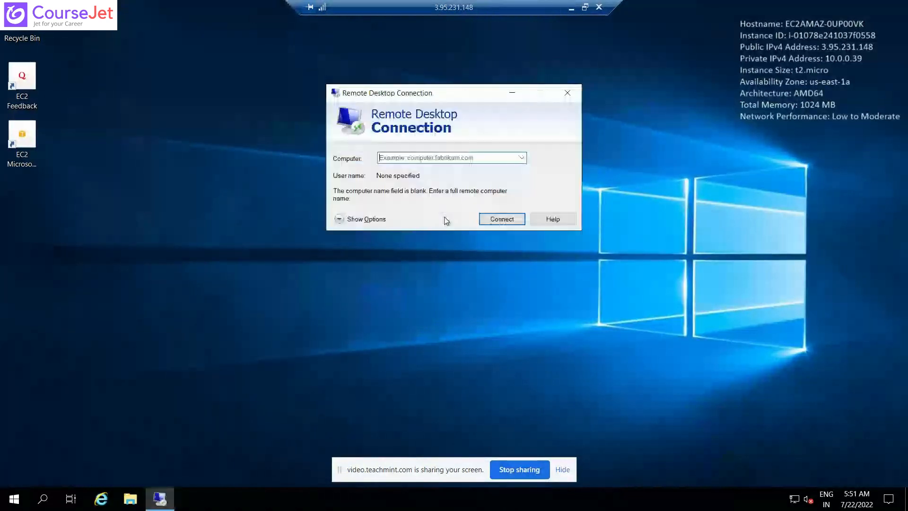
key("ctrl+v")
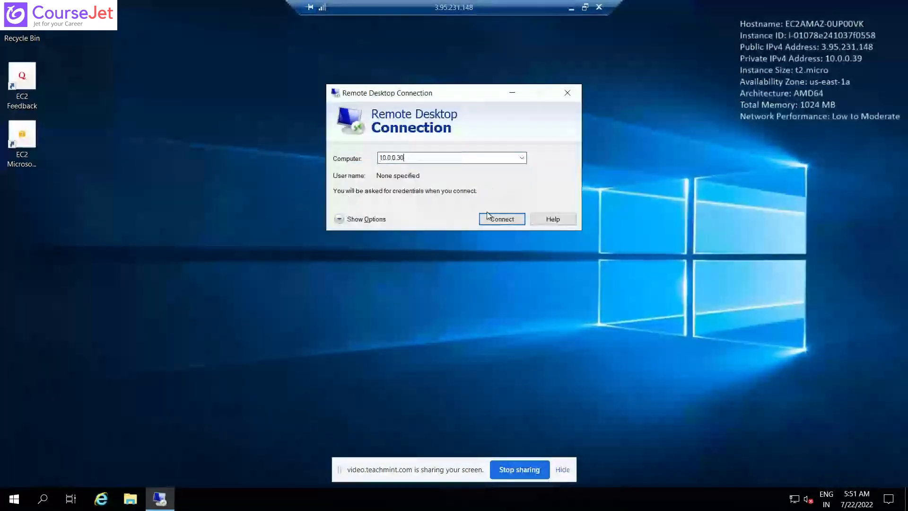
left_click(503, 221)
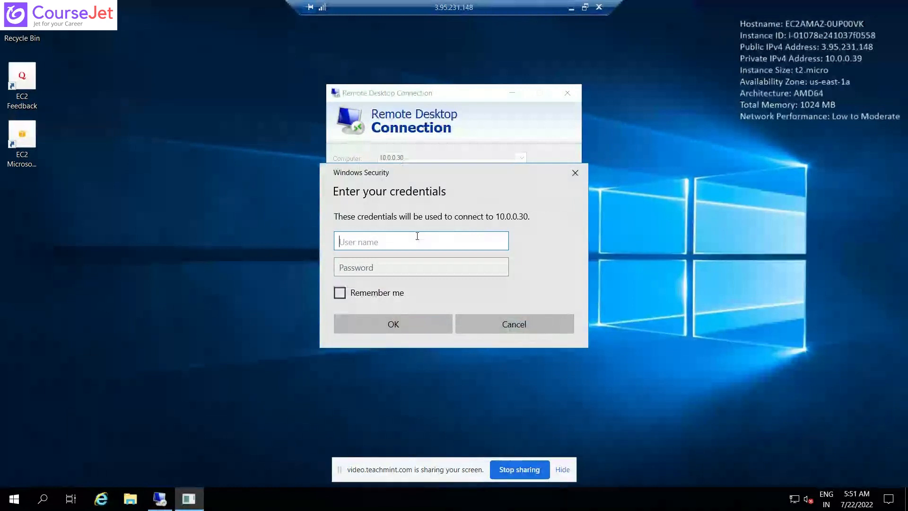
type("administrator")
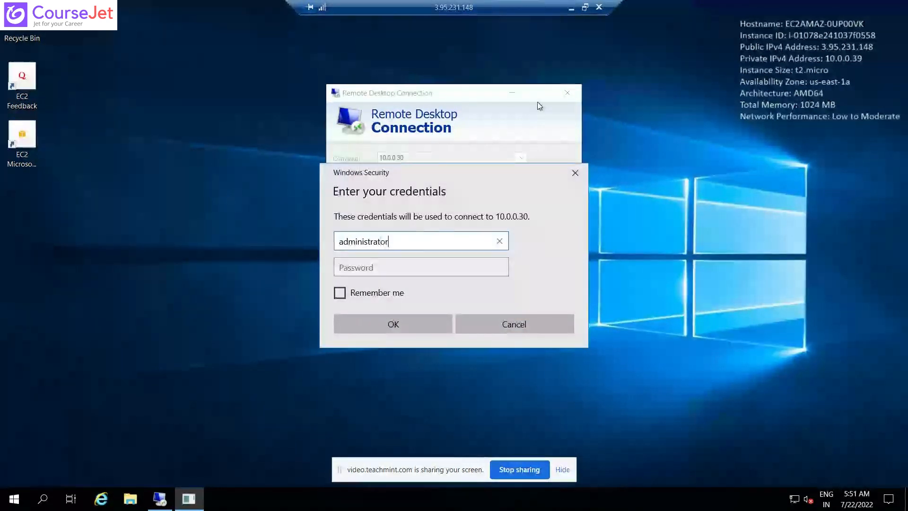
Reduce the remote session to a window and copy the first account password from the untitled Notepad note.
left_click(586, 8)
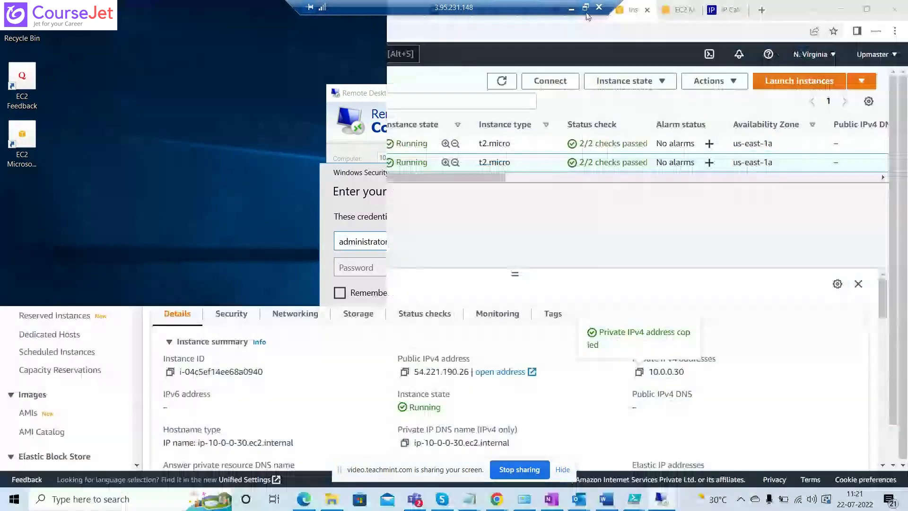
key("alt+Tab")
key("alt+Tab")
key("alt+Tab")
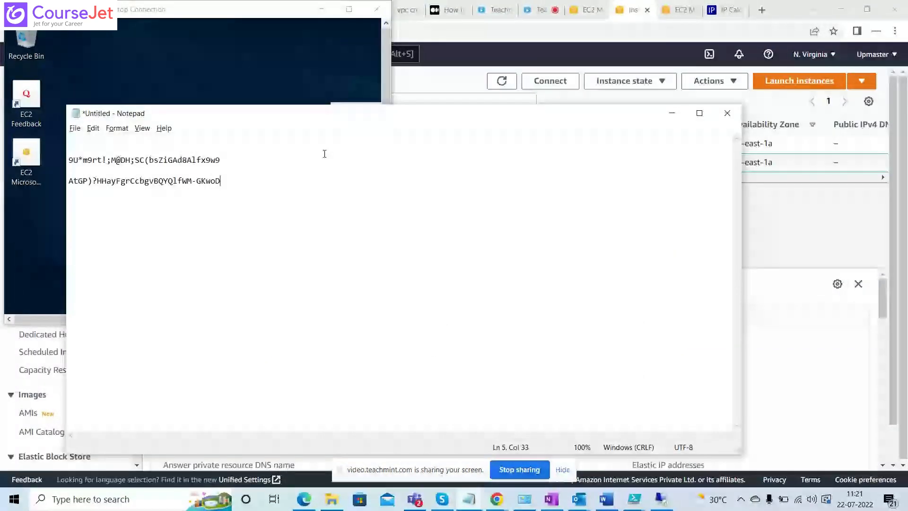
left_click_drag(221, 160, 60, 161)
left_click(60, 162)
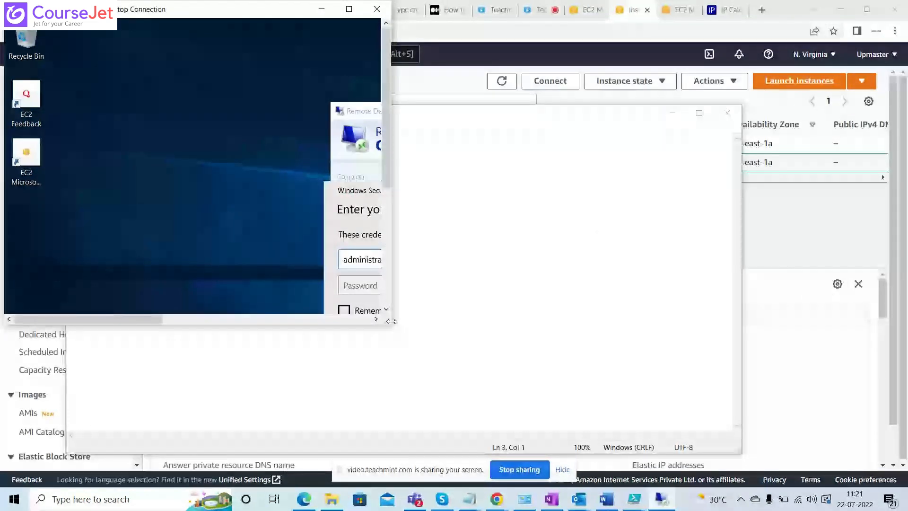
Enlarge the 3.95.231.148 session window, sign in to 10.0.0.30 with the copied account password, and accept the certificate.
left_click_drag(392, 321, 790, 447)
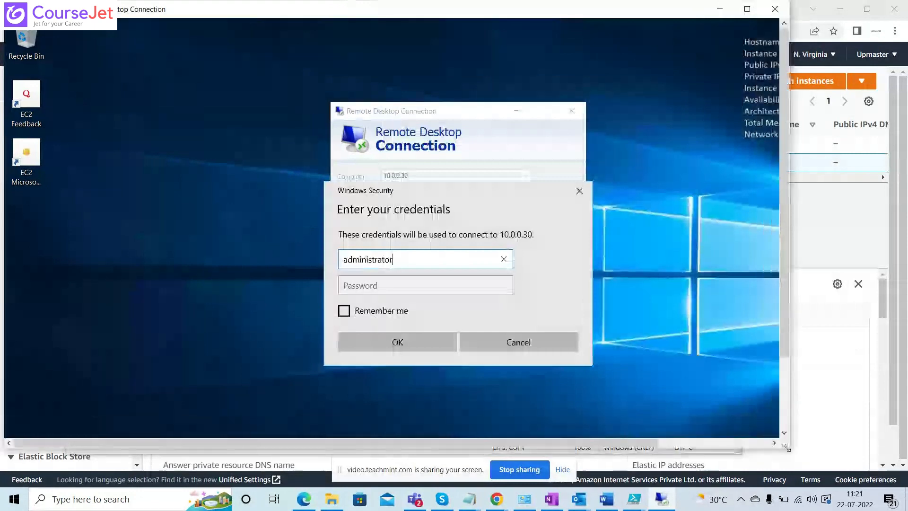
left_click(388, 285)
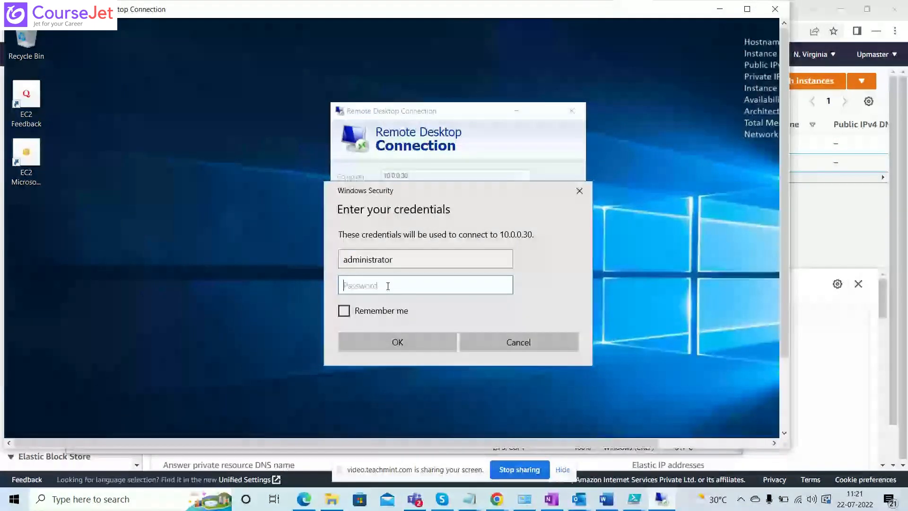
key("ctrl+v")
left_click(385, 340)
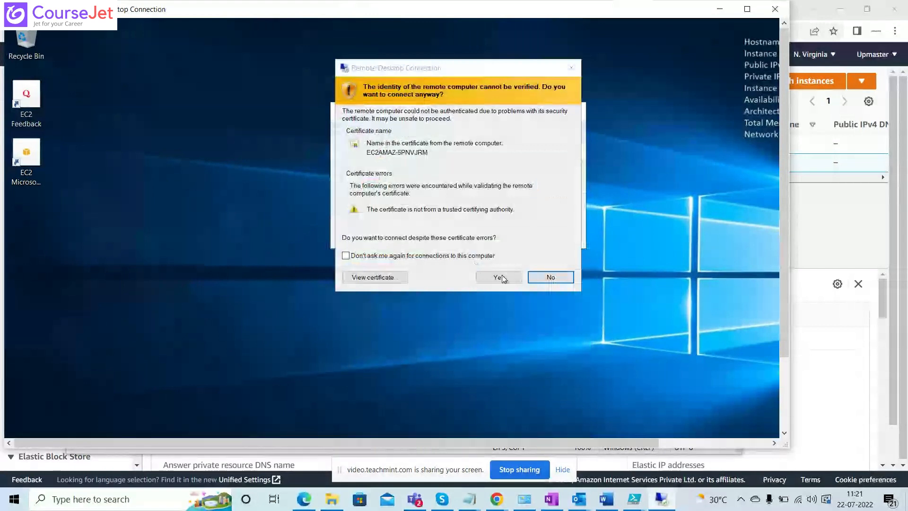
left_click(501, 278)
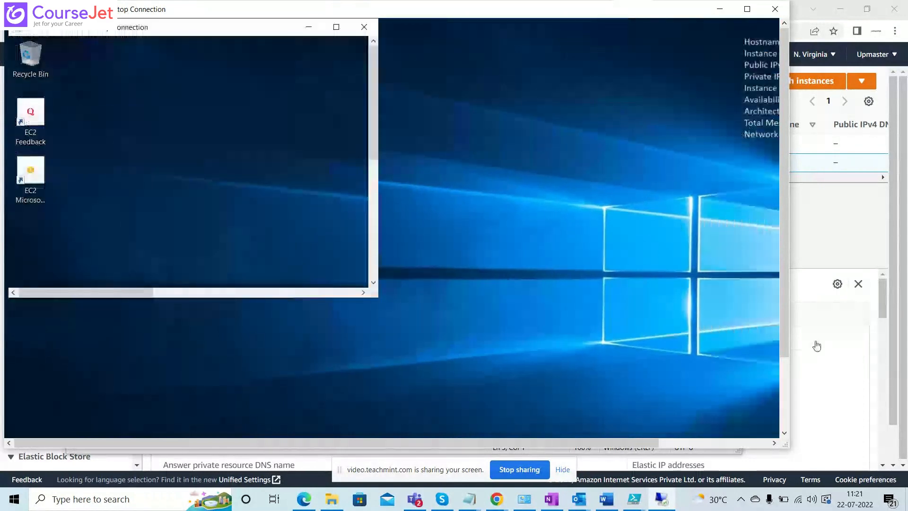
key("alt+Tab")
left_click(234, 173)
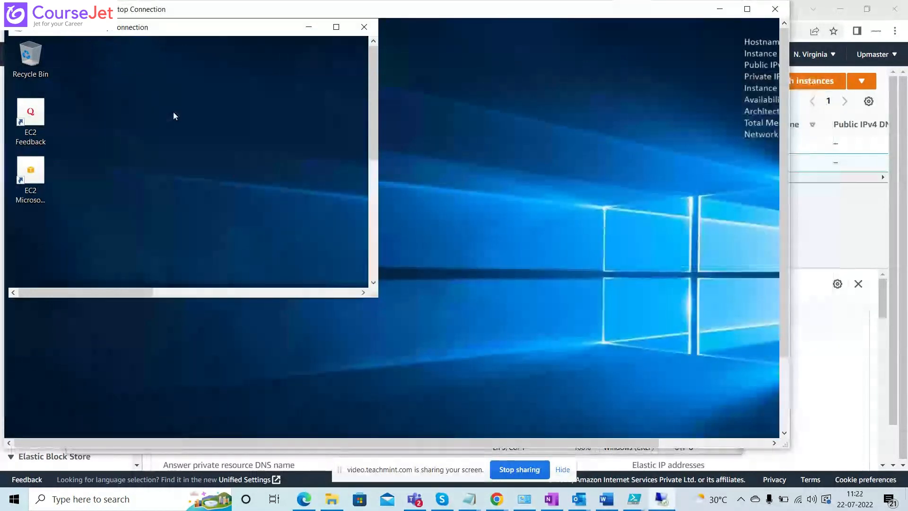
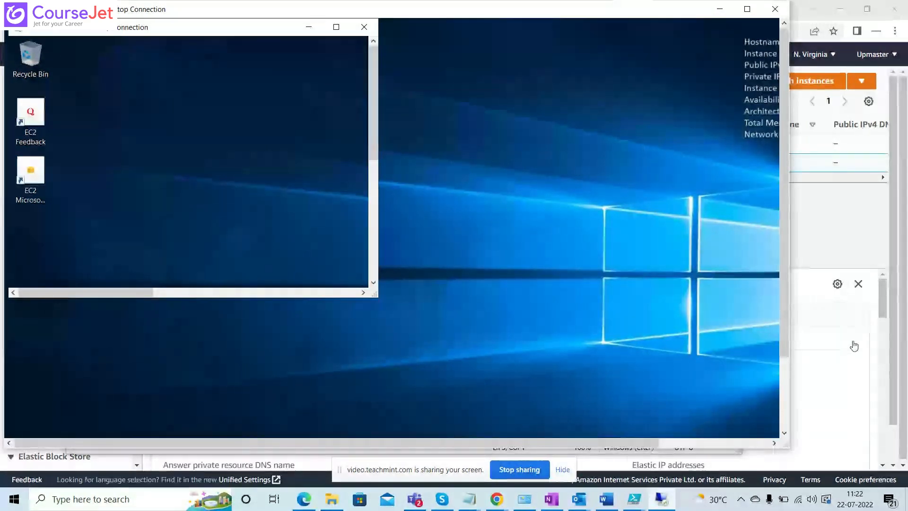
Switch to the EC2 console in the browser and open the inbound rules of security group launch-wizard-1 for editing.
left_click(863, 220)
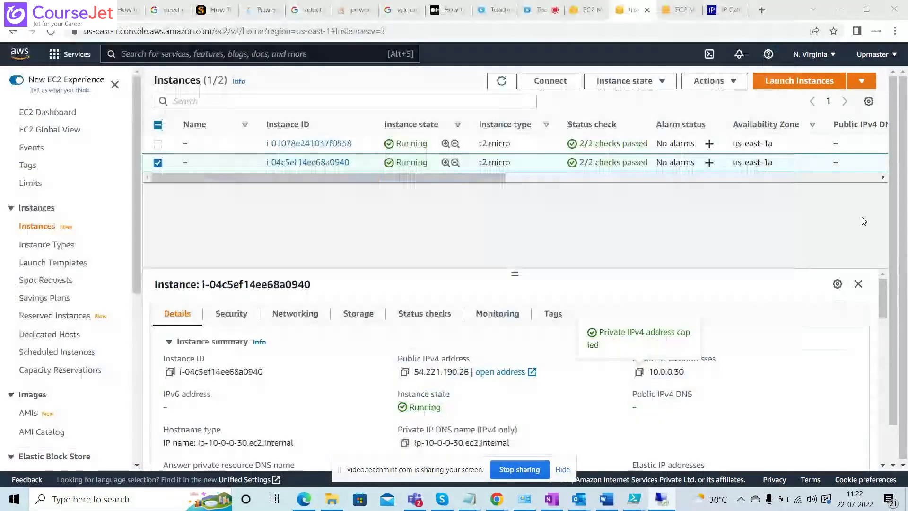
left_click(679, 14)
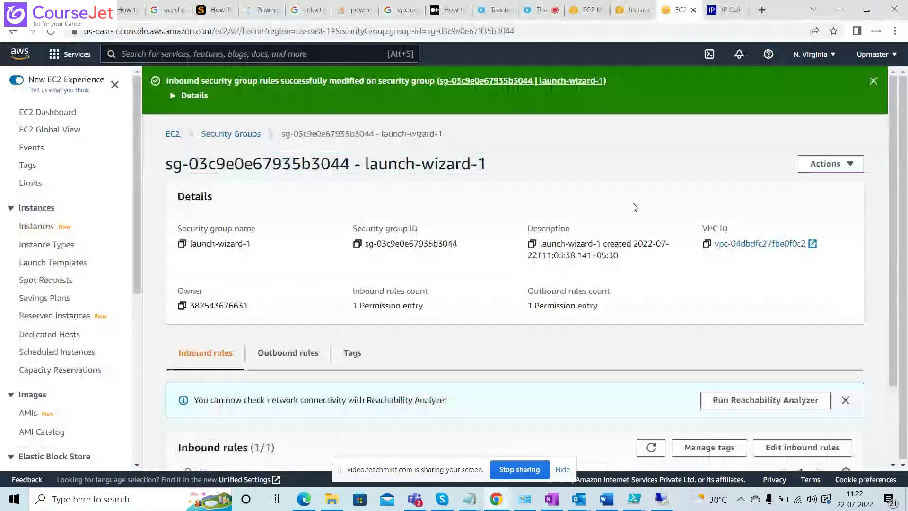
left_click_drag(893, 279, 896, 398)
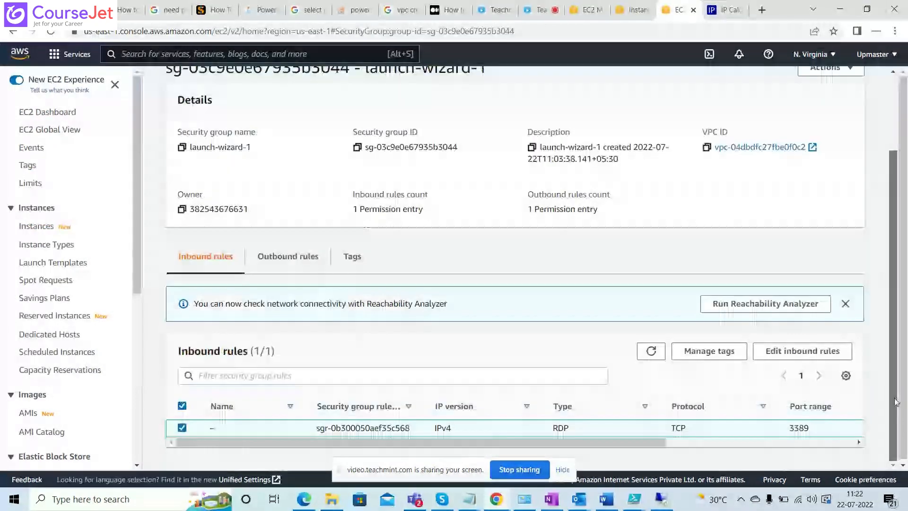
left_click(781, 356)
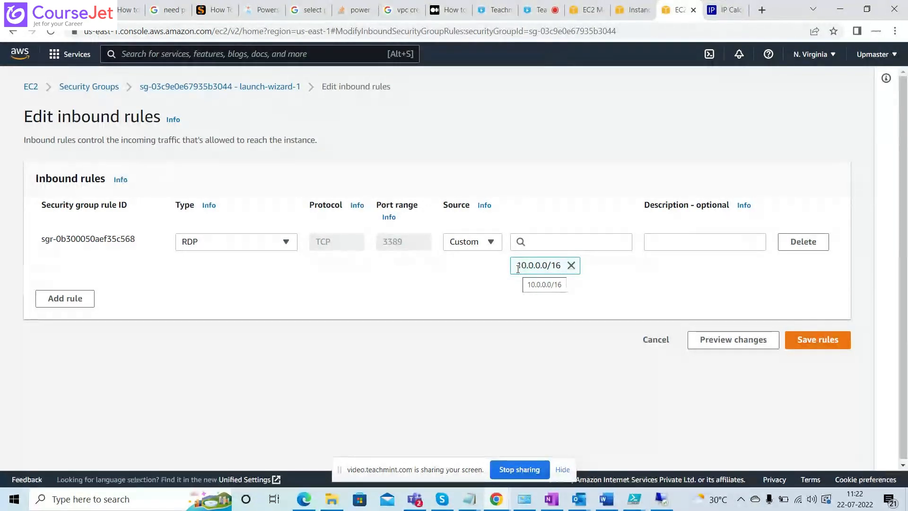
Return to the 3.95.231.148 session, make it full screen, and run ipconfig in a Command Prompt.
key("alt+Tab")
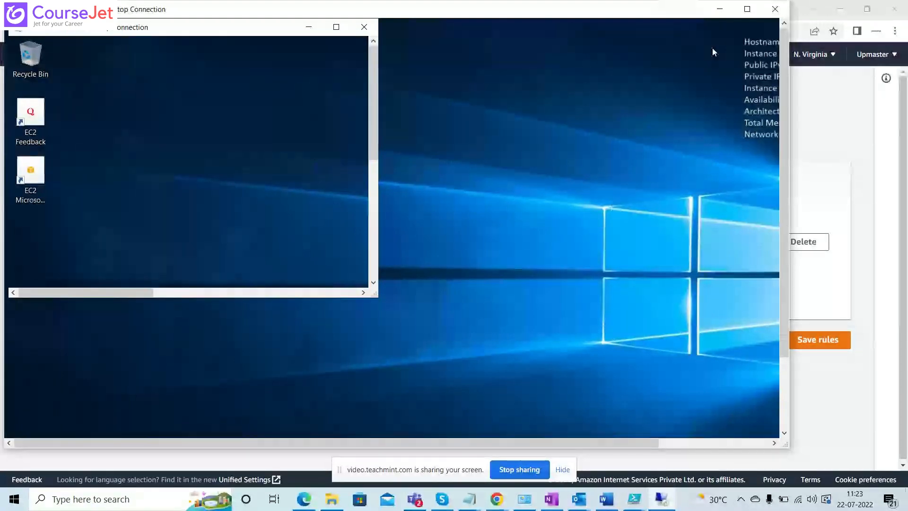
left_click(748, 9)
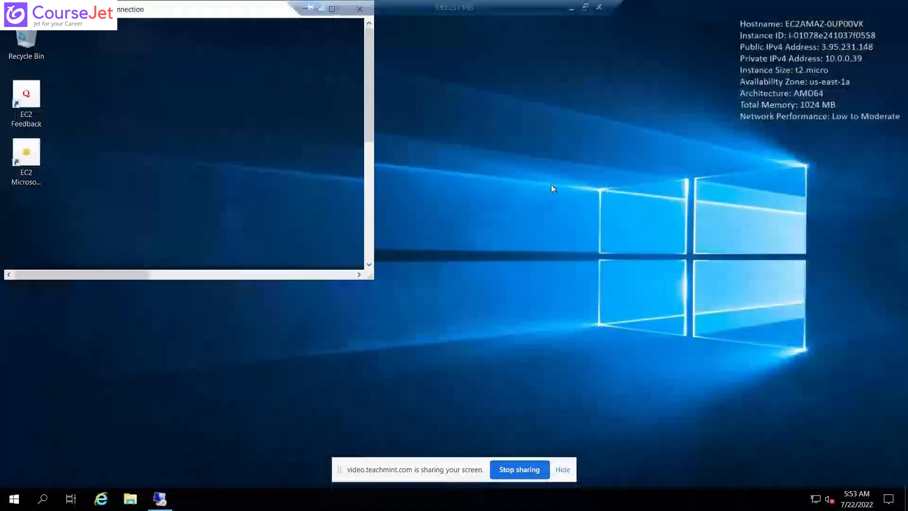
left_click(39, 501)
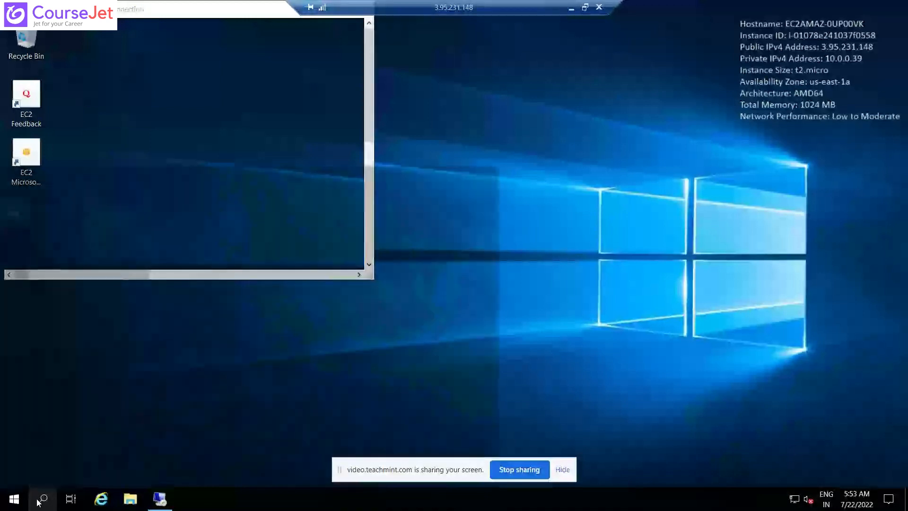
type("cmd")
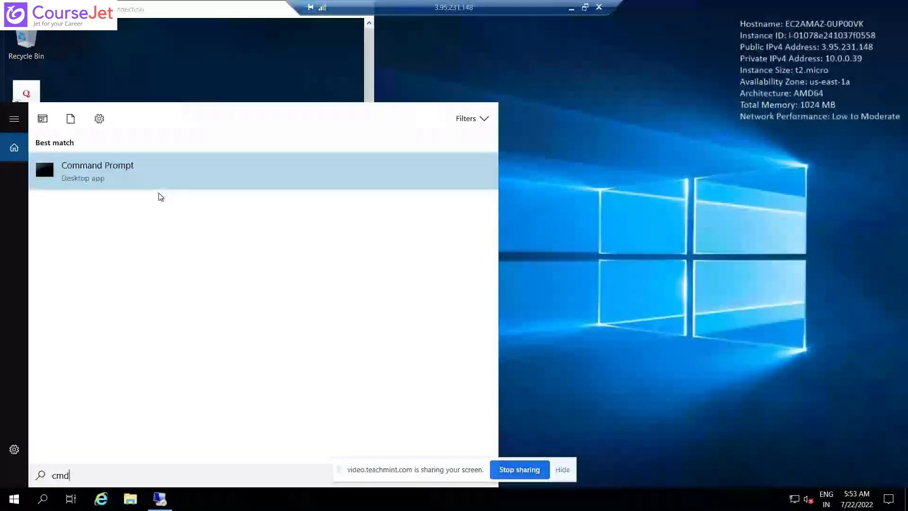
left_click(237, 188)
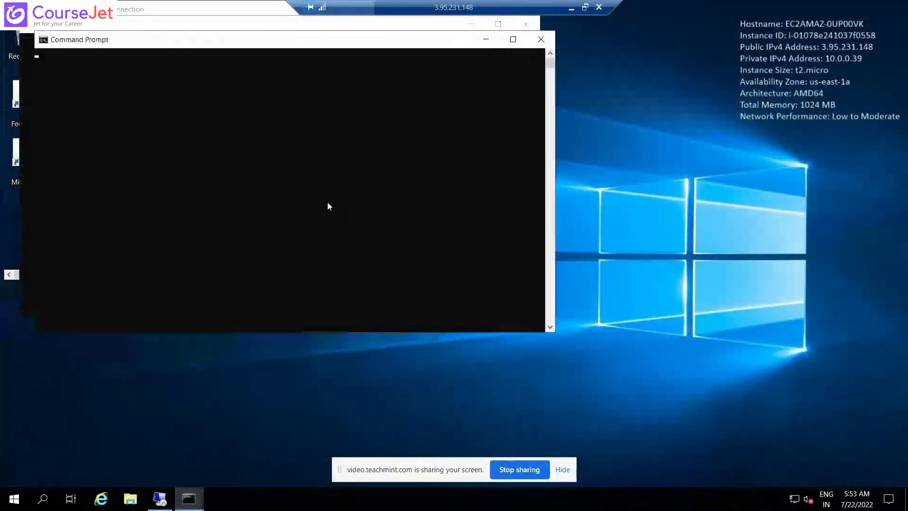
type("i")
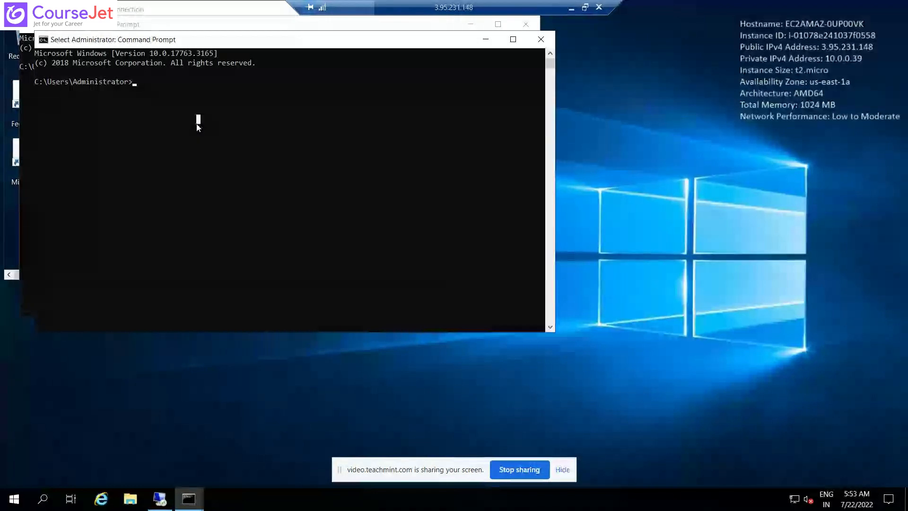
type("pconfig")
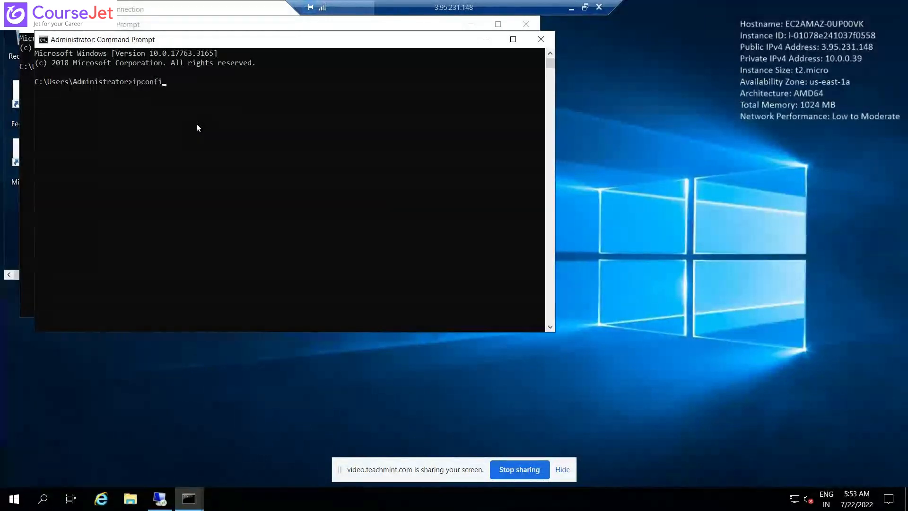
key("Return")
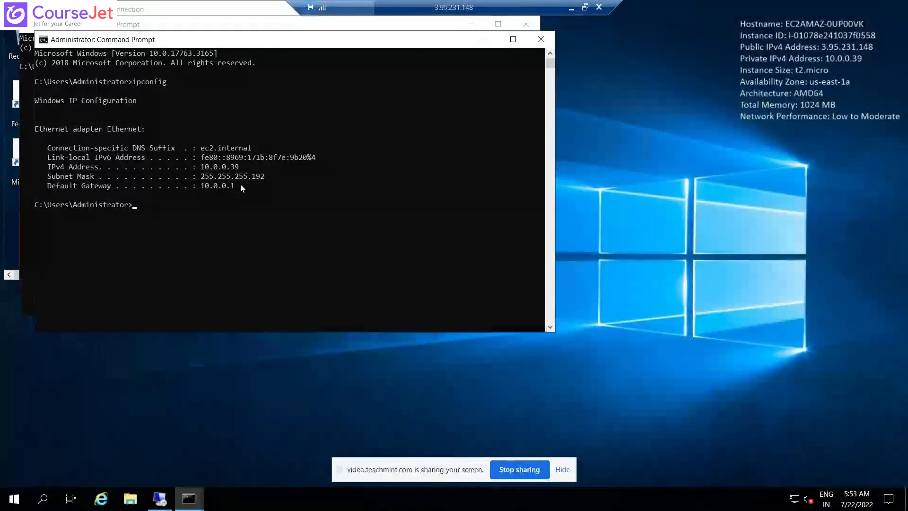
Highlight the default gateway and subnet mask in the ipconfig output, then move this window aside and close the spare Command Prompt.
left_click_drag(241, 184, 202, 186)
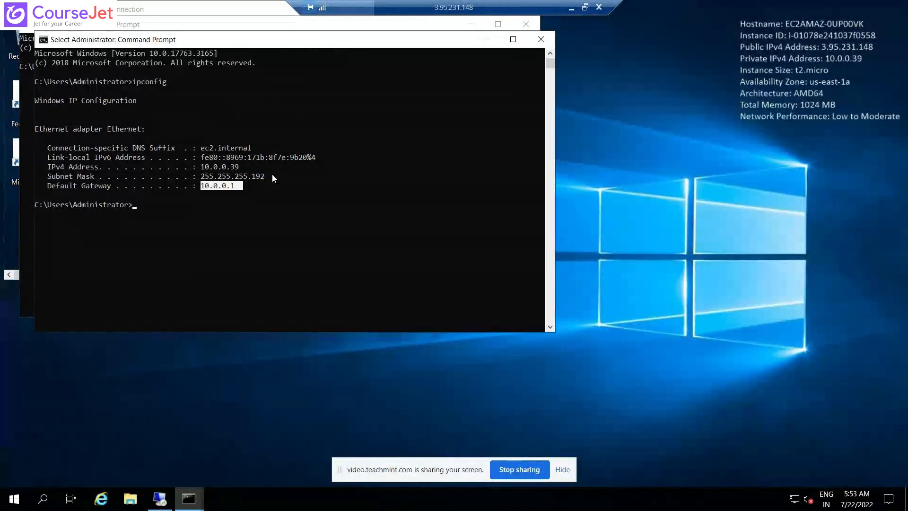
left_click_drag(272, 176, 204, 181)
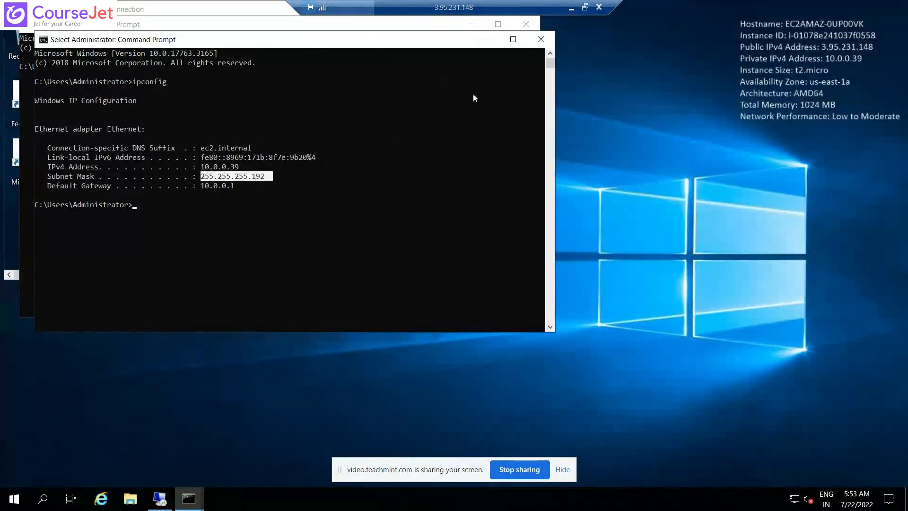
left_click_drag(374, 41, 474, 94)
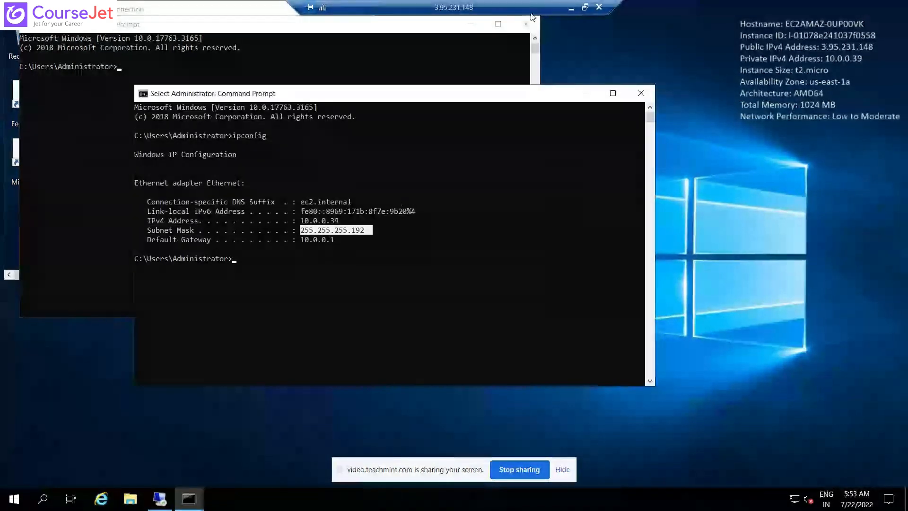
left_click(528, 24)
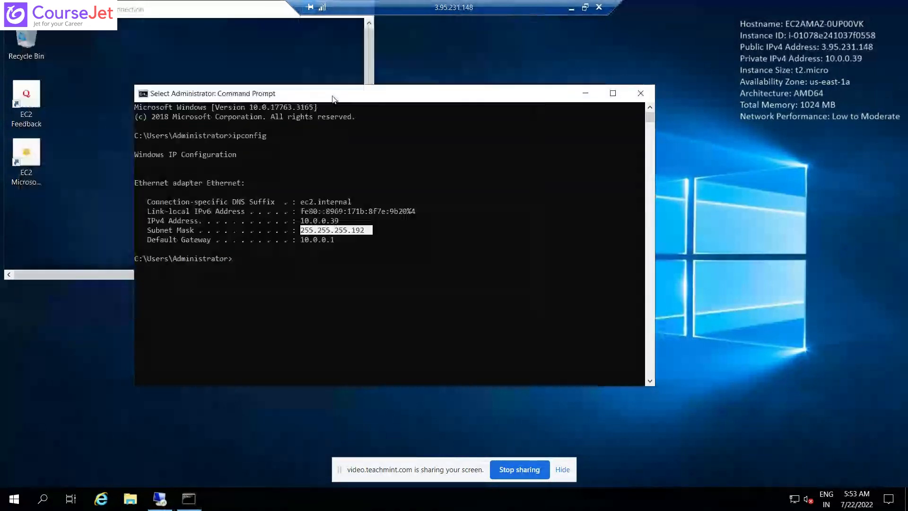
Enlarge the nested 10.0.0.30 session and run ipconfig in a Command Prompt there.
double_click(188, 17)
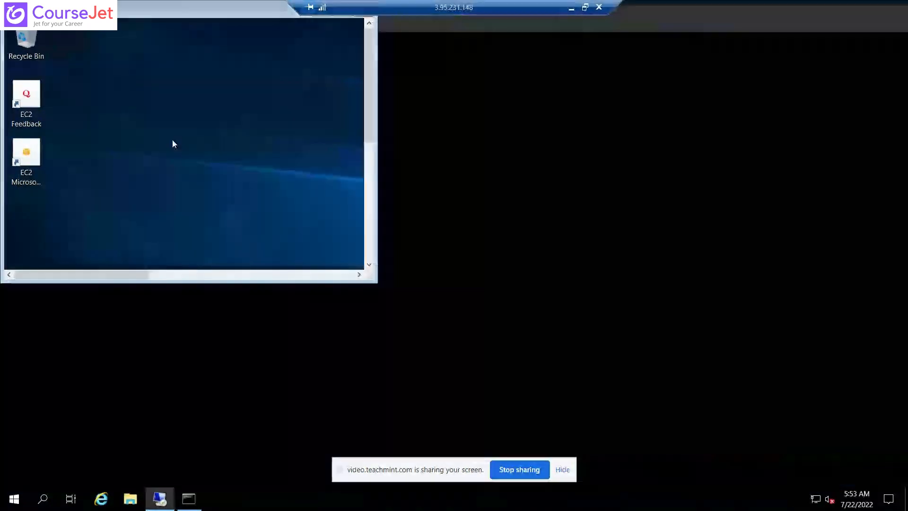
left_click(42, 501)
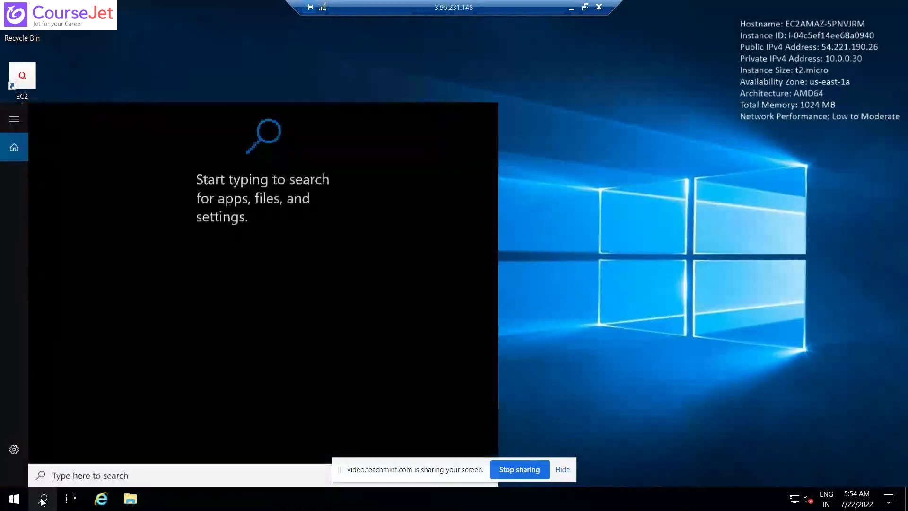
left_click(43, 501)
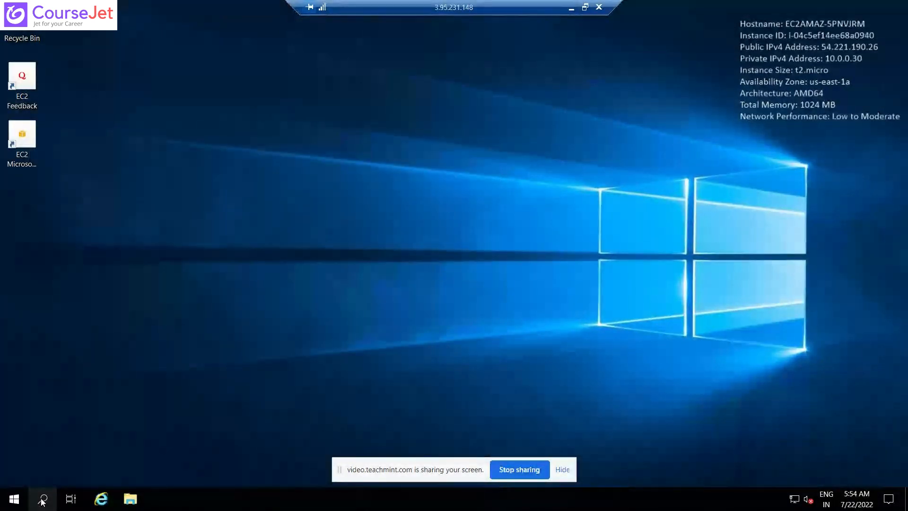
left_click(42, 501)
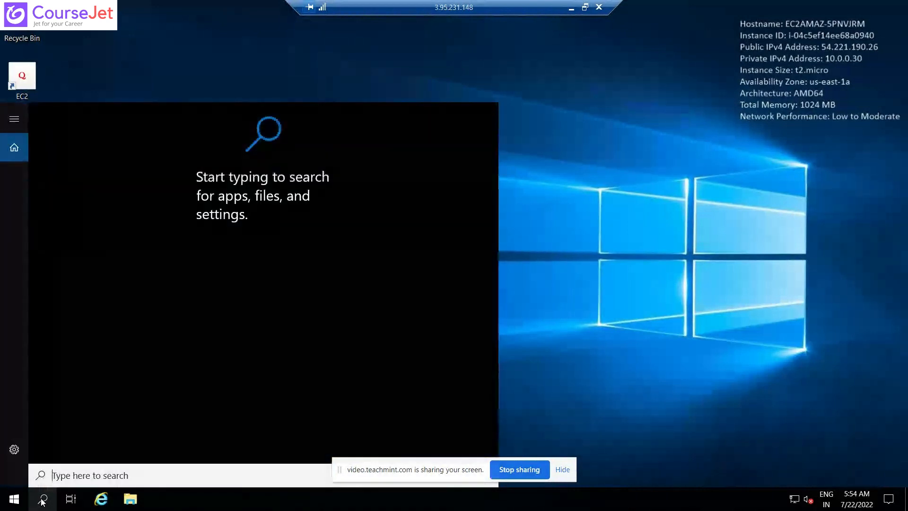
type("cmd")
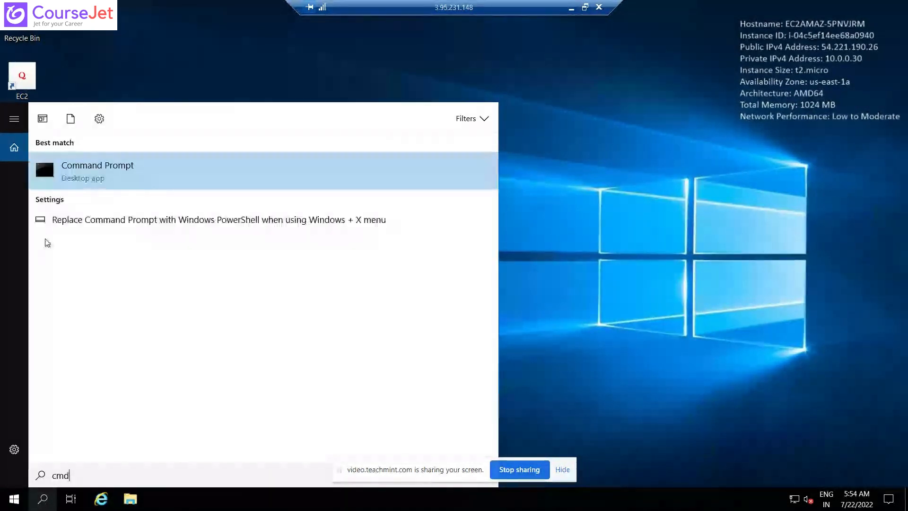
left_click(130, 168)
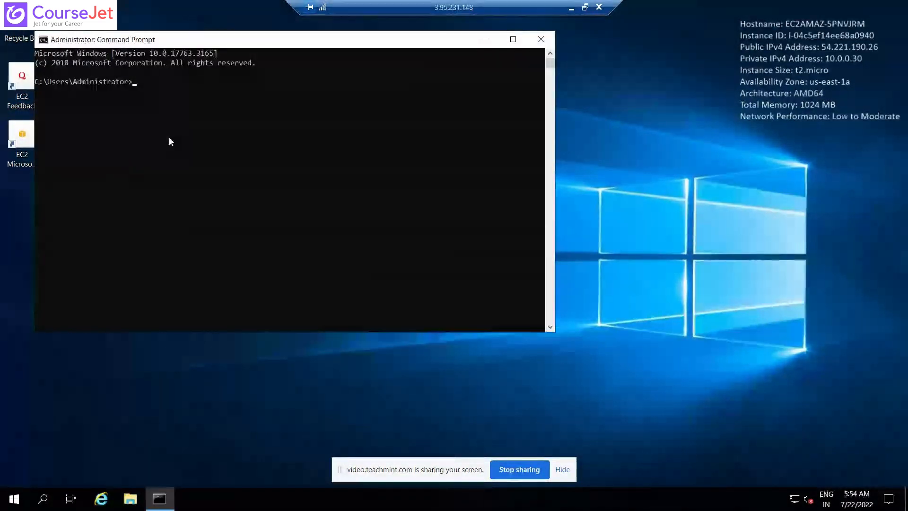
type("ipconfig")
key("Return")
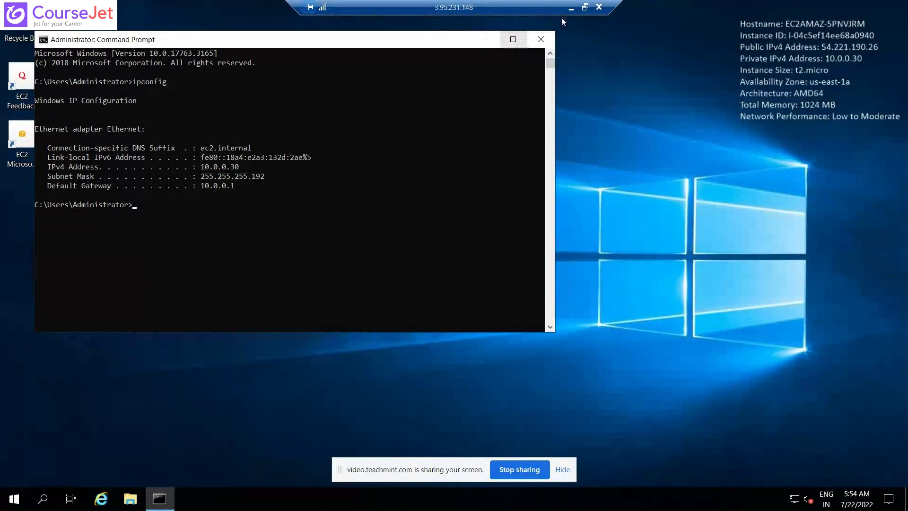
Reduce both remote sessions to windows and place their Command Prompts side by side to compare the IP settings.
left_click(585, 8)
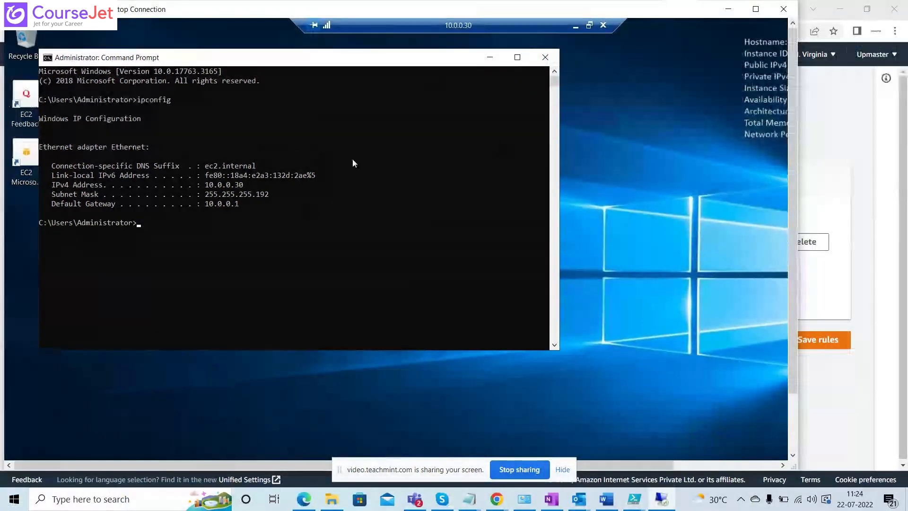
left_click(589, 25)
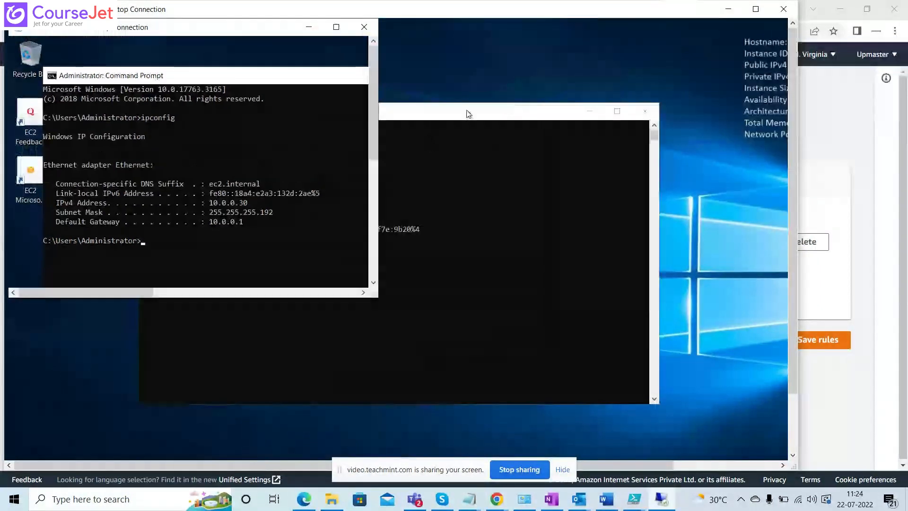
left_click(469, 112)
left_click_drag(499, 105, 654, 47)
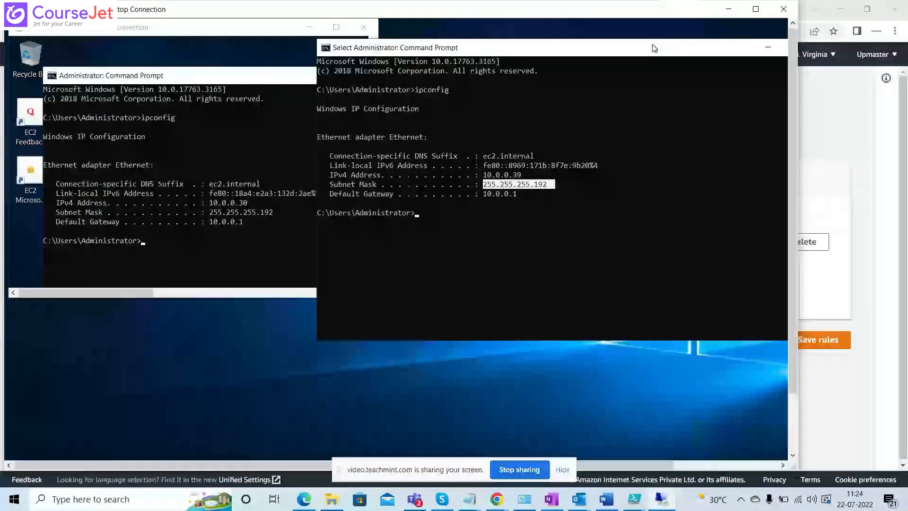
left_click(543, 176)
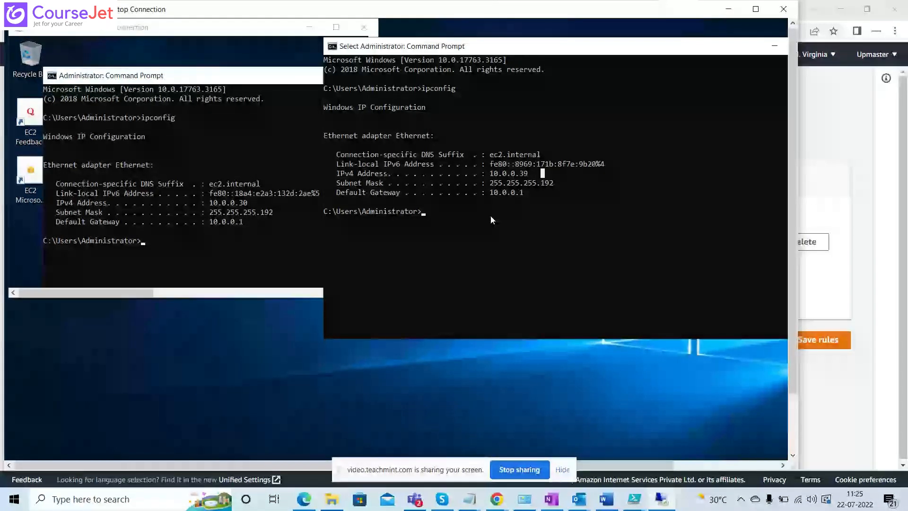
Close the Command Prompt in the 3.95.231.148 session and disconnect the nested 10.0.0.30 session.
left_click_drag(697, 42, 557, 86)
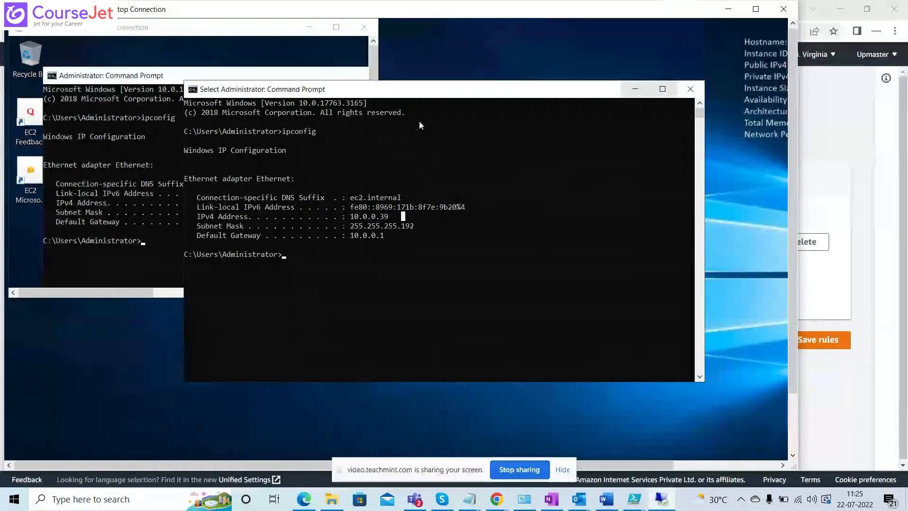
left_click(684, 94)
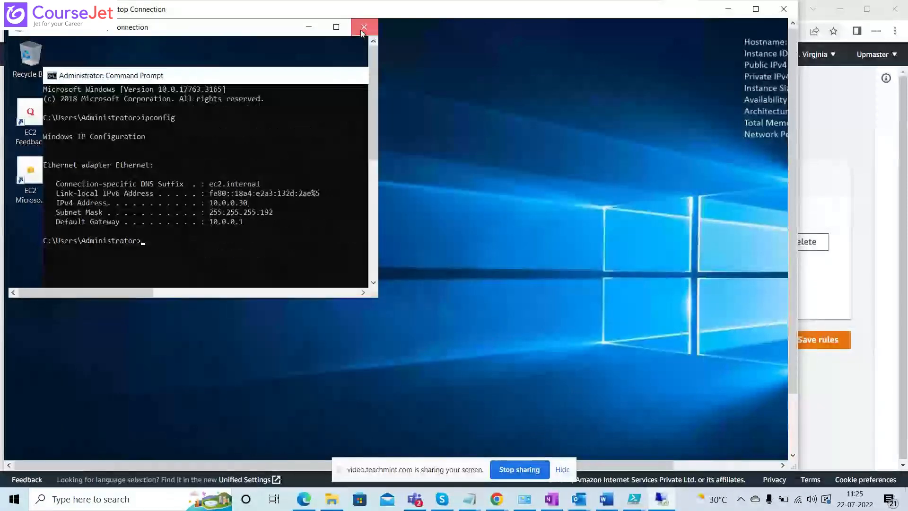
left_click(362, 28)
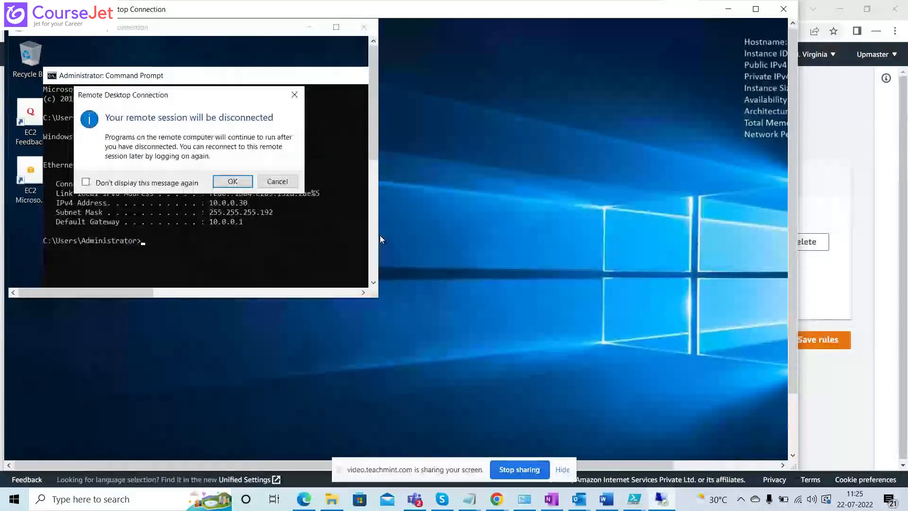
left_click(233, 183)
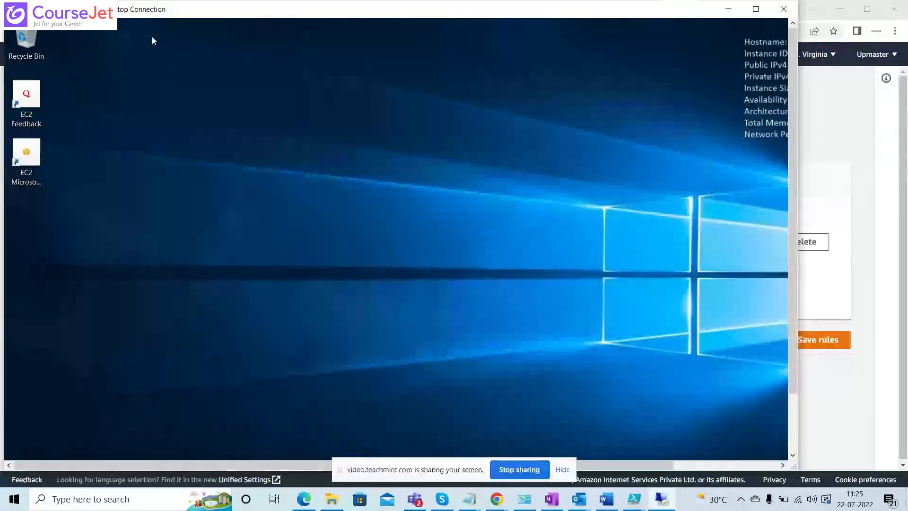
Switch to the AWS console, try My IP as the RDP inbound rule's source, and clear the filled-in address.
key("alt+Tab")
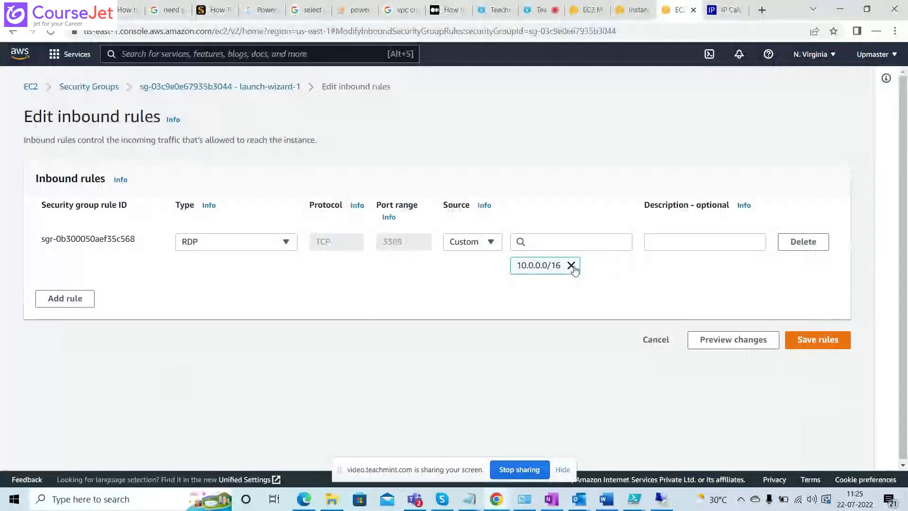
left_click(483, 244)
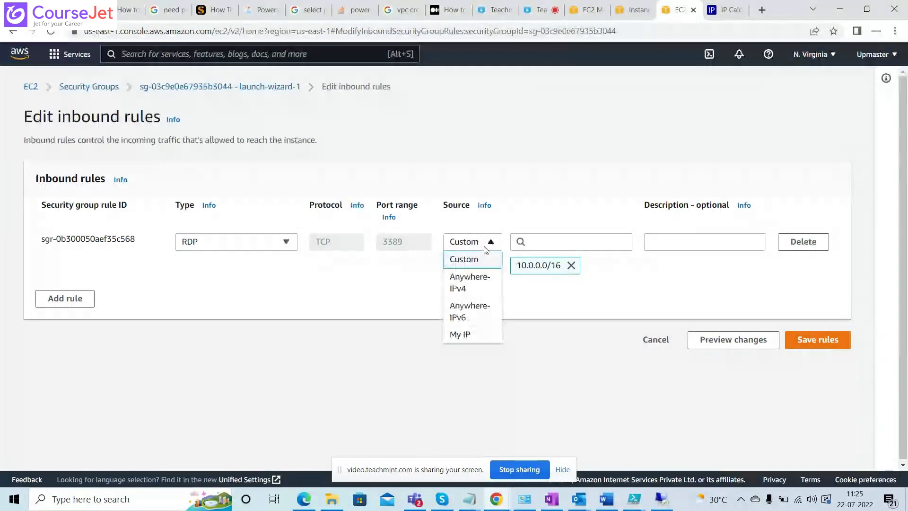
left_click(469, 335)
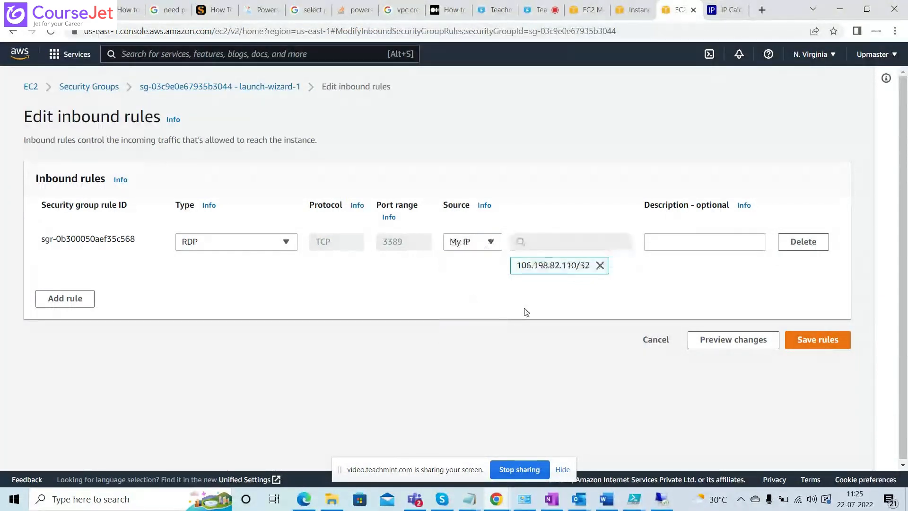
left_click(600, 266)
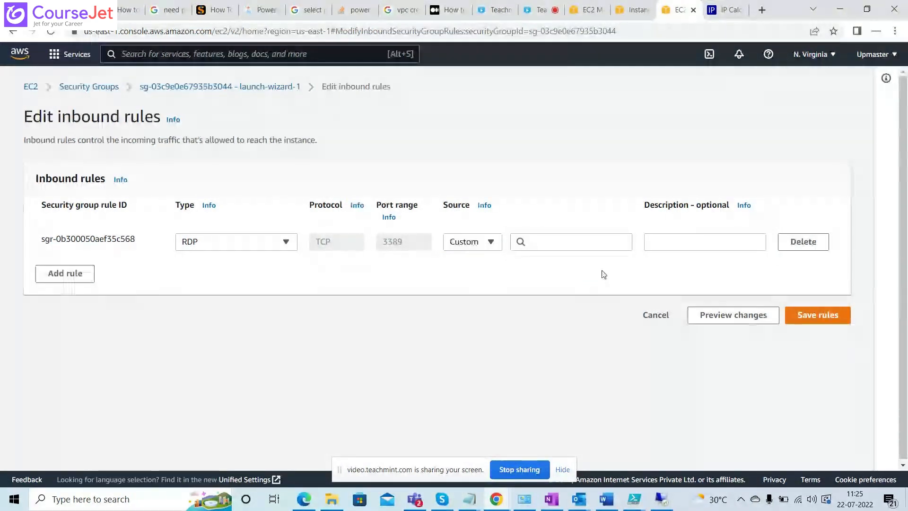
Check the details of instance i-01078e241037f0558 in the AWS console, and set the RDP inbound rule's source to My IP.
left_click(625, 19)
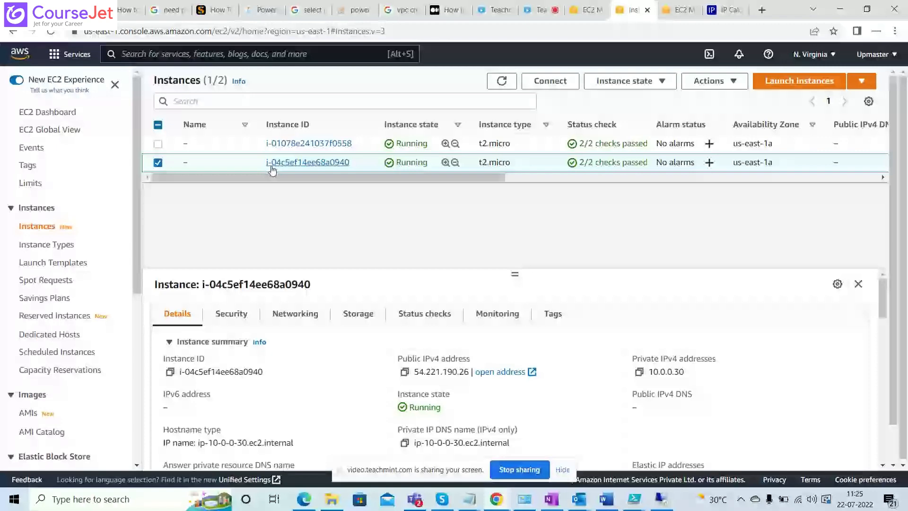
left_click(284, 148)
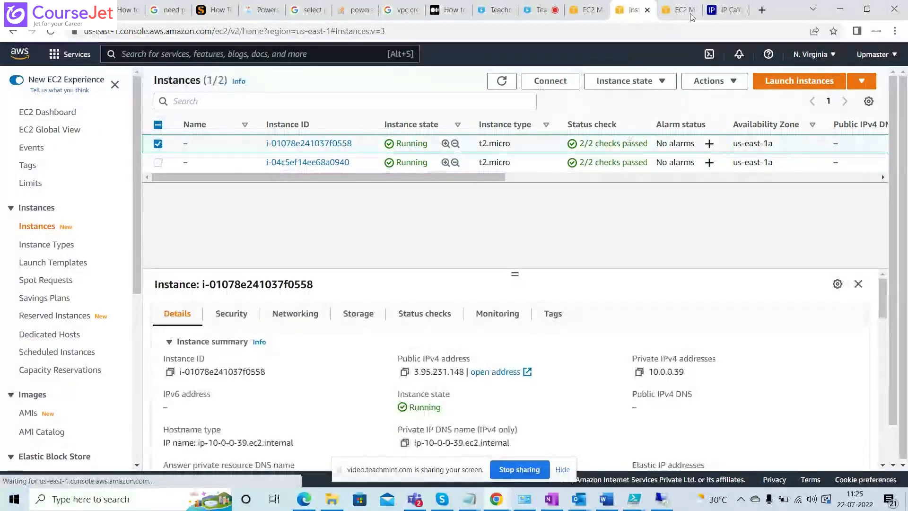
left_click(674, 10)
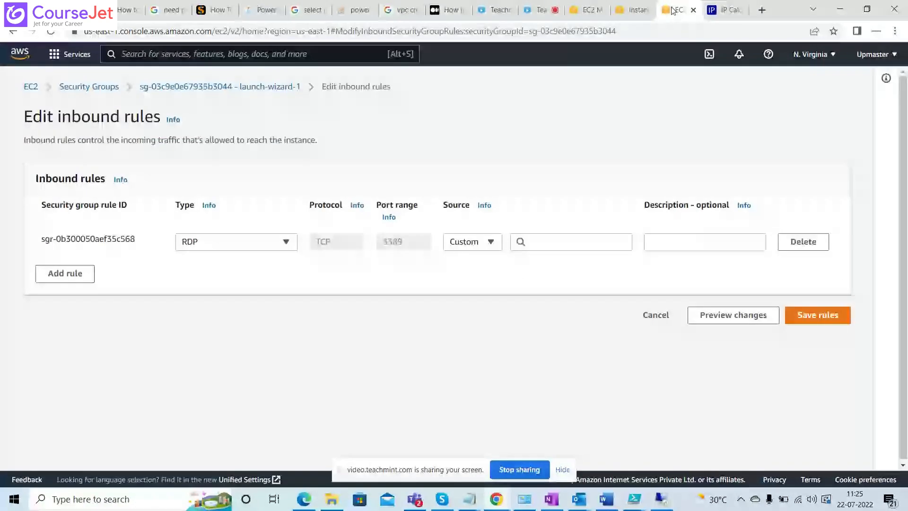
left_click(485, 252)
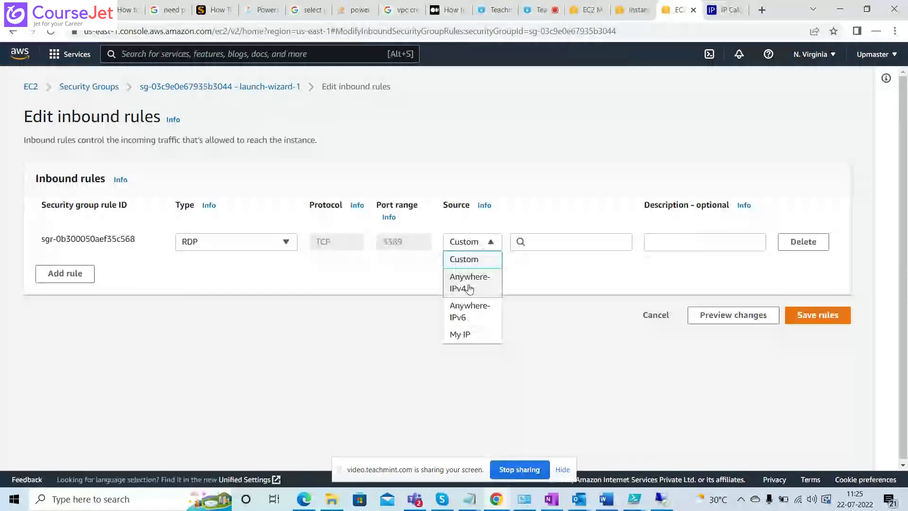
left_click(469, 334)
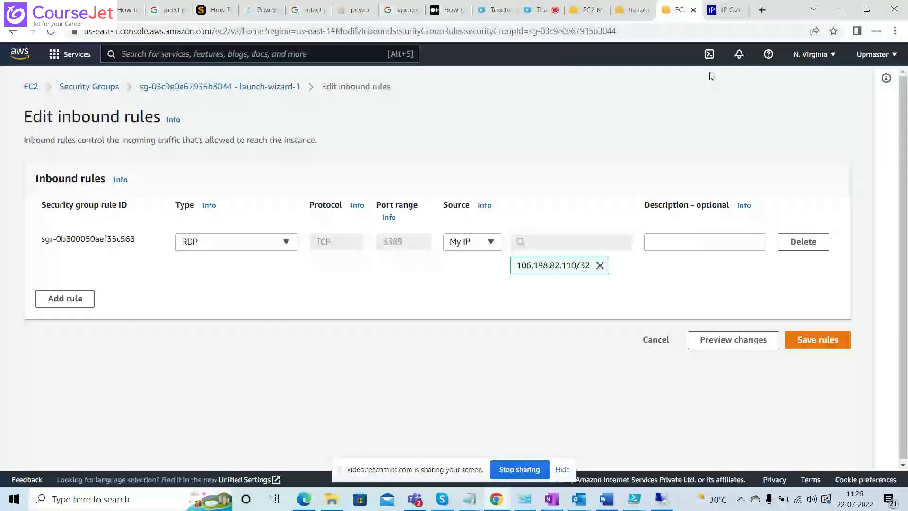
Search Google for whatismyipaddress in the browser tab that holds the IP calculator.
left_click(726, 9)
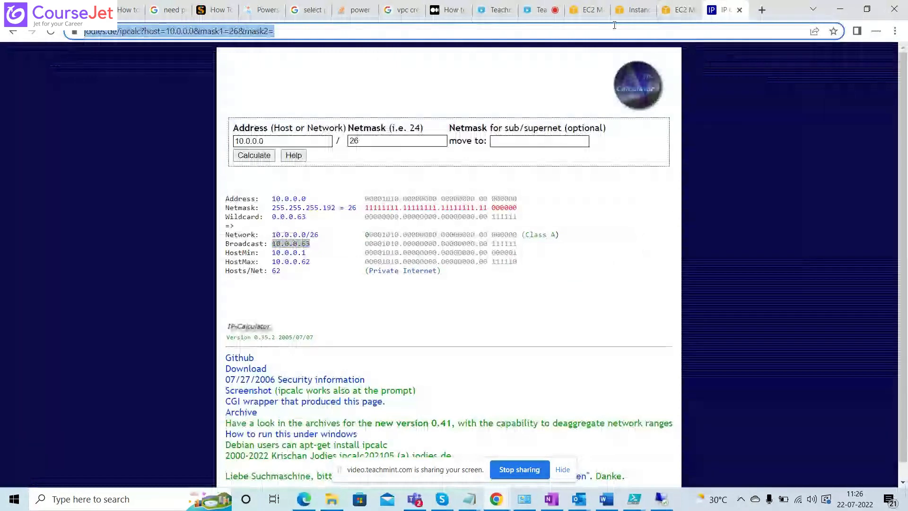
left_click(614, 28)
type("whatis")
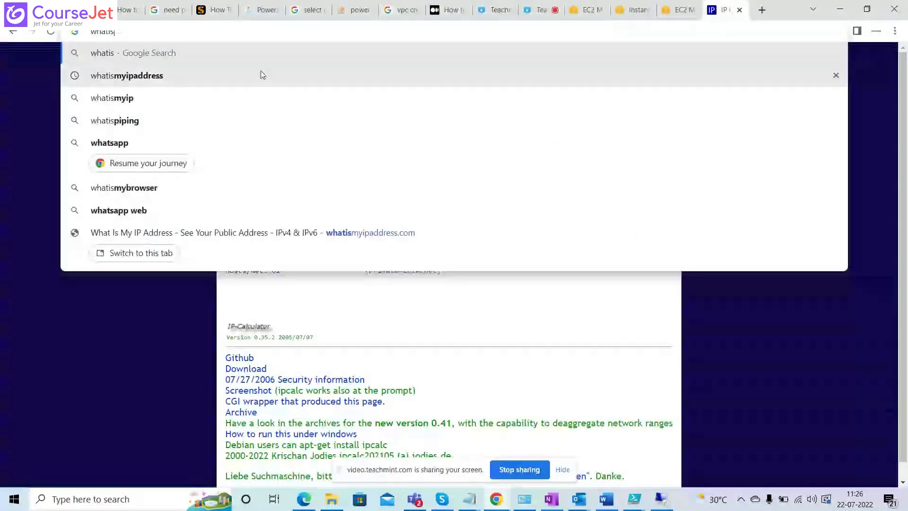
left_click(263, 75)
Switch to the remote desktop session and start Internet Explorer there, accepting the recommended security settings.
key("alt+Tab")
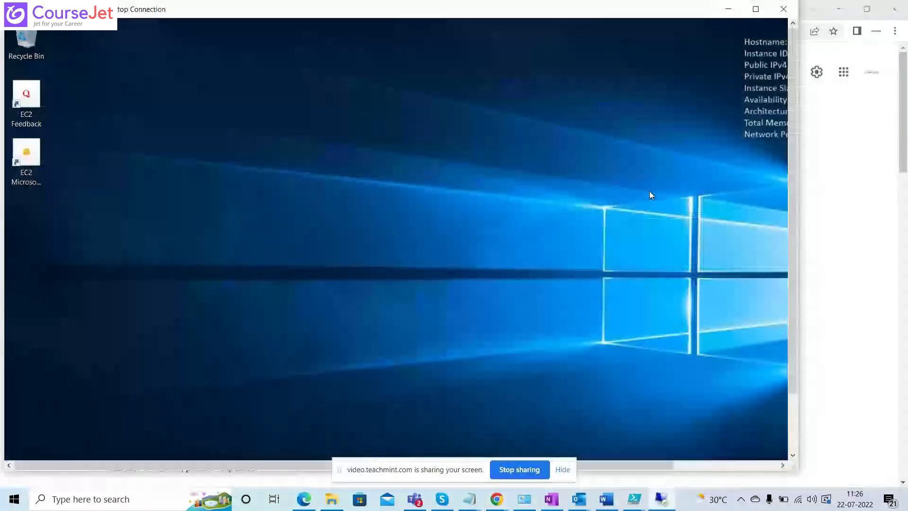
left_click_drag(793, 231, 808, 331)
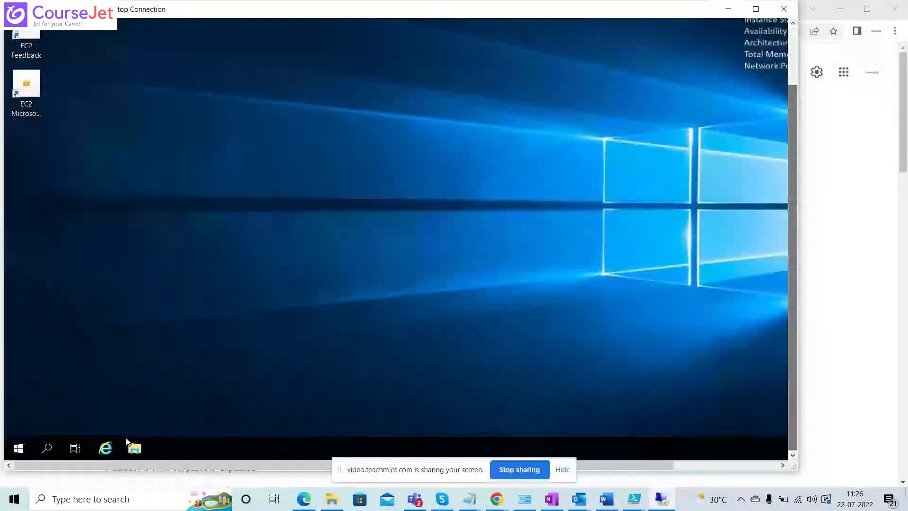
left_click(104, 450)
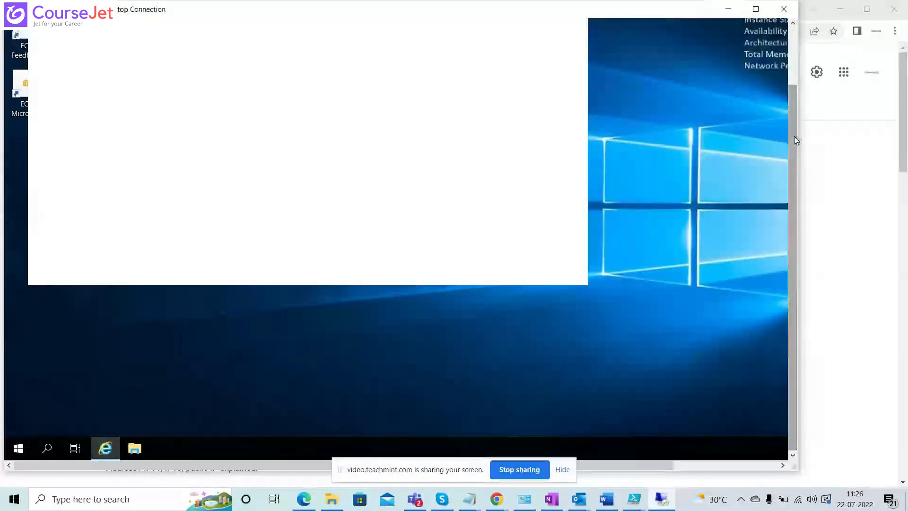
left_click_drag(794, 136, 794, 62)
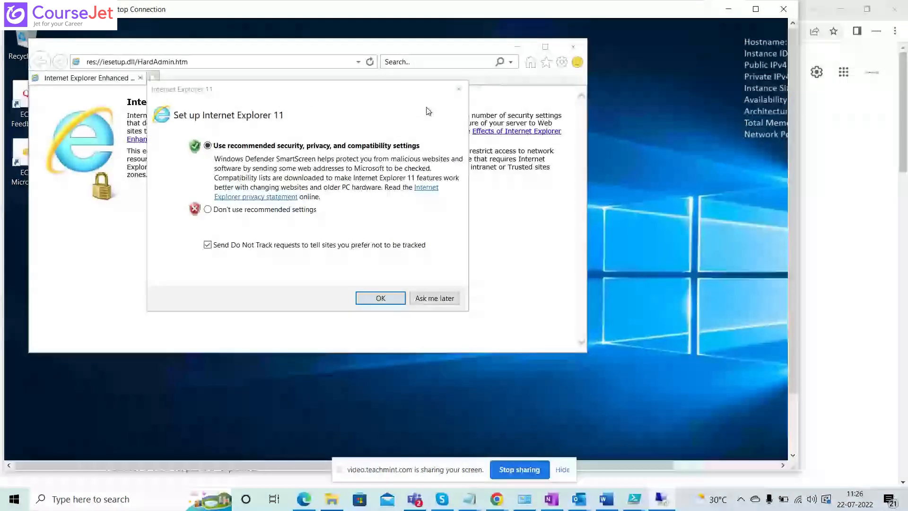
key("Return")
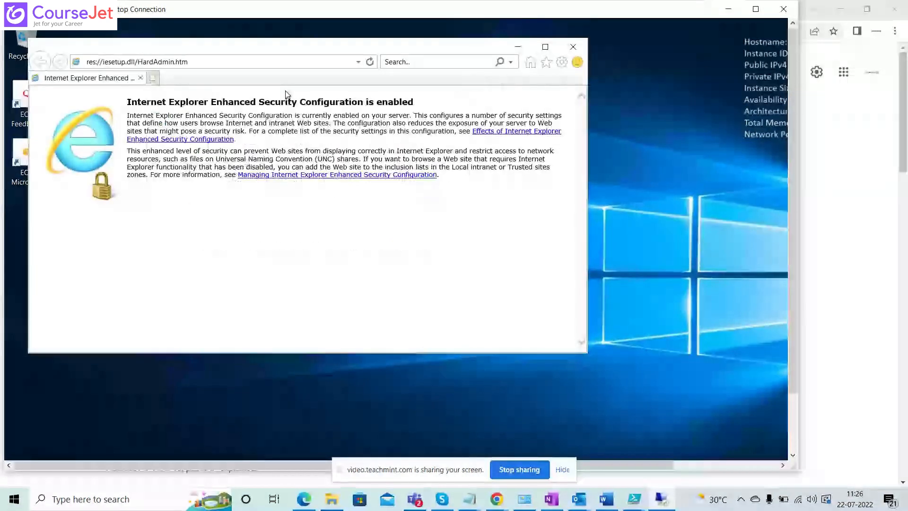
Browse to whatismyipaddress.com in the remote session's Internet Explorer and accept the secure connection alert.
left_click(230, 66)
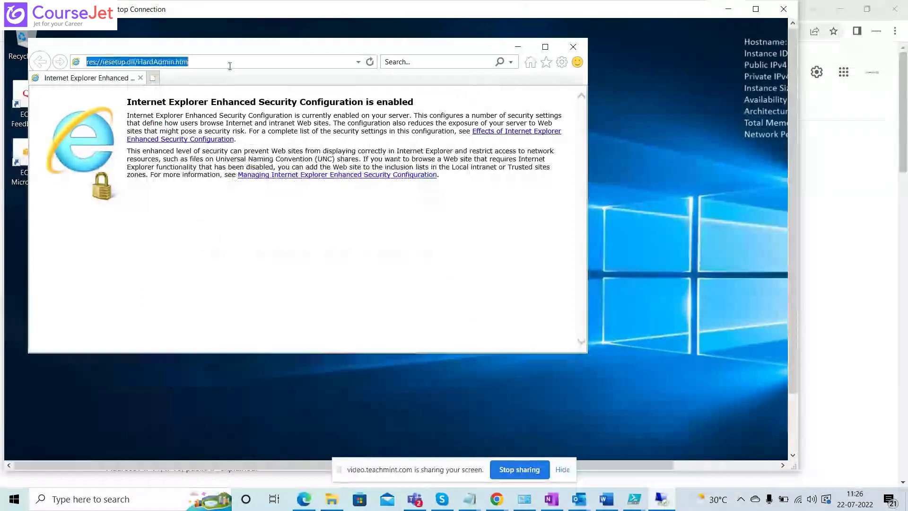
type("hat")
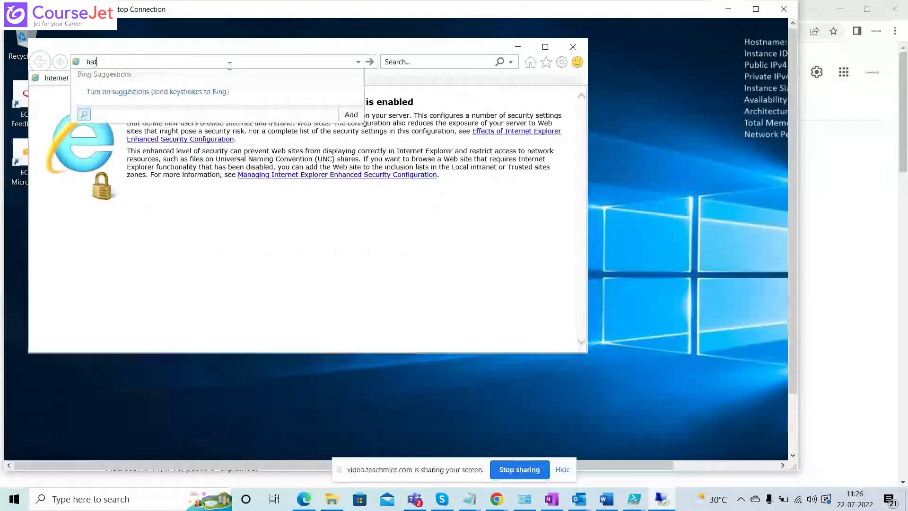
key("BackSpace")
key("BackSpace")
key("BackSpace")
type("whatis")
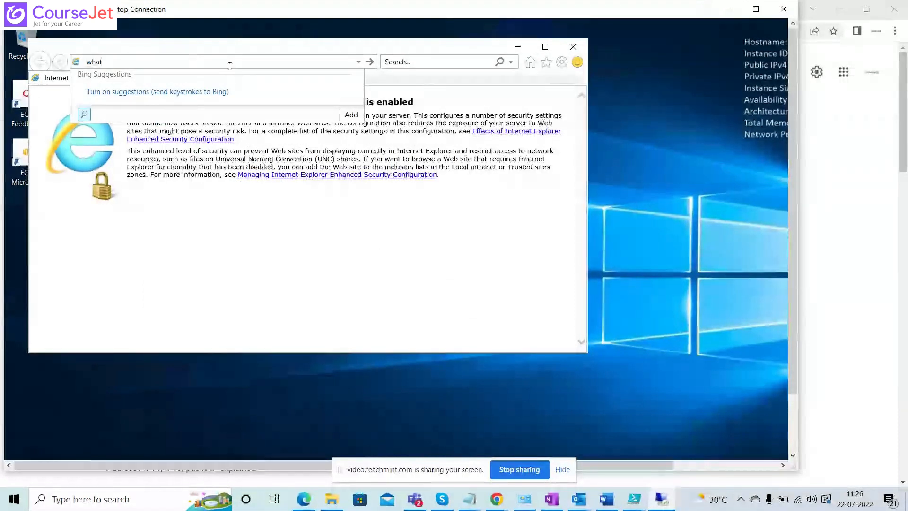
type("myipaddress")
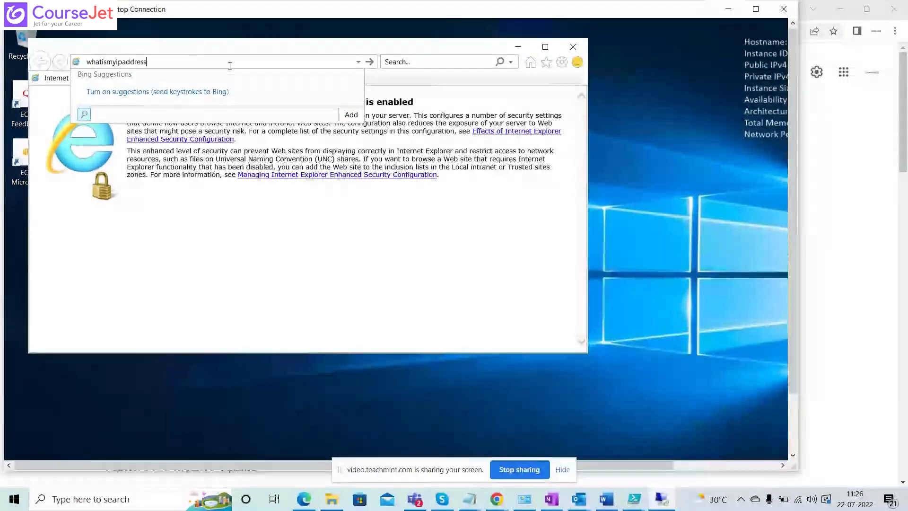
type(".com")
key("Return")
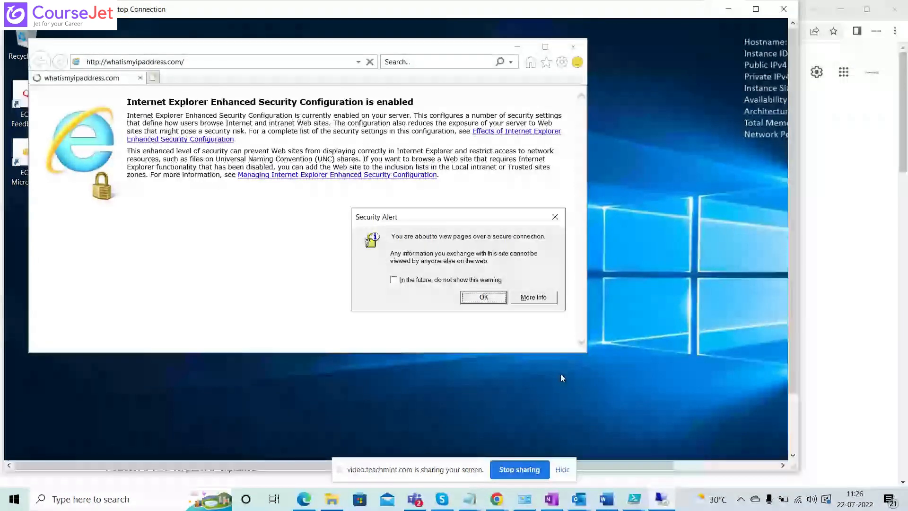
left_click(480, 297)
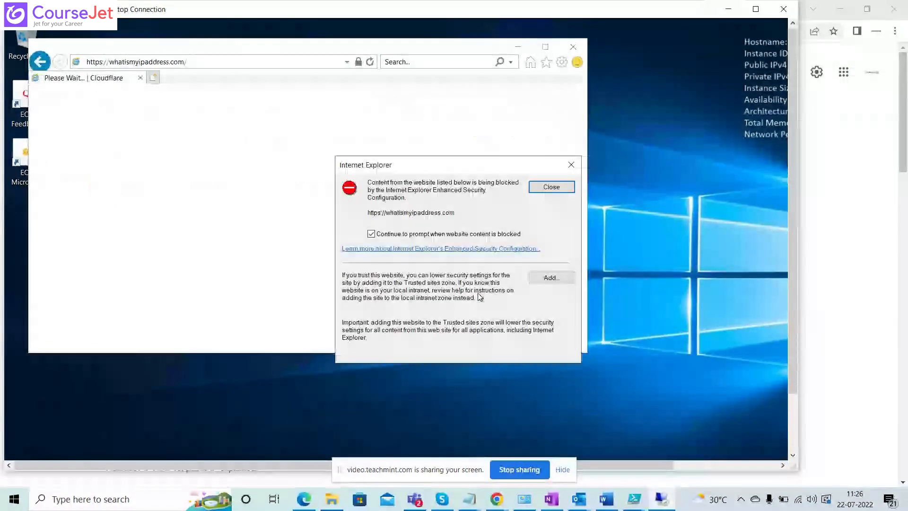
left_click(540, 279)
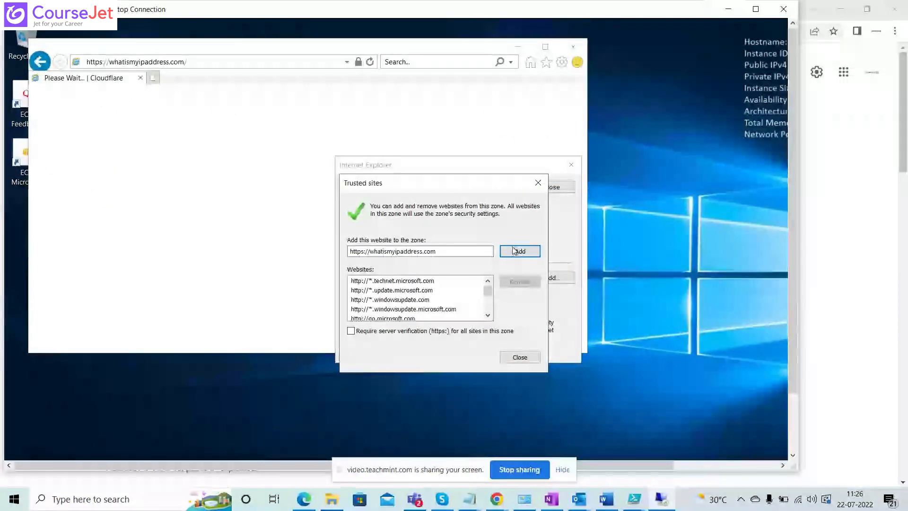
left_click(515, 250)
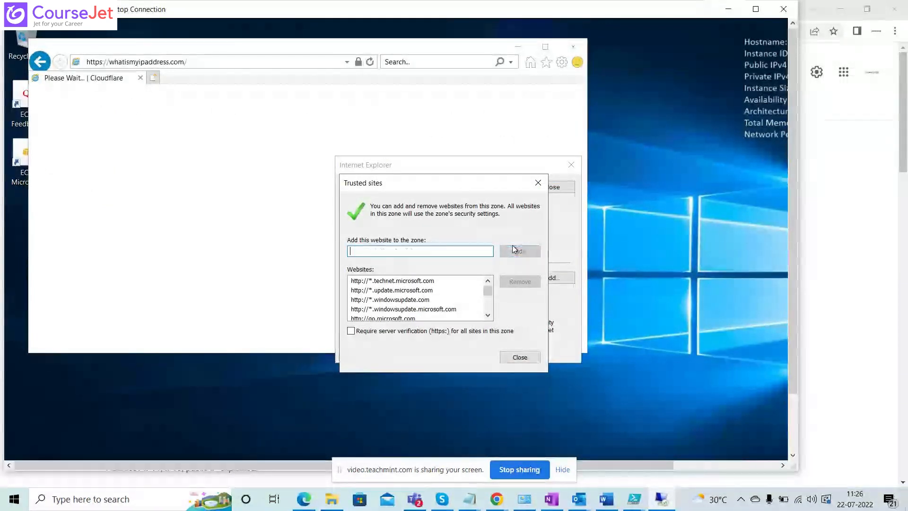
left_click(519, 357)
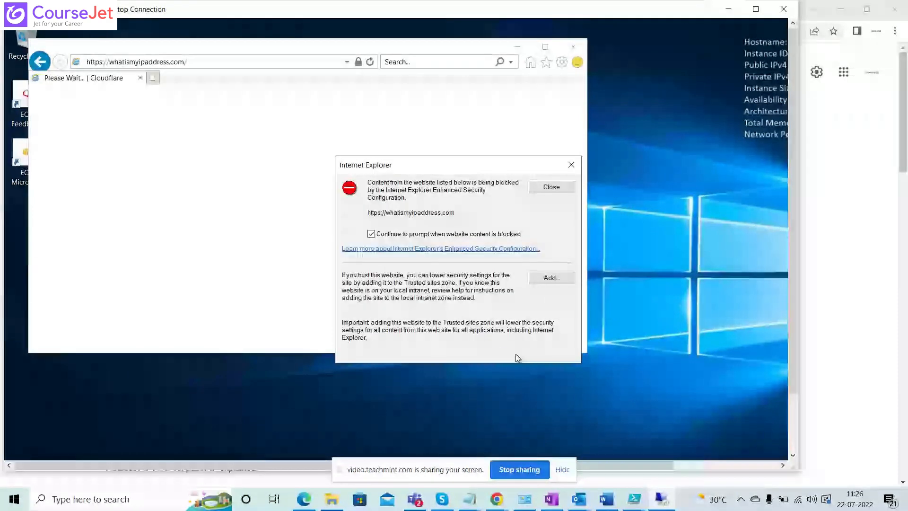
left_click(552, 187)
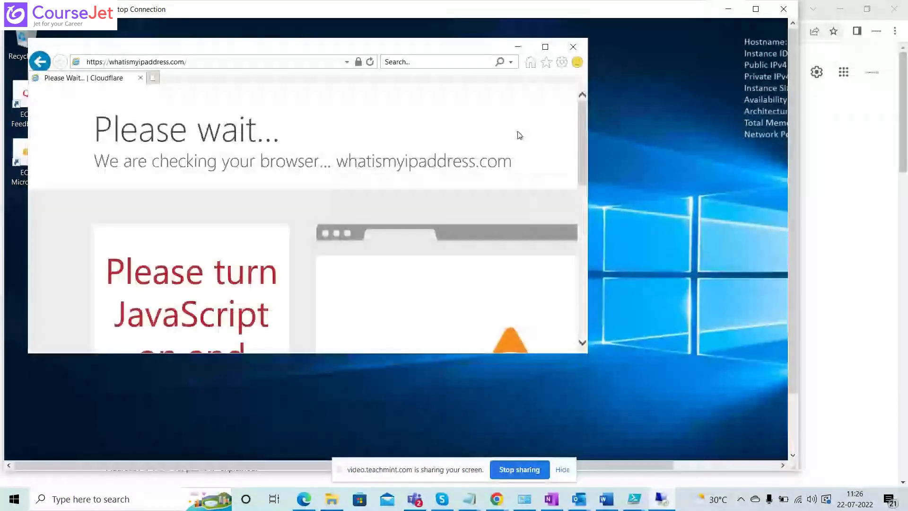
left_click(546, 48)
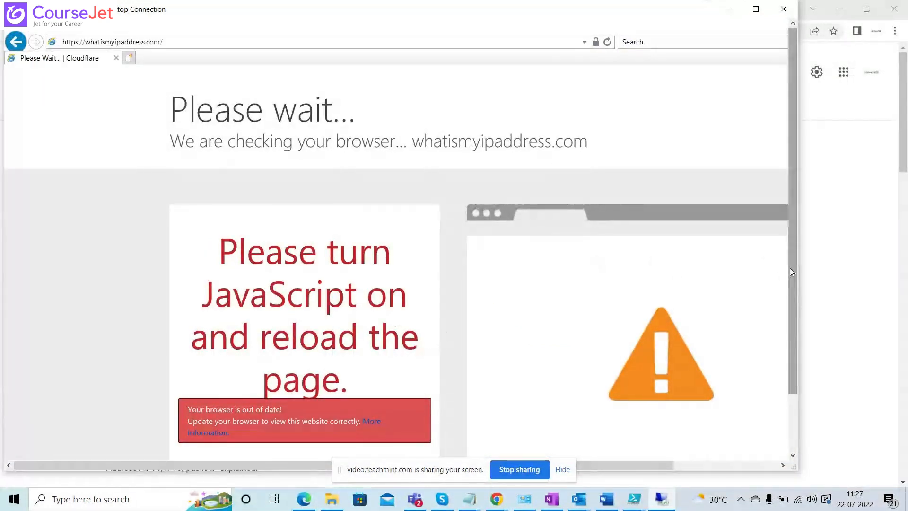
left_click_drag(790, 268, 783, 235)
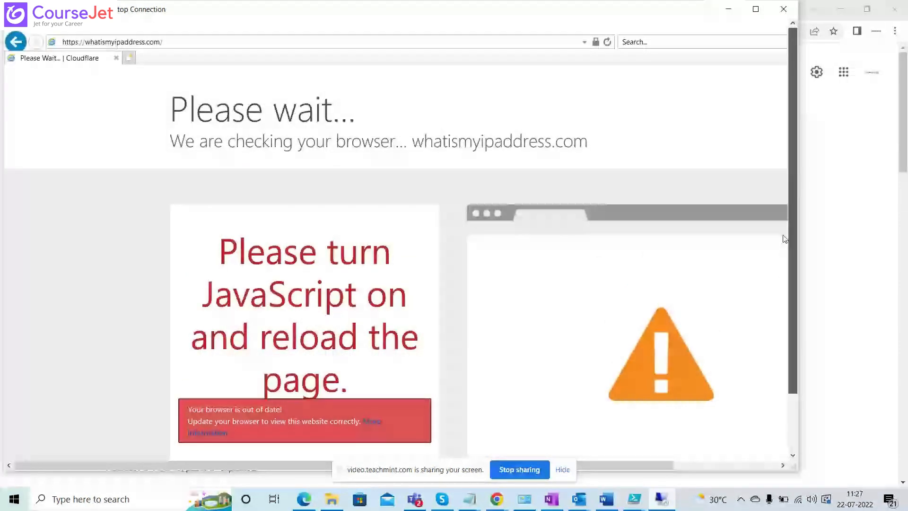
Check this computer's public IP on whatismyipaddress.com in the local browser, and save the RDP inbound rule with My IP as source.
left_click(729, 9)
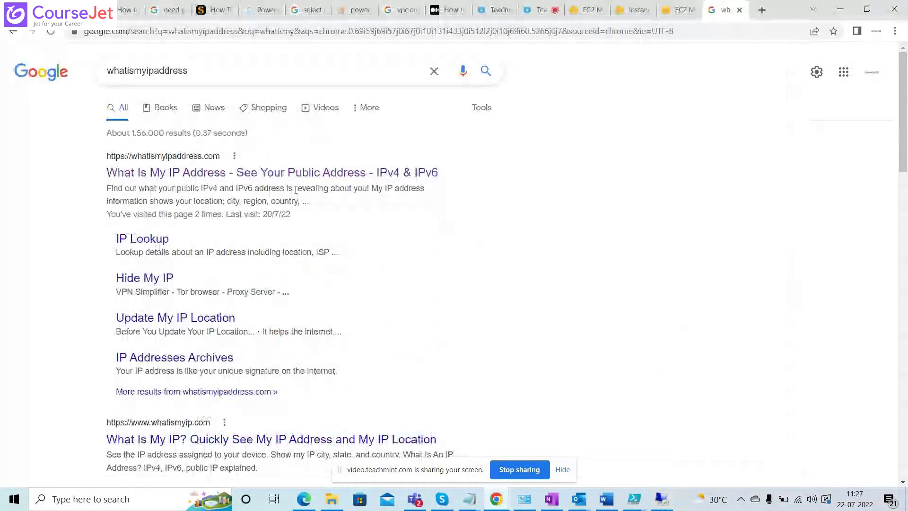
left_click(324, 173)
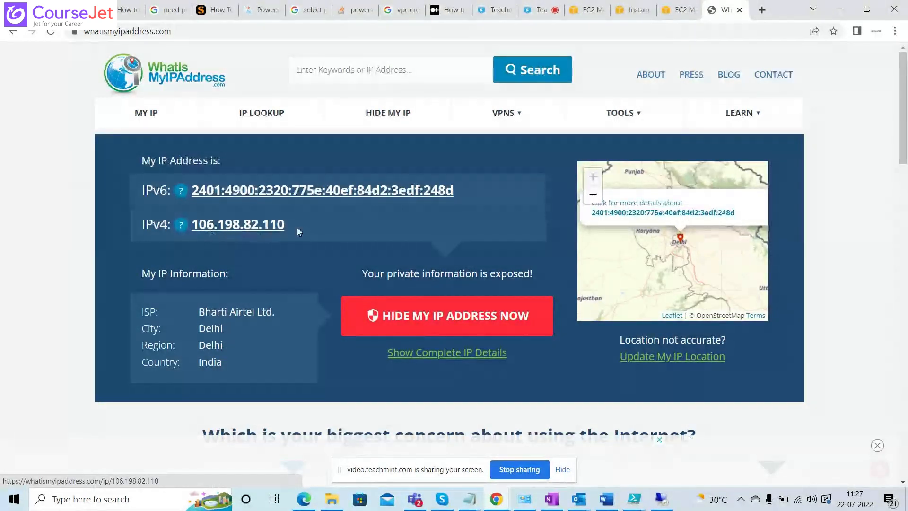
left_click(679, 10)
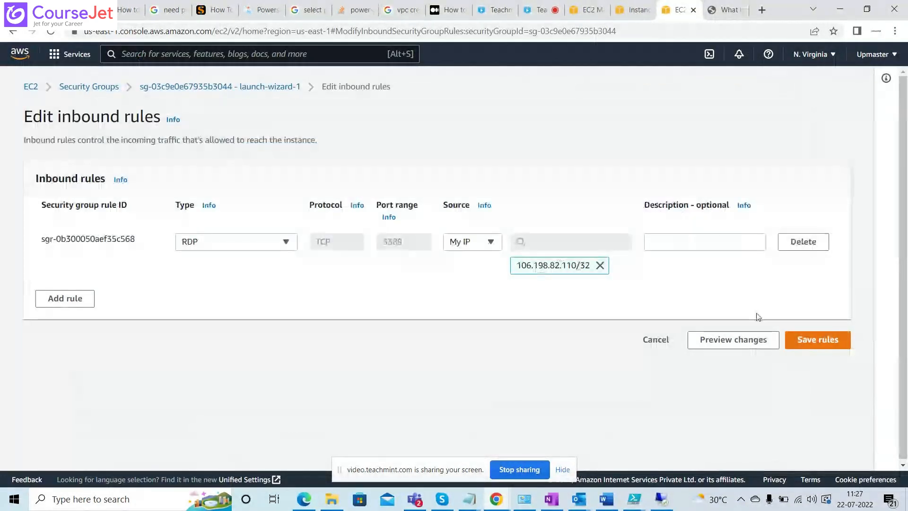
left_click(835, 338)
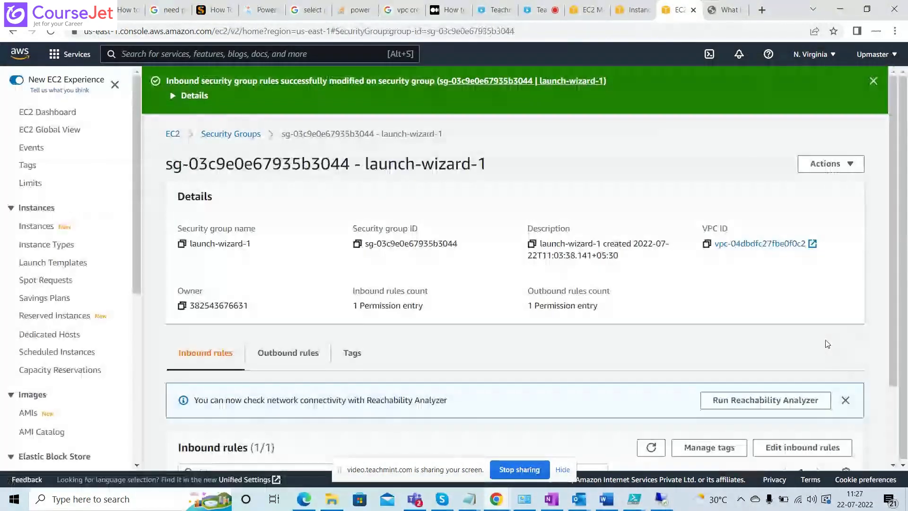
Return to the 3.95.231.148 session in full screen, close Internet Explorer, and open Remote Desktop Connection there.
key("alt+Tab")
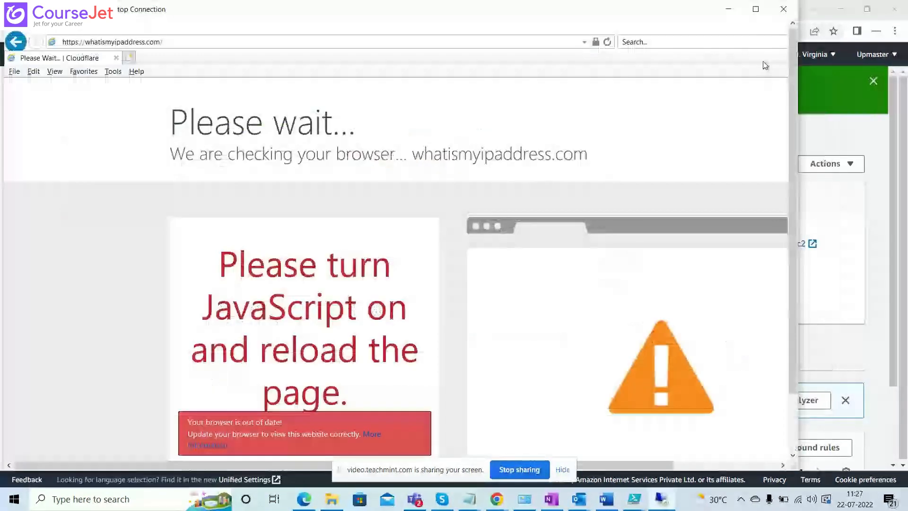
left_click(756, 8)
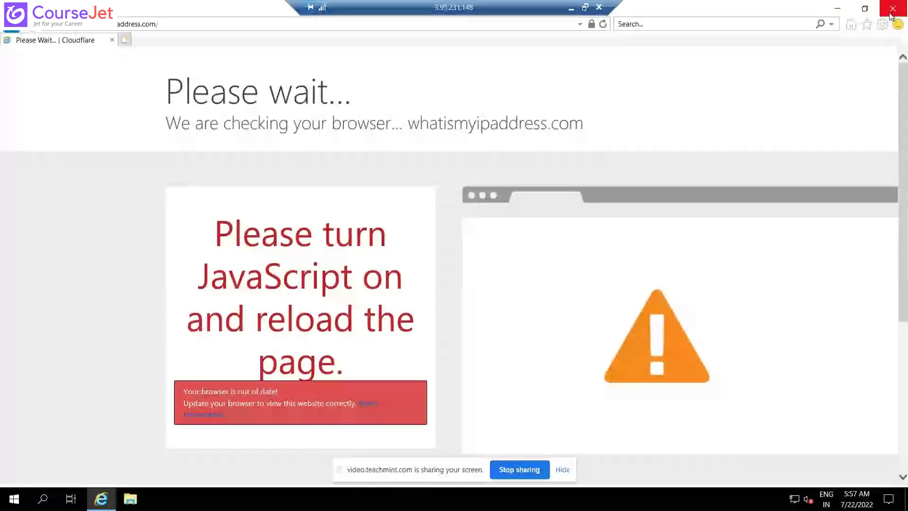
left_click(891, 14)
key("super+r")
key("Return")
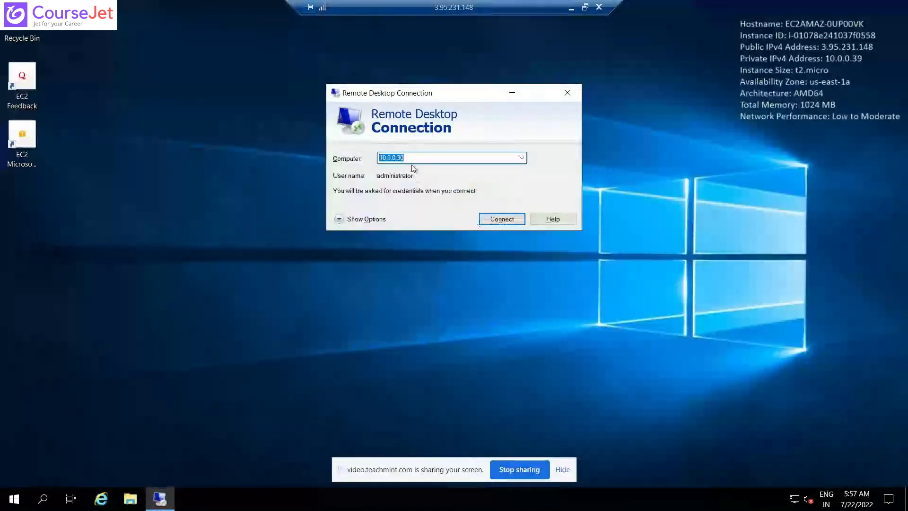
Try to connect to 10.0.0.30 from inside the 3.95.231.148 session, dismiss the connection dialog, and restore the session to a window.
left_click(498, 218)
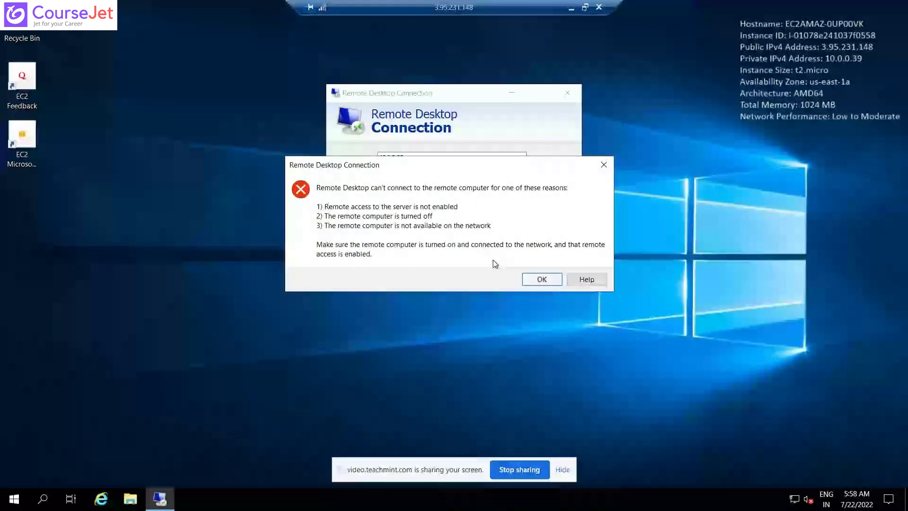
key("Return")
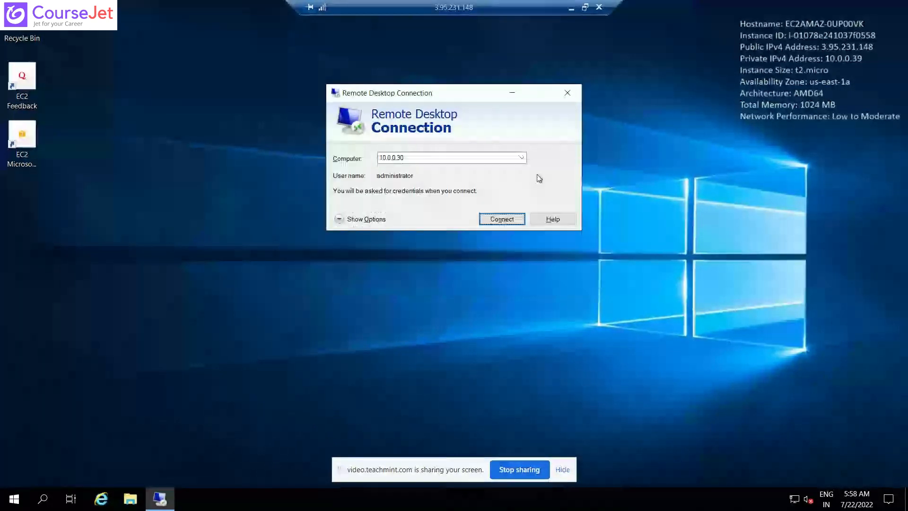
left_click(586, 9)
Switch to the Downloads folder, launch the 54.221.190.26 remote desktop file, and allow connecting to the unknown publisher.
key("alt+Tab")
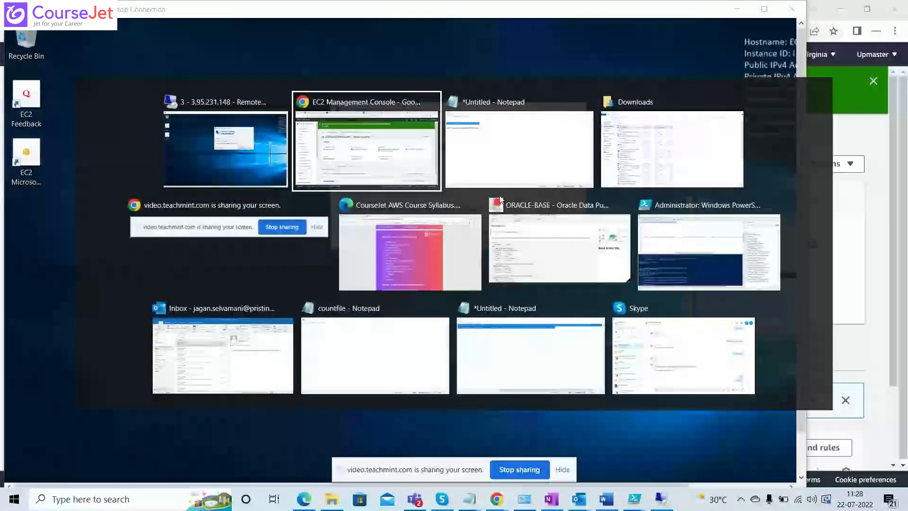
key("alt+Tab")
key("alt+Tab")
double_click(198, 105)
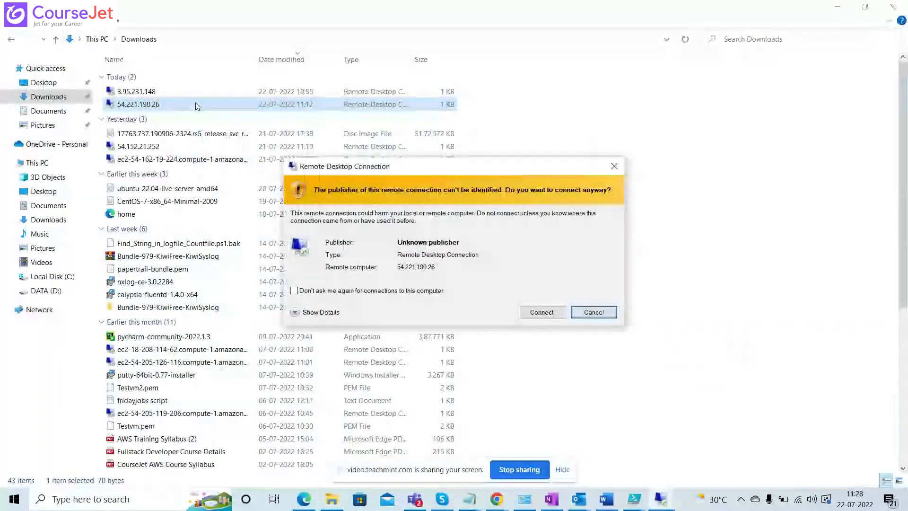
left_click(541, 312)
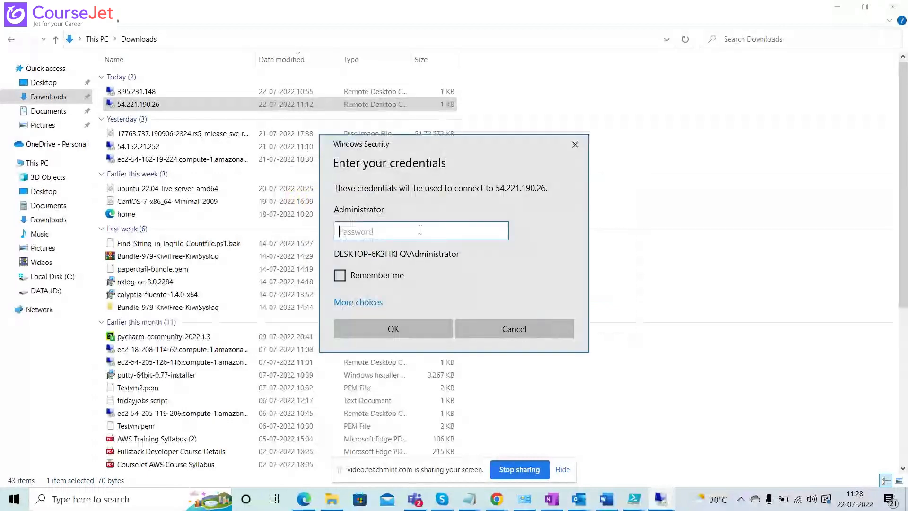
Copy in the Administrator password from the Notepad notes, submit it for 54.221.190.26, and accept the unverified certificate.
key("alt+Tab")
key("Tab")
key("Tab")
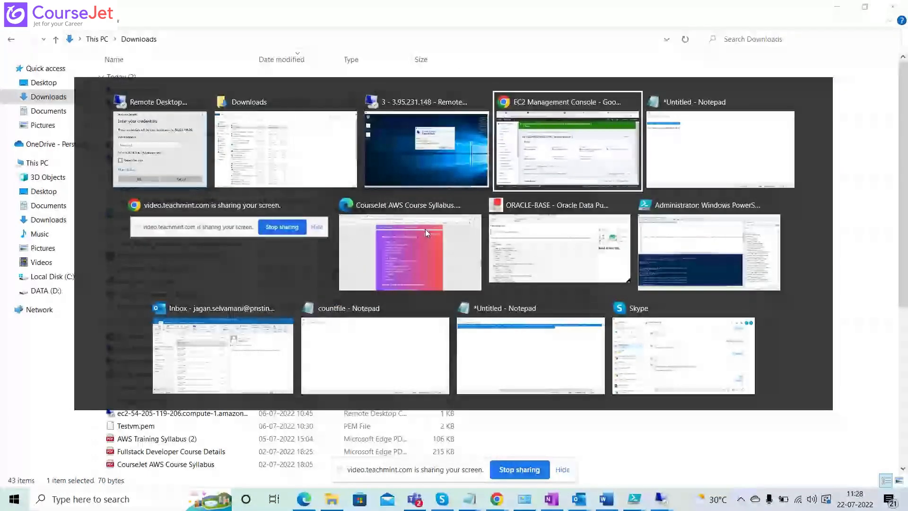
key("Tab")
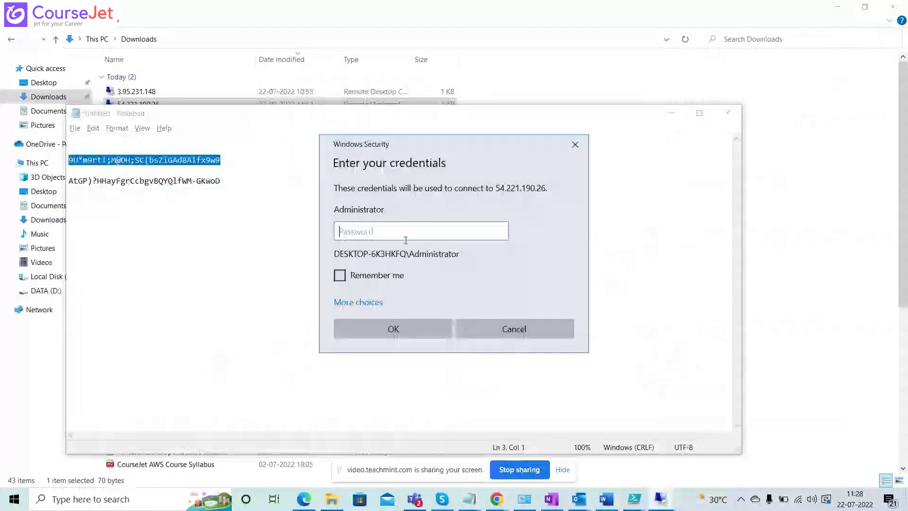
key("ctrl+v")
left_click(393, 327)
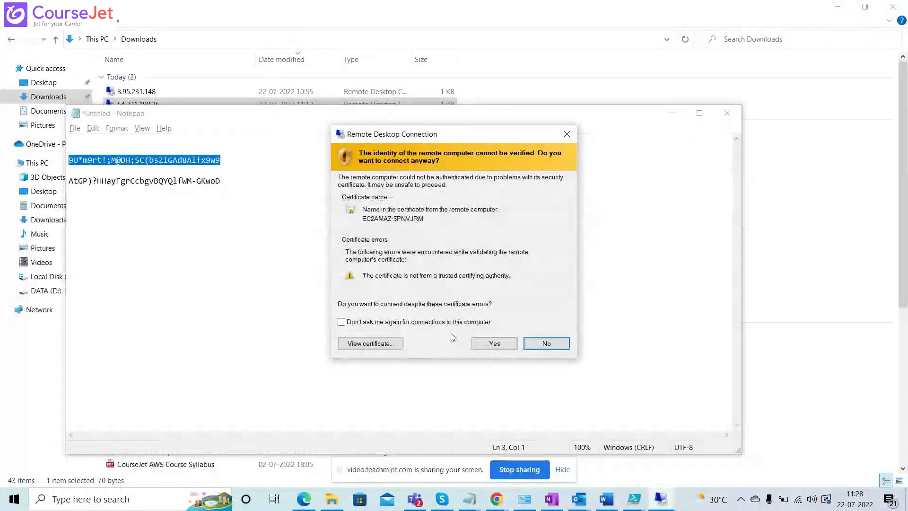
left_click(494, 343)
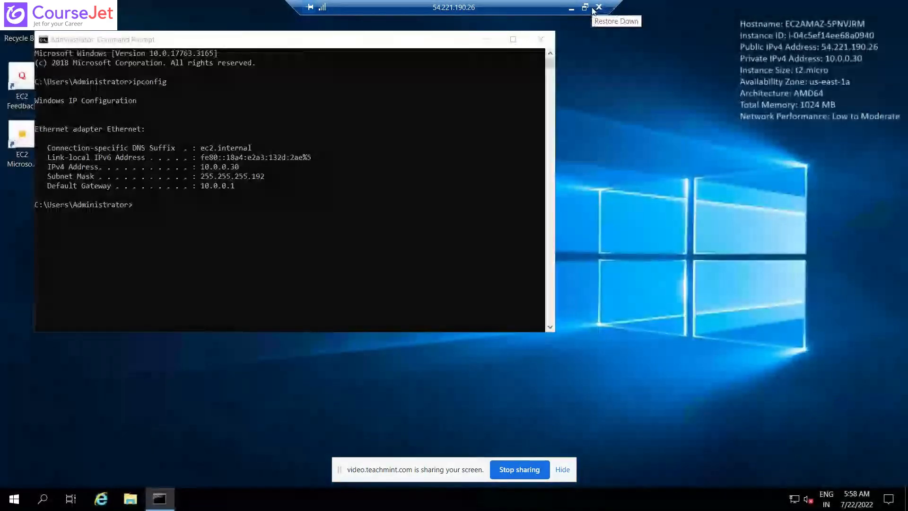
Shrink the 54.221.190.26 session to a window and compare its private IPv4 address with the target entered in the 3.95.231.148 session.
left_click(594, 11)
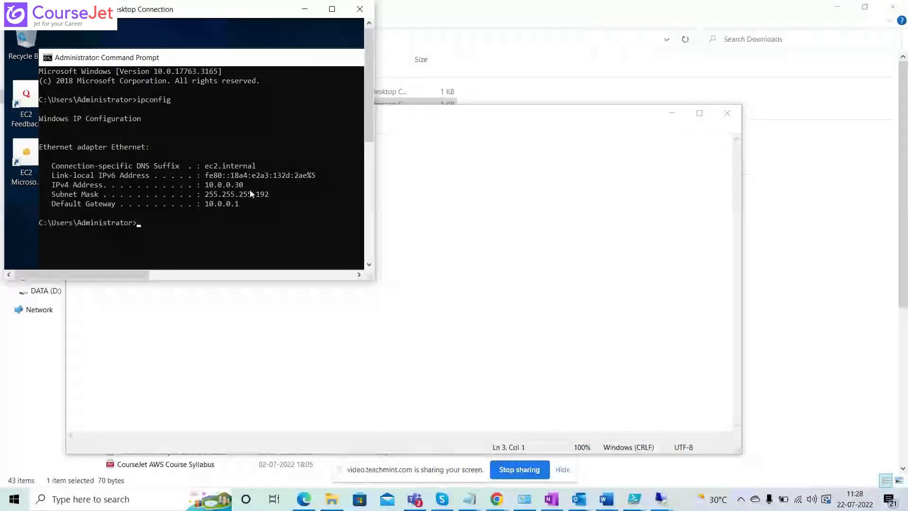
left_click_drag(245, 186, 206, 188)
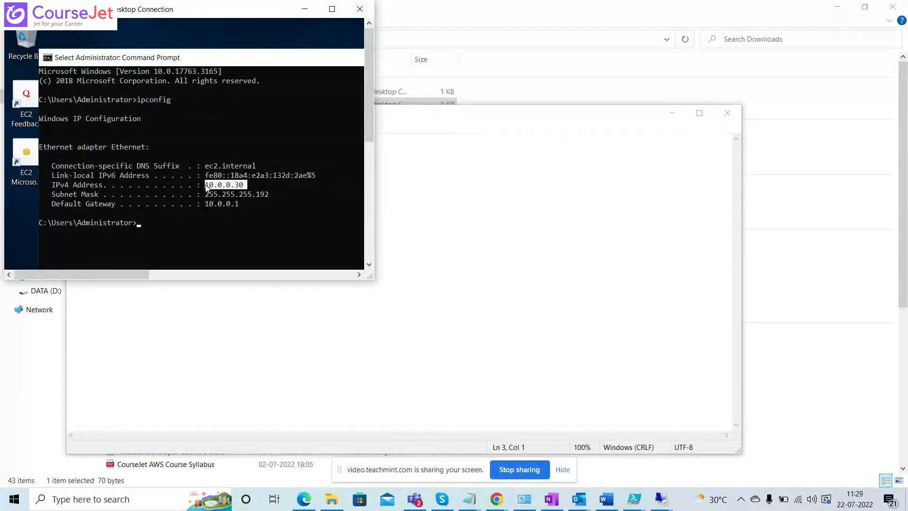
key("alt+Tab")
key("alt+Tab")
key("alt+Tab")
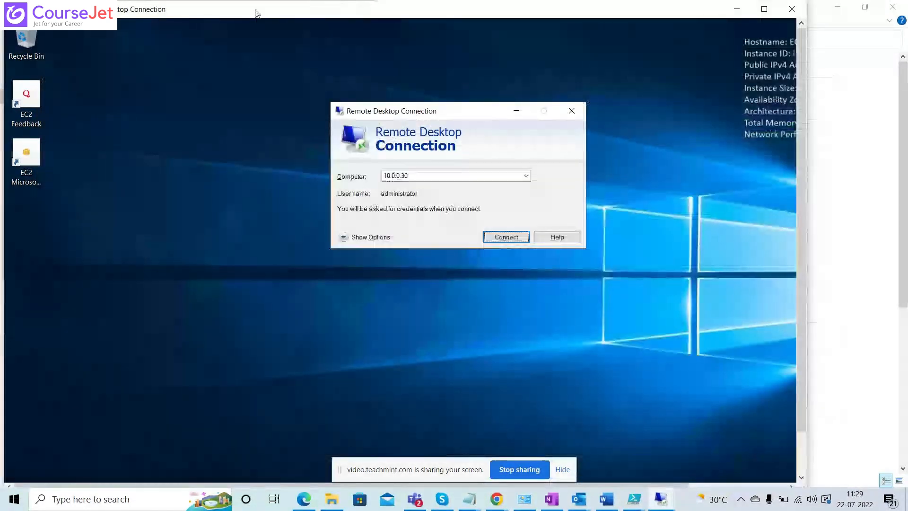
key("alt+Tab")
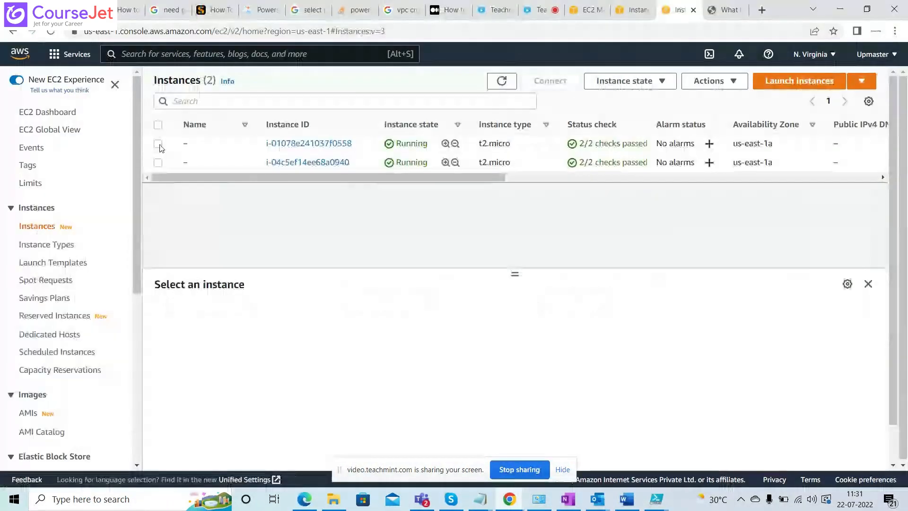
Terminate the EC2 instance i-01078e241037f0558 and confirm the termination.
left_click(158, 144)
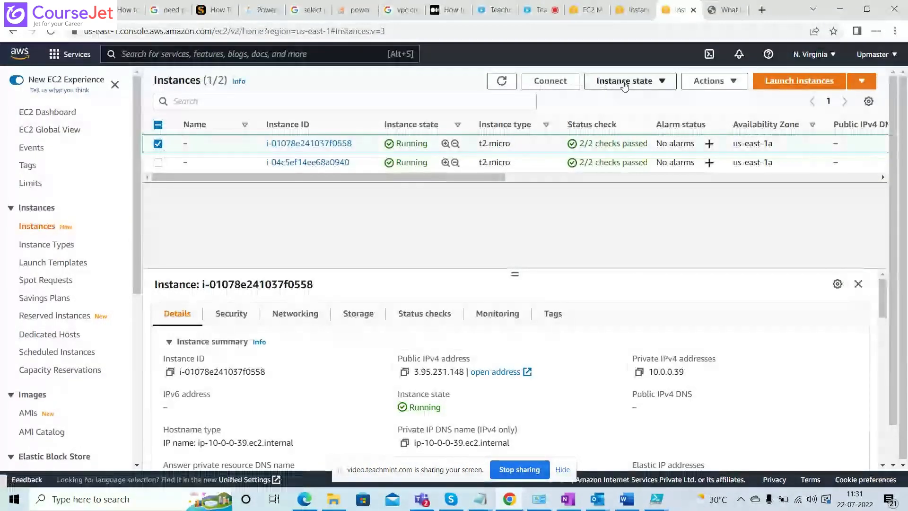
left_click(624, 81)
left_click(625, 171)
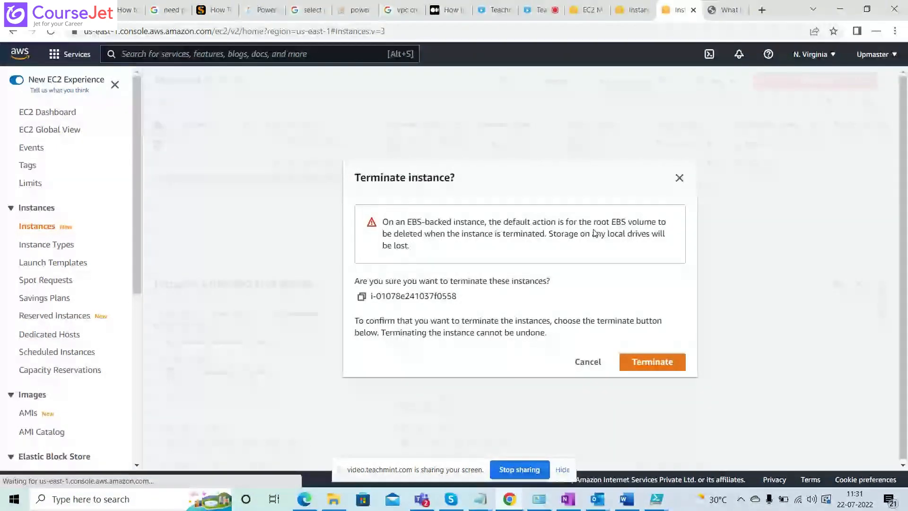
left_click(652, 361)
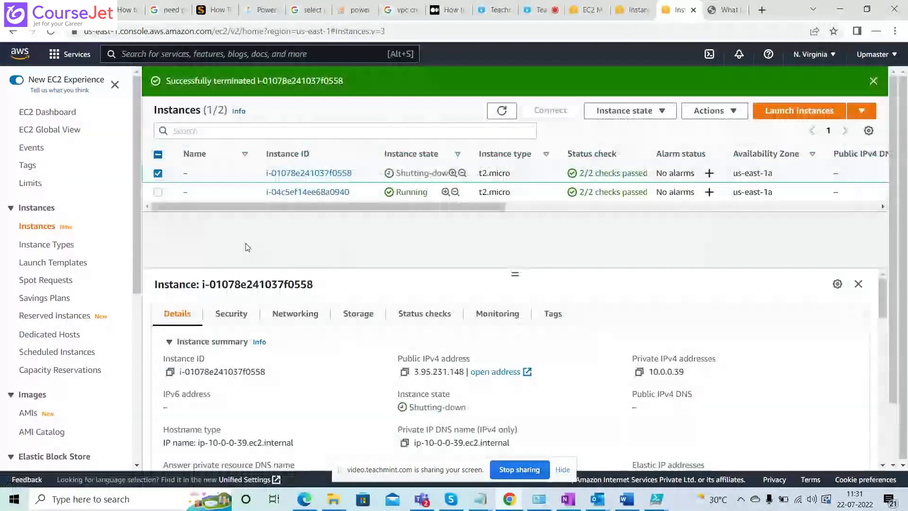
Terminate the remaining running EC2 instance, i-04c5ef14ee68a0940, and confirm the termination.
left_click(158, 192)
left_click(630, 114)
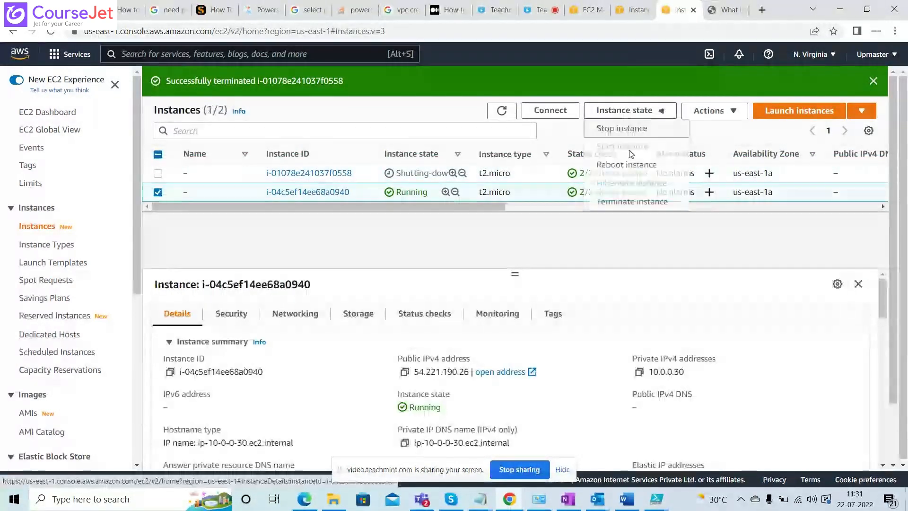
left_click(632, 204)
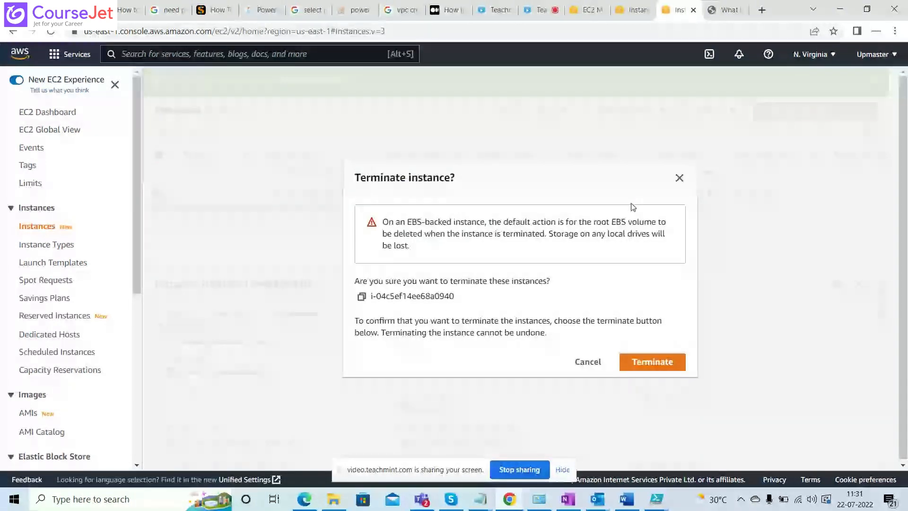
left_click(652, 363)
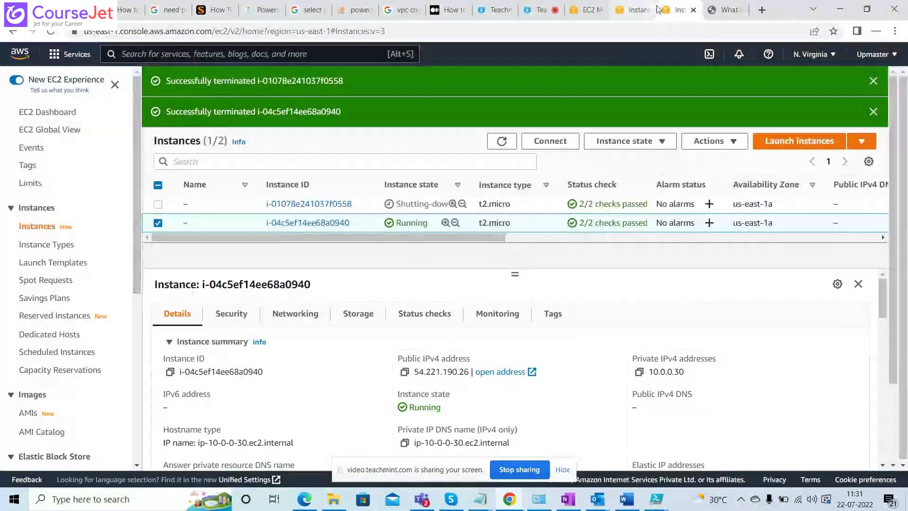
Go from the security group page to the VPC service's internet gateways list and dismiss the welcome message.
left_click(584, 10)
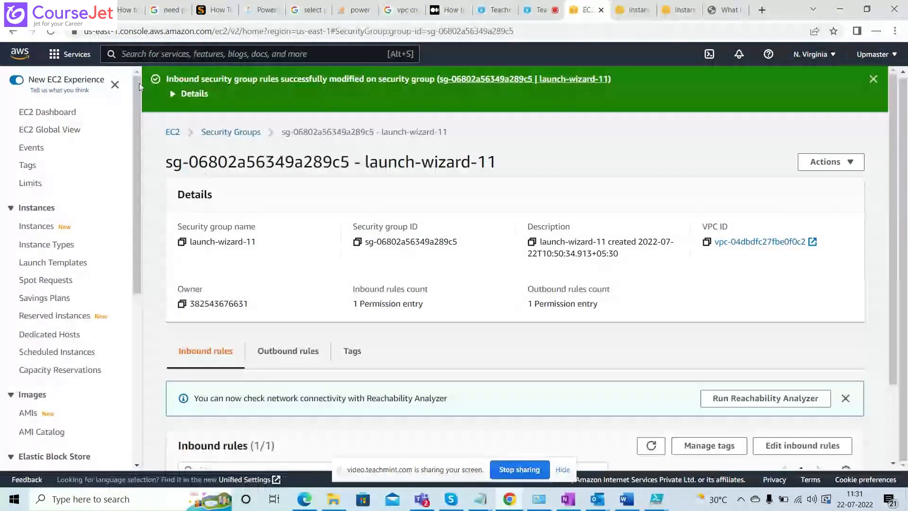
left_click(66, 61)
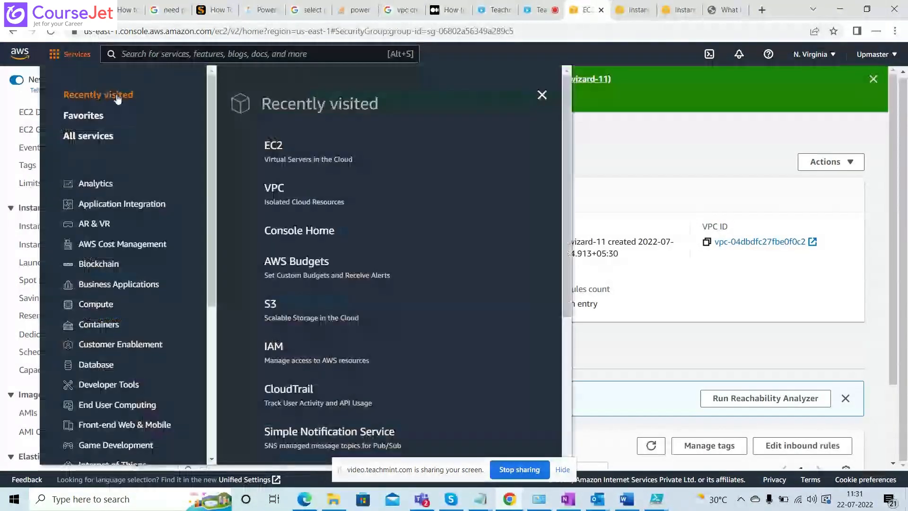
left_click(274, 190)
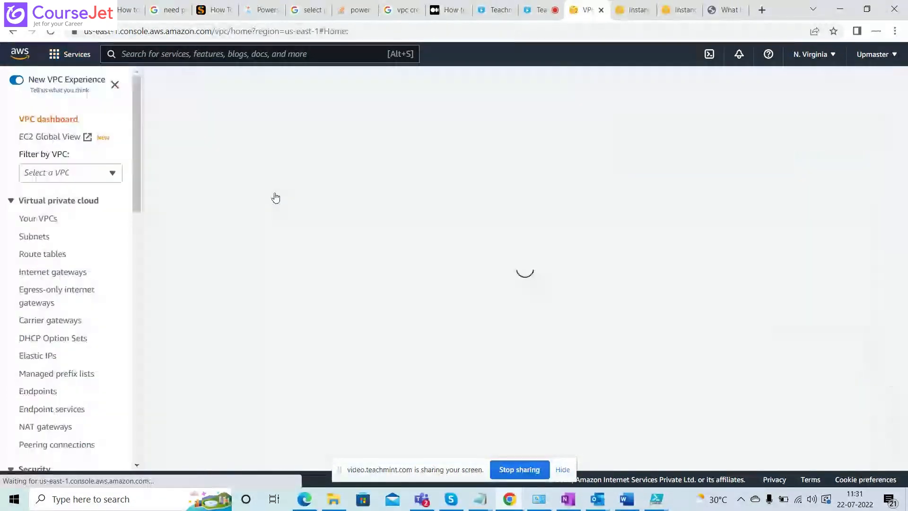
left_click(59, 272)
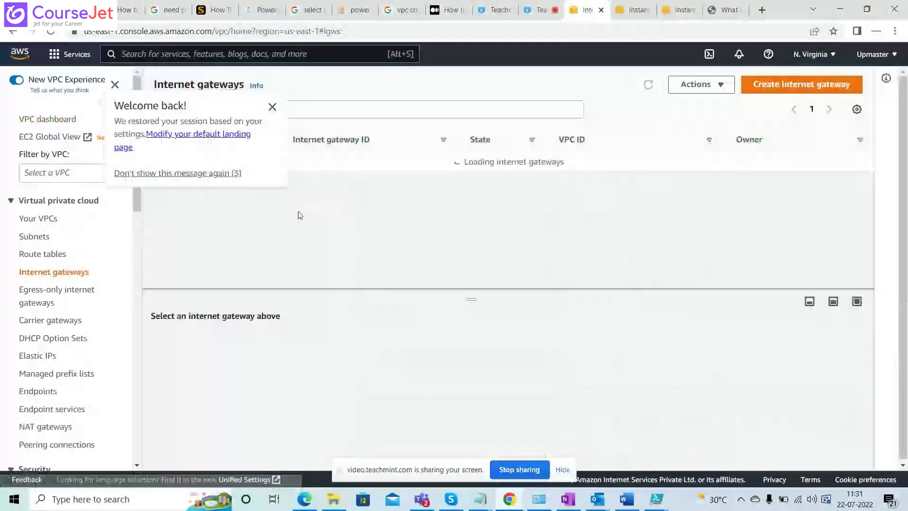
left_click(272, 107)
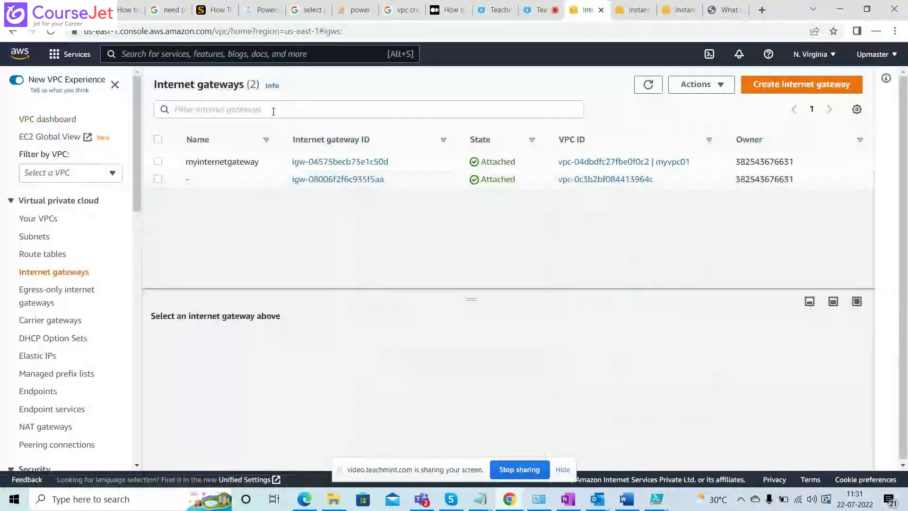
Detach the internet gateway myinternetgateway from the VPC myvpc01.
left_click(158, 161)
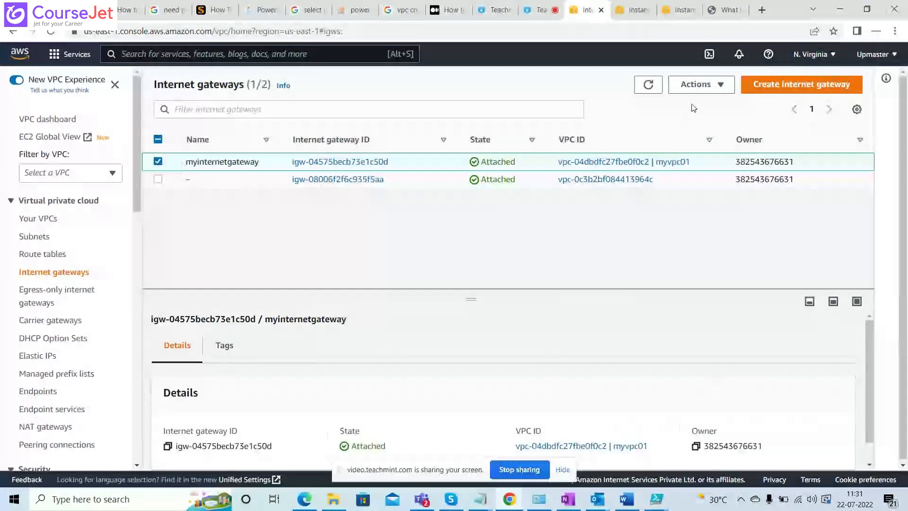
left_click(719, 87)
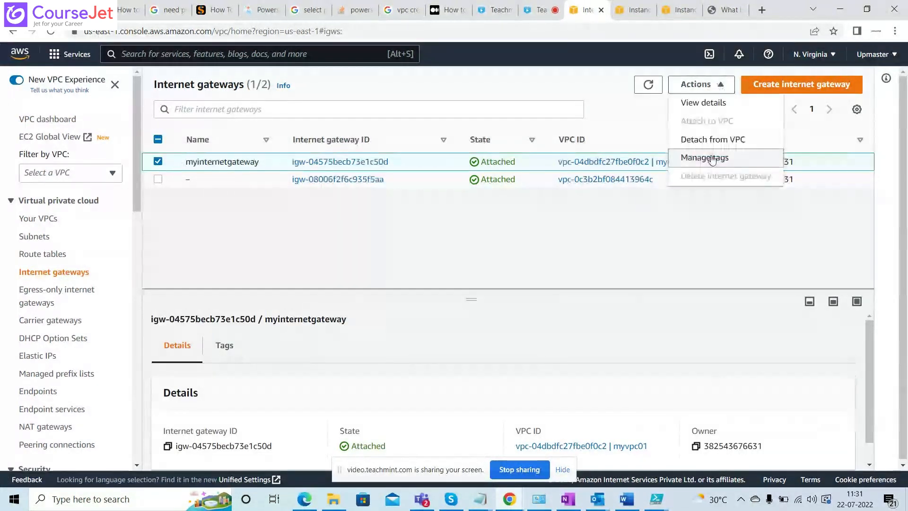
left_click(713, 139)
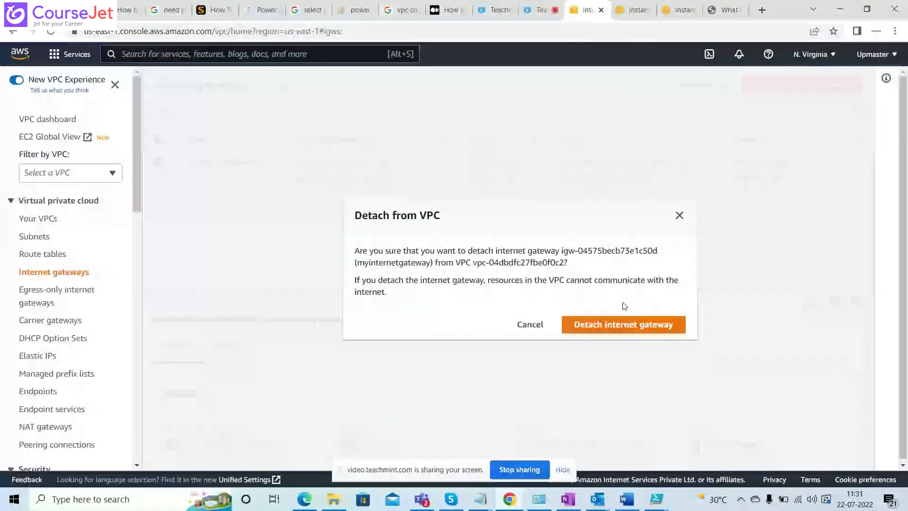
left_click(613, 326)
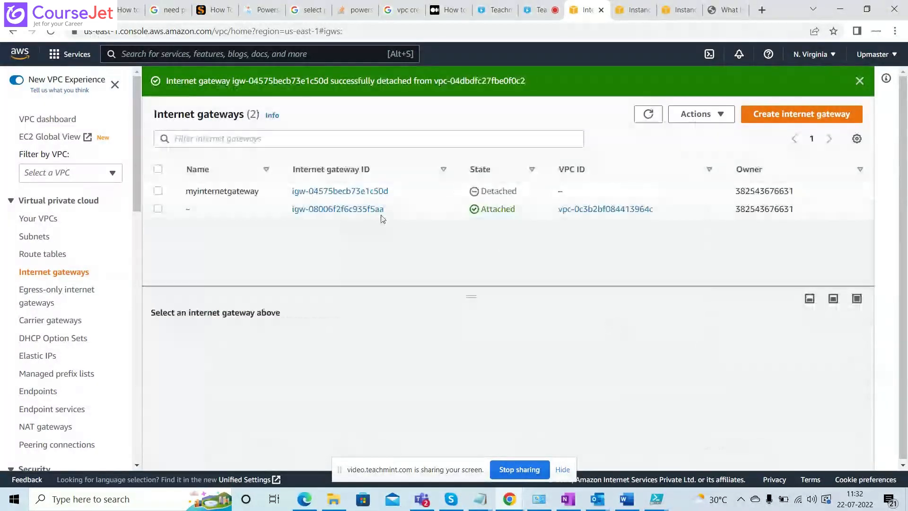
Delete the detached internet gateway myinternetgateway, confirming the deletion with the word delete.
left_click(163, 194)
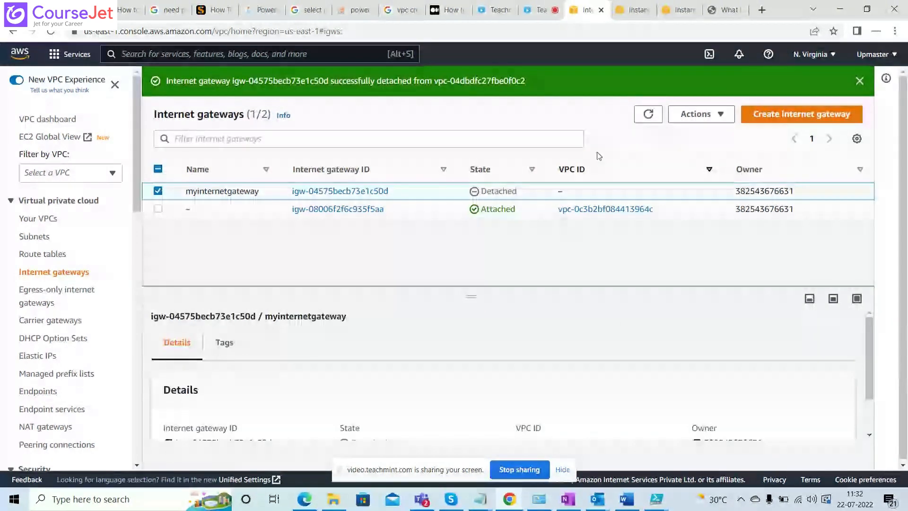
left_click(698, 114)
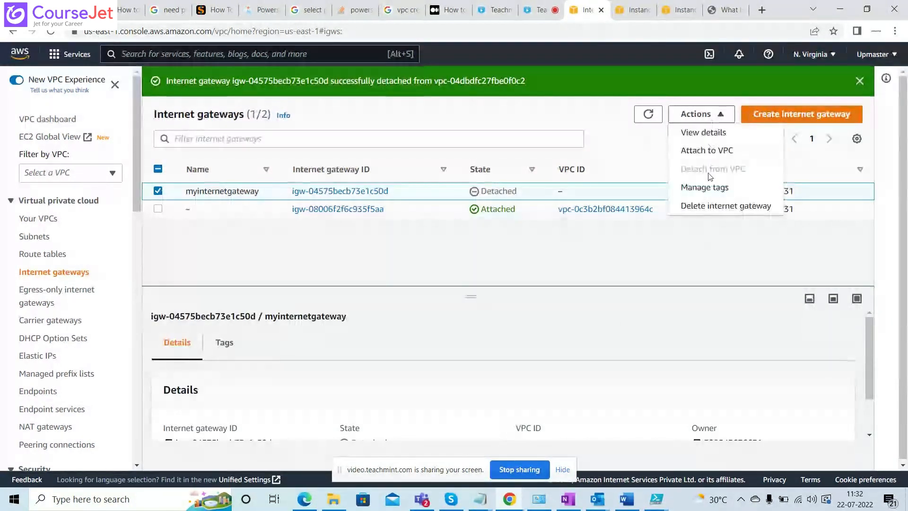
left_click(712, 206)
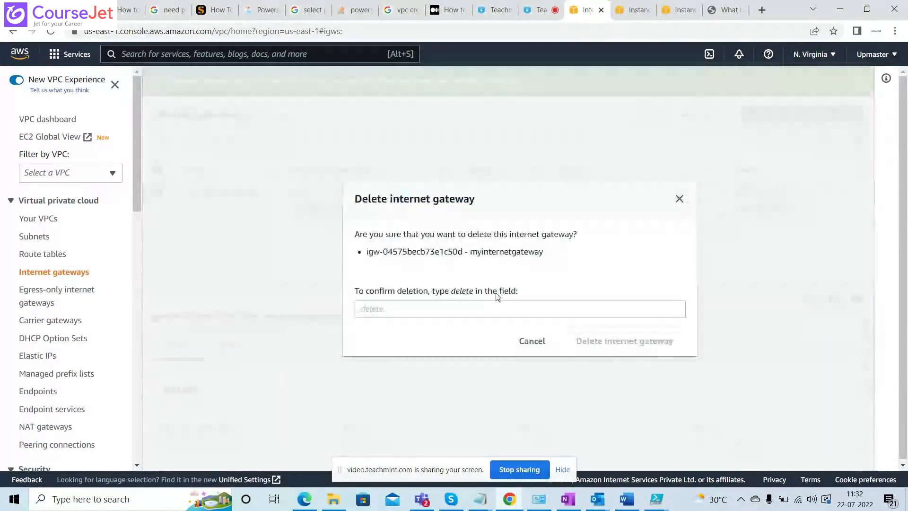
left_click(459, 311)
type("dele")
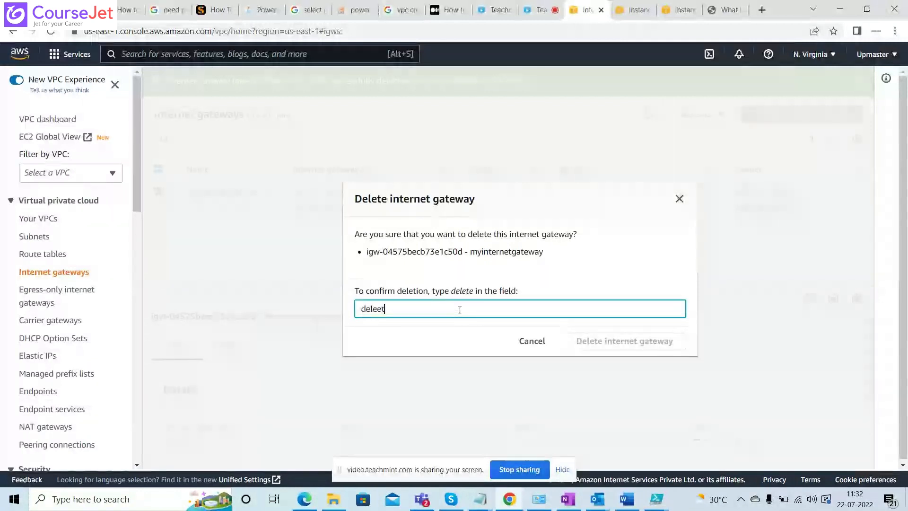
type("te")
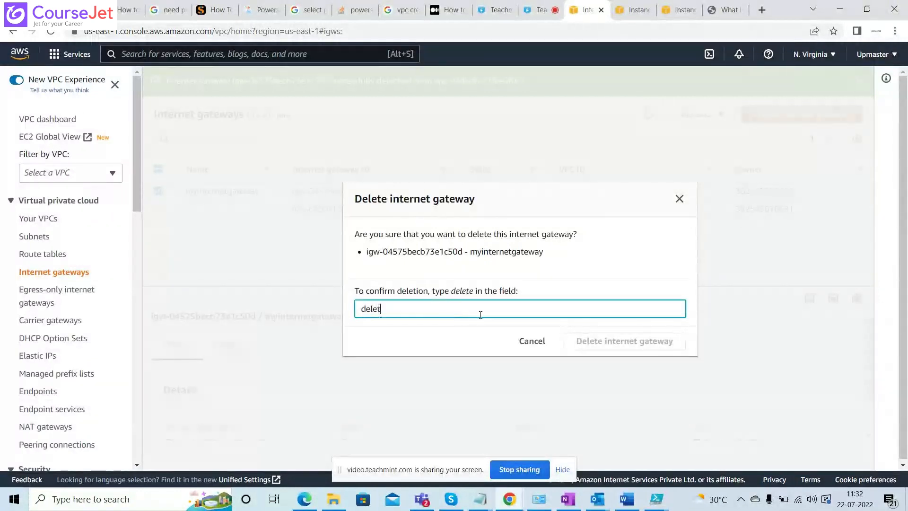
left_click(578, 341)
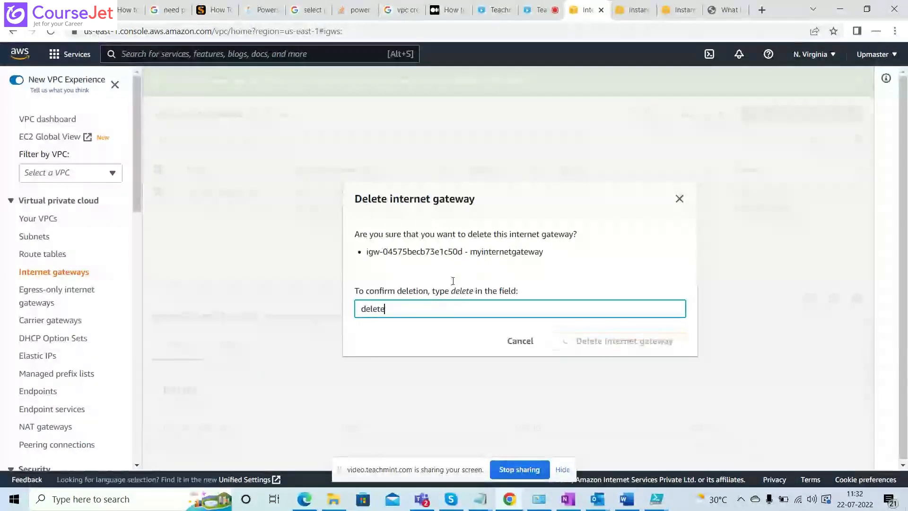
Review the route tables and subnets that still exist in the VPC service before removing the network.
left_click(43, 255)
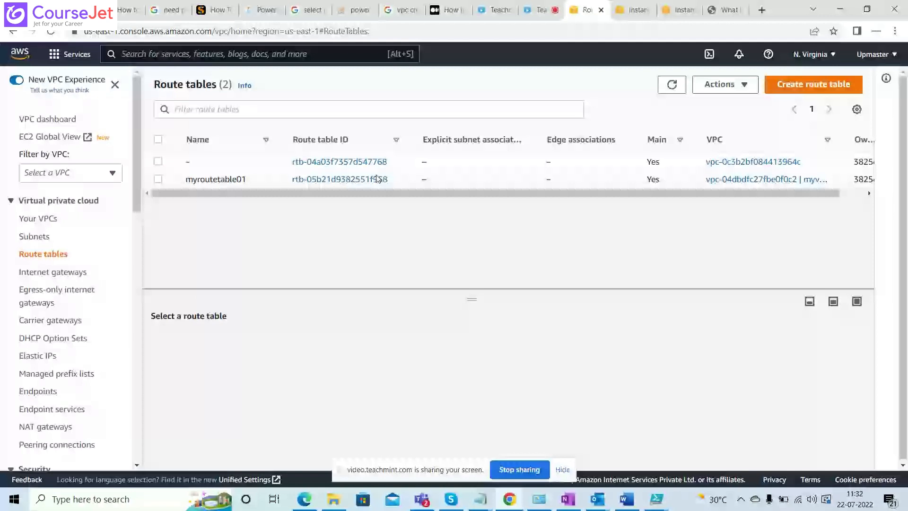
left_click(38, 237)
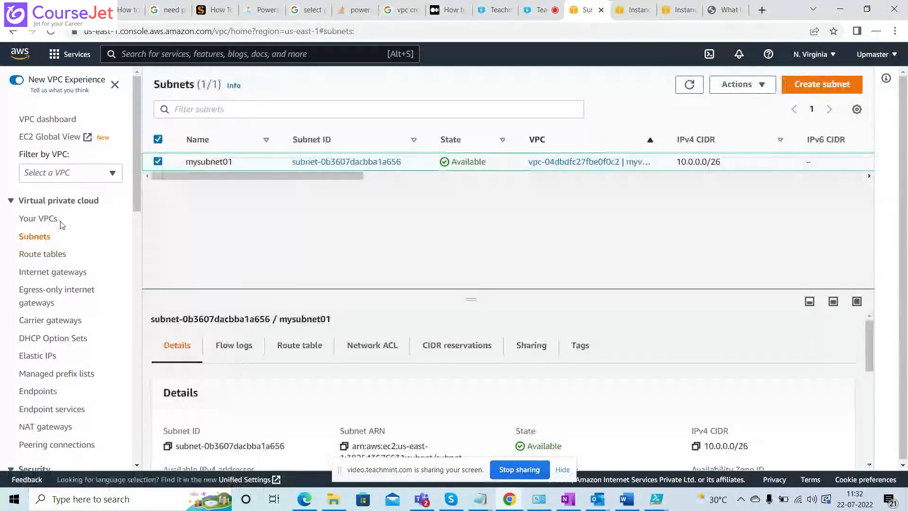
Delete the VPC myvpc01 together with its dependent resources, confirming the deletion with the word delete.
left_click(42, 219)
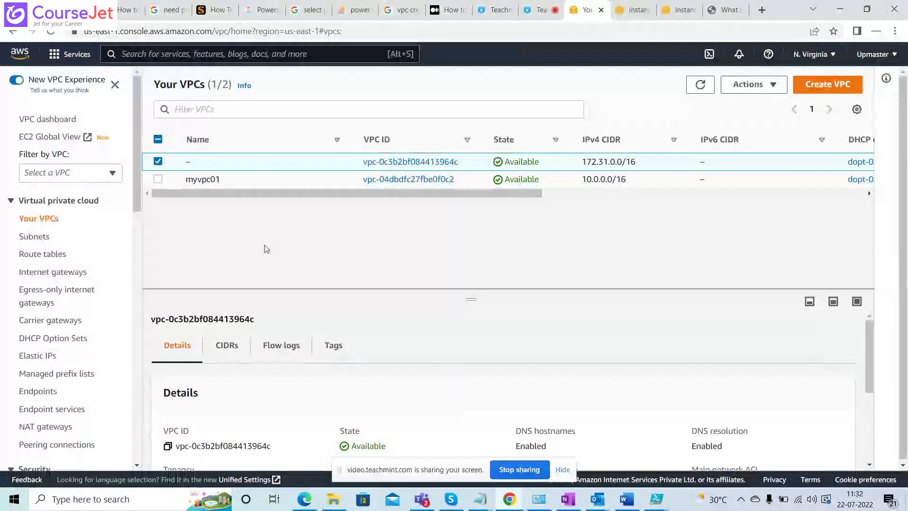
left_click(157, 161)
left_click(157, 179)
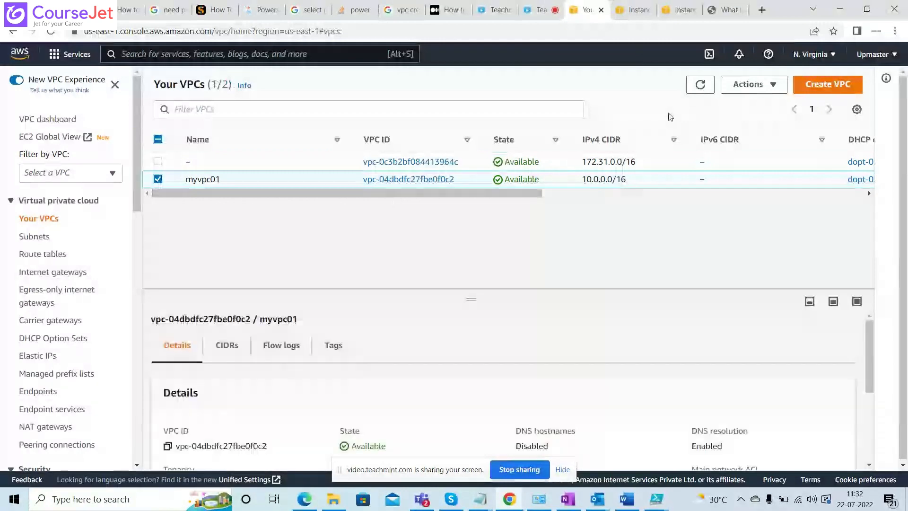
left_click(754, 84)
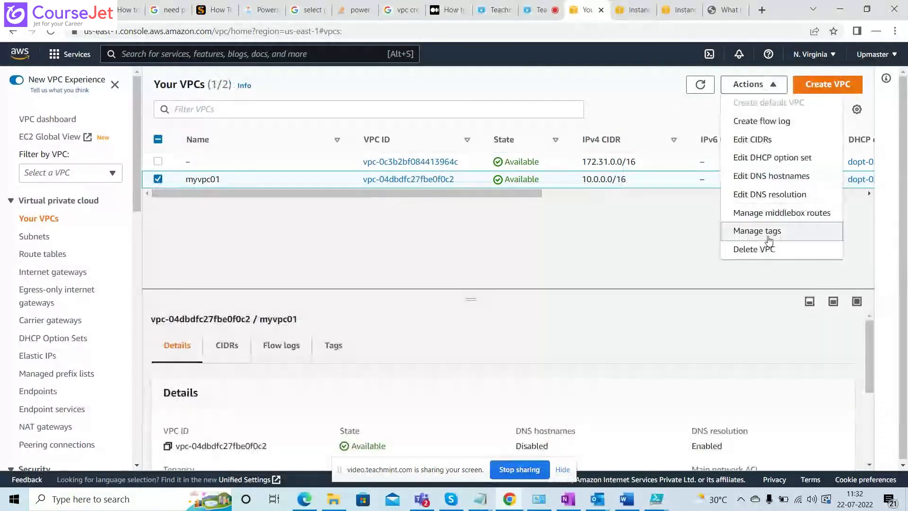
left_click(764, 250)
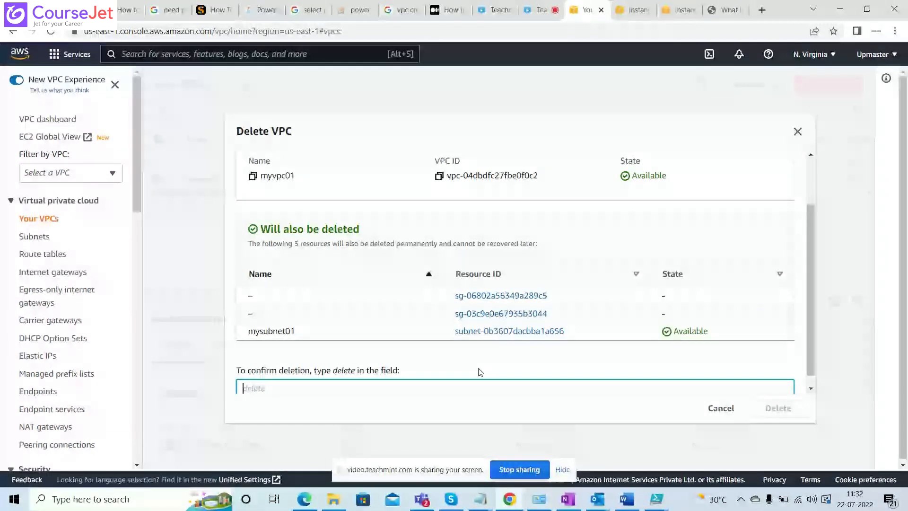
type("delete")
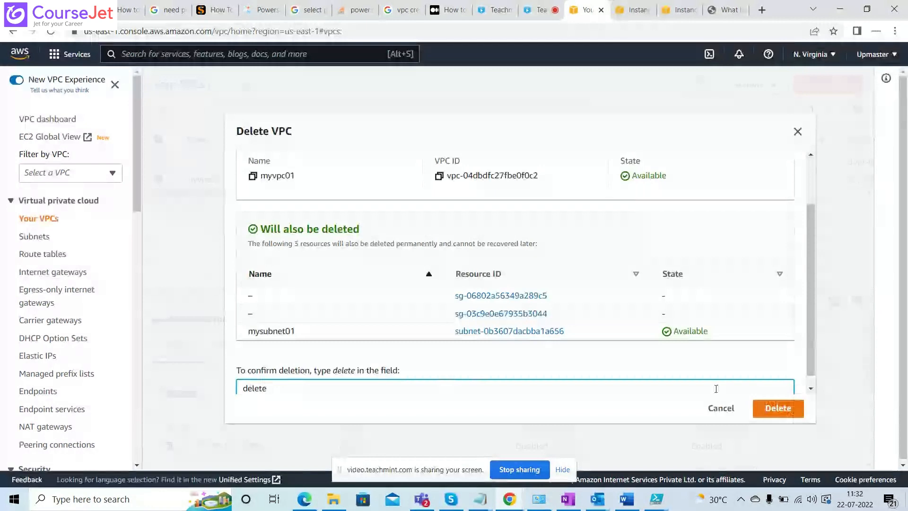
left_click(775, 409)
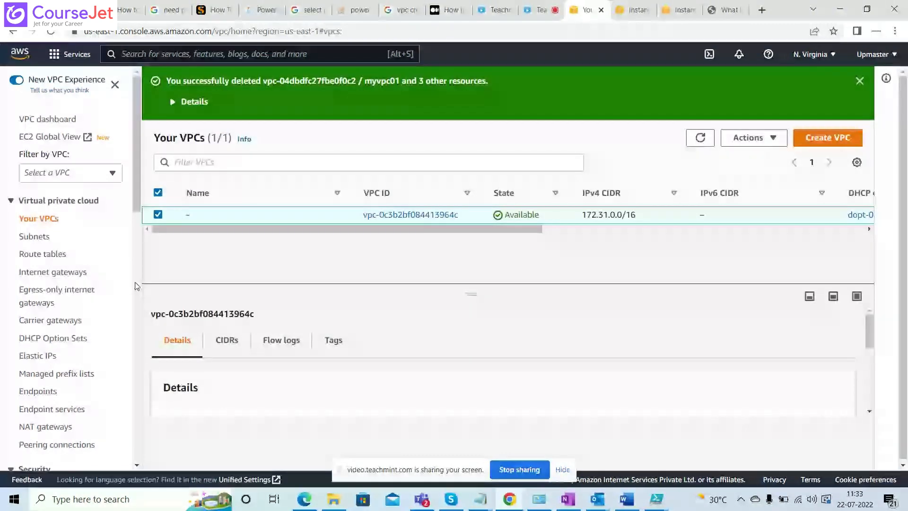
Check the subnets and route tables lists for leftover resources of the deleted VPC myvpc01.
left_click(38, 240)
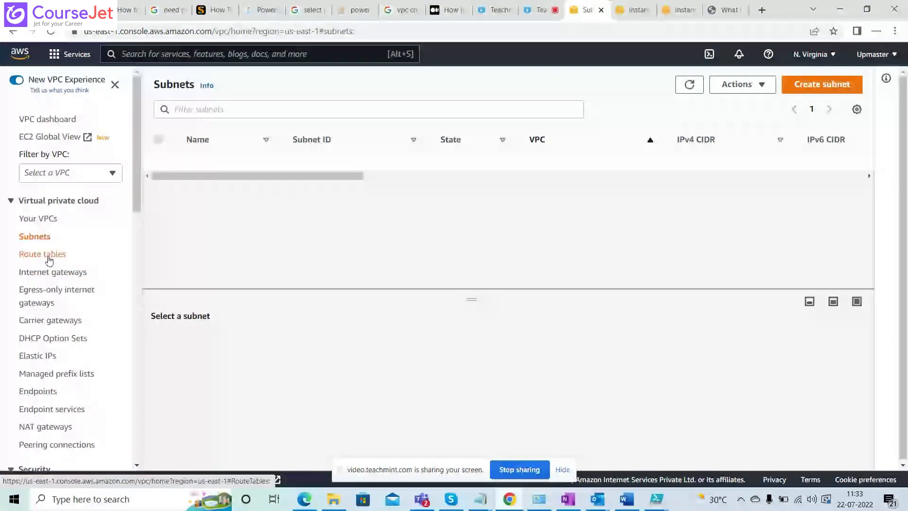
left_click(49, 258)
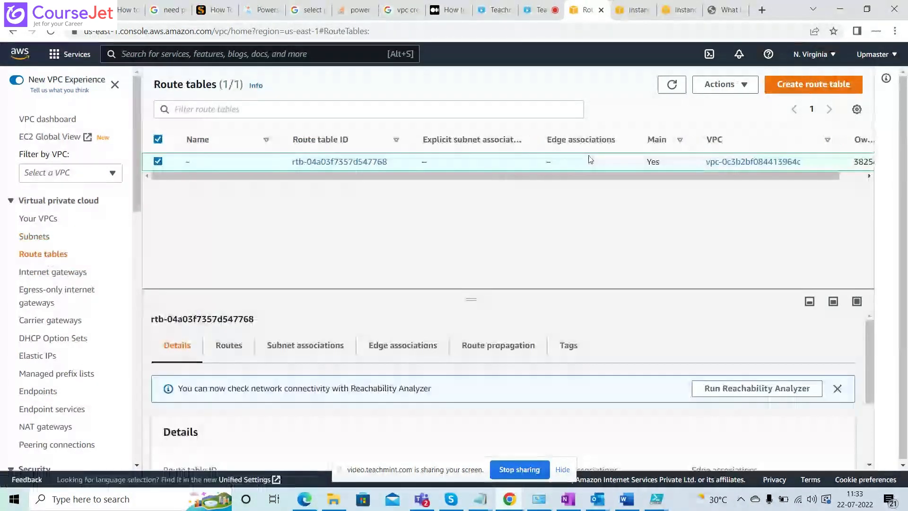